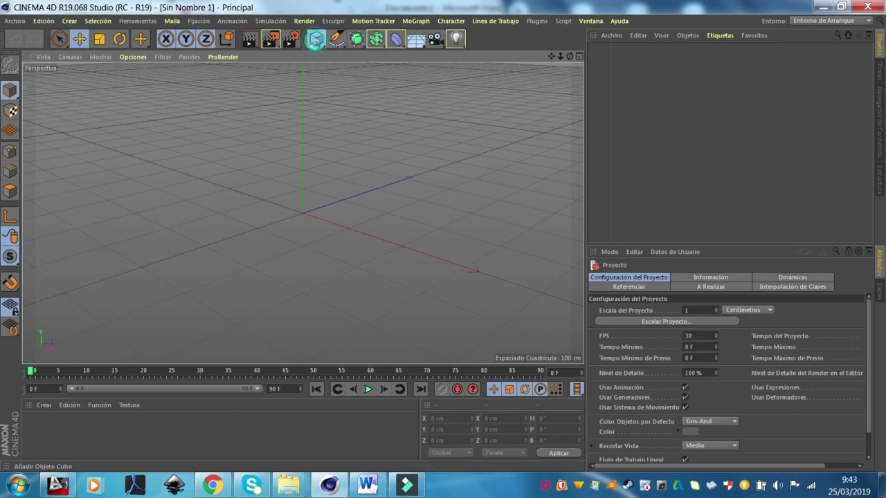
- Add a default 200 cm cube and orbit to view it from above
click(315, 39)
mouse_move(363, 125)
alt+mouse_down()
mouse_move(427, 115)
mouse_move(433, 123)
mouse_move(397, 111)
mouse_move(355, 118)
alt+mouse_up()
alt+right_drag(356, 114, 392, 107)
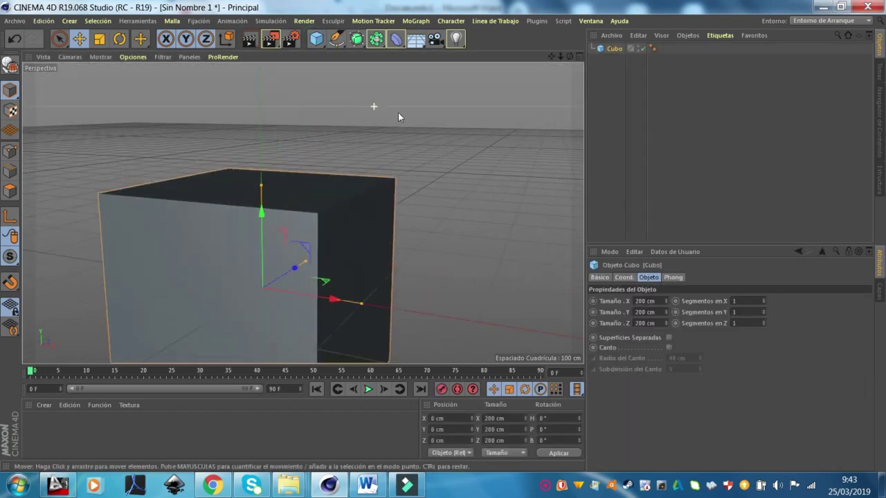
mouse_move(452, 191)
alt+mouse_down()
mouse_move(421, 184)
mouse_move(279, 77)
alt+mouse_up()
mouse_move(317, 104)
alt+mouse_down()
mouse_move(344, 129)
mouse_move(369, 201)
mouse_move(322, 201)
alt+mouse_up()
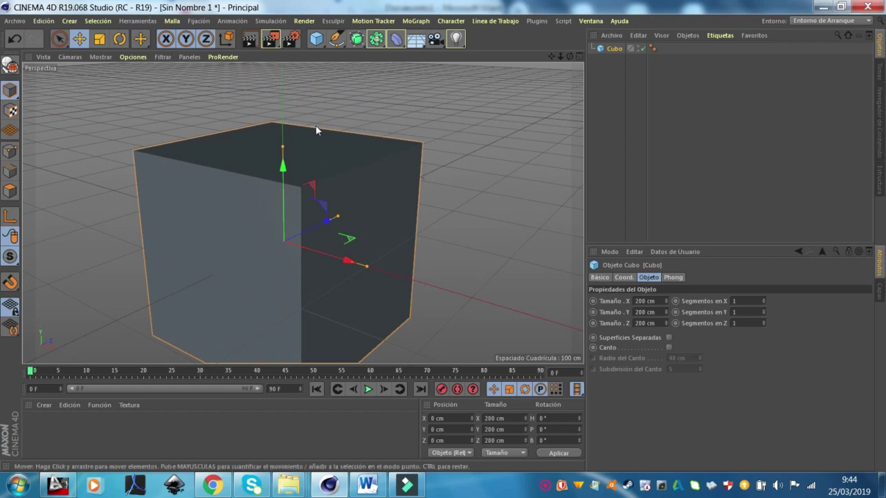
- Orbit around the cube to inspect its front-left faces from a higher angle
mouse_move(421, 160)
alt+mouse_down()
mouse_move(517, 191)
mouse_move(386, 213)
alt+mouse_up()
alt+drag(375, 184, 389, 134)
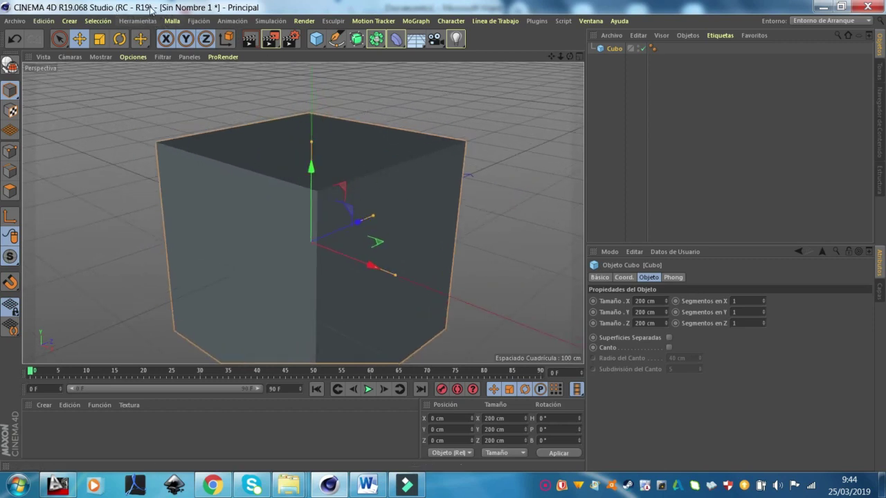
mouse_move(412, 178)
alt+mouse_down()
mouse_move(405, 155)
mouse_move(546, 136)
alt+mouse_up()
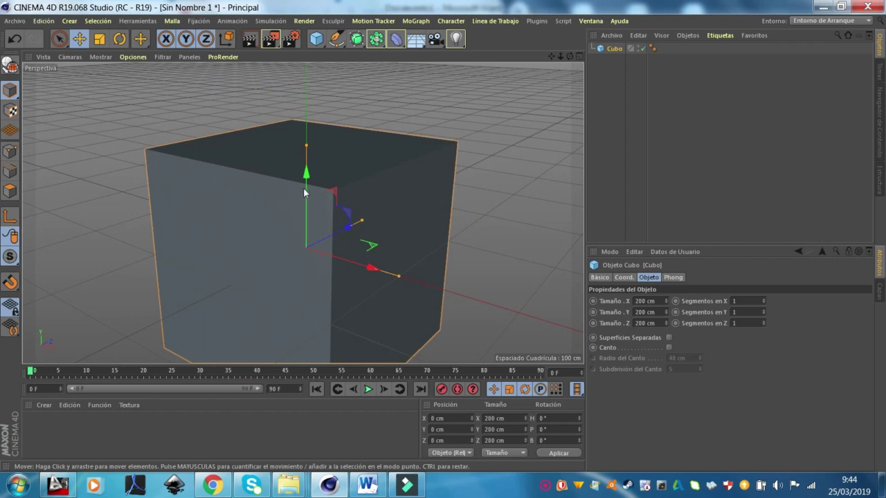
alt+drag(319, 179, 307, 171)
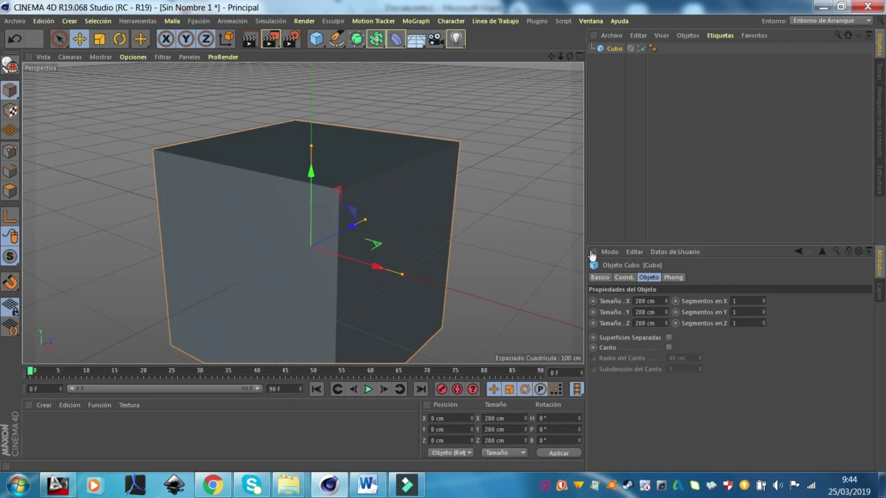
click(119, 59)
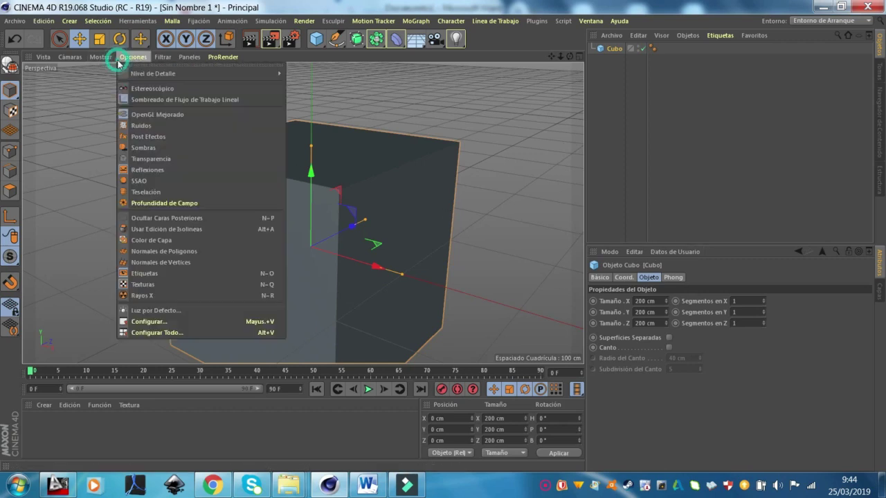
mouse_move(101, 57)
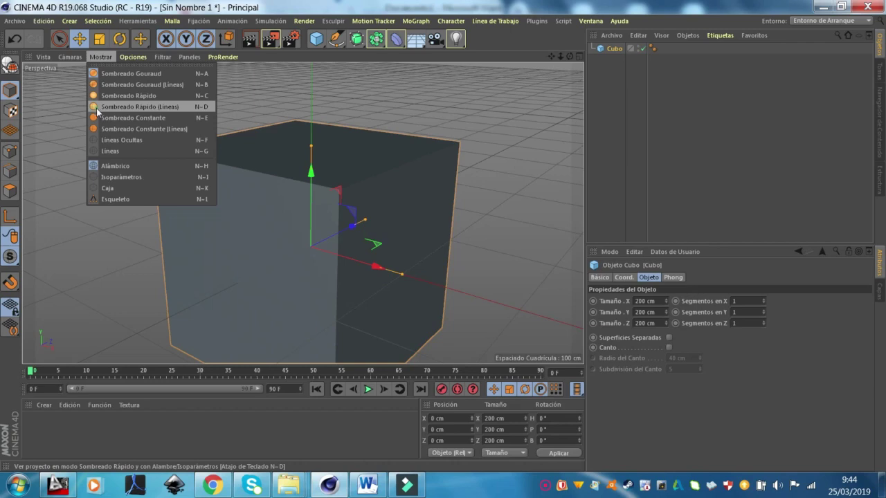
- Show the cube shaded with edges and raise its Y segments to 3
click(97, 107)
scroll(333, 186, up, 3)
scroll(339, 179, up, 5)
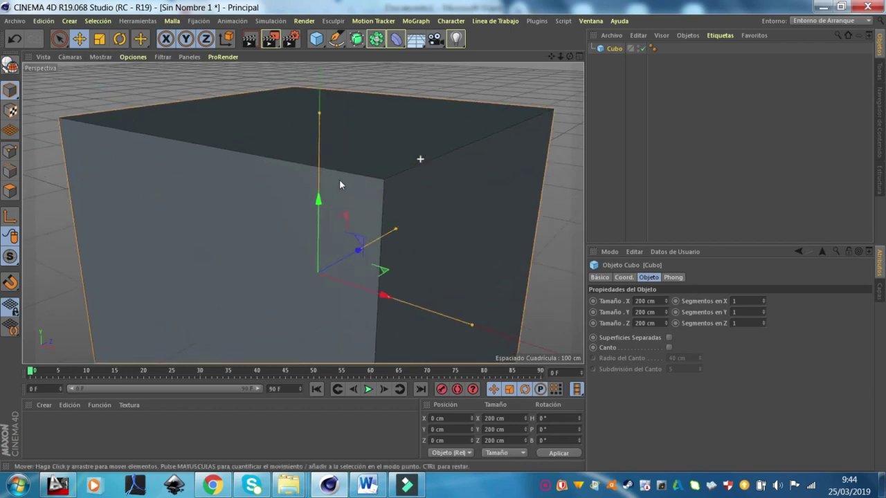
click(763, 310)
click(764, 311)
scroll(408, 188, down, 3)
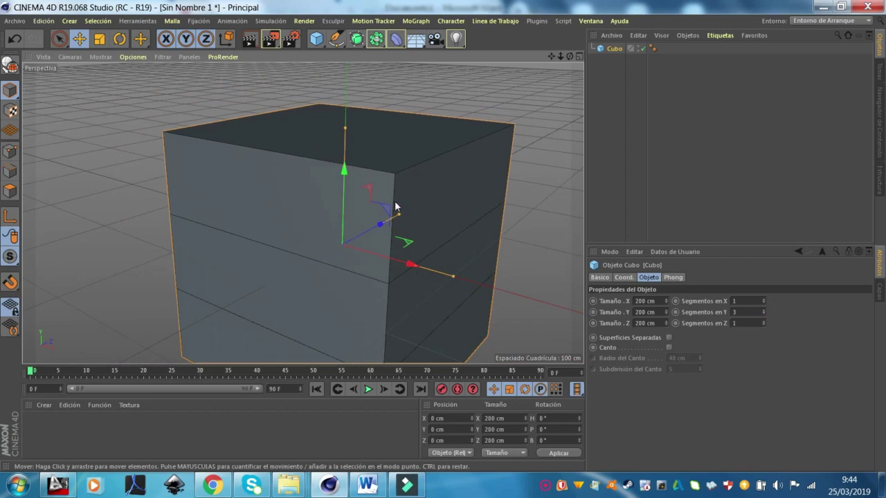
scroll(388, 208, up, 3)
scroll(365, 247, up, 2)
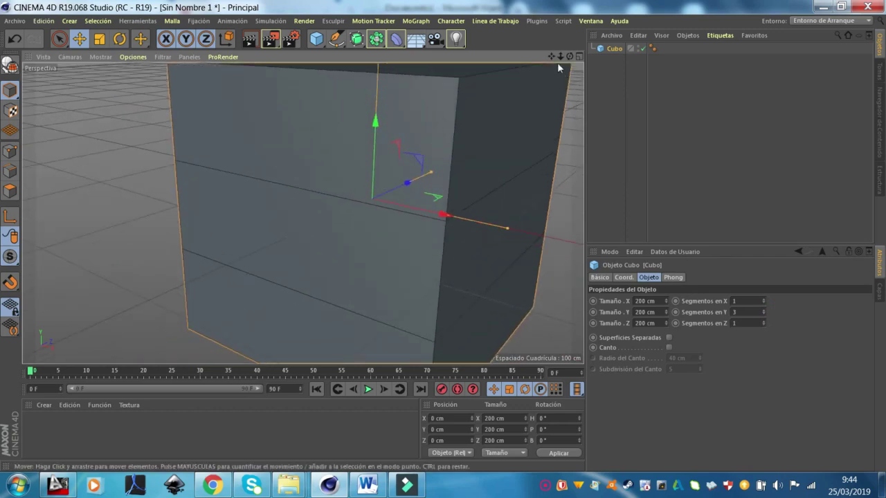
- Raise the cube's Y segments to 4 and its X segments to 6
mouse_move(364, 247)
alt+mouse_down()
mouse_move(303, 212)
mouse_move(440, 136)
alt+mouse_up()
scroll(440, 132, down, 2)
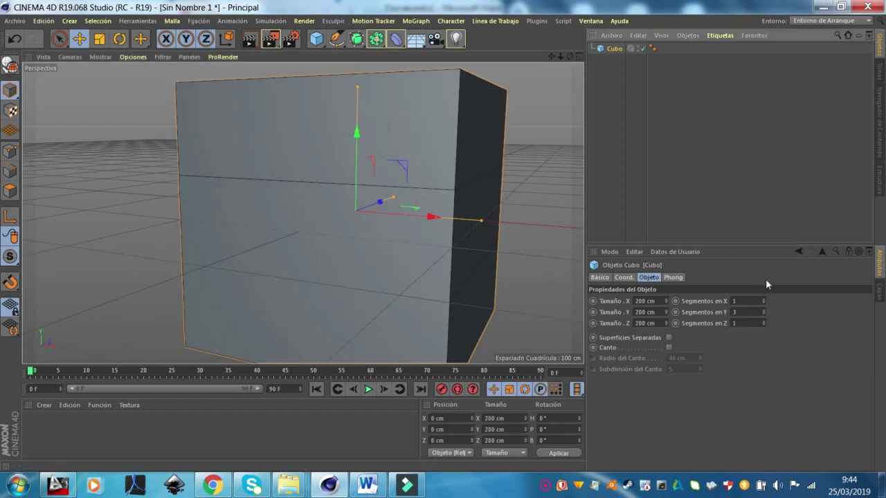
click(763, 310)
scroll(388, 215, down, 2)
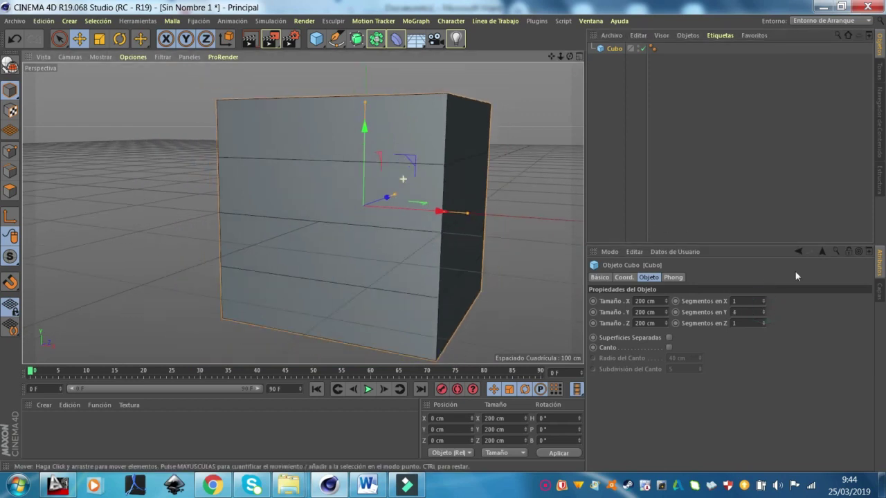
drag(764, 301, 764, 291)
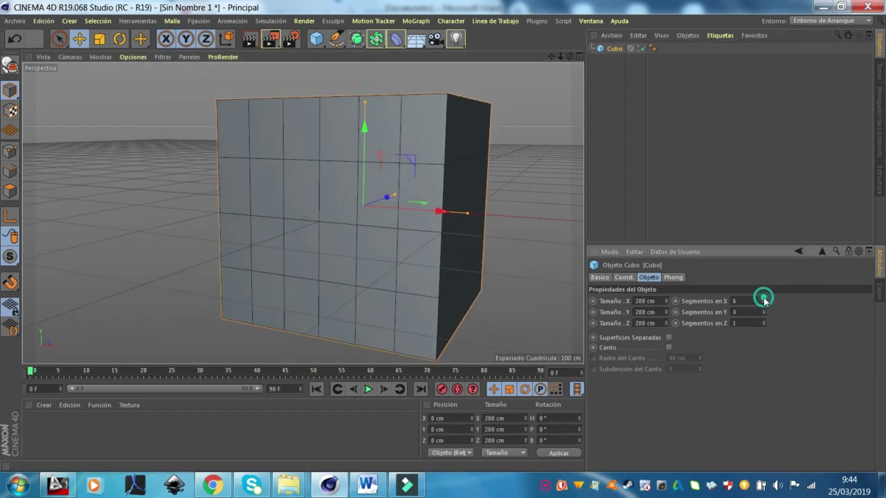
alt+drag(560, 90, 533, 89)
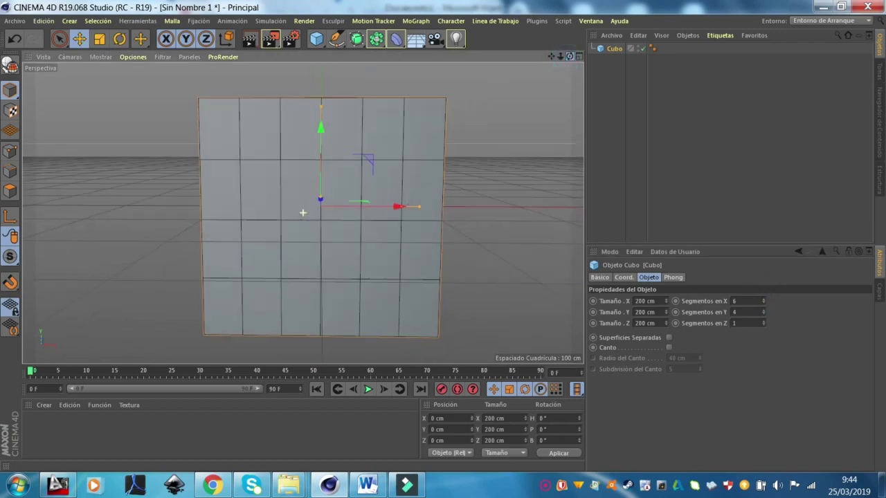
scroll(381, 135, up, 2)
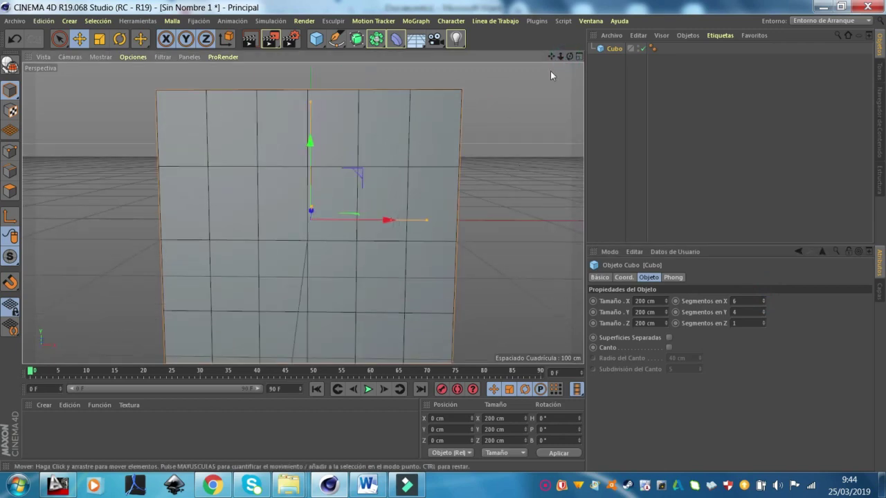
alt+drag(306, 211, 330, 173)
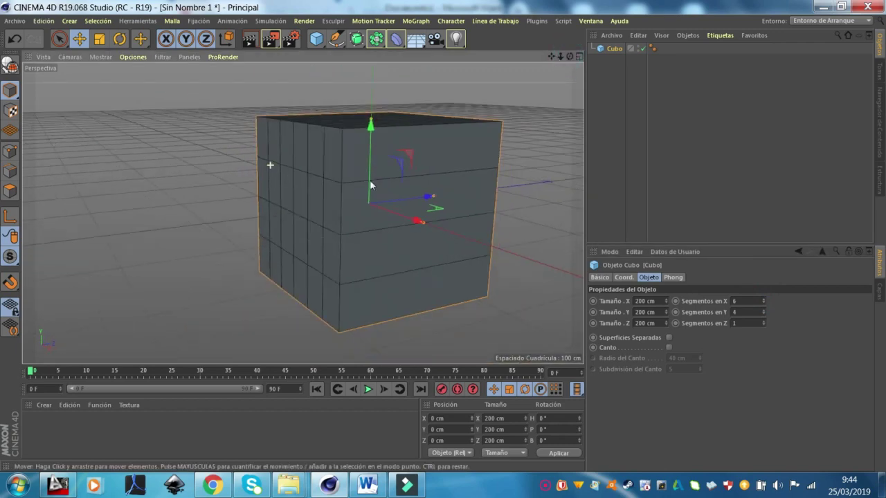
- Set Z segments to 5, keep X at 6 and raise Y to 5
drag(764, 323, 764, 305)
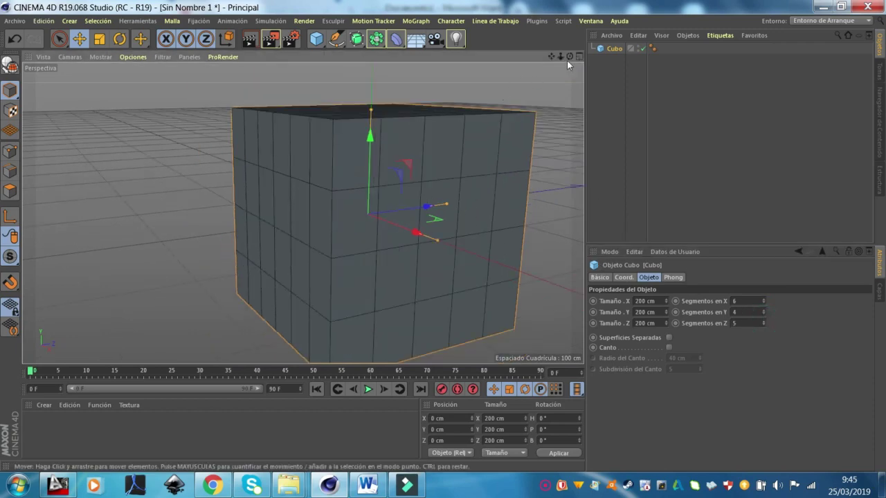
drag(566, 61, 563, 63)
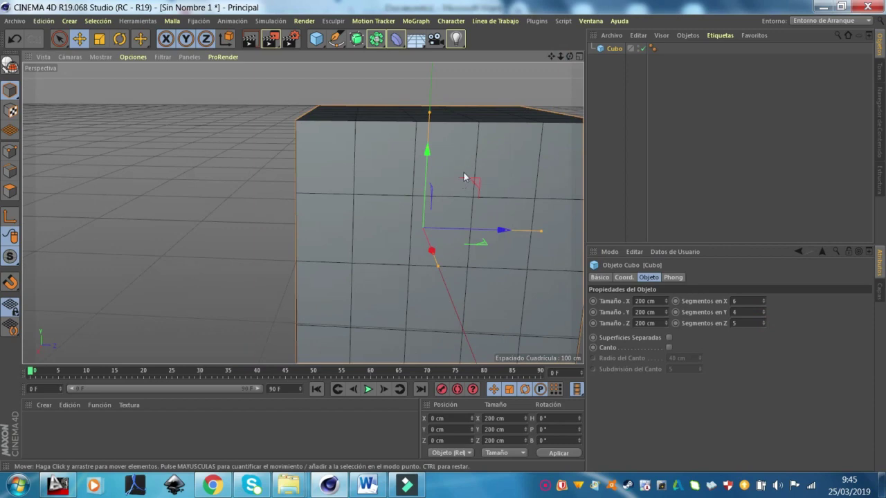
drag(569, 56, 427, 119)
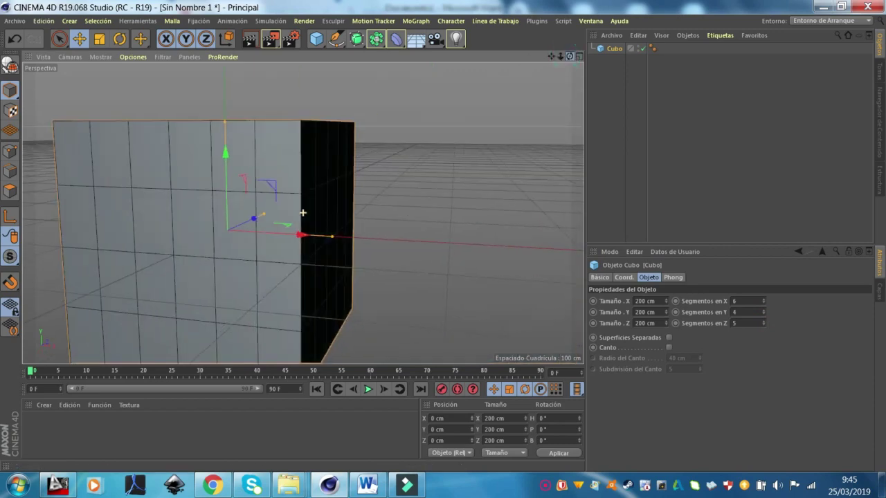
scroll(246, 276, up, 3)
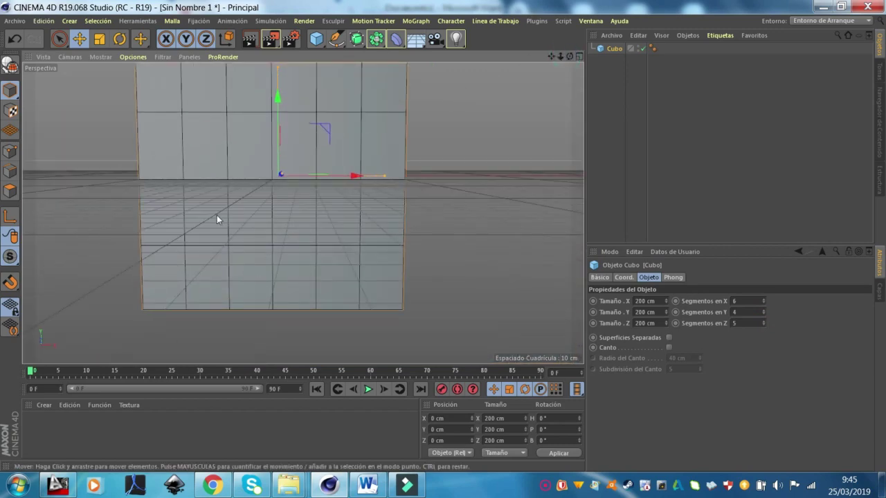
scroll(370, 234, down, 3)
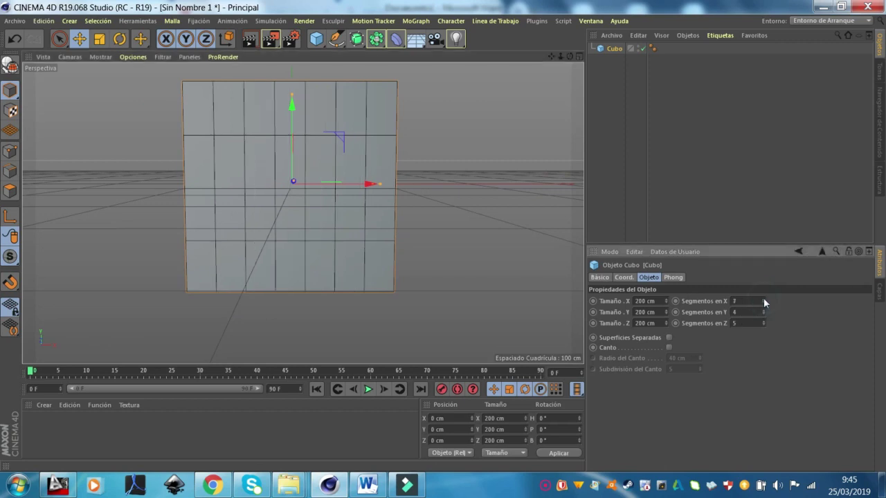
click(764, 305)
click(763, 309)
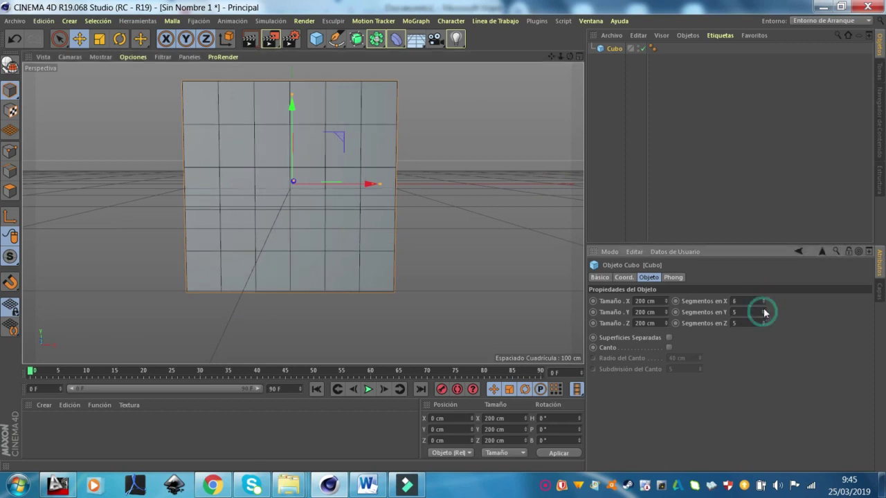
scroll(432, 189, down, 3)
scroll(432, 189, up, 4)
drag(561, 56, 546, 58)
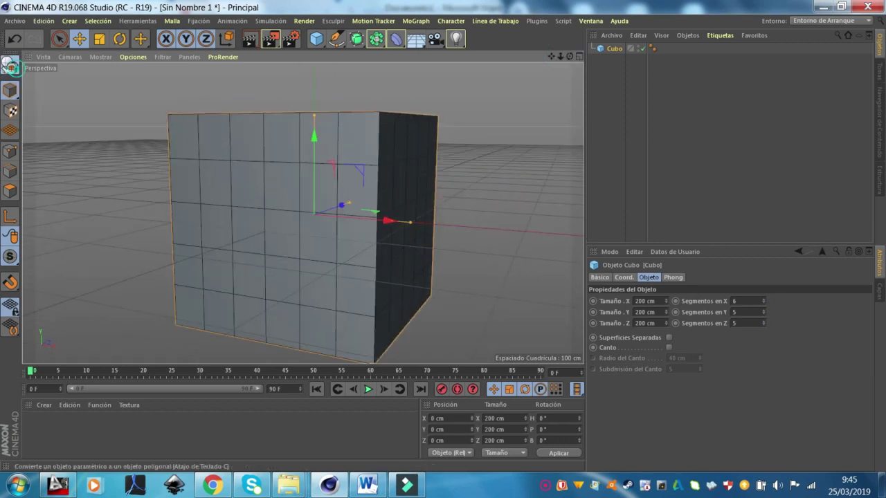
- Make the cube editable and switch to Polygons mode
click(10, 67)
scroll(468, 247, up, 3)
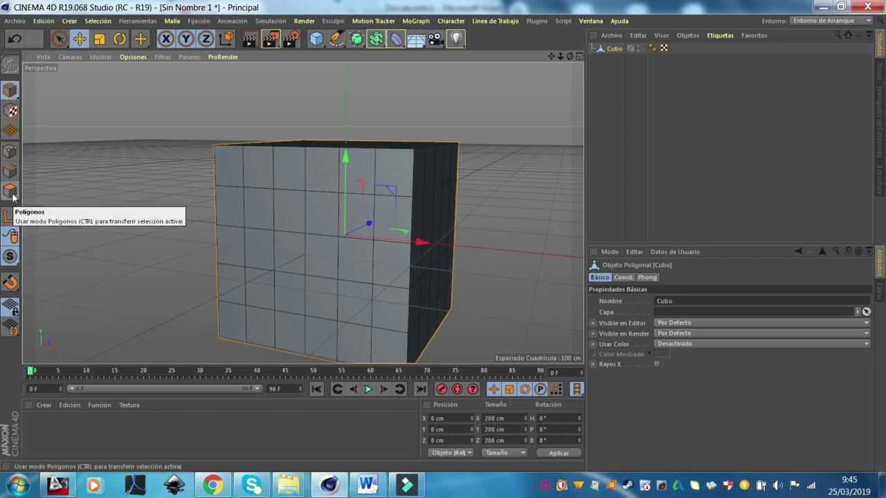
click(15, 197)
scroll(377, 206, down, 2)
click(353, 219)
click(338, 243)
scroll(380, 252, up, 3)
click(520, 180)
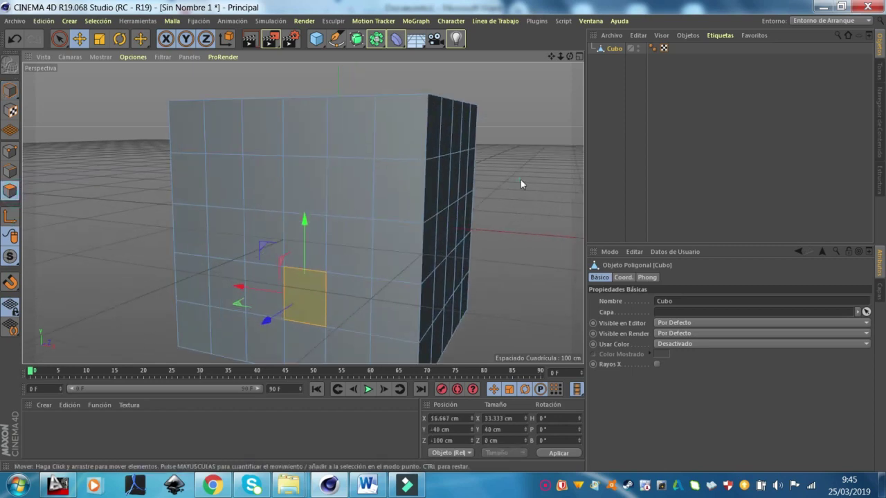
- Select all the cube's polygons and maximize the Frontal view
alt+drag(464, 114, 473, 136)
click(356, 148)
key(ctrl+a)
click(577, 59)
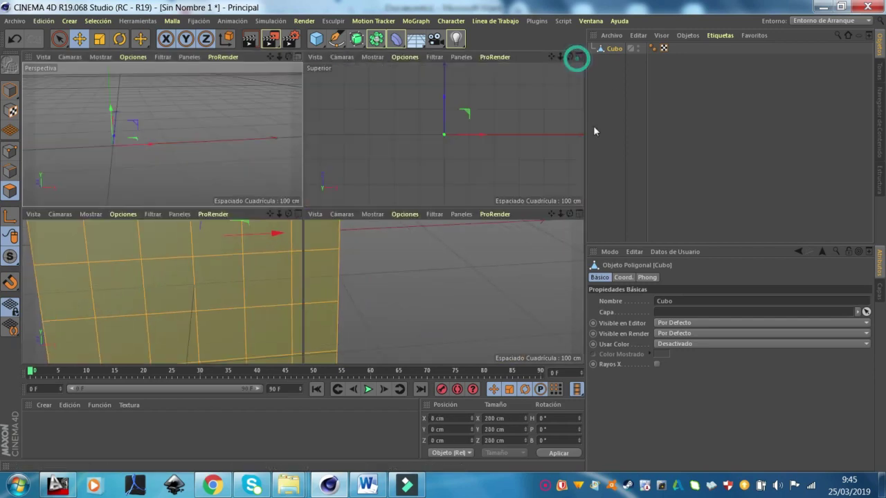
click(578, 208)
scroll(237, 188, up, 3)
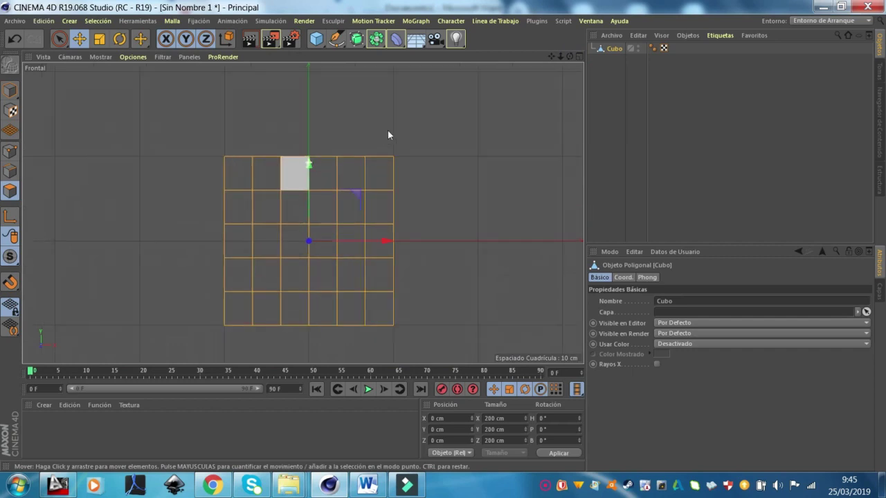
- With the Pincel brush, pull the cube's top edge upward into a peak
right_click(428, 114)
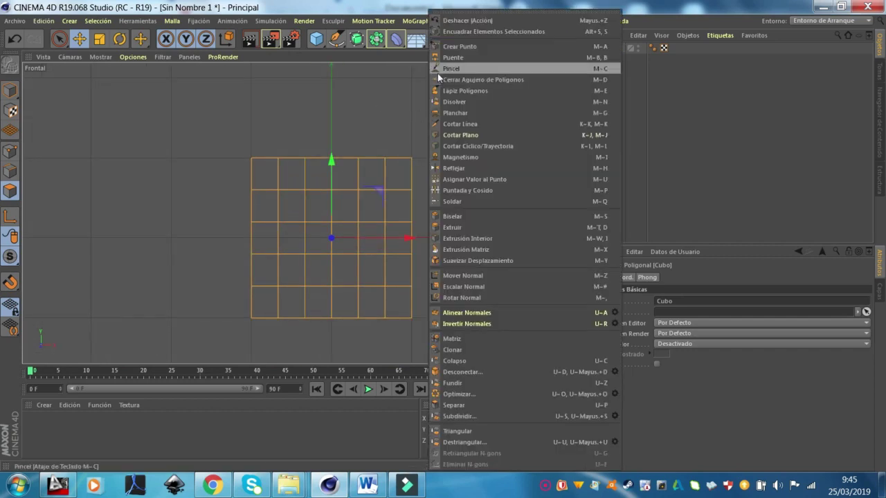
click(443, 69)
scroll(352, 138, up, 2)
scroll(415, 131, up, 1)
scroll(318, 153, down, 1)
scroll(319, 167, up, 2)
scroll(310, 164, up, 1)
drag(310, 164, 310, 144)
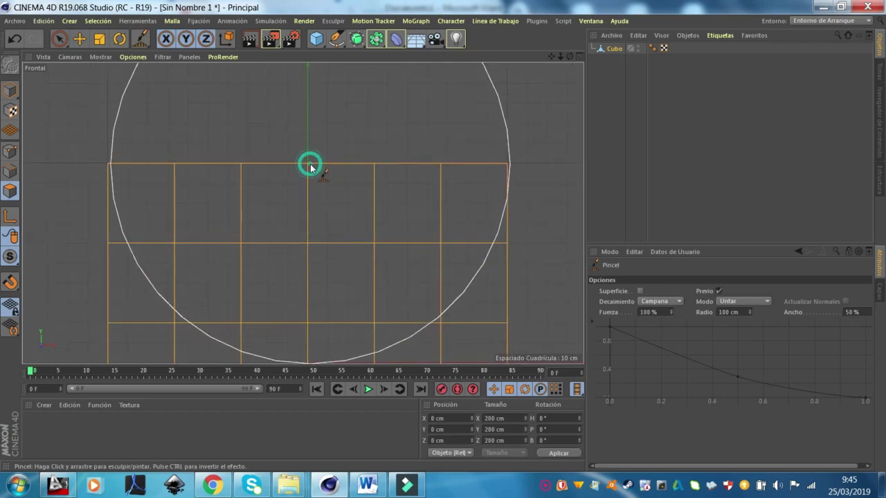
drag(309, 144, 311, 142)
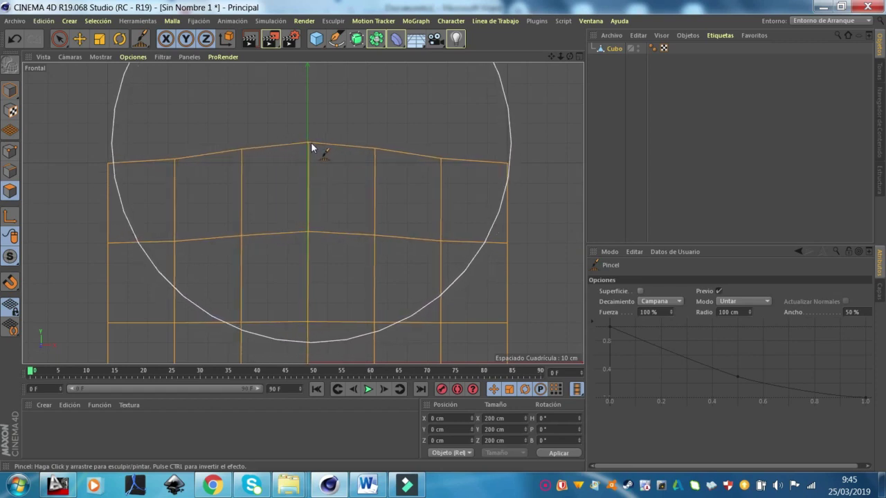
- Shrink the brush radius and round off both top corners into a dome
scroll(346, 153, down, 3)
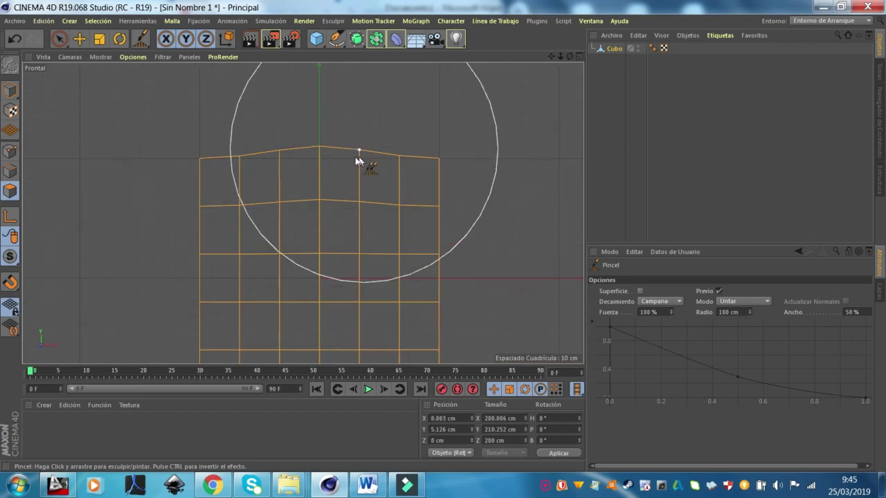
right_click(374, 109)
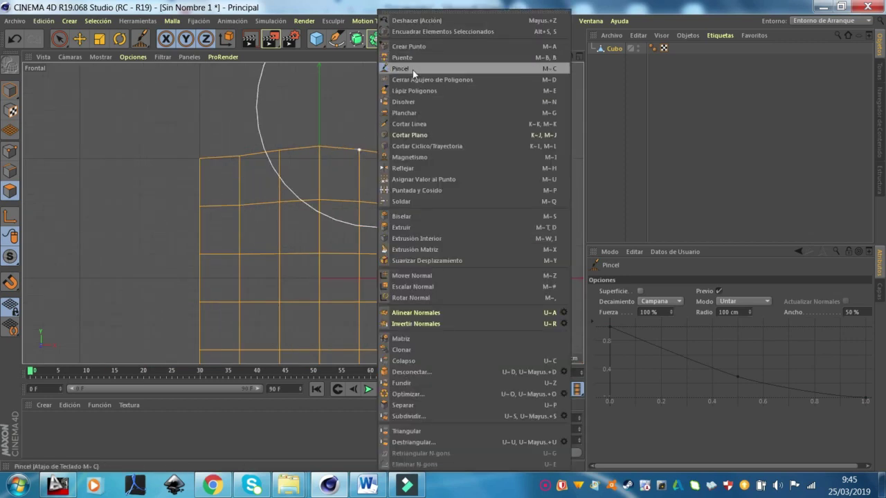
click(409, 159)
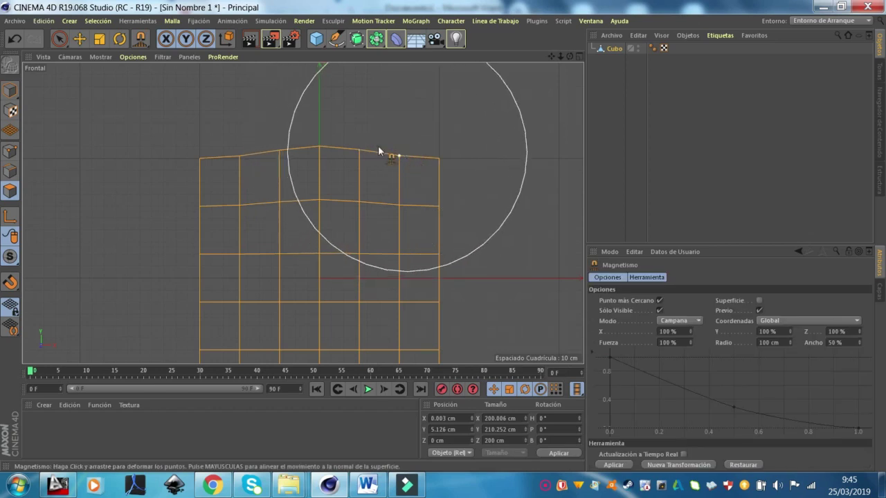
right_click(396, 119)
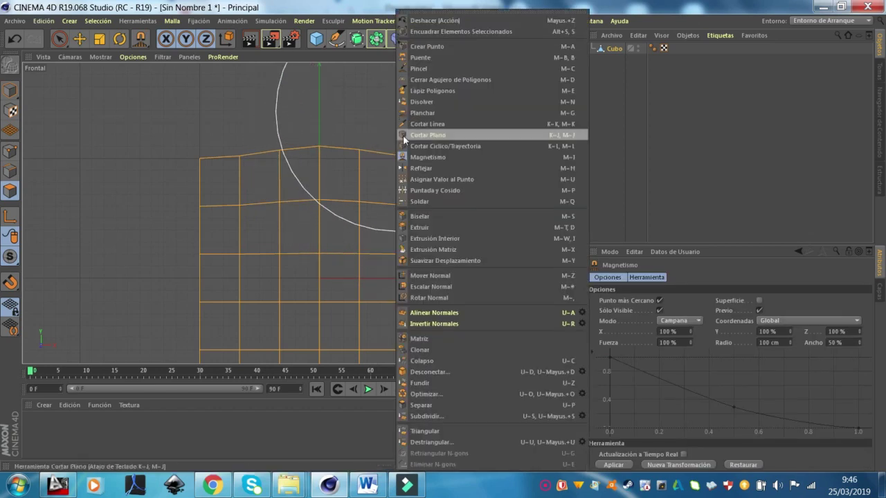
click(414, 69)
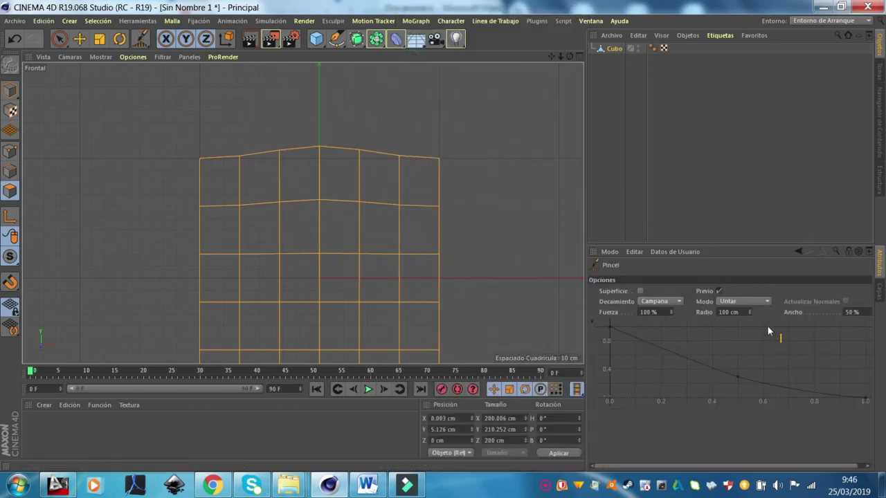
drag(749, 312, 748, 325)
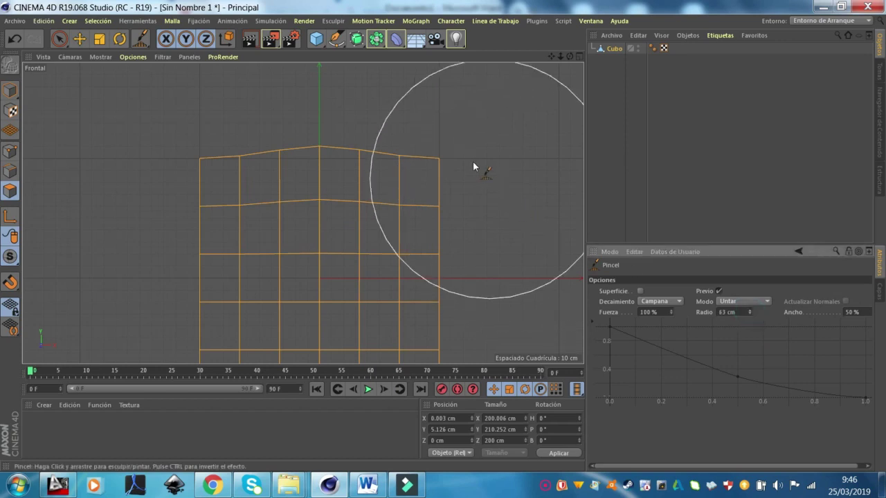
drag(749, 313, 749, 323)
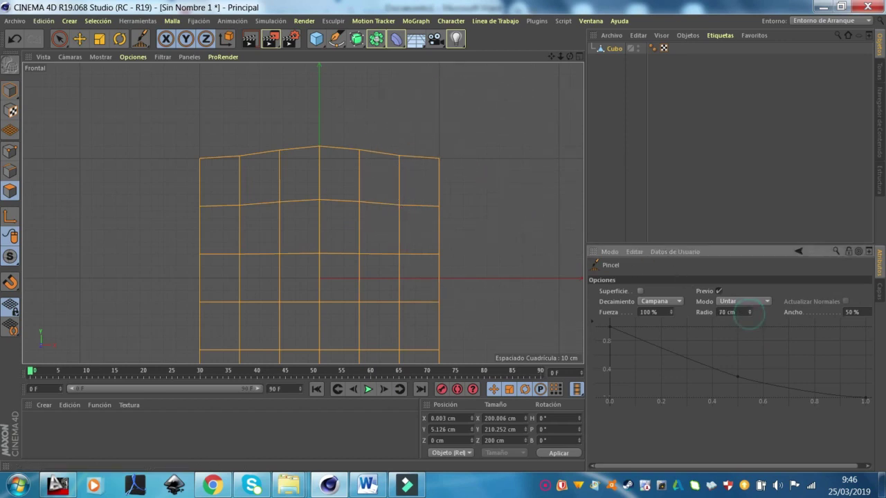
drag(467, 142, 458, 161)
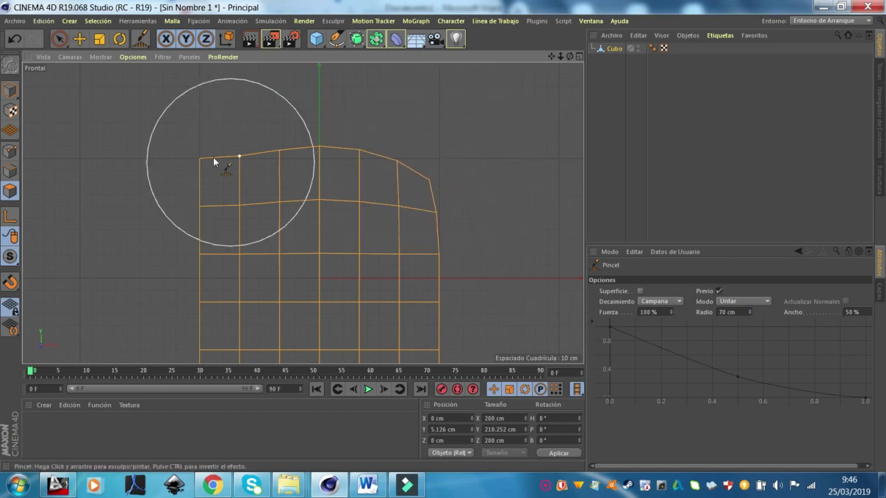
drag(194, 152, 238, 207)
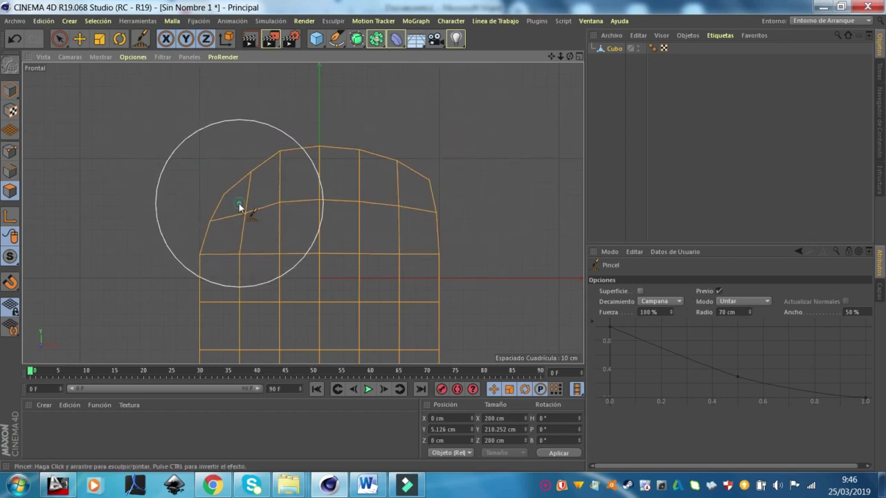
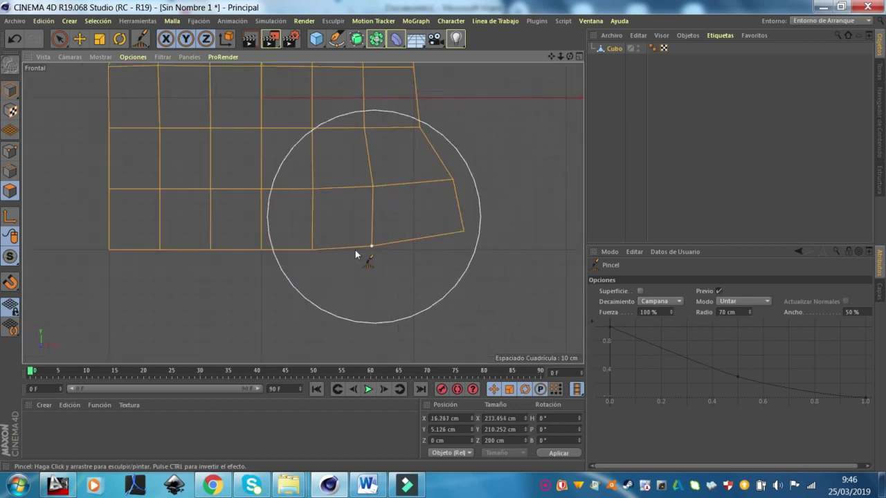
- Smear the mesh's upper-right and lower-right corners into shape in the front view with Pincel
scroll(371, 254, down, 3)
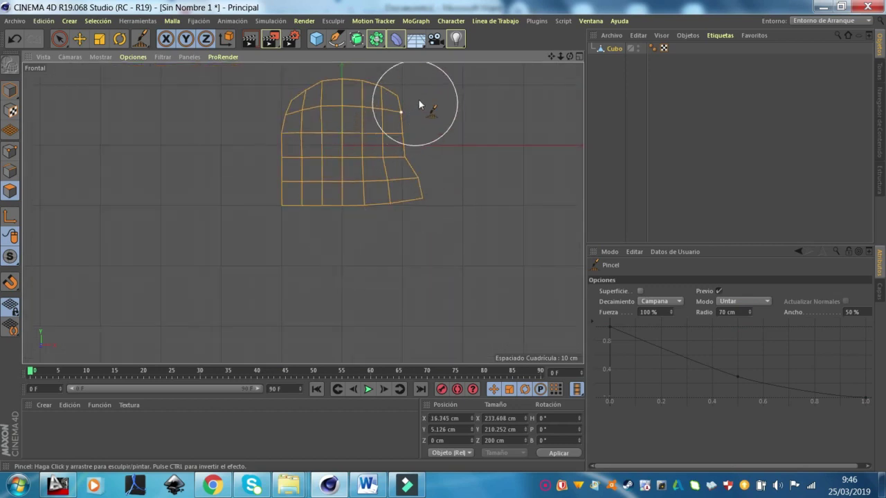
scroll(422, 101, up, 2)
mouse_move(424, 93)
mouse_down()
mouse_move(441, 178)
mouse_move(413, 152)
mouse_move(406, 157)
mouse_move(405, 109)
mouse_move(351, 121)
mouse_move(303, 118)
mouse_up()
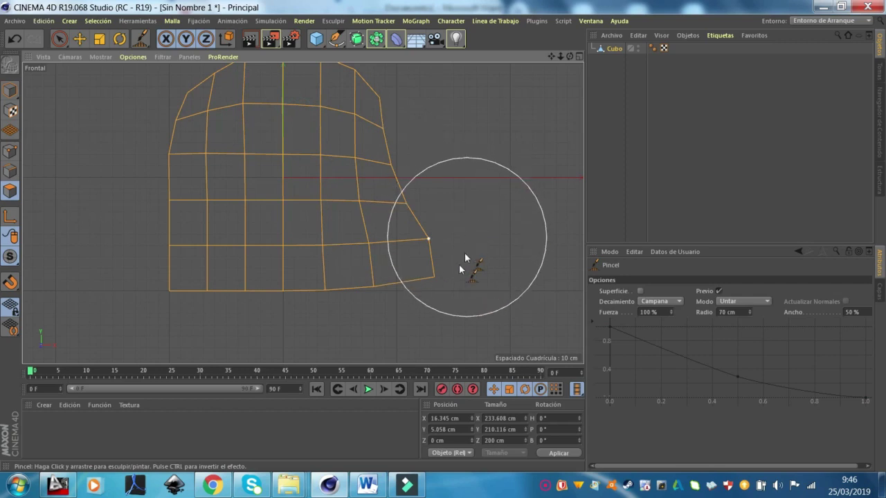
drag(456, 278, 425, 263)
drag(376, 297, 293, 295)
mouse_move(405, 237)
mouse_down()
mouse_move(339, 244)
mouse_move(353, 207)
mouse_move(425, 202)
mouse_up()
drag(451, 270, 431, 283)
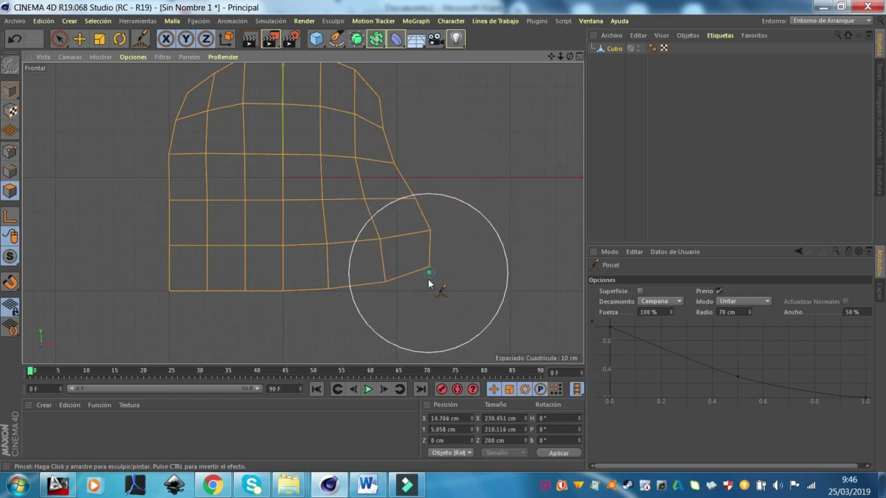
- Maximize the Derecha side view and round the mesh's top-left, bottom-left and top-right corners
click(574, 61)
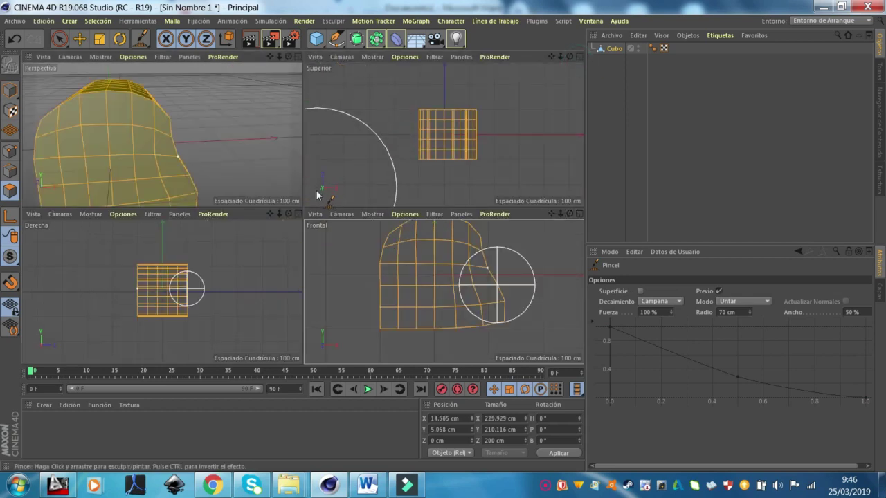
click(299, 212)
scroll(243, 149, up, 3)
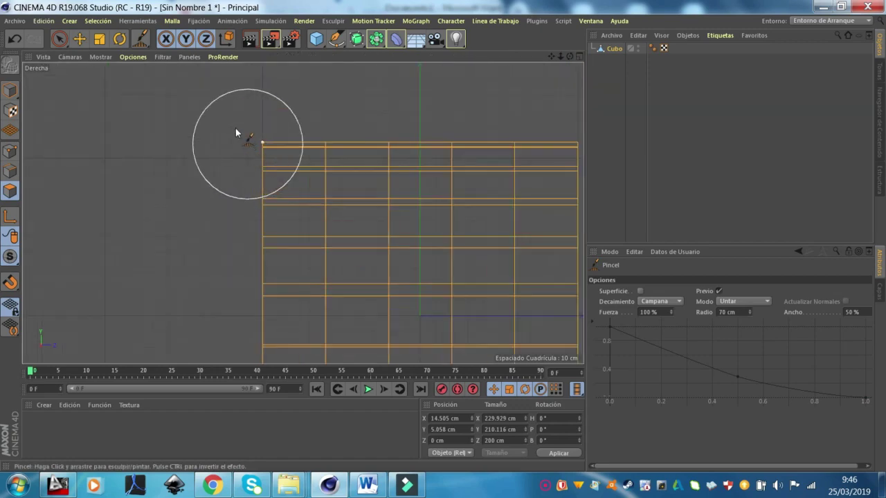
click(574, 56)
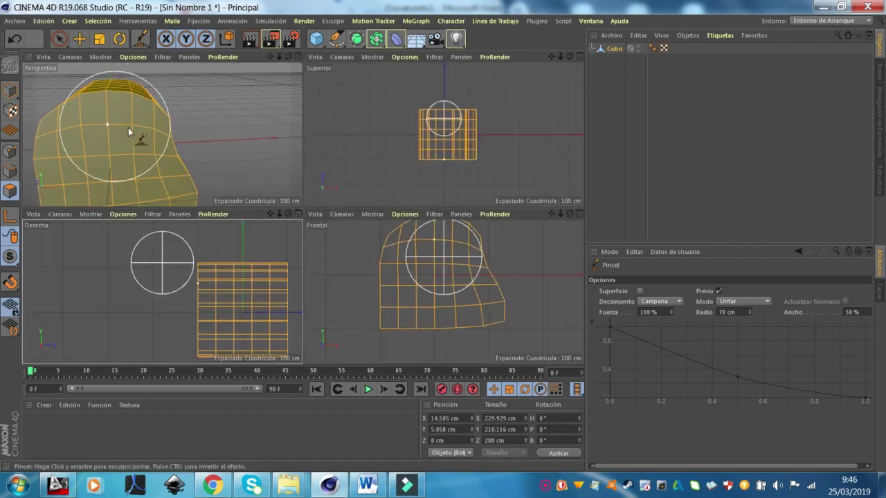
click(302, 60)
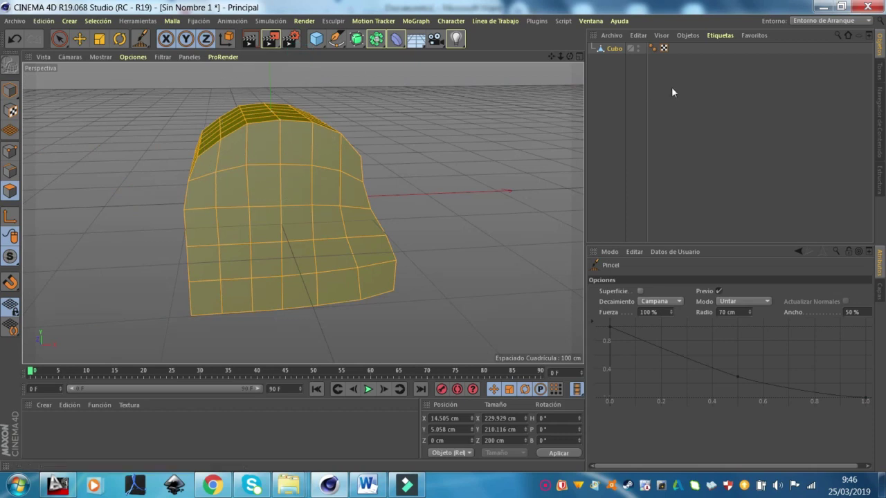
click(578, 56)
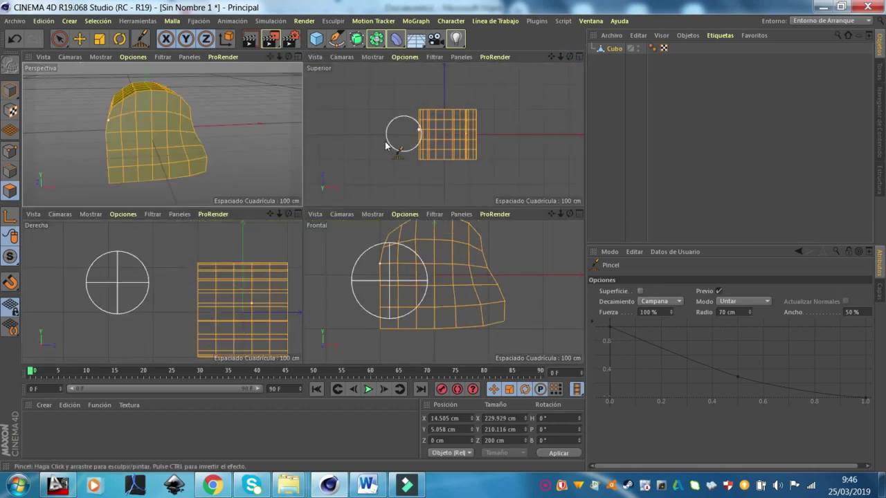
click(297, 214)
scroll(338, 117, down, 2)
scroll(338, 117, down, 2)
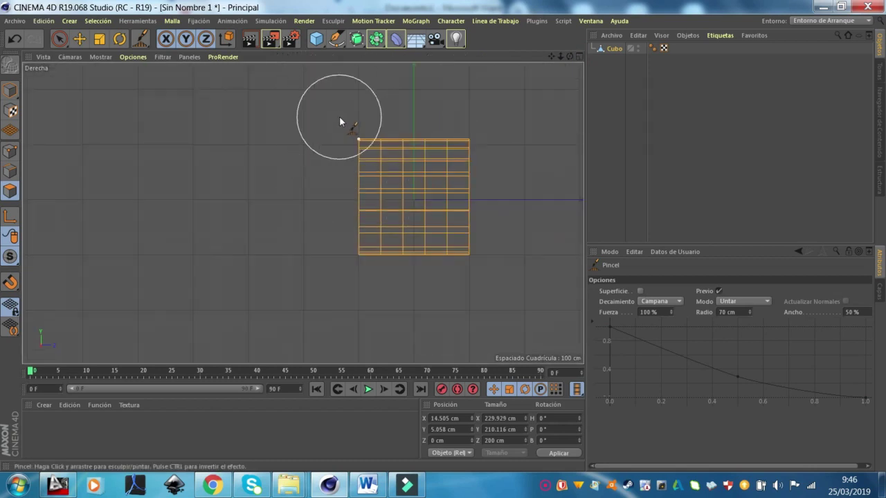
scroll(451, 178, up, 2)
scroll(206, 79, up, 1)
scroll(394, 240, down, 1)
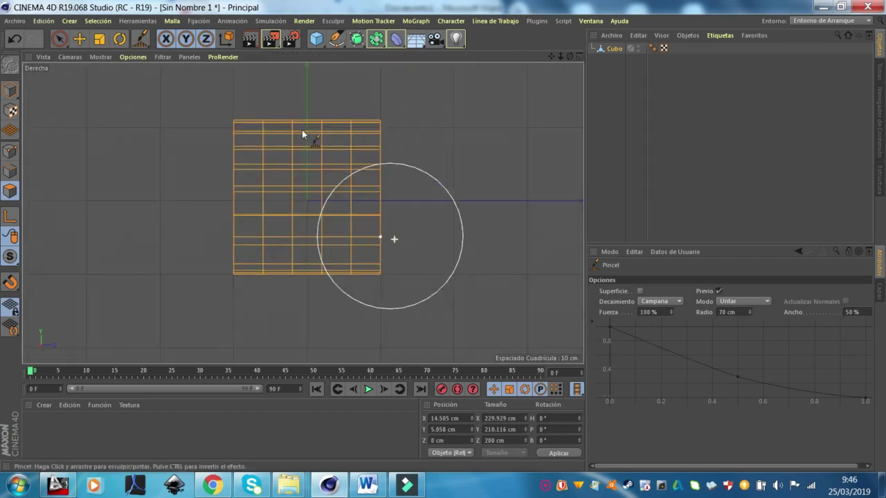
drag(208, 111, 221, 134)
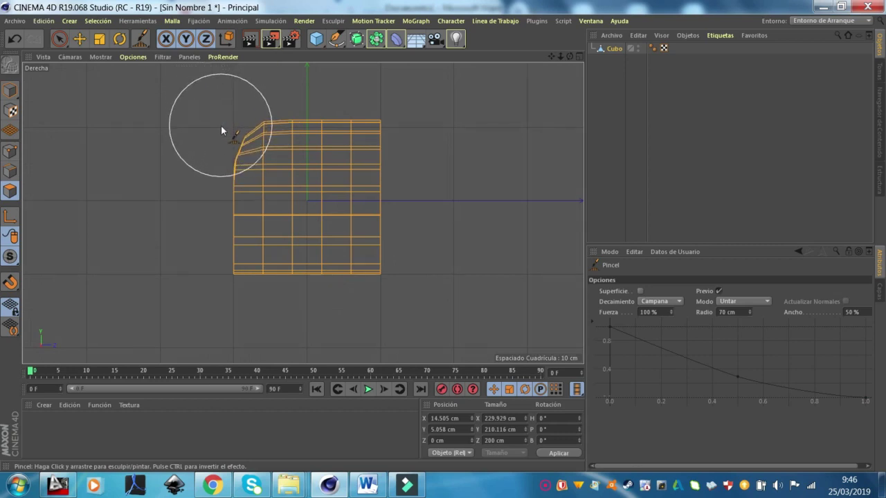
drag(230, 287, 224, 291)
mouse_move(420, 126)
mouse_down()
mouse_move(416, 118)
mouse_move(393, 128)
mouse_move(312, 119)
mouse_move(288, 108)
mouse_move(270, 115)
mouse_move(301, 122)
mouse_up()
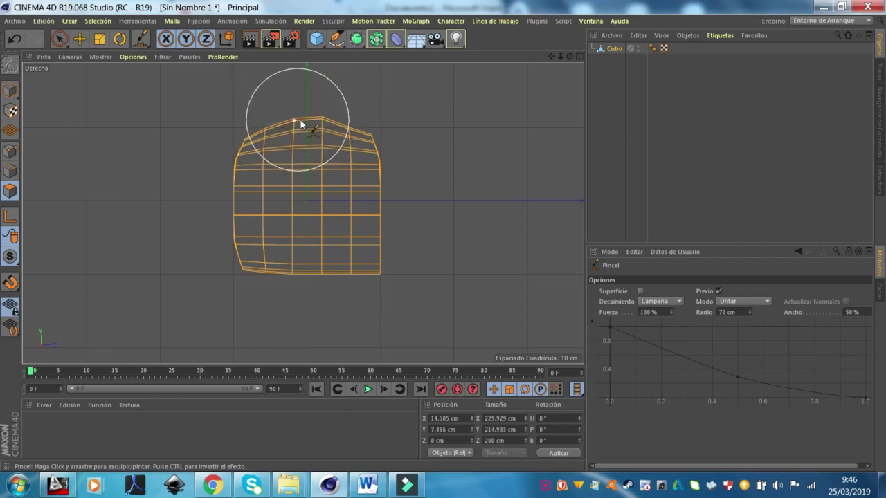
- Iron the side profile smoother with the Planchar tool, then undo the last ironing stroke
right_click(351, 79)
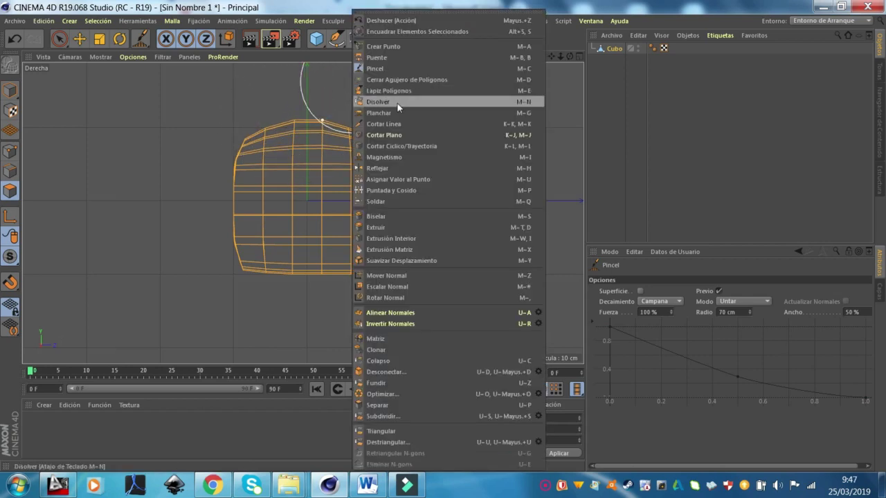
click(374, 115)
drag(242, 155, 265, 164)
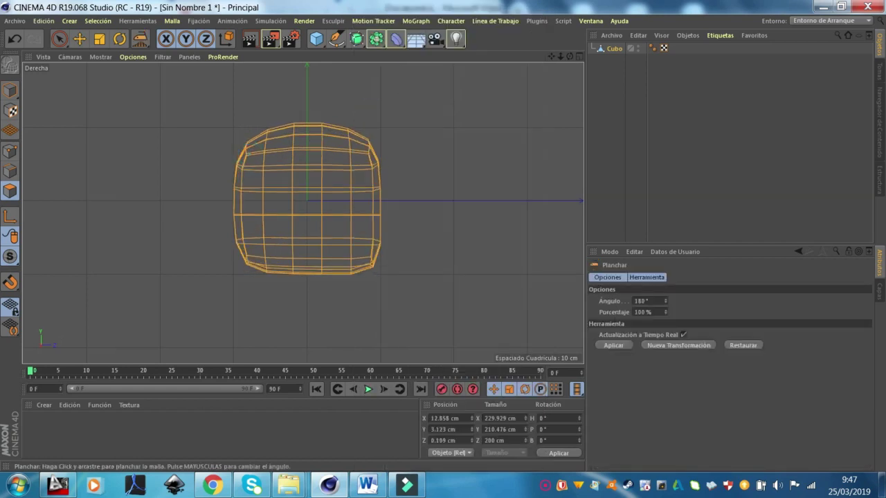
click(580, 56)
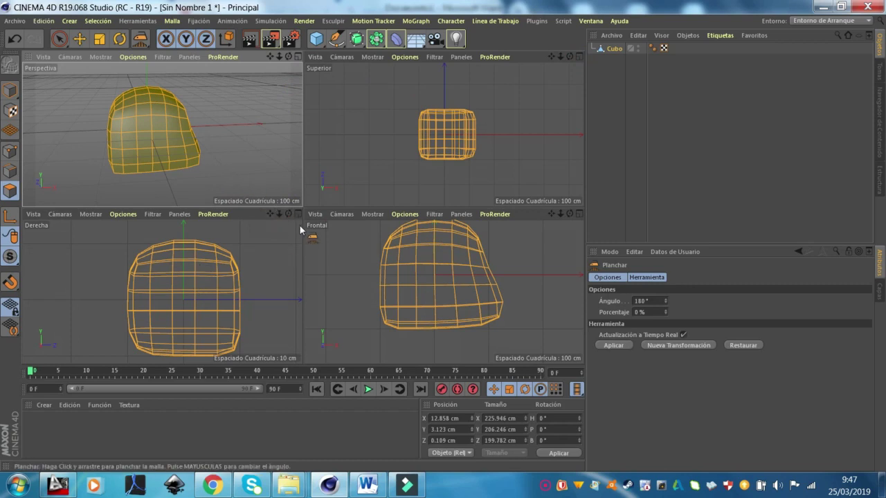
click(297, 214)
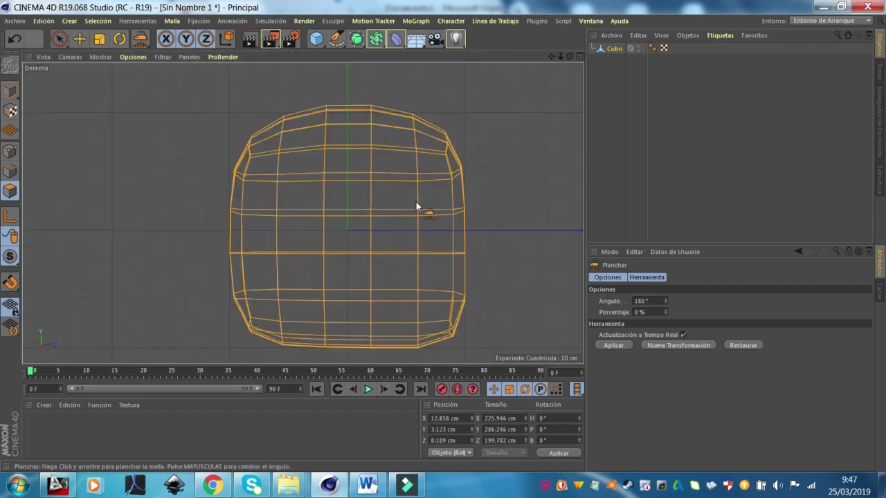
scroll(421, 225, up, 3)
key(ctrl+z)
scroll(416, 231, down, 3)
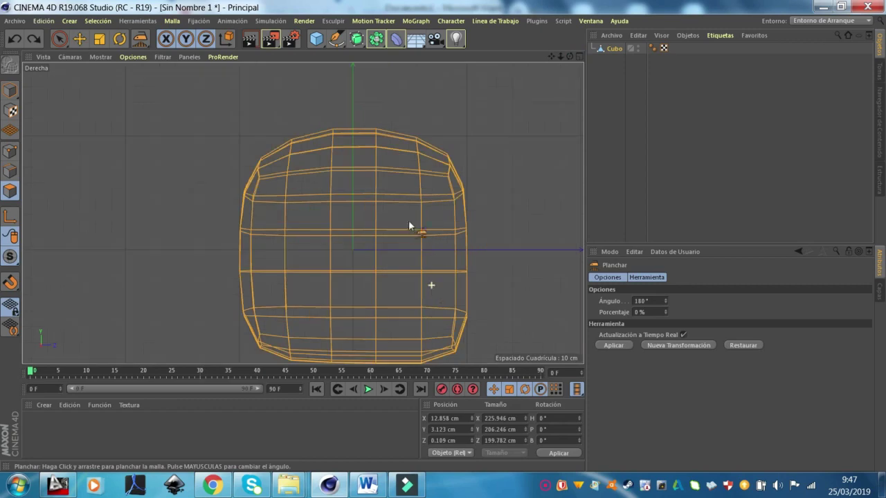
right_click(280, 180)
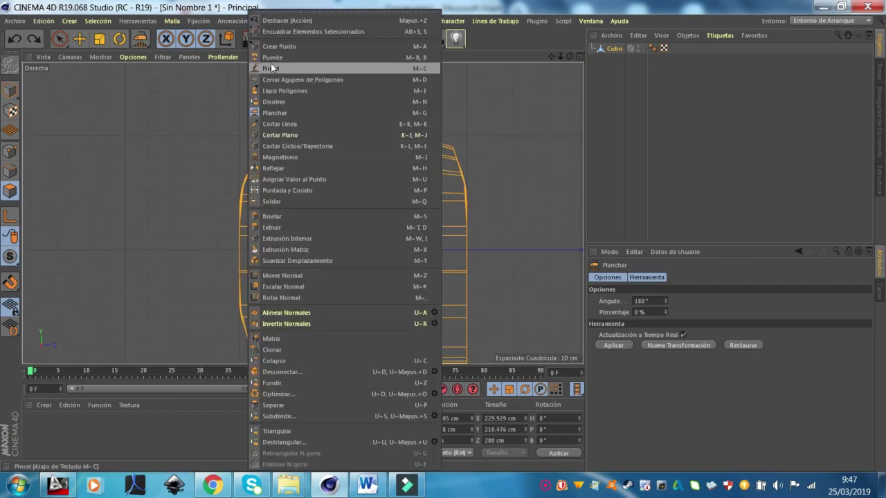
- Return to the Pincel brush, redo the reshaping, and bulge the mesh's right side outward
click(271, 64)
key(ctrl+y)
key(ctrl+y)
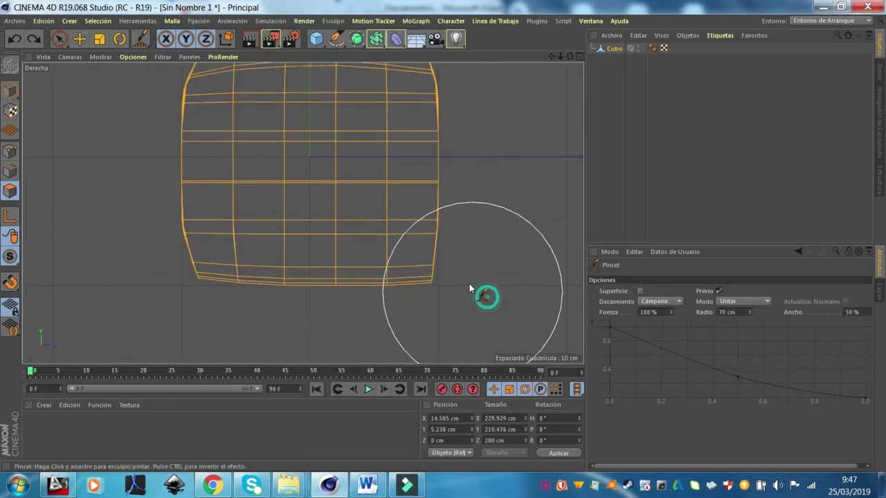
drag(449, 218, 456, 186)
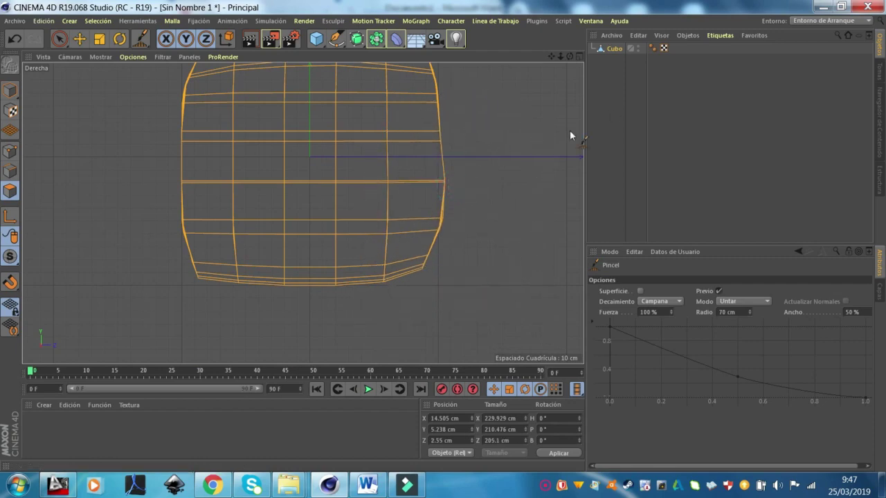
- In the enlarged view, smear all four corners of the mesh inward to round them
click(579, 56)
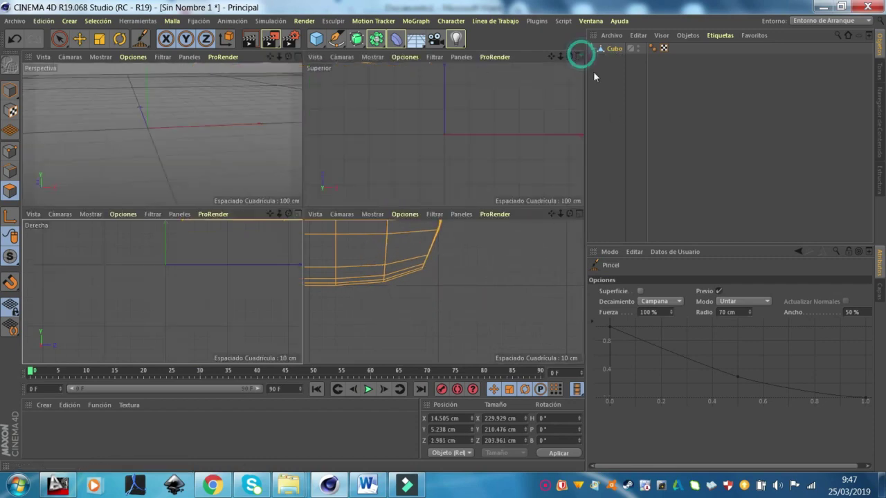
click(578, 56)
scroll(346, 247, up, 2)
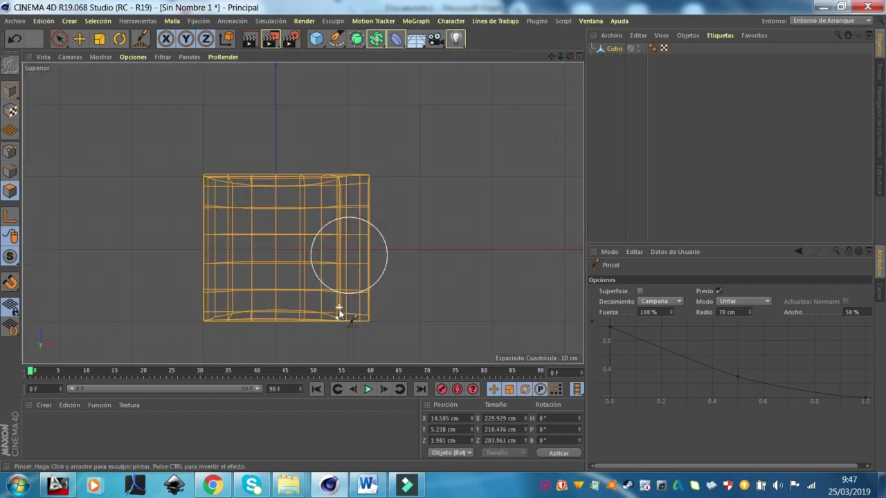
scroll(360, 208, up, 2)
drag(382, 340, 357, 326)
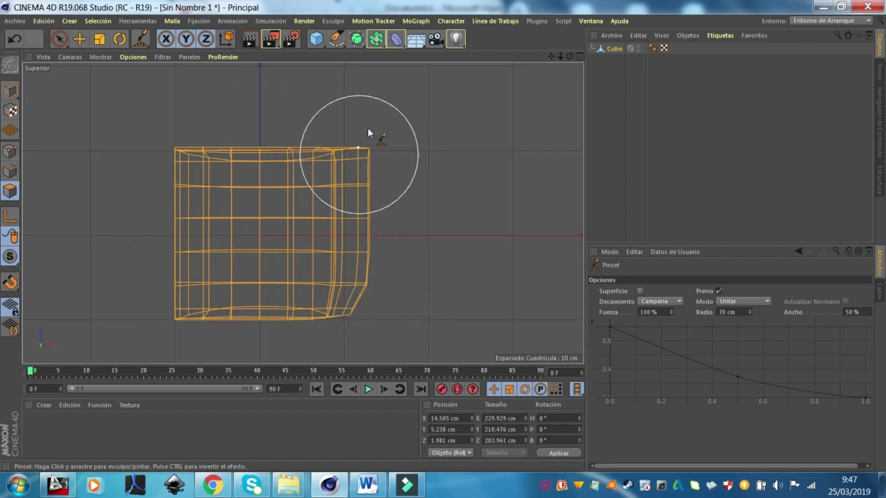
drag(382, 119, 315, 130)
drag(158, 134, 182, 143)
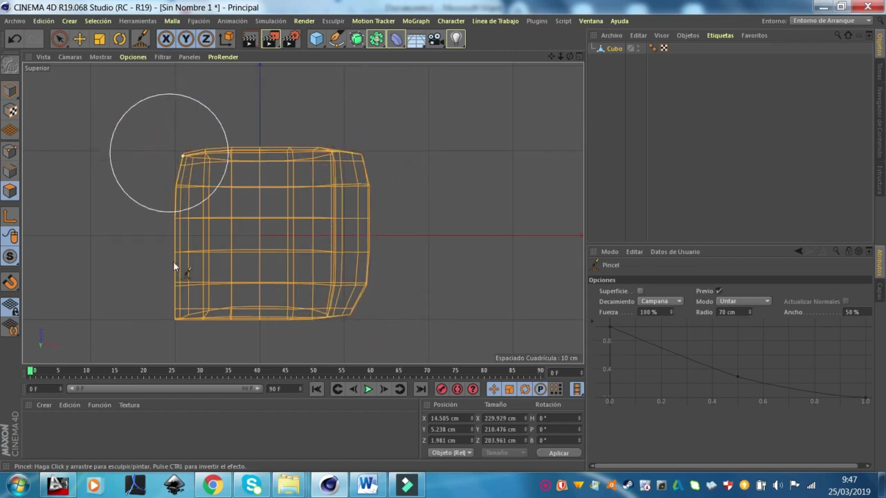
drag(180, 353, 184, 336)
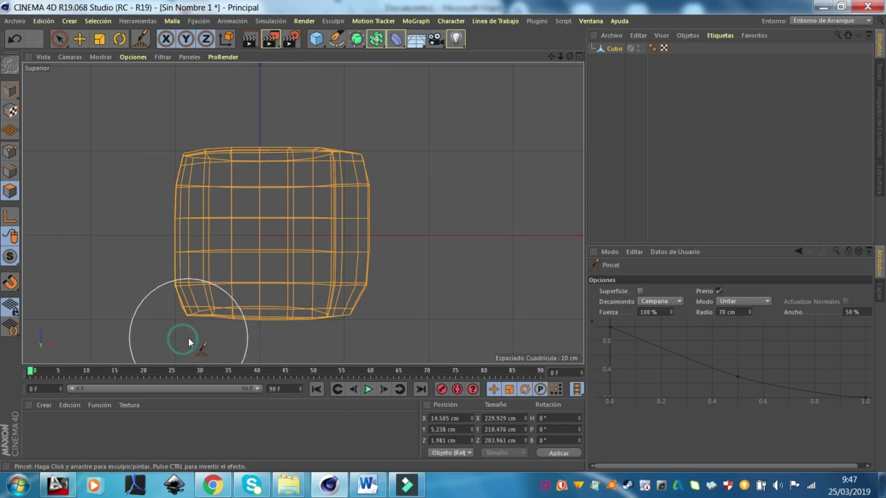
- Carve a concave notch into the right side in front view to form the jaw, then maximize Perspective
middle_click(178, 244)
middle_click(445, 233)
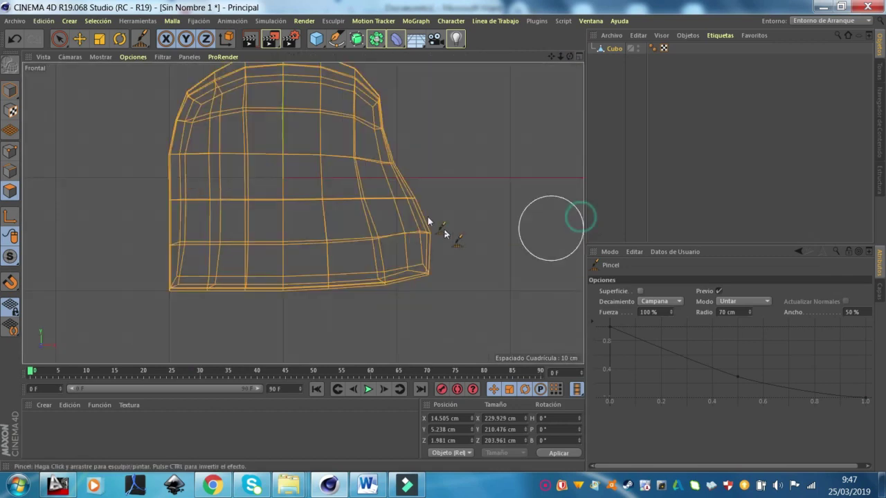
mouse_move(411, 137)
mouse_down()
mouse_move(450, 263)
mouse_move(372, 290)
mouse_up()
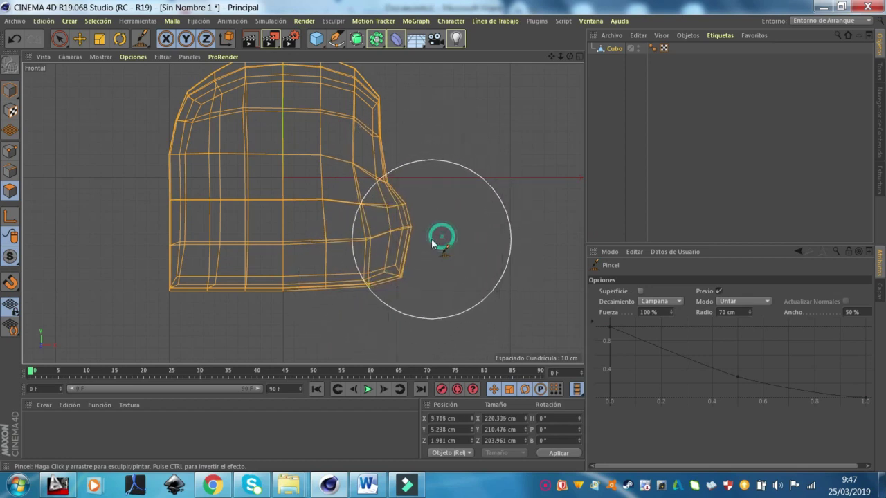
scroll(415, 135, down, 1)
scroll(409, 115, up, 2)
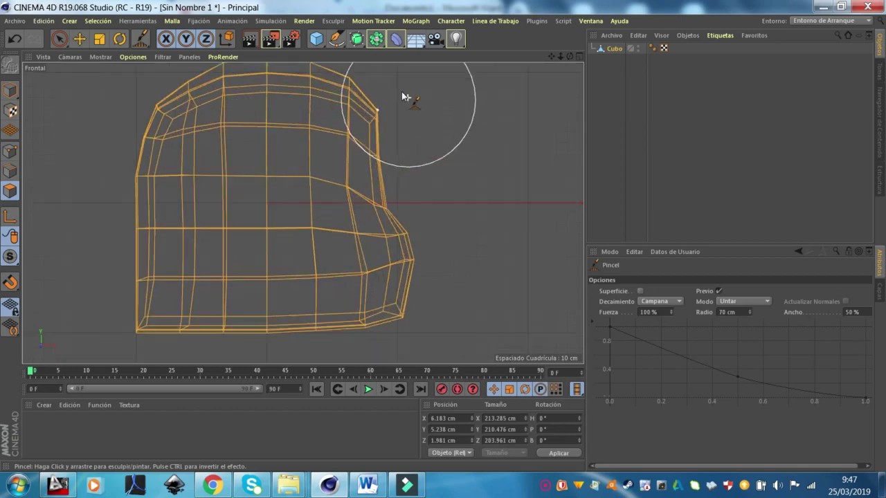
drag(398, 102, 396, 168)
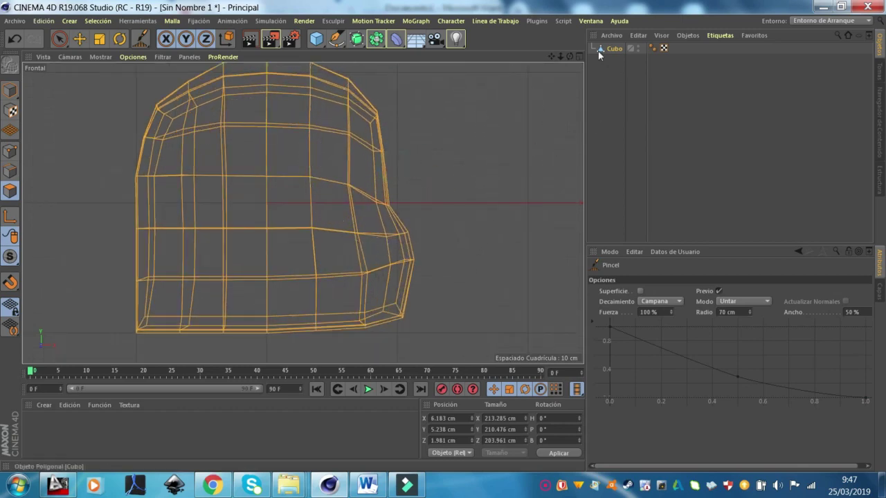
click(577, 56)
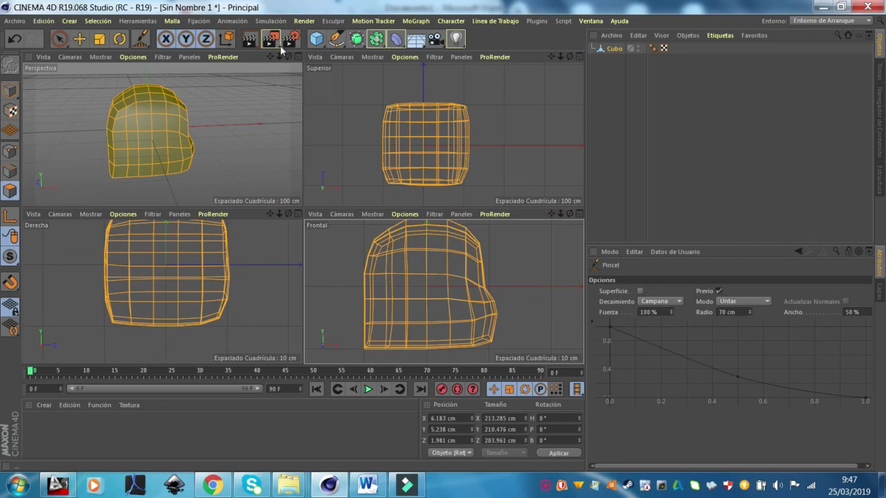
click(298, 56)
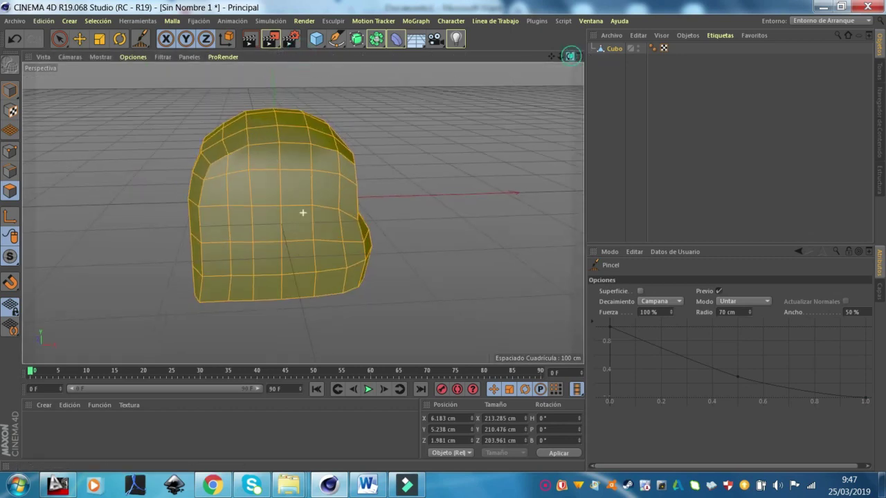
- Paint-select a band of polygons across the front and shift them along X
drag(570, 56, 540, 66)
key(e)
scroll(431, 221, up, 3)
mouse_move(427, 204)
mouse_down()
mouse_move(398, 234)
mouse_move(373, 238)
mouse_move(475, 176)
mouse_move(410, 210)
mouse_move(468, 236)
mouse_move(341, 204)
mouse_up()
scroll(367, 228, up, 3)
drag(390, 242, 473, 253)
scroll(473, 253, down, 5)
- Clear the selection and pick four polygons on the front of the head
key(ctrl+a)
scroll(273, 175, up, 2)
mouse_move(272, 175)
alt+mouse_down()
mouse_move(464, 153)
mouse_move(479, 111)
mouse_move(483, 129)
mouse_move(438, 113)
mouse_move(346, 164)
alt+mouse_up()
scroll(346, 170, up, 3)
click(449, 174)
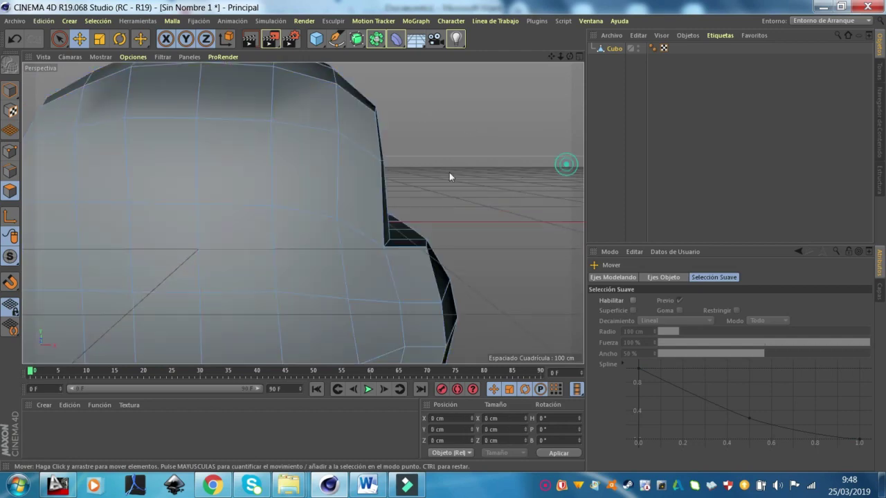
click(279, 170)
shift+click(279, 251)
shift+click(236, 253)
shift+click(283, 171)
- Narrow the selection to a vertical pair of stacked polygons on the side face
alt+drag(282, 171, 264, 89)
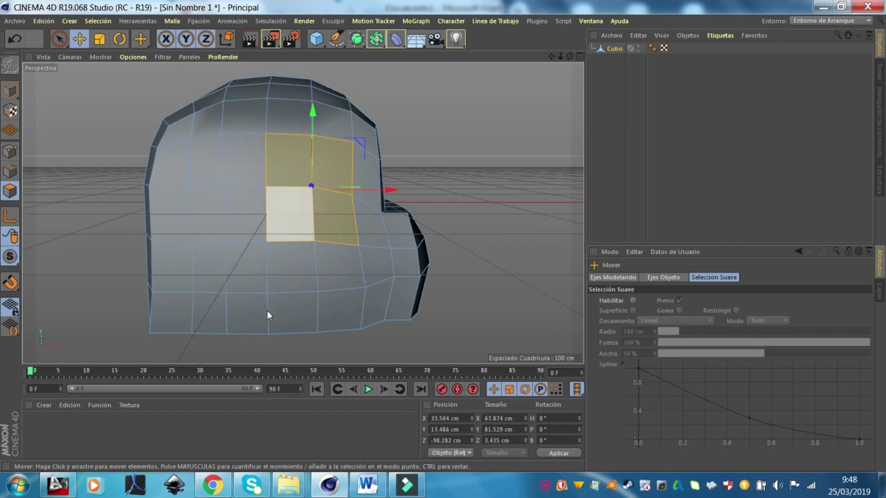
scroll(318, 180, up, 3)
scroll(350, 151, up, 2)
scroll(353, 164, down, 1)
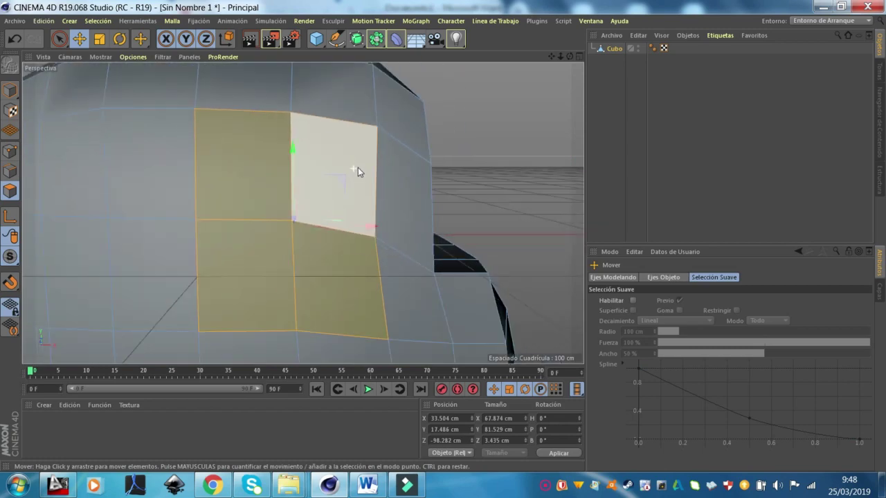
scroll(358, 170, down, 2)
click(361, 198)
shift+click(371, 263)
mouse_move(371, 263)
alt+mouse_down()
mouse_move(436, 185)
mouse_move(513, 182)
mouse_move(436, 205)
mouse_move(443, 193)
mouse_move(366, 180)
mouse_move(215, 116)
alt+mouse_up()
click(99, 40)
scroll(424, 201, down, 5)
scroll(420, 178, up, 3)
mouse_move(223, 203)
alt+mouse_down()
mouse_move(295, 205)
mouse_move(252, 216)
mouse_move(375, 192)
alt+mouse_up()
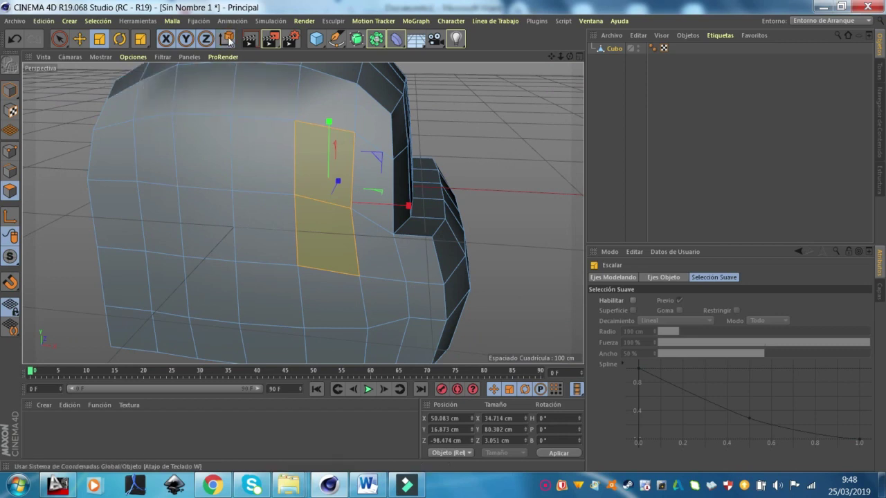
- Try moving and rotating the selected polygon pair, undoing each attempt
key(e)
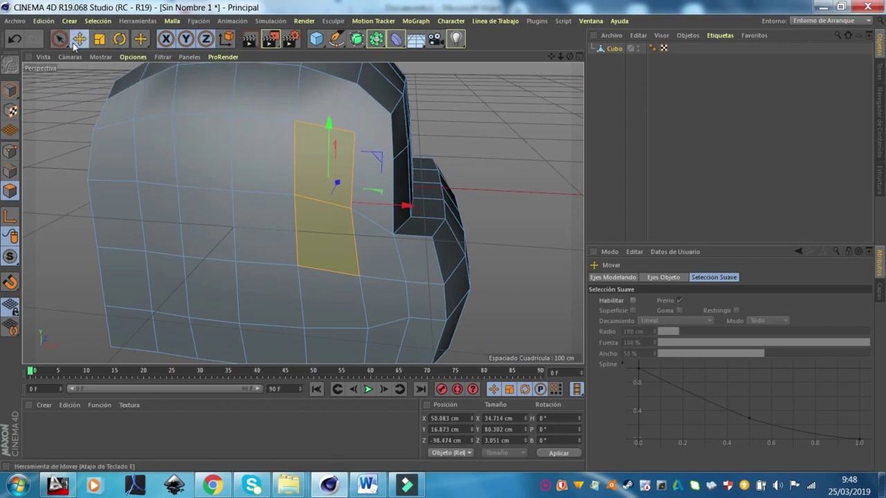
drag(425, 210, 451, 220)
key(ctrl+z)
key(r)
mouse_move(325, 208)
mouse_down()
mouse_move(335, 175)
mouse_move(325, 181)
mouse_up()
key(ctrl+z)
key(ctrl+z)
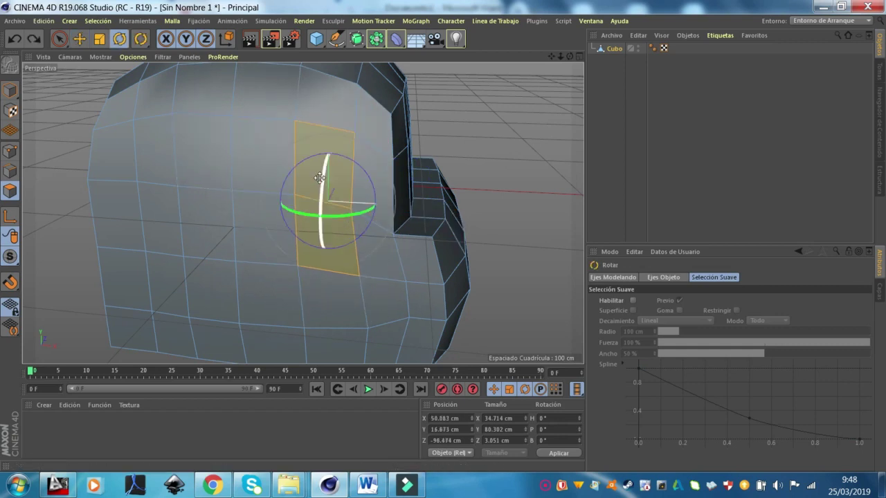
drag(356, 208, 321, 177)
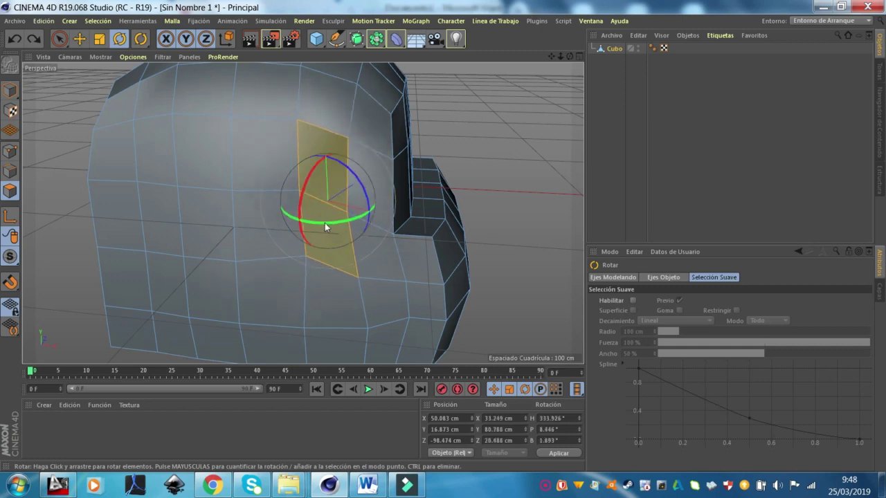
key(ctrl+z)
key(ctrl+z)
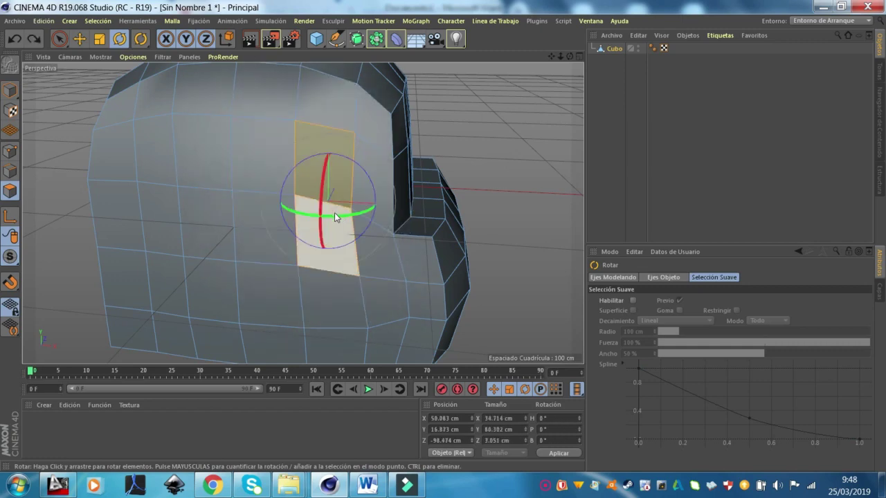
- Turn the selection toward the camera and shrink the polygon pair slightly with Scale
key(t)
alt+drag(326, 135, 380, 154)
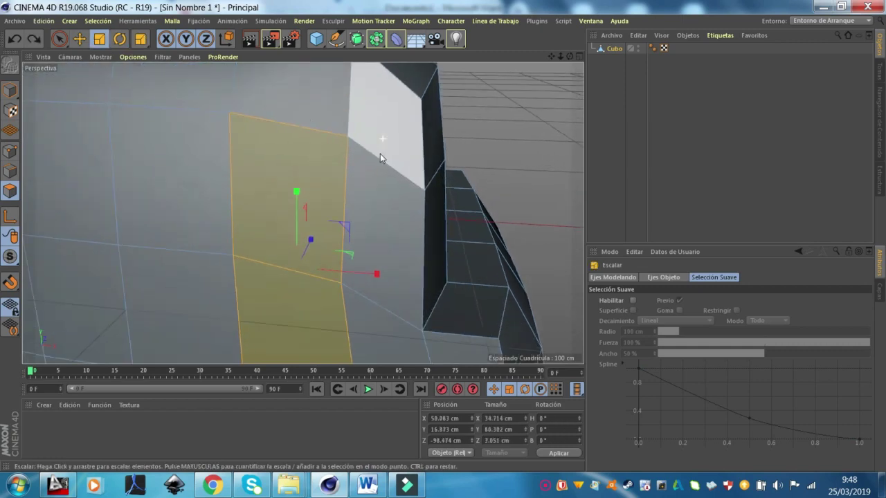
scroll(393, 209, down, 3)
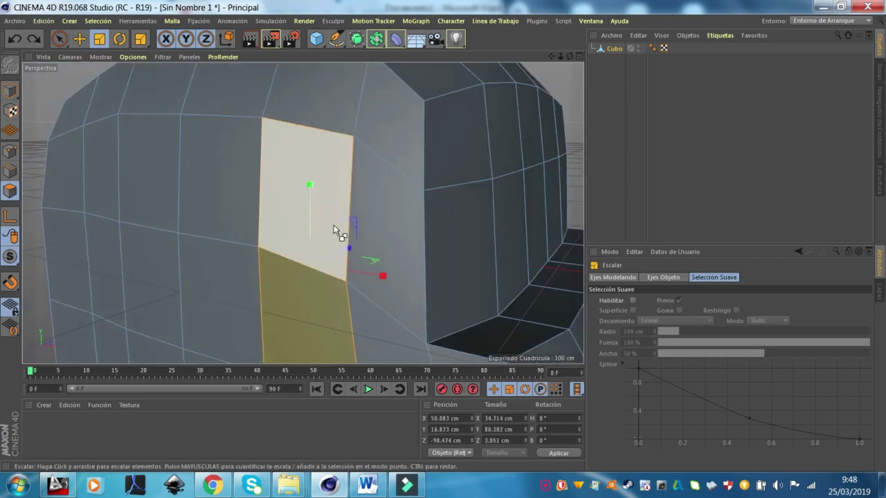
alt+drag(392, 149, 371, 165)
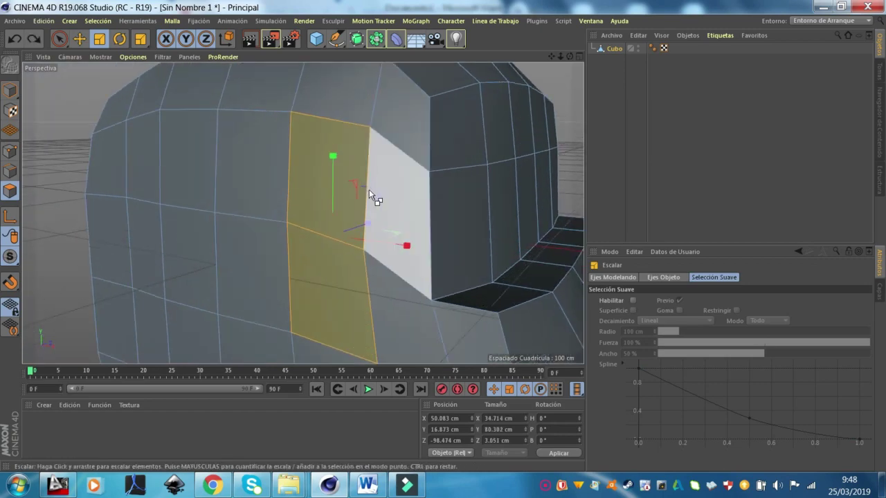
scroll(371, 201, down, 3)
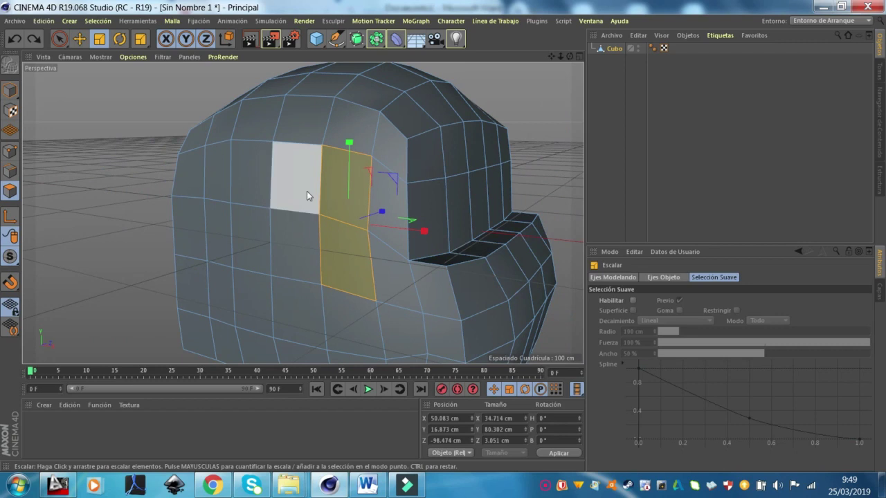
alt+drag(307, 191, 398, 199)
scroll(331, 171, up, 3)
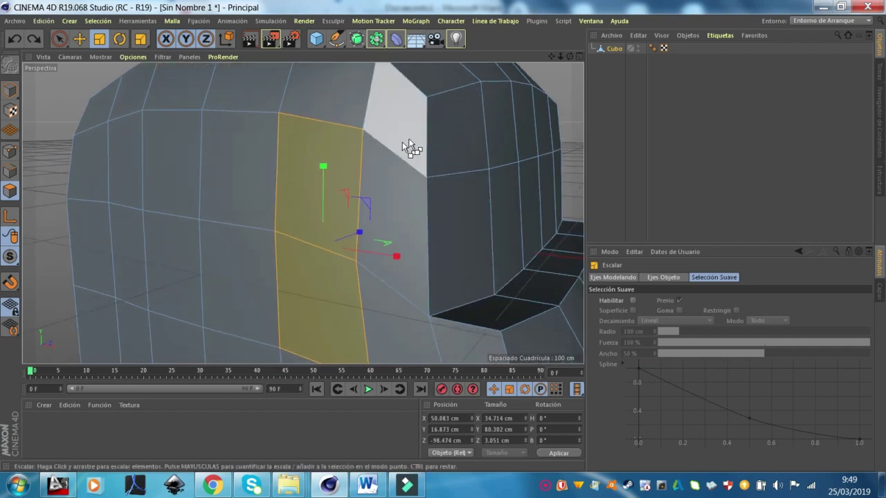
drag(392, 142, 365, 175)
- Enlarge the selected face to about 113% and push it inward along Z
key(e)
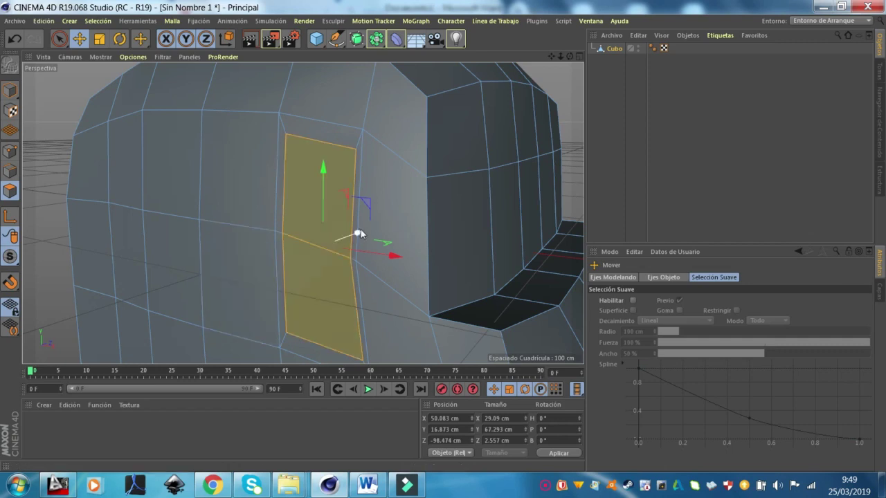
mouse_move(437, 212)
alt+mouse_down()
mouse_move(357, 233)
mouse_move(368, 205)
mouse_move(388, 225)
mouse_move(397, 258)
alt+mouse_up()
scroll(357, 233, up, 2)
key(t)
drag(311, 233, 382, 229)
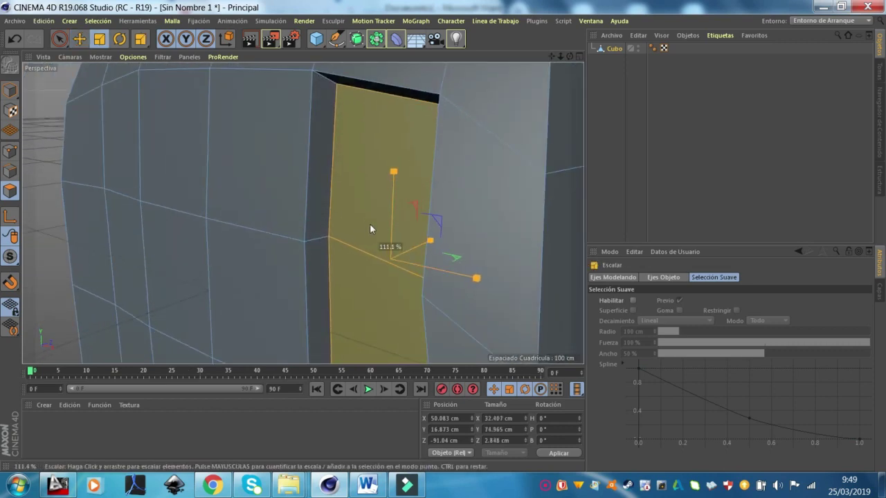
key(e)
mouse_move(427, 242)
mouse_down()
mouse_move(454, 236)
mouse_move(228, 202)
mouse_move(369, 218)
mouse_up()
- Deselect all polygons with Ctrl+Shift+A and view the new recessed eye opening
key(t)
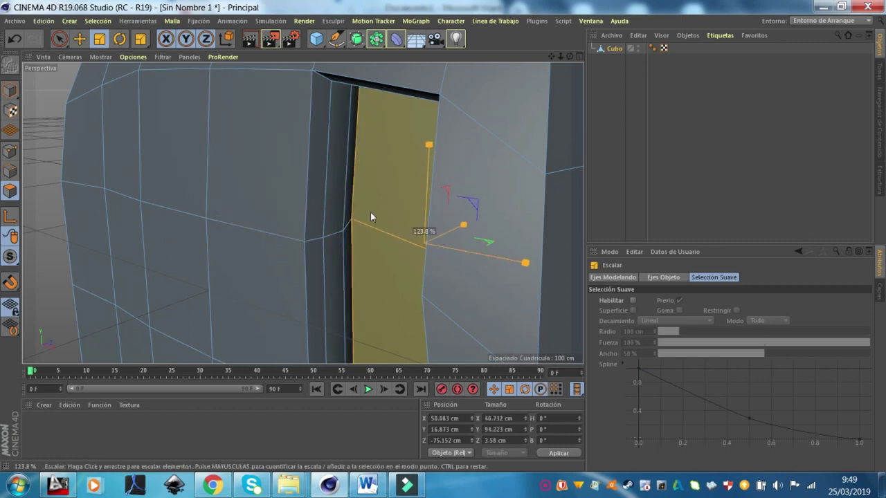
key(e)
drag(428, 187, 428, 183)
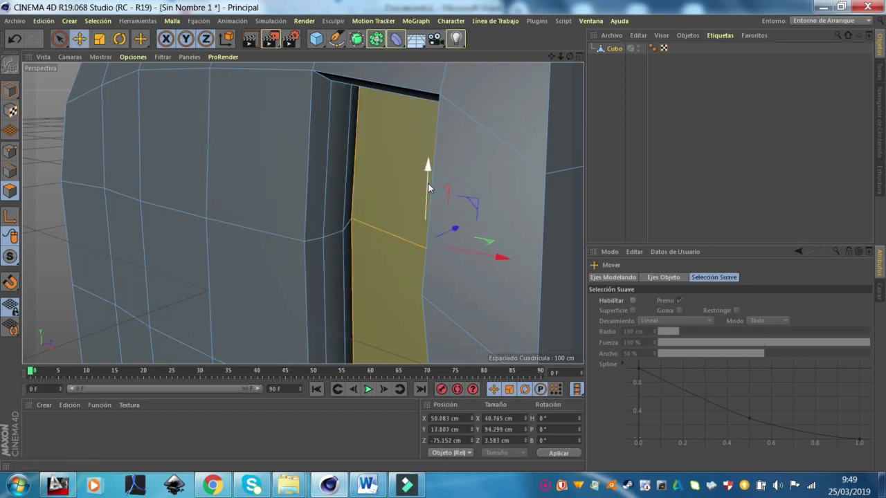
key(ctrl+shift+a)
scroll(392, 188, down, 5)
alt+drag(457, 228, 431, 220)
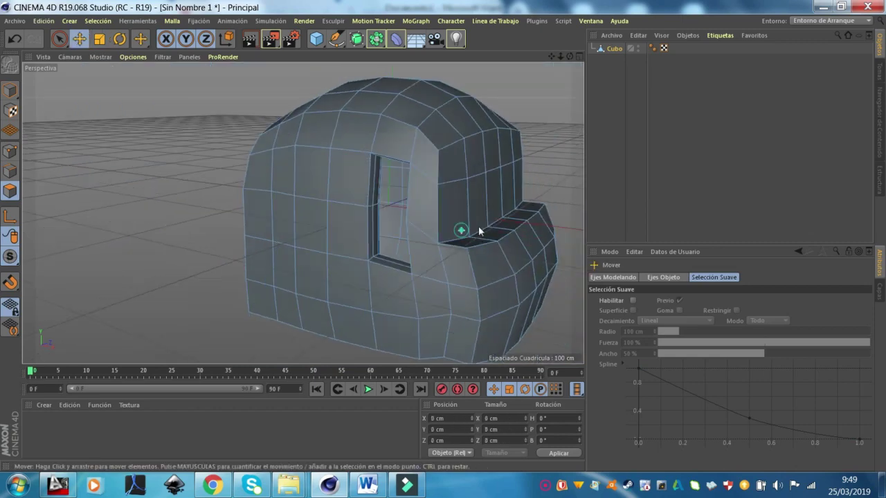
- Orbit around the eye opening and the domed top to inspect the head
scroll(421, 170, up, 3)
alt+drag(422, 166, 413, 155)
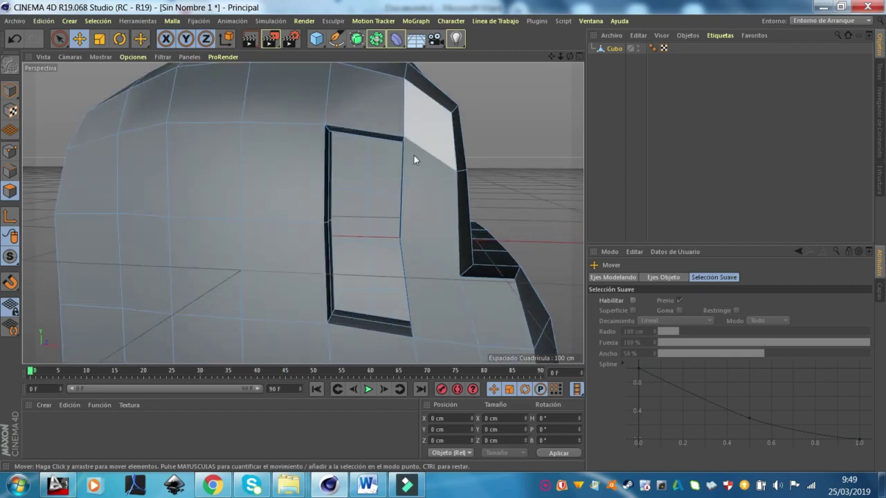
scroll(435, 175, down, 3)
scroll(490, 172, up, 4)
alt+drag(491, 168, 420, 144)
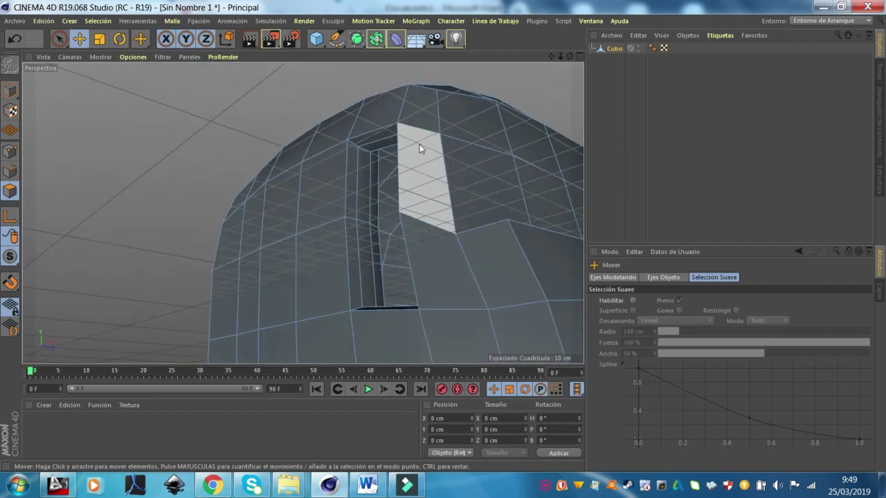
mouse_move(298, 144)
alt+mouse_down()
mouse_move(368, 100)
mouse_move(407, 149)
mouse_move(336, 124)
mouse_move(379, 88)
alt+mouse_up()
scroll(368, 101, down, 5)
scroll(334, 144, up, 4)
mouse_move(356, 142)
alt+mouse_down()
mouse_move(360, 174)
mouse_move(447, 171)
mouse_move(348, 96)
mouse_move(354, 163)
mouse_move(286, 287)
alt+mouse_up()
scroll(447, 171, down, 4)
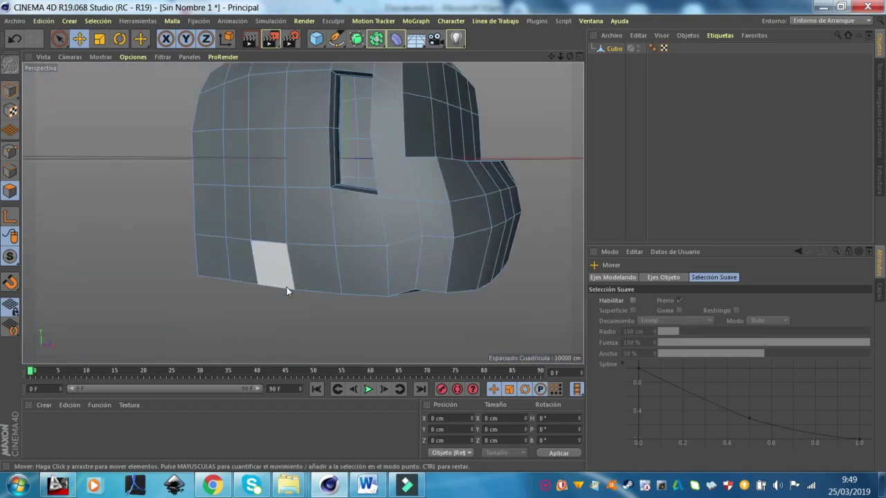
scroll(287, 287, up, 3)
scroll(332, 250, down, 2)
- Select the bottom row of front polygons as a band for the mouth
mouse_move(332, 251)
alt+mouse_down()
mouse_move(376, 237)
mouse_move(255, 239)
alt+mouse_up()
click(358, 239)
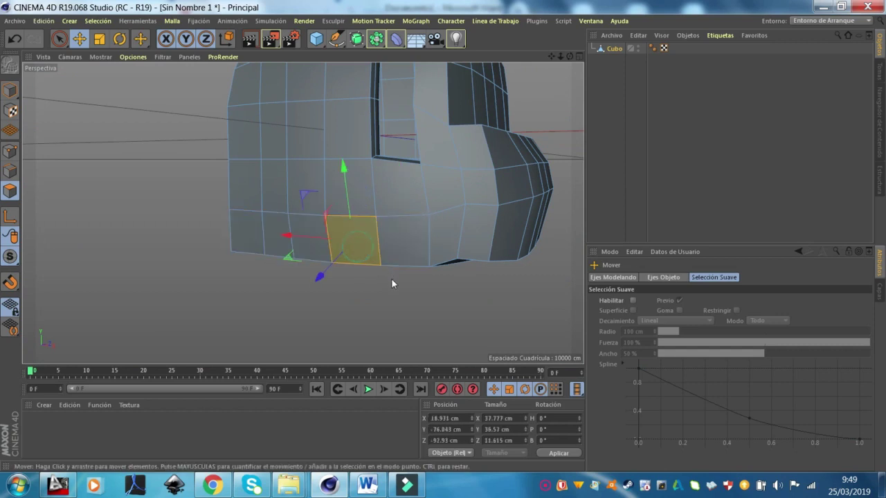
alt+drag(391, 276, 437, 284)
scroll(416, 239, up, 3)
click(240, 250)
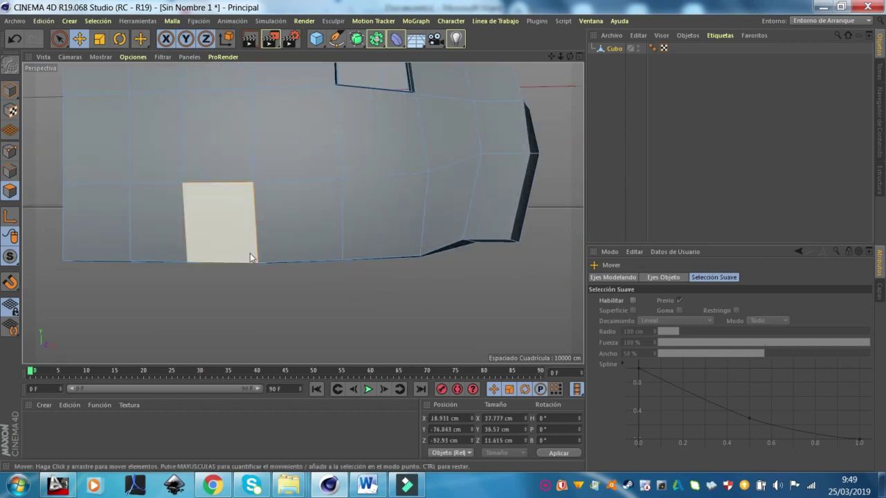
shift+click(310, 250)
alt+drag(310, 250, 405, 217)
shift+click(405, 217)
shift+click(162, 218)
mouse_move(447, 183)
alt+mouse_down()
mouse_move(395, 219)
mouse_move(352, 184)
alt+mouse_up()
scroll(321, 192, up, 4)
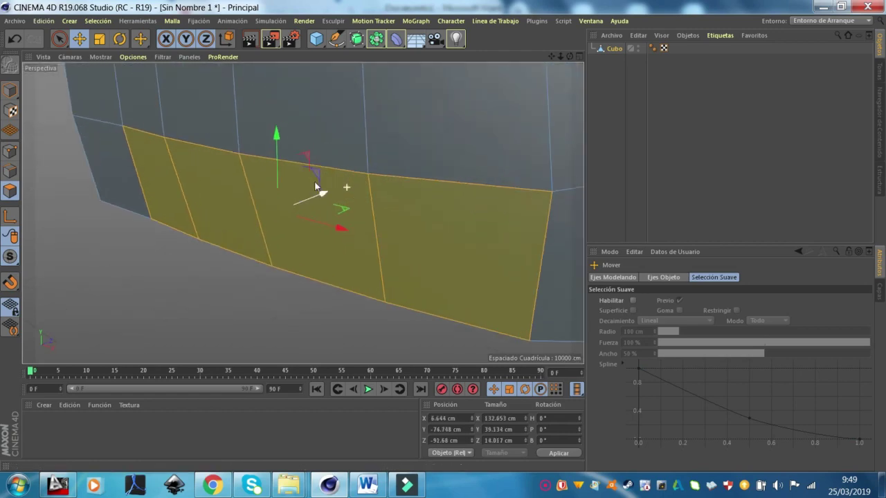
- Shrink the bottom band and sink it inward to form the mouth slot
click(99, 39)
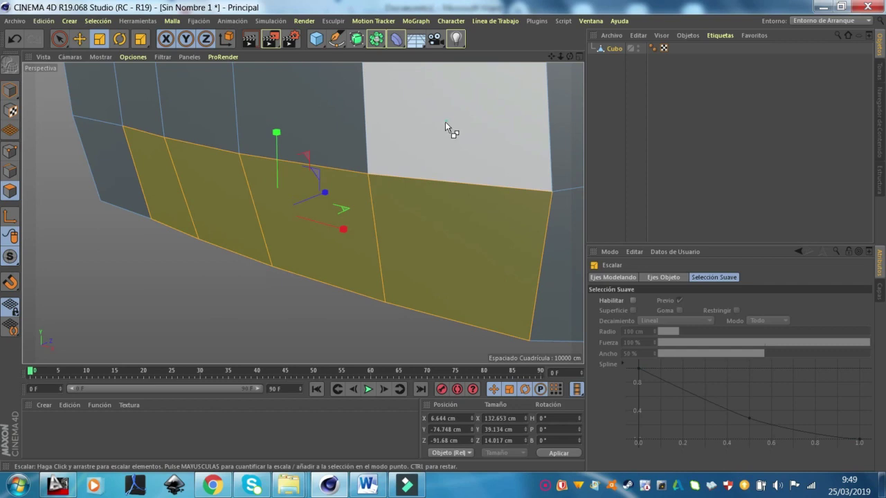
drag(445, 122, 410, 175)
key(e)
drag(316, 198, 356, 184)
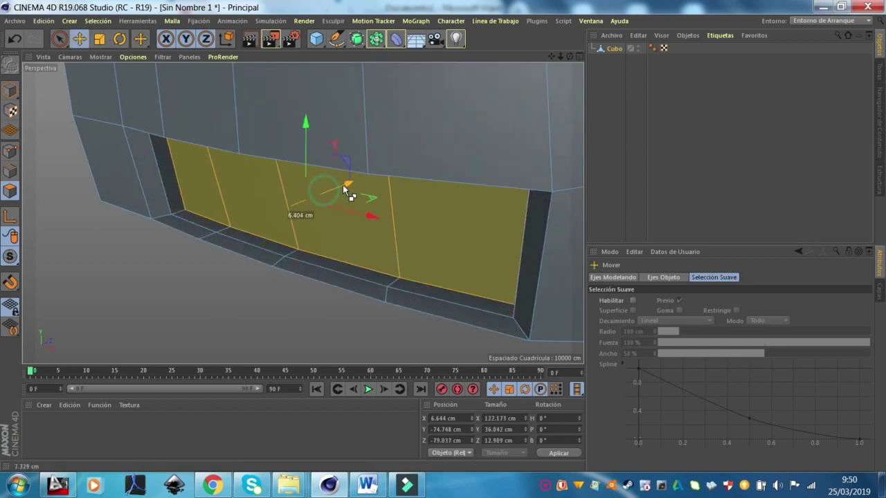
- Scale the mouth band polygons up to about 109%, then select the whole mesh
key(t)
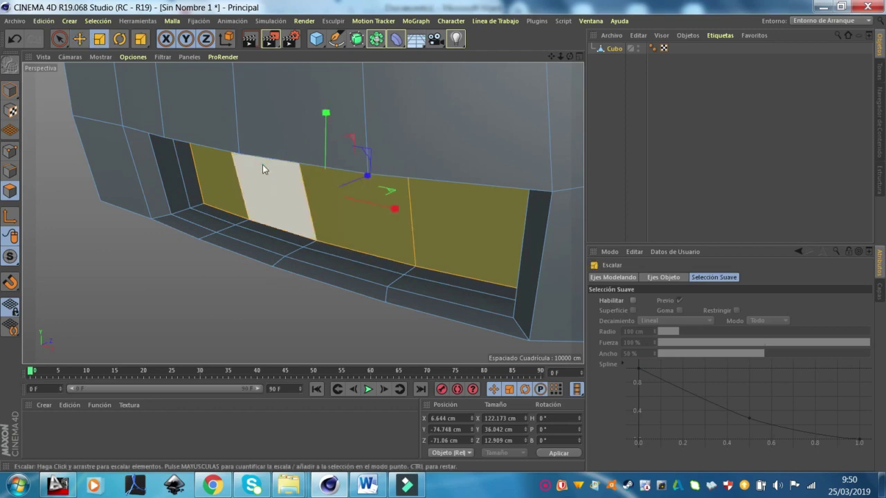
drag(262, 164, 309, 167)
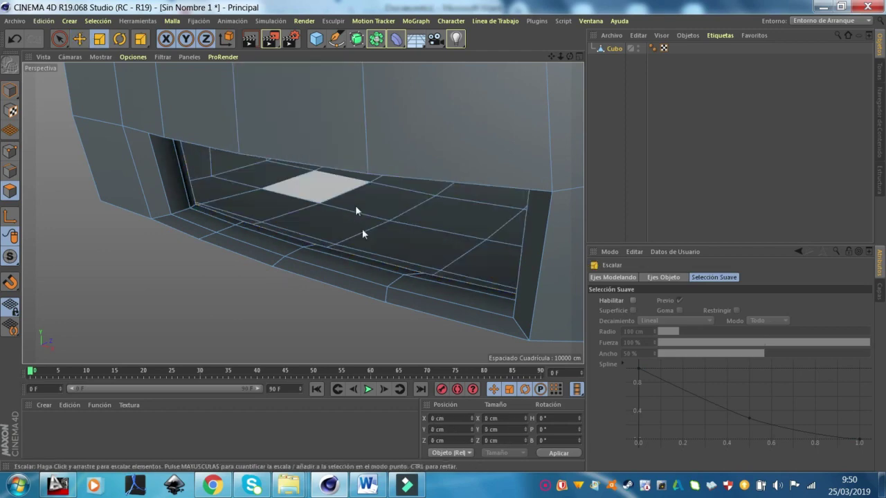
scroll(360, 221, down, 5)
click(409, 194)
key(ctrl+a)
scroll(412, 166, up, 3)
mouse_move(416, 132)
alt+mouse_down()
mouse_move(407, 264)
mouse_move(475, 229)
alt+mouse_up()
- Select the polygons on the head's upper side where the eye will go
scroll(473, 227, down, 3)
mouse_move(344, 267)
alt+mouse_down()
mouse_move(454, 216)
mouse_move(340, 231)
alt+mouse_up()
click(363, 162)
click(364, 163)
scroll(367, 186, down, 3)
alt+drag(368, 187, 459, 154)
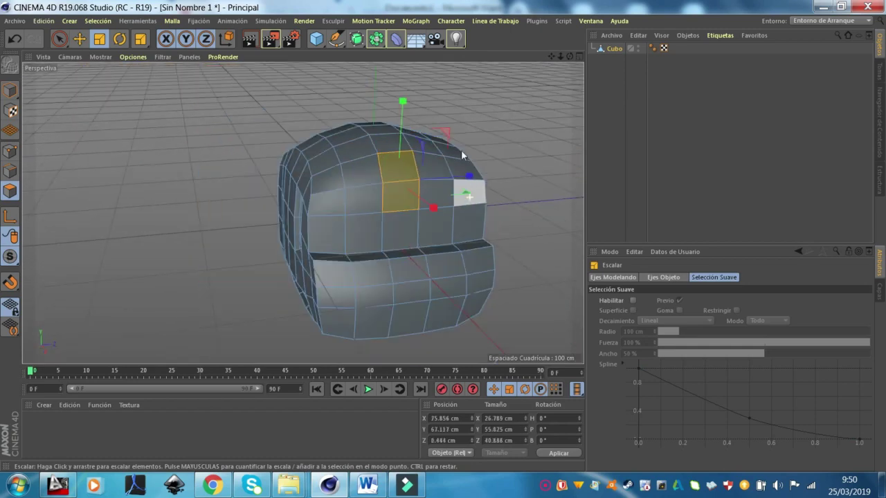
scroll(362, 172, up, 5)
alt+drag(362, 172, 335, 236)
- Shrink the selected polygons to about 94% and push them inward into a recess
drag(469, 159, 453, 170)
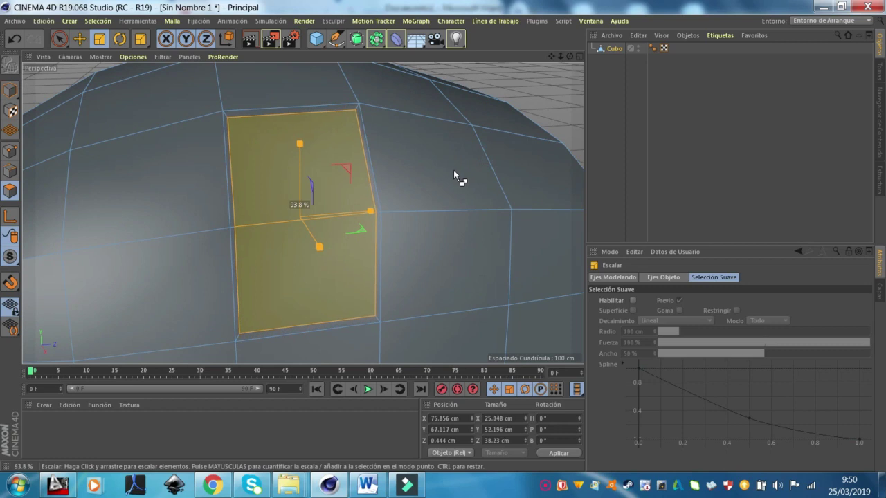
key(e)
mouse_move(303, 160)
mouse_down()
mouse_move(303, 135)
mouse_move(329, 255)
mouse_move(310, 263)
mouse_up()
key(ctrl+z)
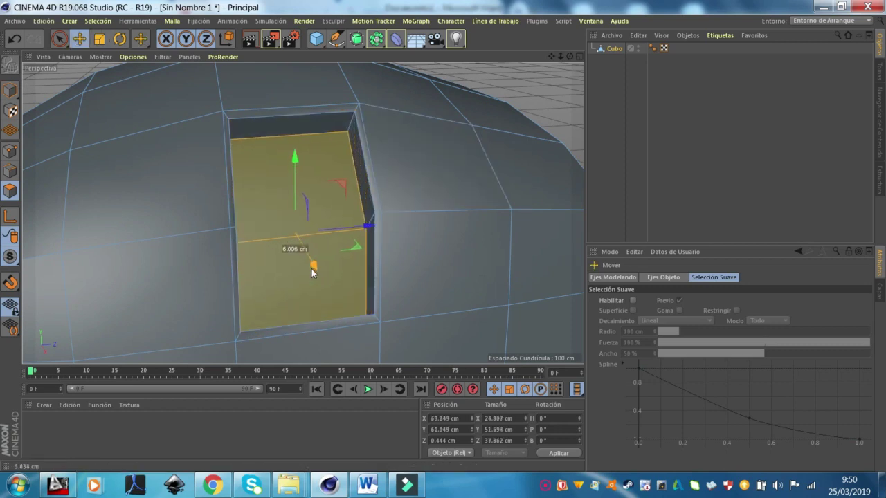
mouse_move(302, 211)
alt+mouse_down()
mouse_move(453, 144)
mouse_move(530, 136)
mouse_move(483, 239)
mouse_move(468, 229)
mouse_move(435, 247)
alt+mouse_up()
mouse_move(536, 189)
alt+mouse_down()
mouse_move(432, 200)
mouse_move(451, 164)
mouse_move(421, 128)
mouse_move(427, 155)
mouse_move(392, 160)
mouse_move(100, 143)
alt+mouse_up()
- Enlarge the recessed polygons to about 115% and clear the selection
key(t)
alt+right_drag(100, 143, 190, 139)
alt+drag(190, 139, 293, 143)
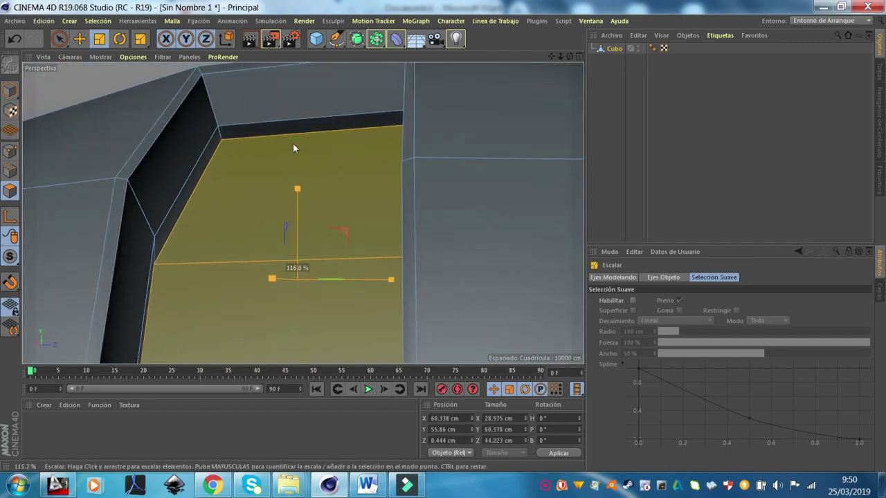
click(293, 142)
- Orbit back to a front-side view of the whole head and select all its polygons
alt+right_drag(296, 142, 401, 160)
mouse_move(401, 159)
alt+mouse_down()
mouse_move(287, 156)
mouse_move(454, 176)
alt+mouse_up()
alt+right_drag(455, 176, 452, 183)
alt+drag(453, 184, 271, 188)
scroll(274, 191, up, 2)
key(ctrl+a)
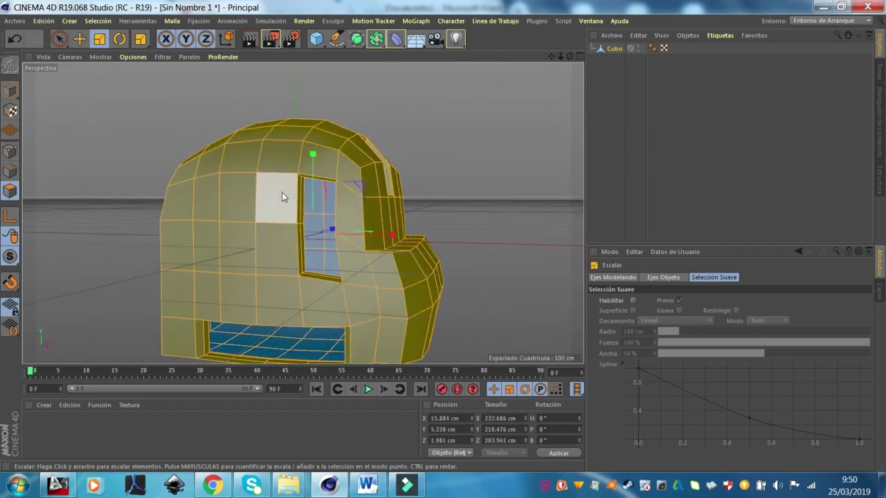
- Use Selección en Anillo to select the horizontal and vertical polygon rings bounding one half
click(97, 21)
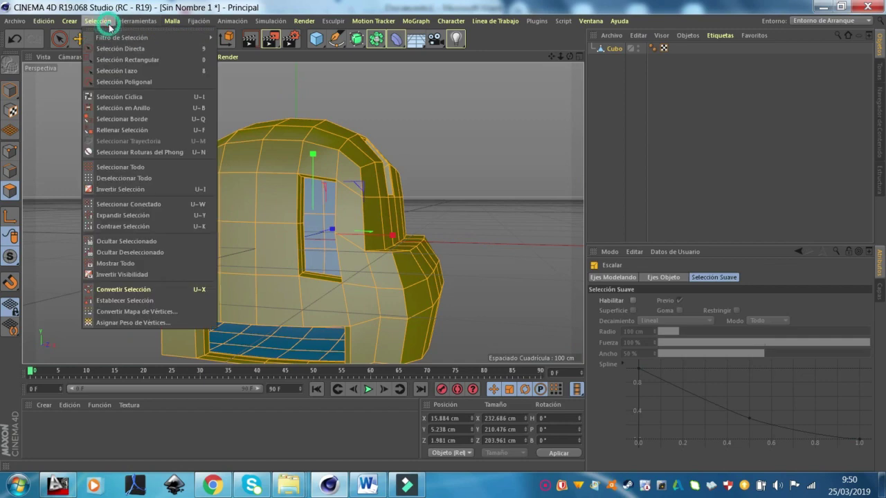
click(122, 103)
click(239, 178)
mouse_move(242, 173)
alt+mouse_down()
mouse_move(316, 176)
mouse_move(263, 176)
alt+mouse_up()
click(140, 39)
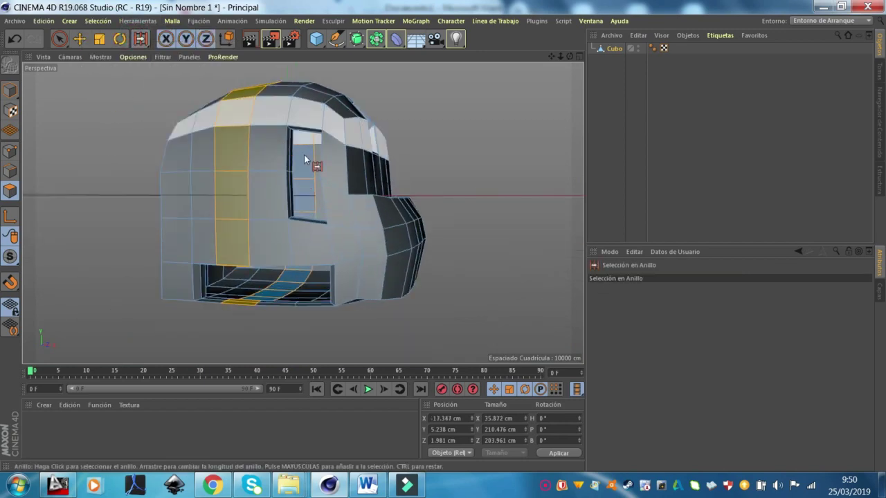
click(97, 21)
click(97, 21)
click(97, 20)
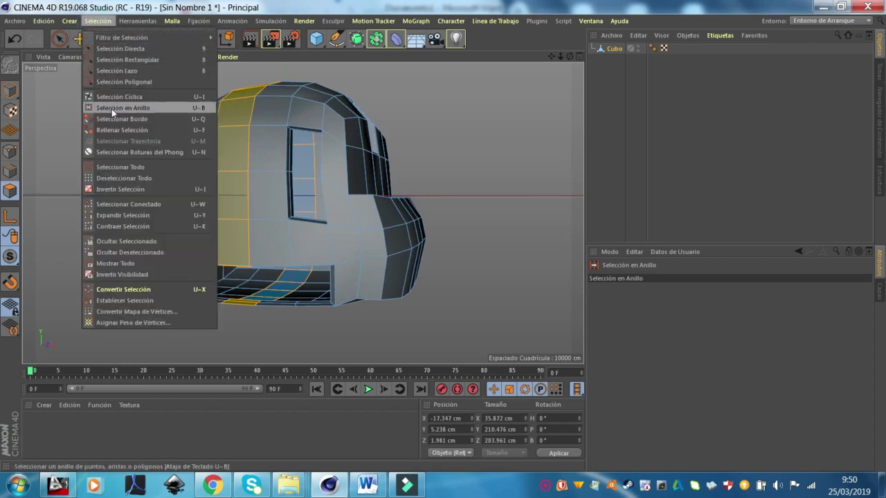
click(386, 243)
alt+drag(296, 206, 243, 134)
click(237, 125)
scroll(333, 148, up, 3)
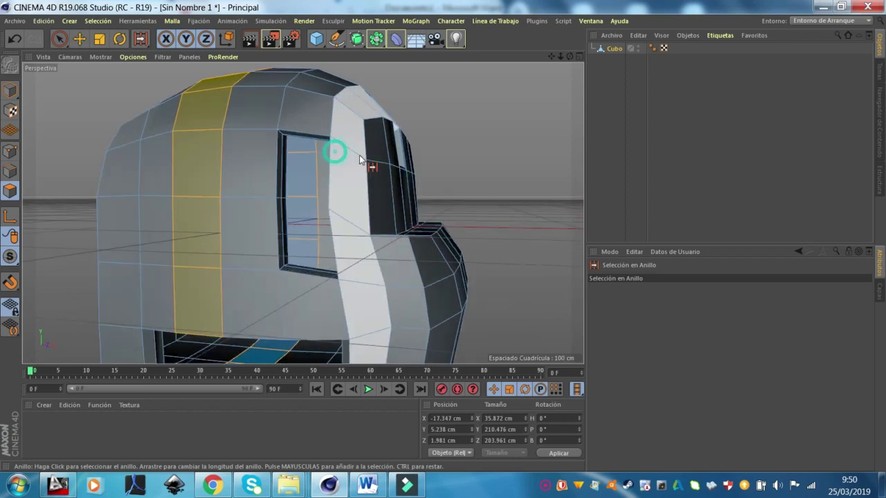
- Fill the region enclosed by the rings with Rellenar Selección to select the front half
click(98, 21)
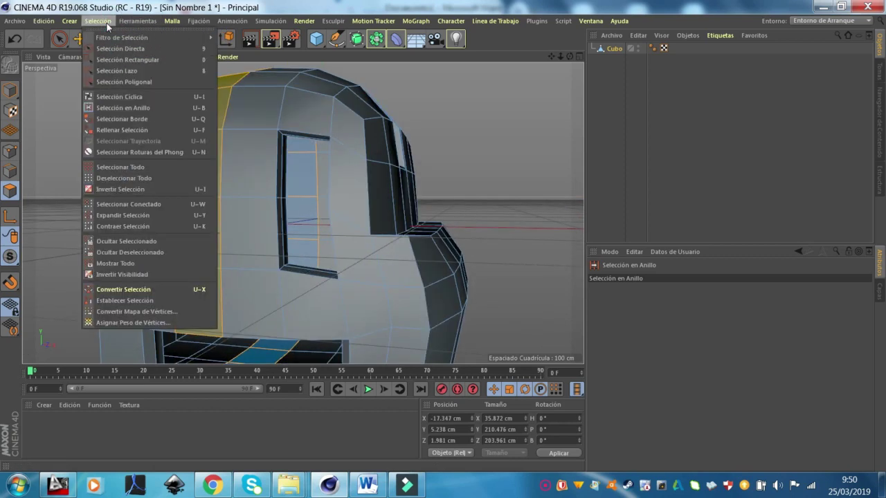
click(117, 131)
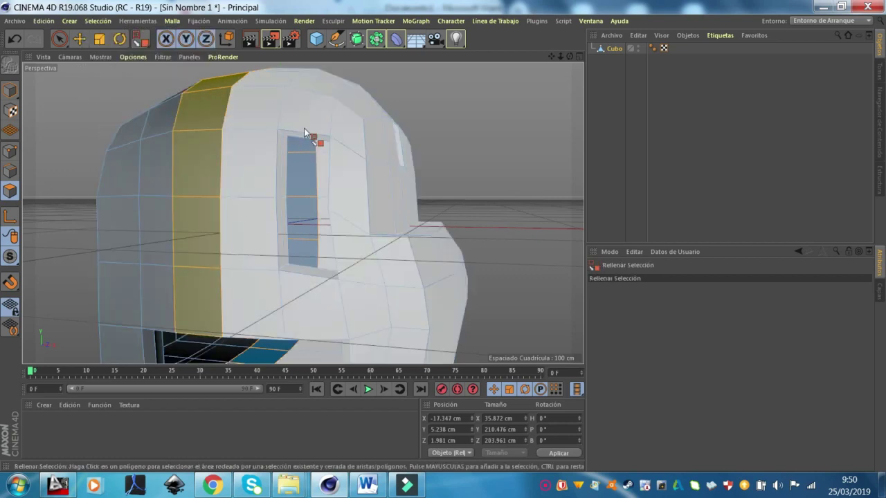
click(323, 127)
mouse_move(324, 128)
alt+mouse_down()
mouse_move(459, 140)
mouse_move(436, 138)
alt+mouse_up()
scroll(316, 142, up, 2)
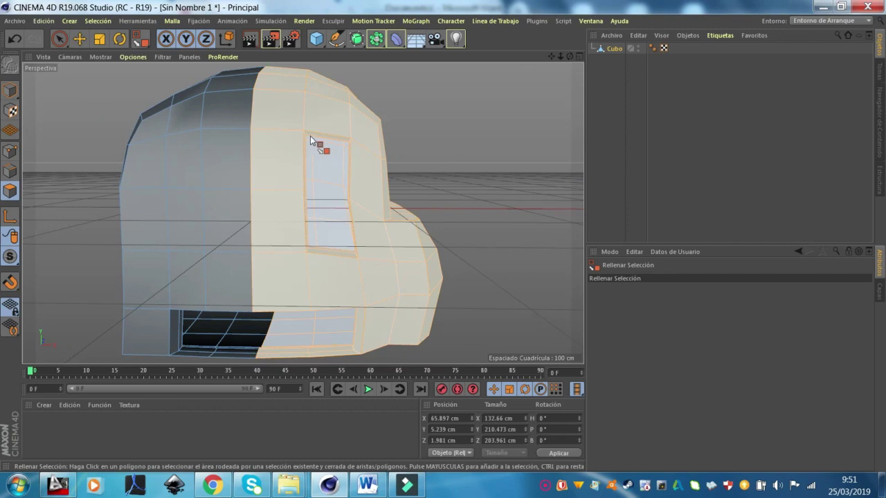
right_click(303, 125)
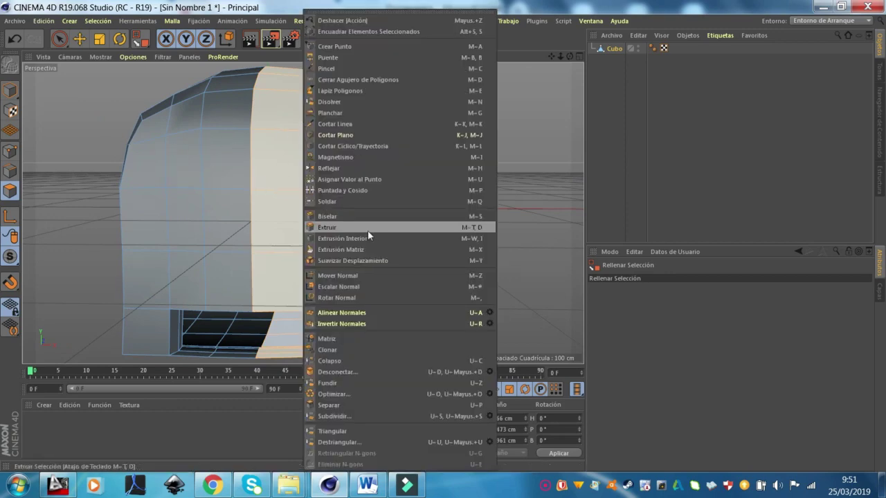
- Split the selected half off with Separar and make Cubo visible in the editor
click(319, 410)
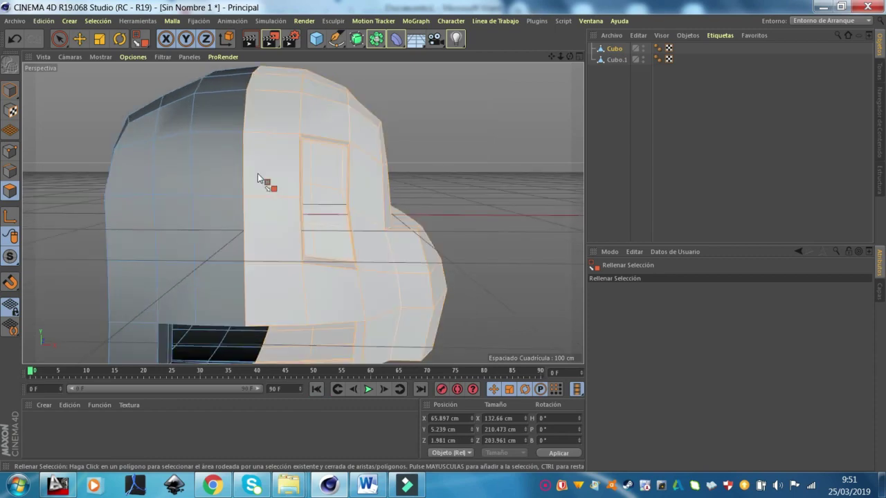
key(e)
click(616, 51)
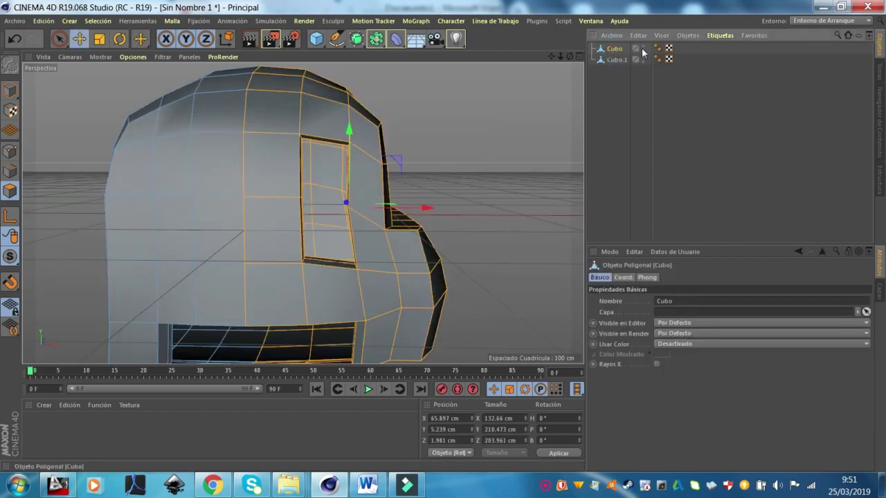
click(641, 49)
- Rename the Cubo object to Head 0
double_click(609, 48)
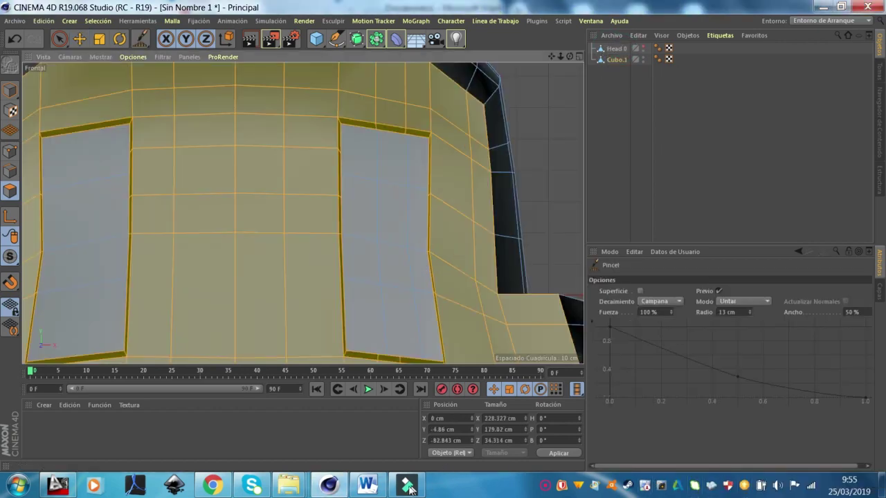
click(408, 487)
click(408, 487)
click(542, 486)
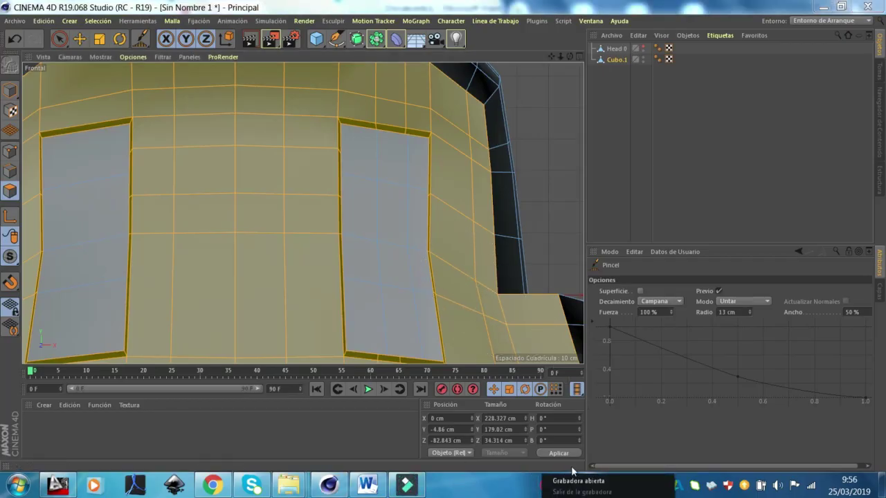
- Round and taper the right eye opening's edges with Pincel smear strokes in the Frontal view
click(572, 485)
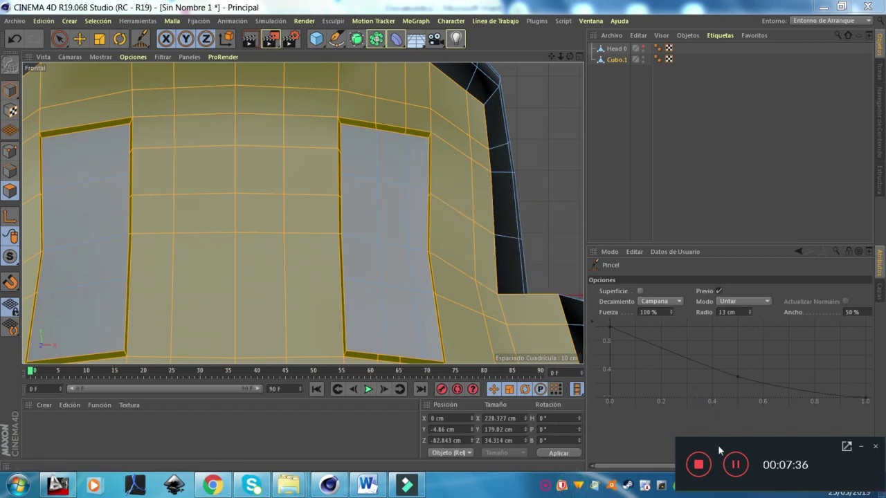
mouse_move(345, 237)
mouse_down()
mouse_move(323, 236)
mouse_move(382, 238)
mouse_up()
mouse_move(348, 192)
mouse_down()
mouse_move(330, 191)
mouse_move(343, 226)
mouse_move(319, 235)
mouse_move(328, 162)
mouse_up()
mouse_move(320, 216)
mouse_down()
mouse_move(326, 237)
mouse_move(316, 247)
mouse_move(349, 357)
mouse_move(324, 339)
mouse_up()
mouse_move(405, 254)
mouse_down()
mouse_move(422, 249)
mouse_move(417, 200)
mouse_move(432, 200)
mouse_move(424, 286)
mouse_move(439, 288)
mouse_move(420, 148)
mouse_move(423, 192)
mouse_up()
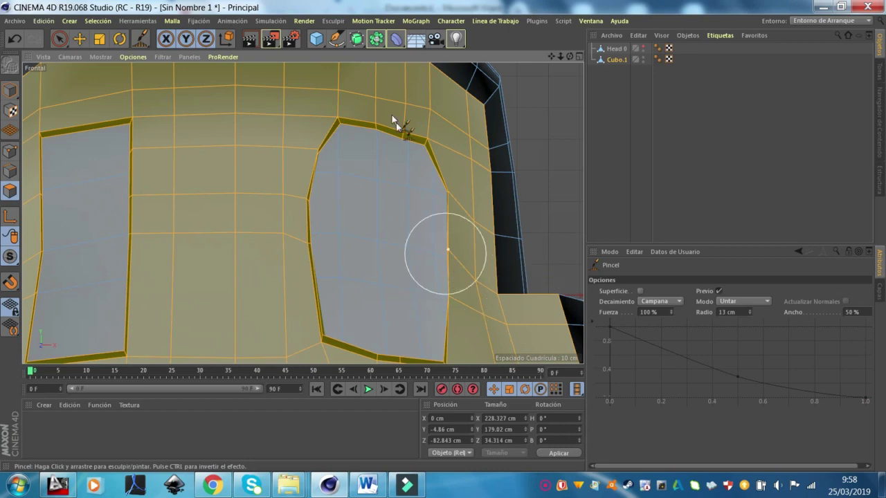
- Switch the viewport to the four-view layout
scroll(391, 159, down, 5)
scroll(380, 204, up, 2)
scroll(380, 256, up, 2)
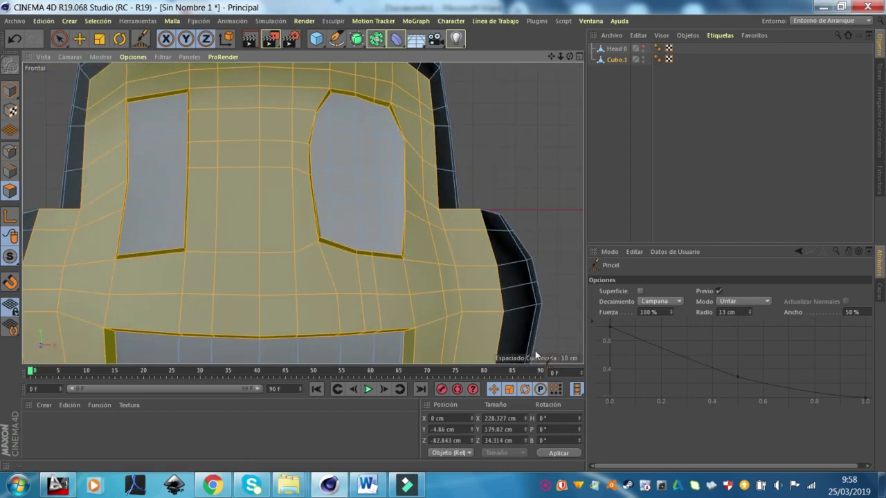
click(578, 56)
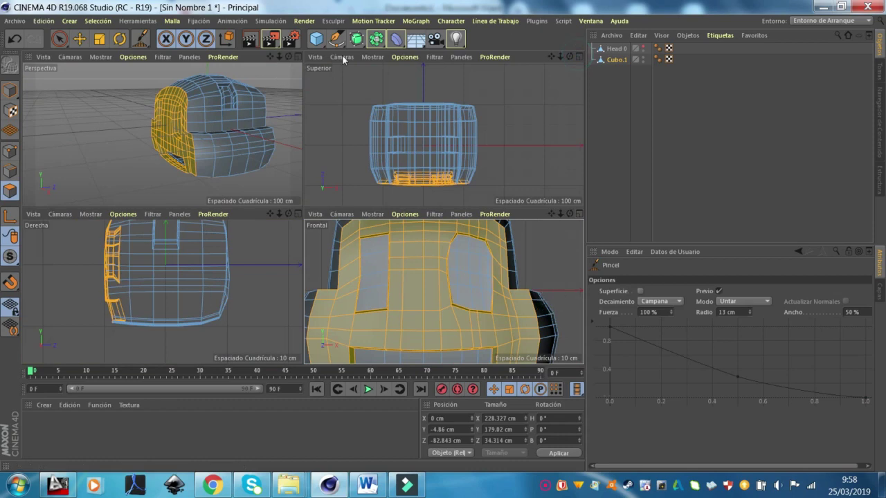
- Maximize the Perspective view, orbit to the front of the head and clear the selection
click(297, 56)
key(e)
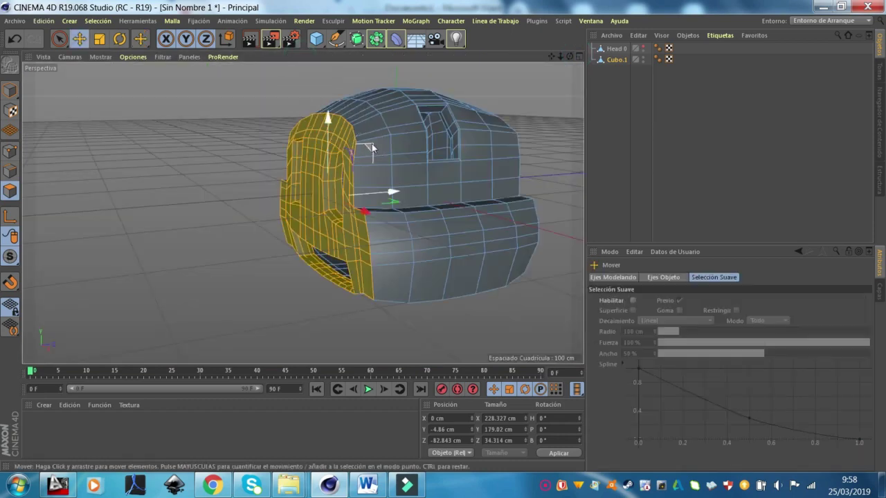
scroll(398, 166, up, 2)
alt+drag(193, 199, 296, 205)
scroll(278, 165, up, 2)
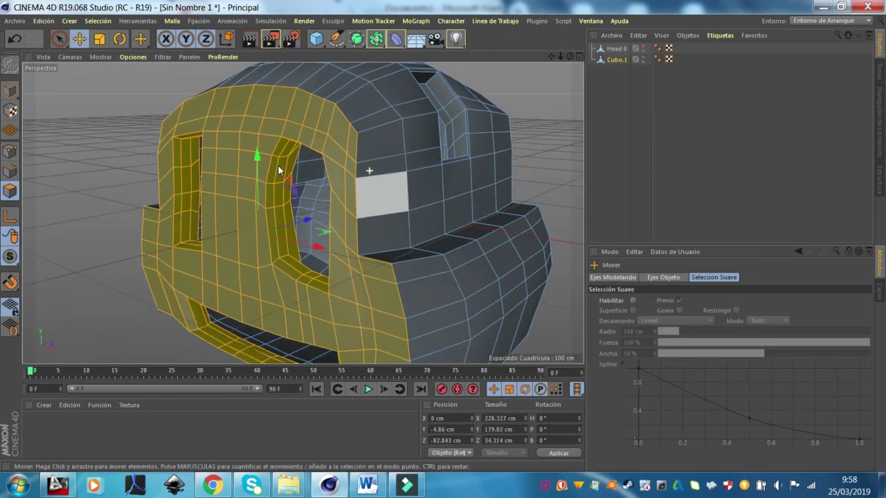
scroll(389, 137, up, 2)
scroll(433, 125, up, 2)
scroll(433, 124, down, 2)
scroll(289, 68, down, 1)
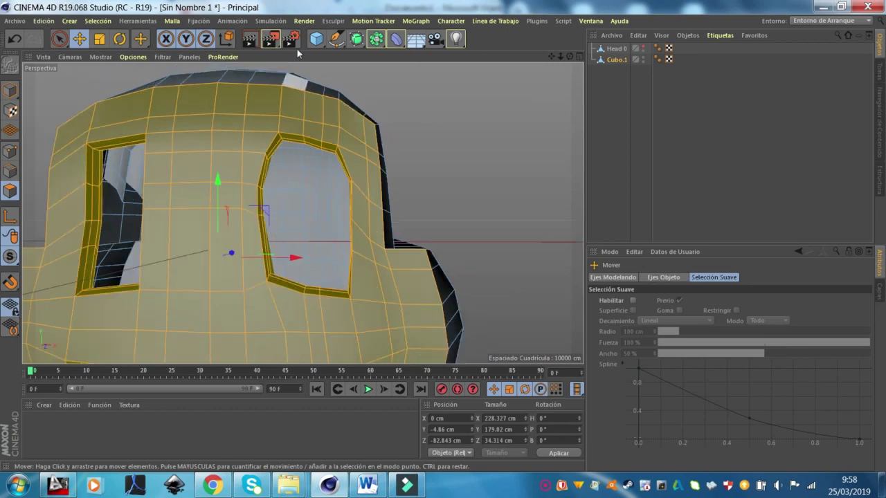
scroll(273, 113, up, 1)
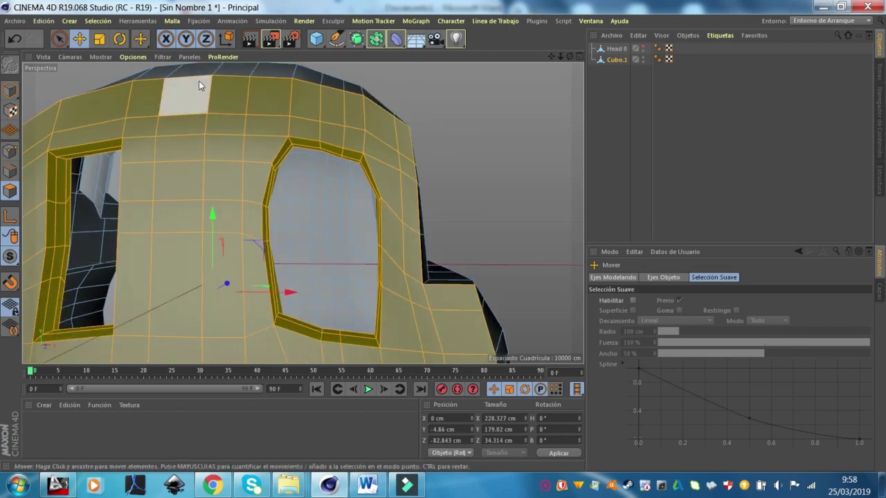
click(458, 118)
mouse_move(459, 118)
alt+mouse_down()
mouse_move(469, 99)
mouse_move(362, 113)
mouse_move(457, 149)
mouse_move(115, 109)
alt+mouse_up()
mouse_move(189, 178)
alt+mouse_down()
mouse_move(309, 164)
mouse_move(249, 166)
mouse_move(269, 145)
alt+mouse_up()
- Undo the brush edits so the eye opening returns to its rectangular outline
key(ctrl+z)
key(ctrl+z)
mouse_move(357, 144)
alt+mouse_down()
mouse_move(563, 151)
mouse_move(424, 159)
alt+mouse_up()
scroll(424, 159, up, 3)
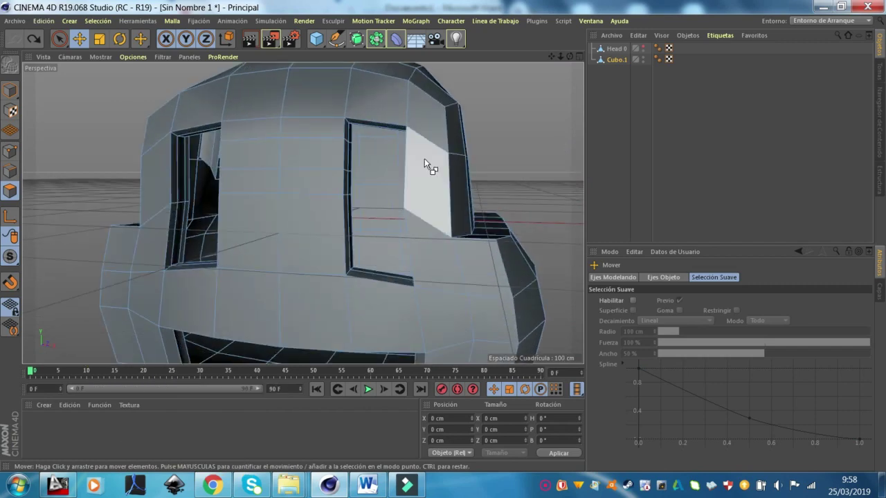
right_click(512, 133)
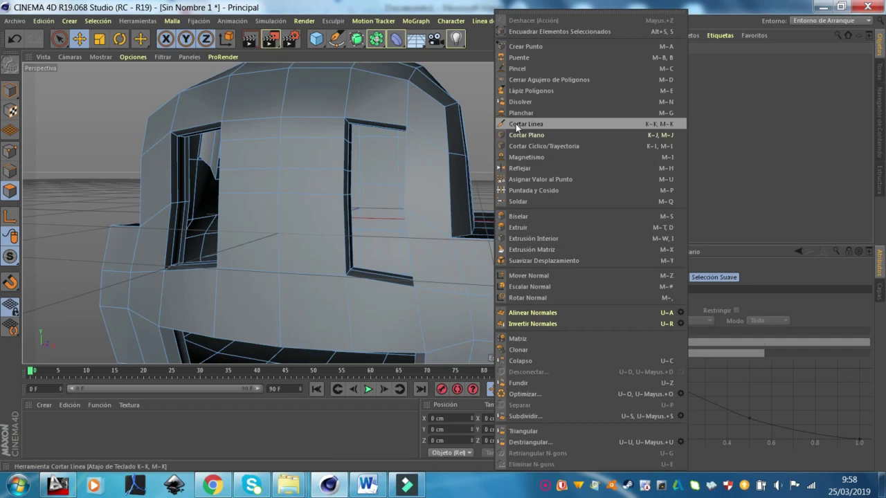
- Preview Cubo.1 under a new Subdivision Surface, then undo the smoothing and the addition
click(436, 112)
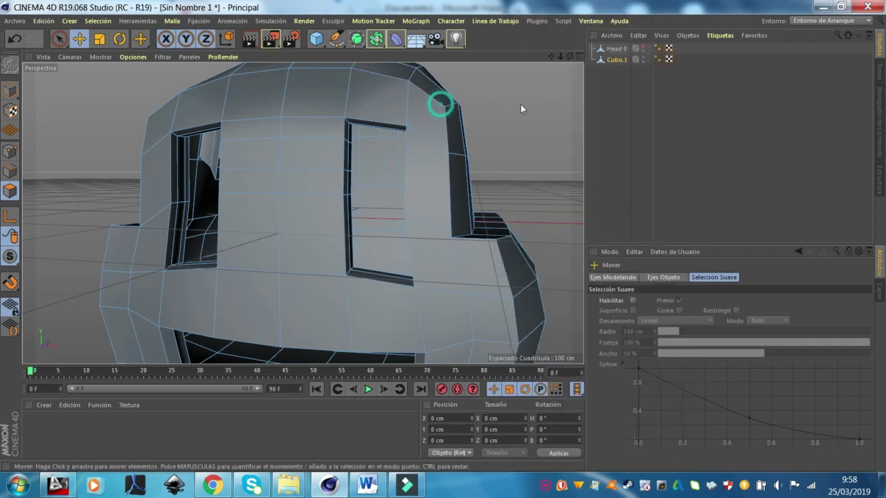
click(356, 40)
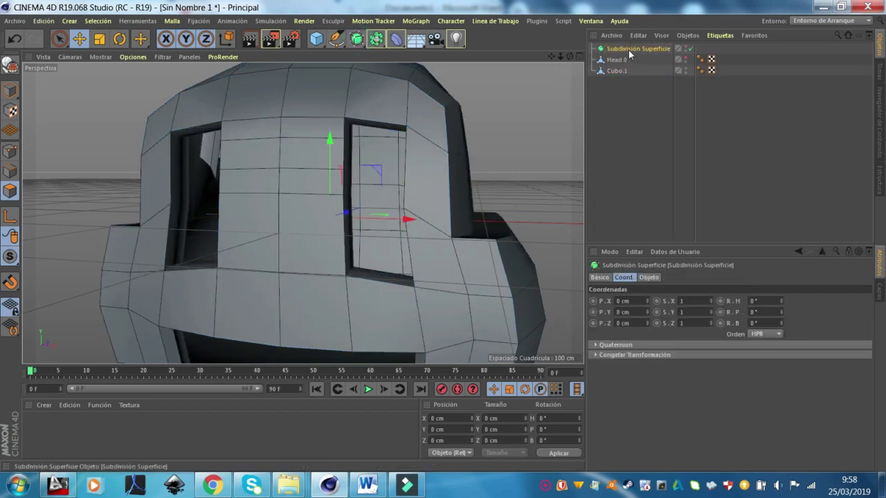
click(614, 71)
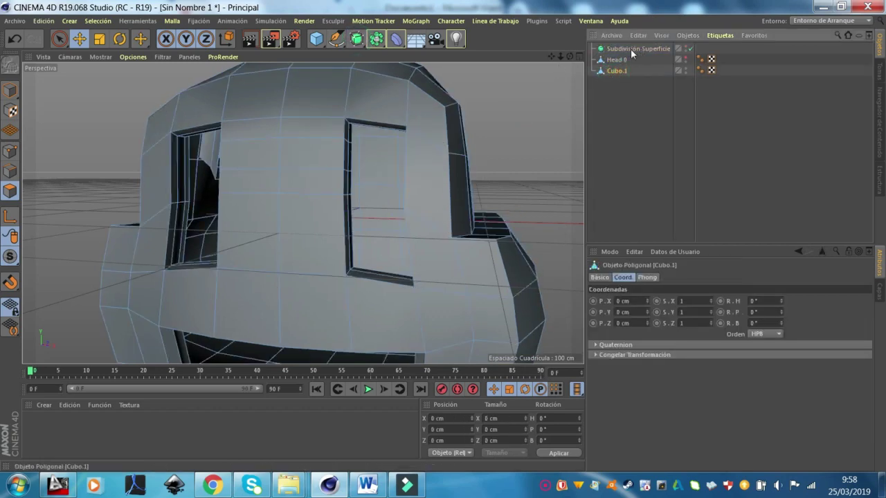
drag(628, 43, 631, 49)
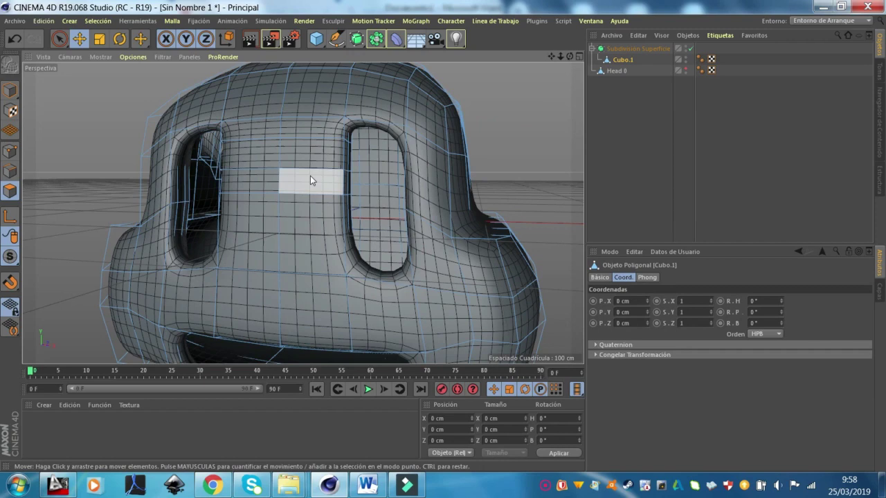
key(ctrl+z)
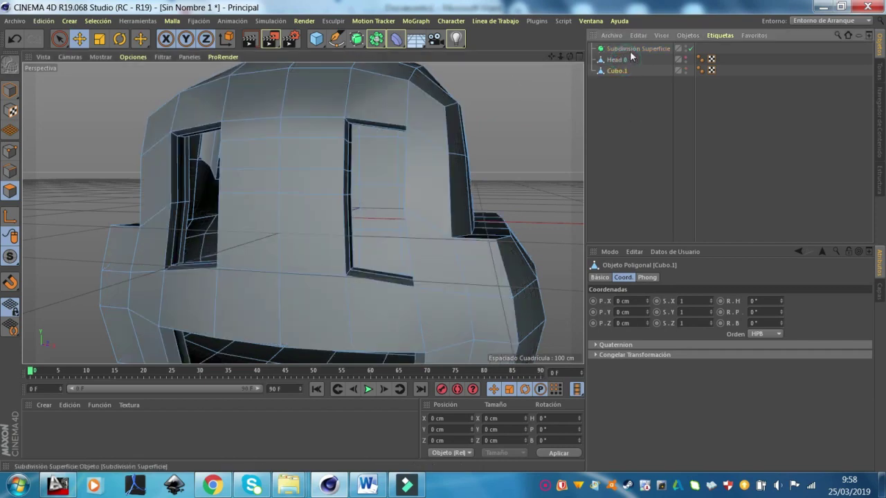
key(ctrl+z)
key(ctrl+z)
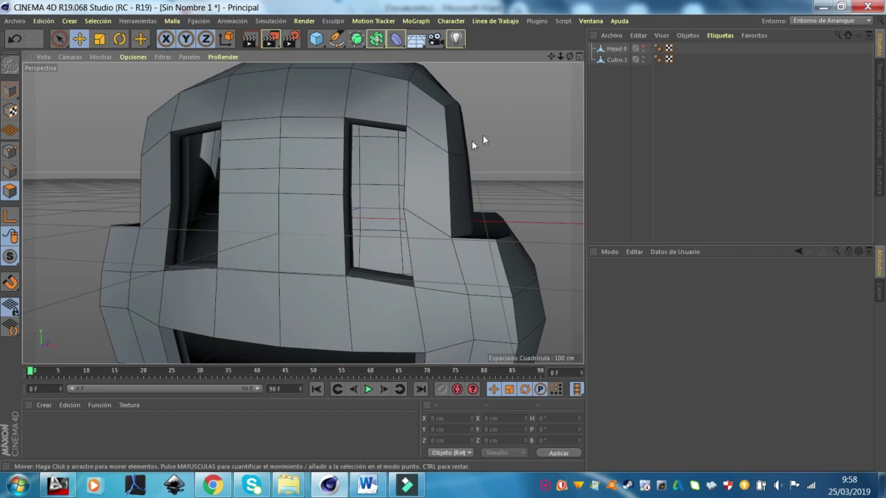
- Pick Cortar Línea on Cubo.1, toggle Solo Visible off and back on, and reopen the modelling commands
click(619, 58)
right_click(517, 108)
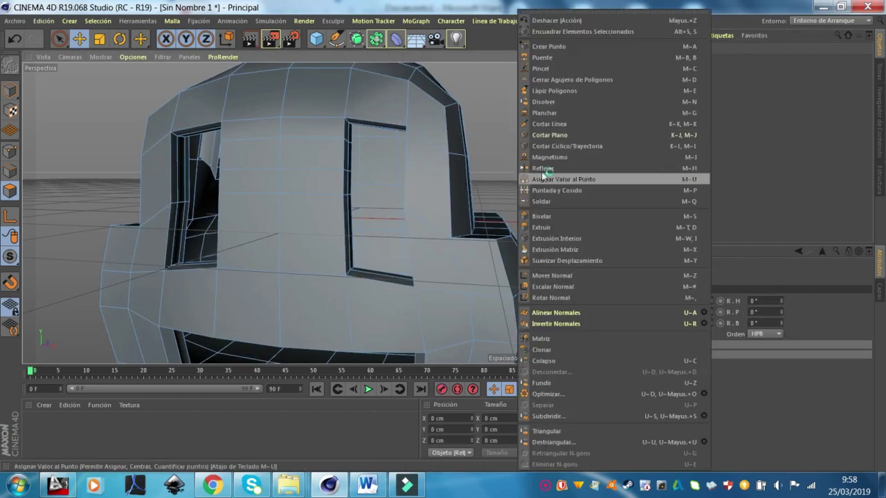
click(544, 123)
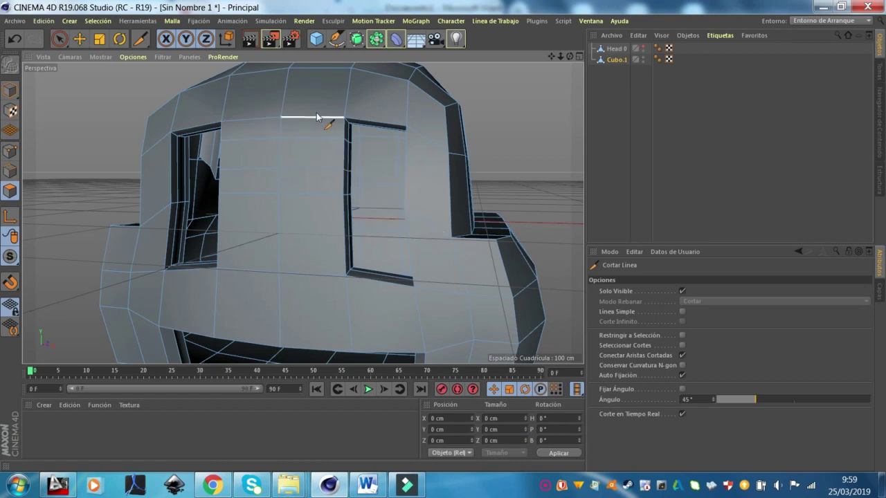
click(683, 291)
click(699, 303)
click(701, 302)
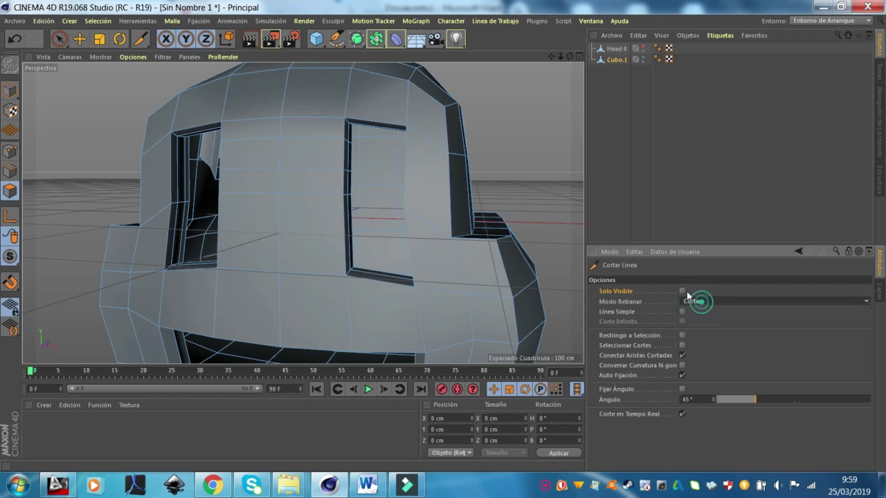
click(682, 292)
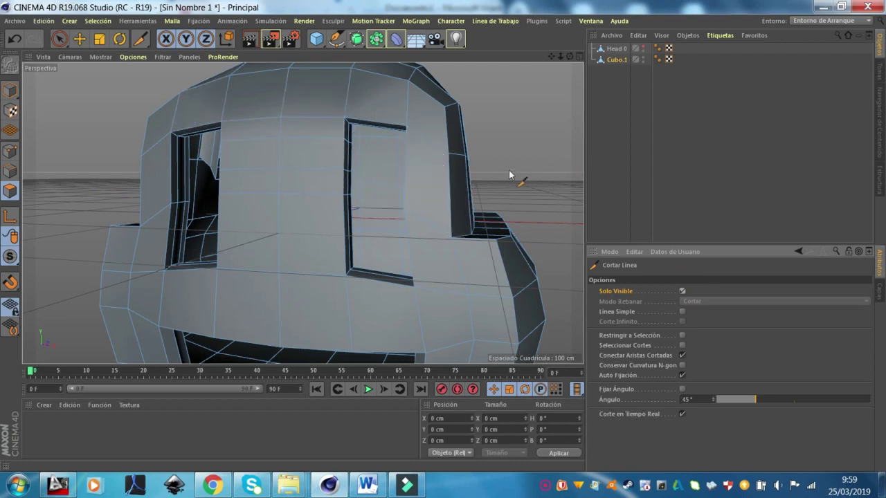
right_click(503, 106)
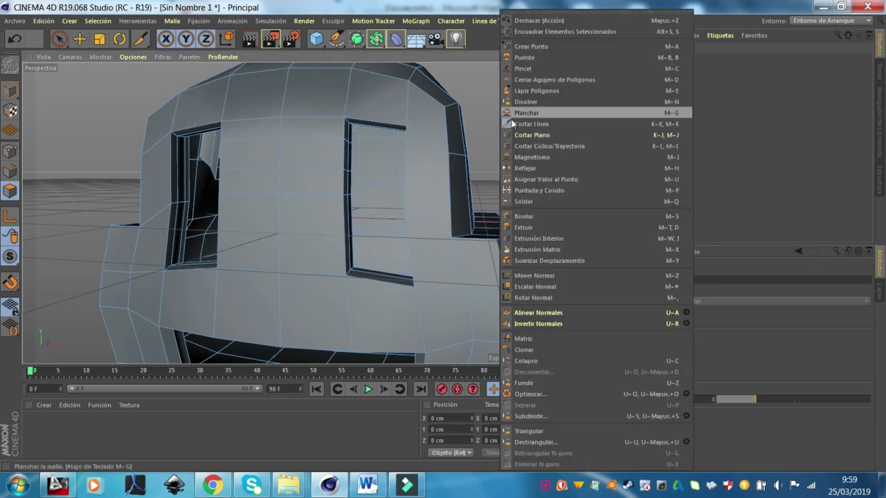
- Cut a new edge loop across the face with the Loop/Path Cut tool
click(548, 147)
mouse_move(404, 200)
alt+mouse_down()
mouse_move(318, 156)
mouse_move(424, 170)
mouse_move(402, 167)
alt+mouse_up()
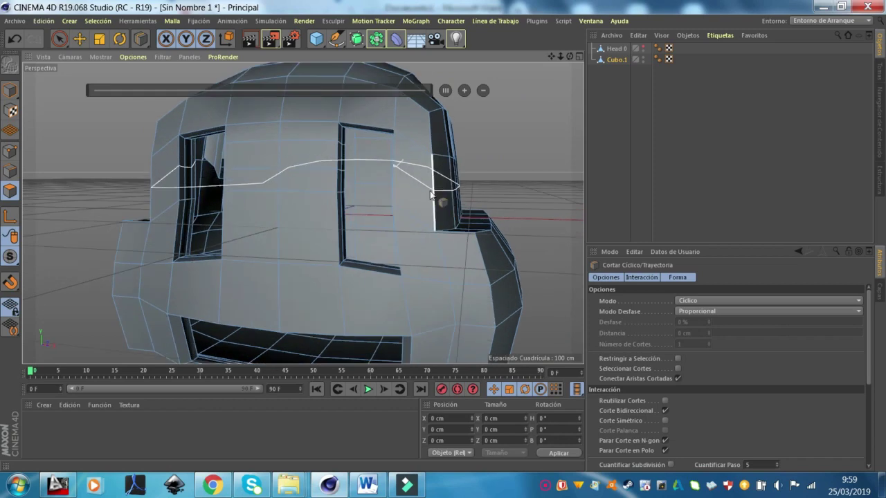
scroll(456, 190, up, 3)
scroll(408, 164, up, 3)
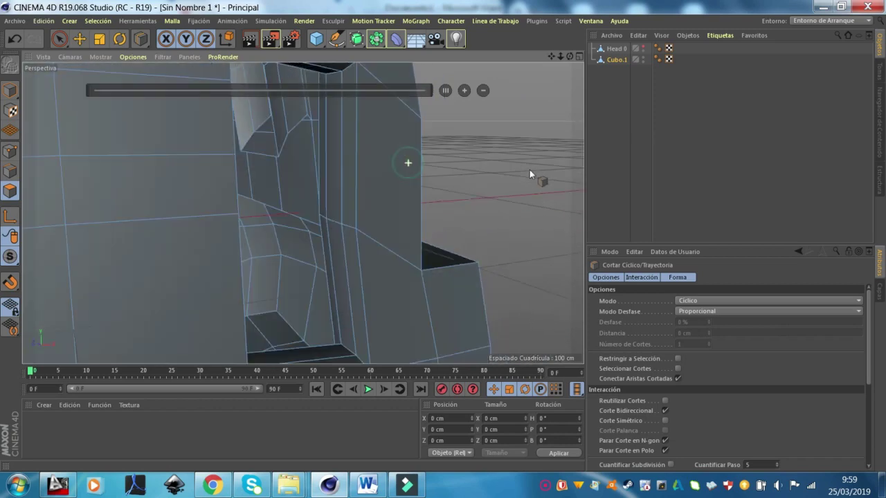
scroll(407, 163, up, 2)
click(418, 152)
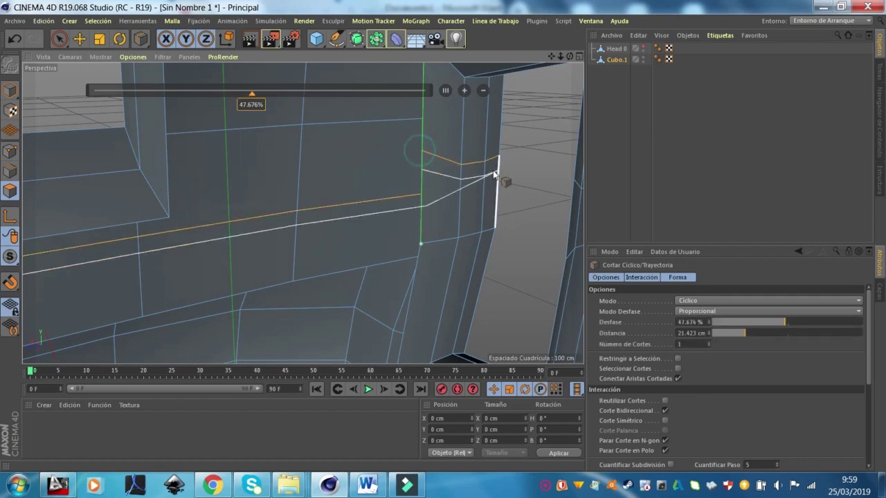
scroll(311, 158, down, 3)
scroll(339, 143, down, 3)
scroll(414, 131, up, 3)
scroll(395, 143, up, 2)
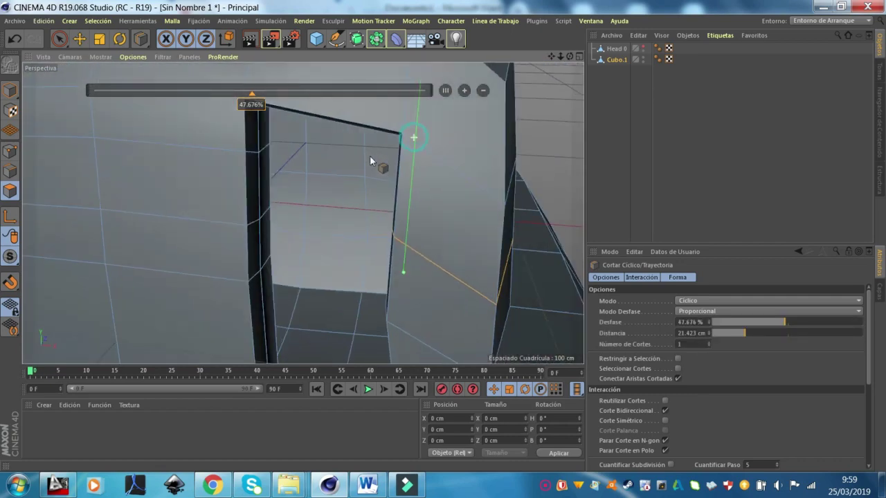
scroll(417, 89, up, 3)
scroll(417, 94, down, 3)
scroll(387, 133, up, 2)
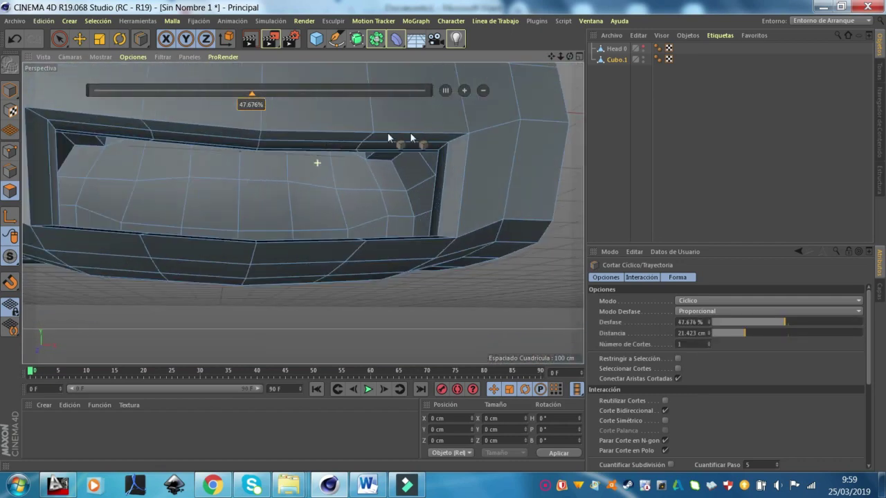
scroll(443, 138, up, 2)
scroll(409, 183, up, 2)
- Add another loop cut at the corner of the opening
mouse_move(408, 183)
alt+mouse_down()
mouse_move(446, 141)
mouse_move(583, 158)
alt+mouse_up()
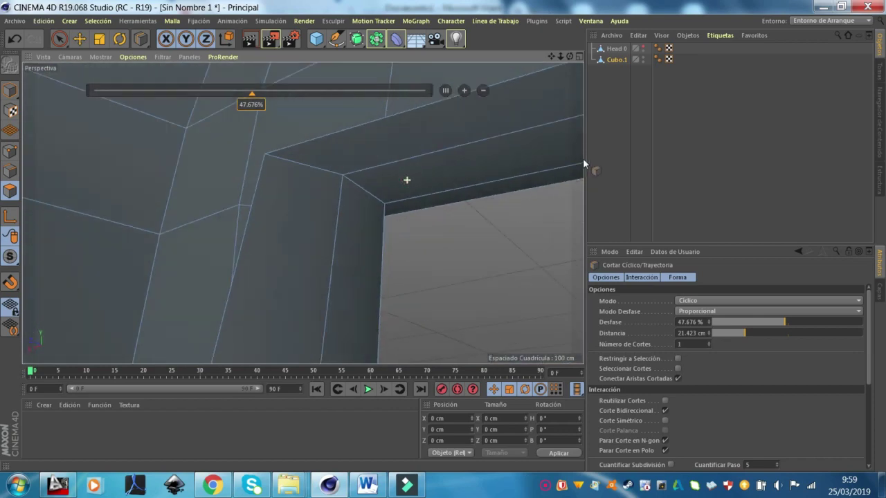
click(422, 128)
scroll(426, 153, down, 2)
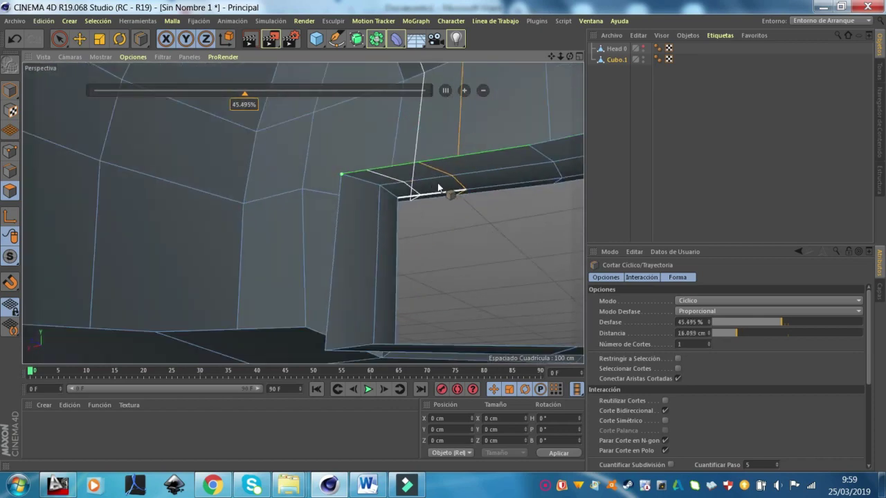
scroll(505, 158, up, 2)
scroll(494, 154, up, 3)
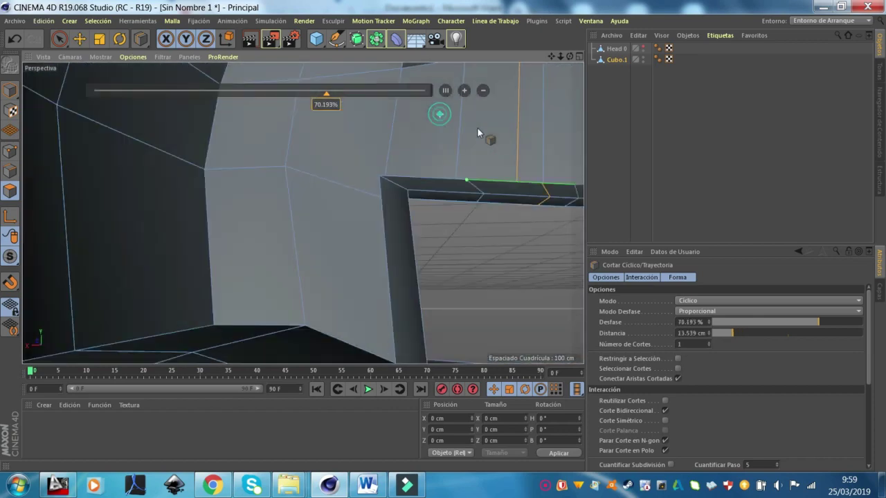
scroll(479, 138, up, 4)
scroll(421, 281, up, 2)
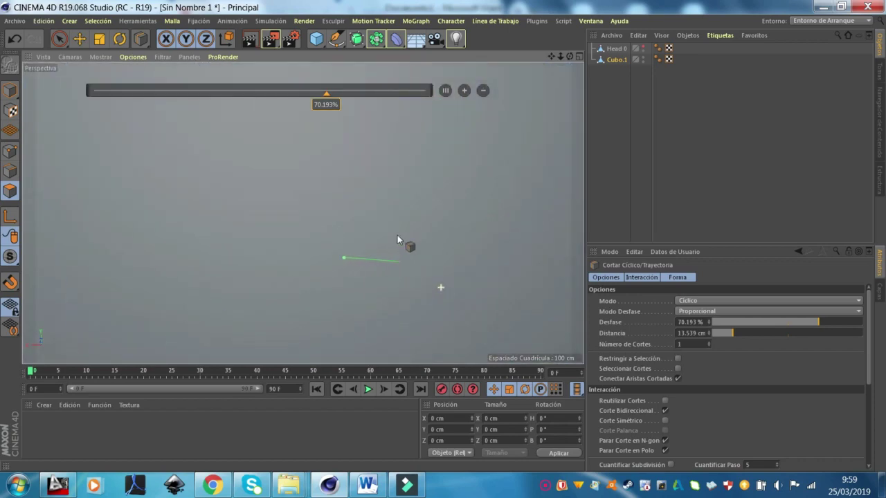
scroll(374, 216, down, 3)
scroll(443, 215, down, 1)
scroll(442, 224, up, 1)
scroll(387, 184, down, 1)
scroll(277, 183, down, 2)
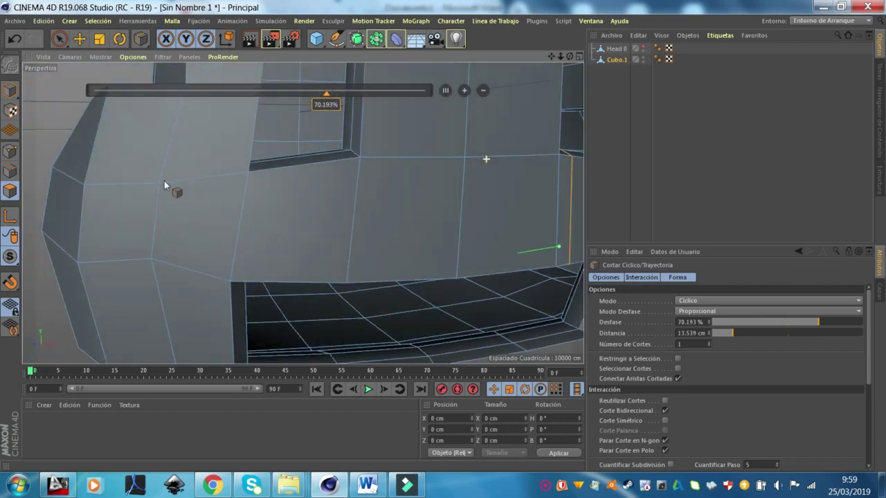
scroll(139, 228, down, 2)
scroll(421, 178, down, 3)
scroll(293, 152, up, 3)
scroll(292, 143, up, 2)
scroll(322, 149, up, 1)
scroll(440, 242, up, 3)
scroll(436, 173, down, 1)
scroll(306, 155, up, 2)
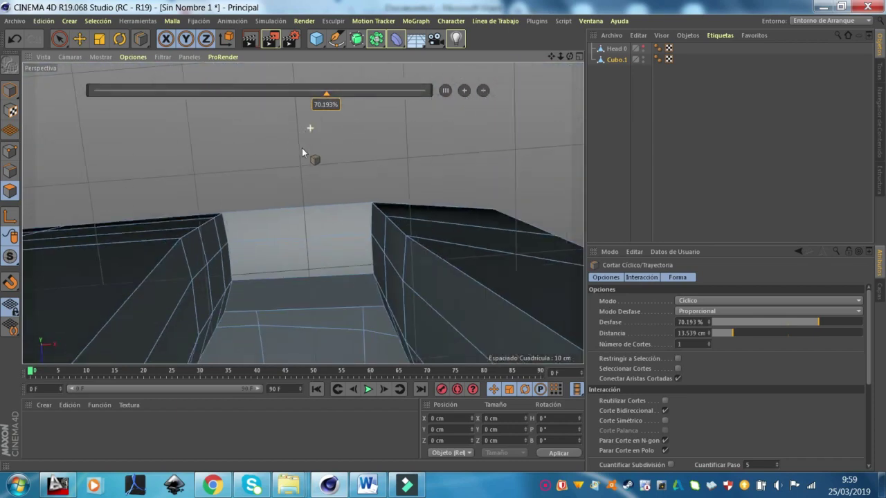
scroll(303, 301, up, 1)
- Place a loop cut inside the opening frame, check the head from several sides, and return to Move
click(248, 292)
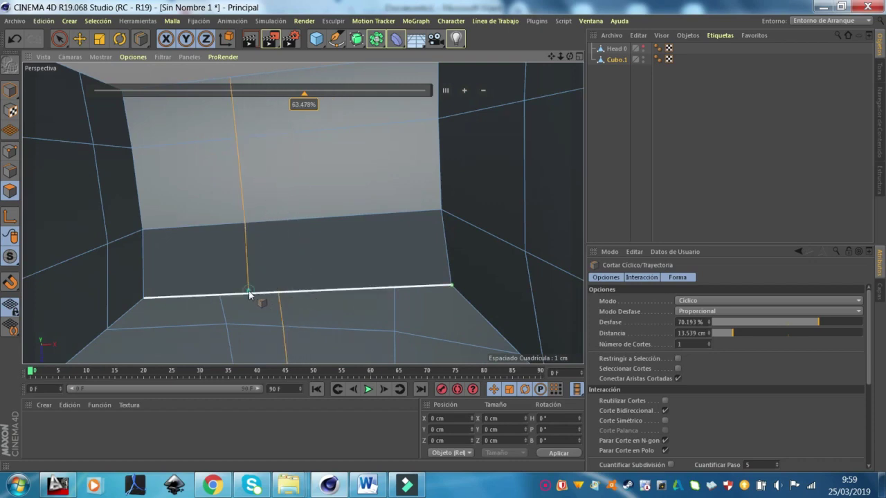
scroll(379, 294, down, 3)
scroll(347, 247, down, 3)
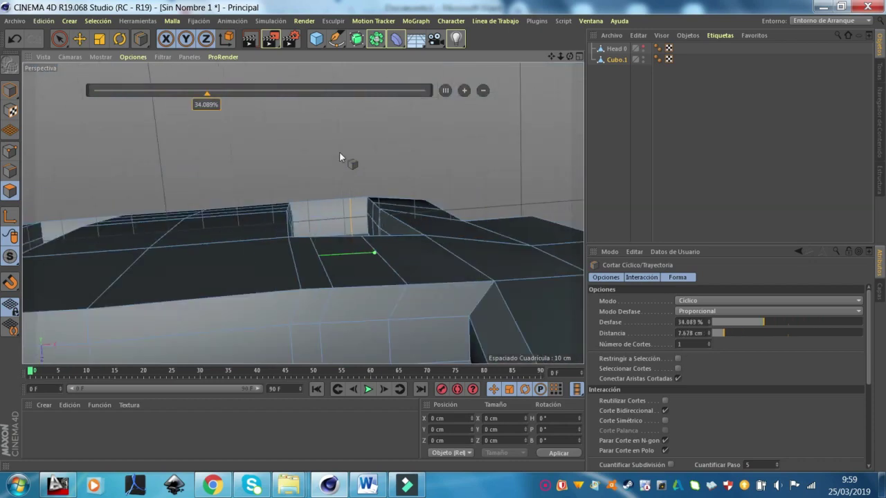
scroll(340, 159, down, 3)
scroll(369, 296, down, 2)
scroll(245, 199, down, 1)
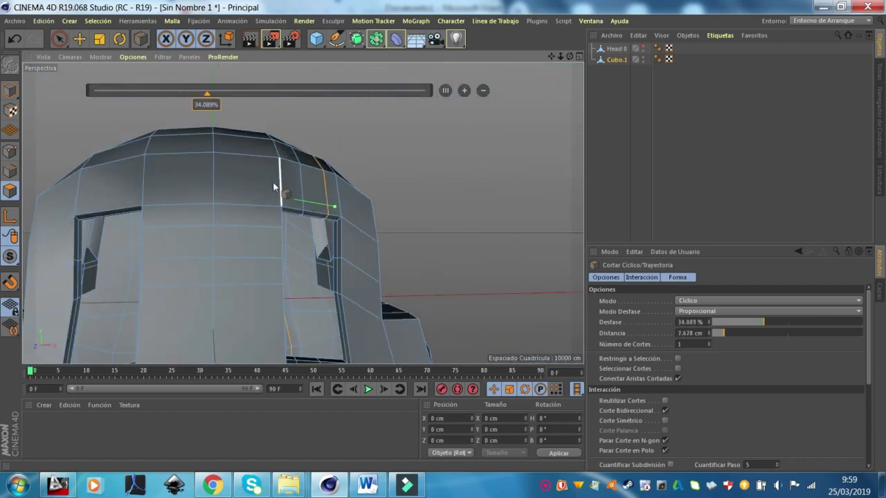
mouse_move(318, 182)
alt+mouse_down()
mouse_move(429, 204)
mouse_move(457, 189)
mouse_move(459, 205)
mouse_move(520, 176)
mouse_move(441, 226)
alt+mouse_up()
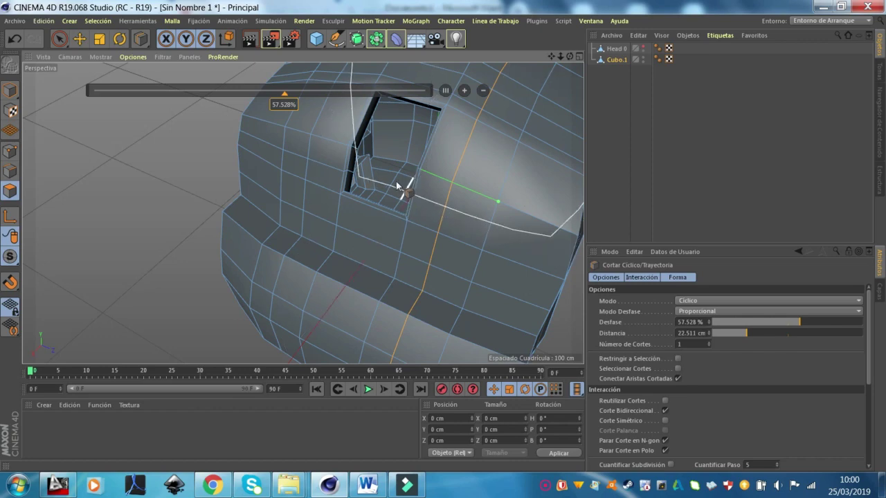
scroll(398, 187, up, 5)
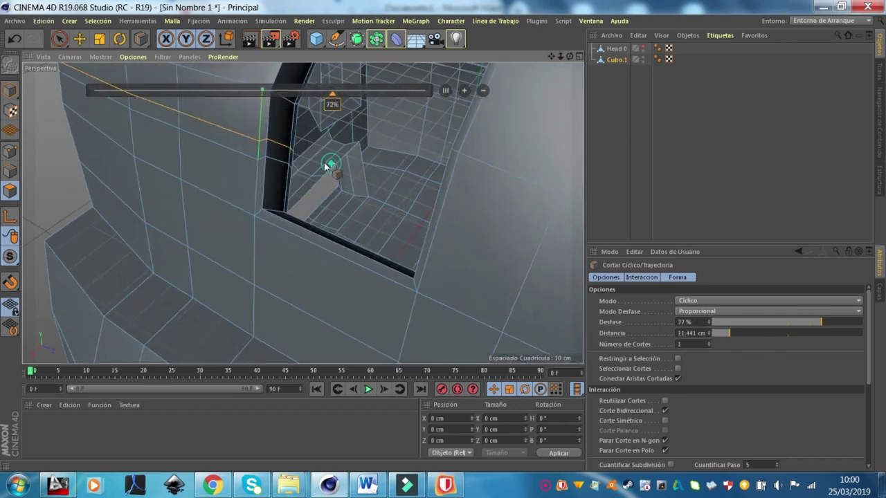
alt+drag(329, 166, 196, 110)
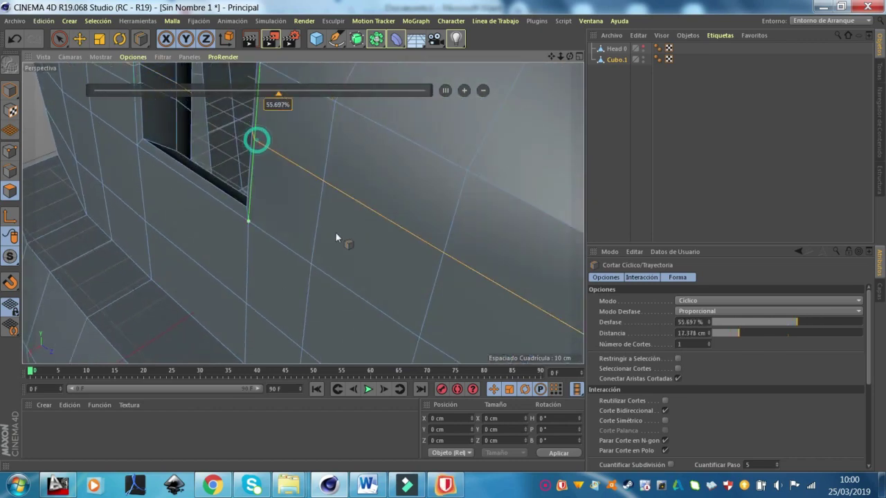
scroll(337, 194, down, 5)
scroll(321, 143, down, 2)
mouse_move(321, 143)
alt+mouse_down()
mouse_move(486, 129)
mouse_move(442, 152)
mouse_move(528, 184)
mouse_move(460, 139)
alt+mouse_up()
scroll(429, 163, down, 2)
key(e)
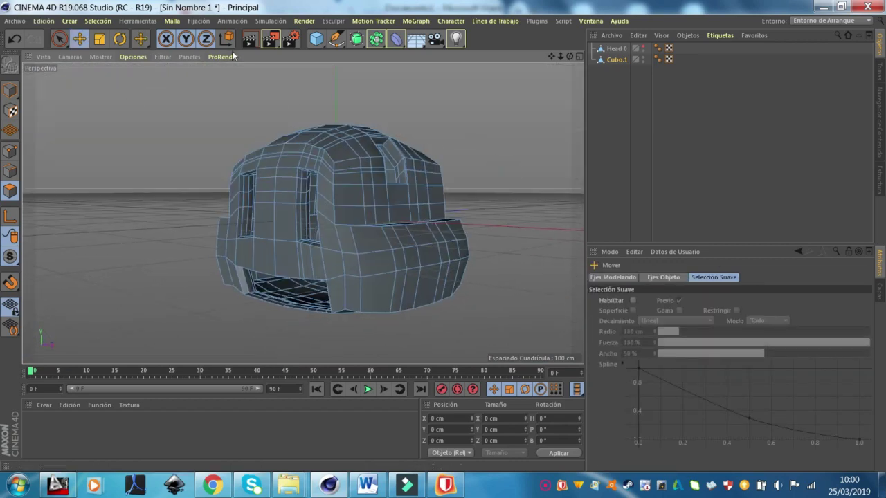
- Ring-select a vertical band of polygons, then fill-select the front half it encloses
scroll(277, 104, up, 2)
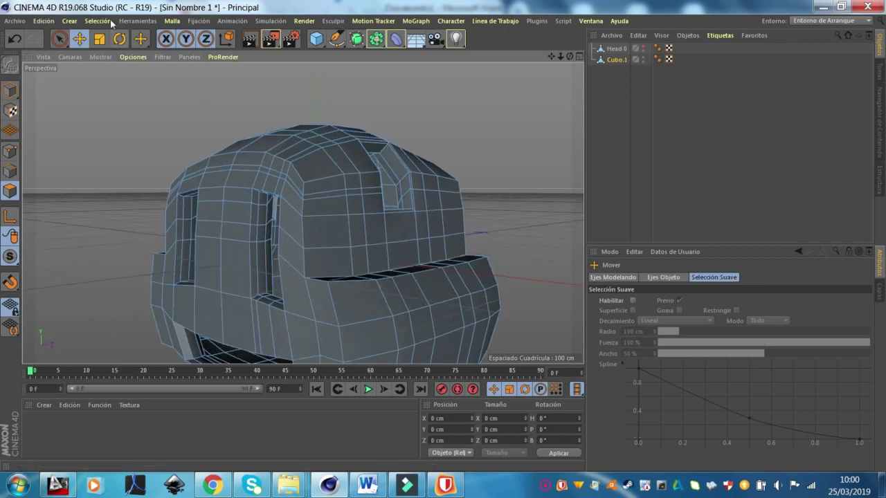
click(98, 21)
click(111, 108)
click(327, 177)
click(98, 21)
click(122, 130)
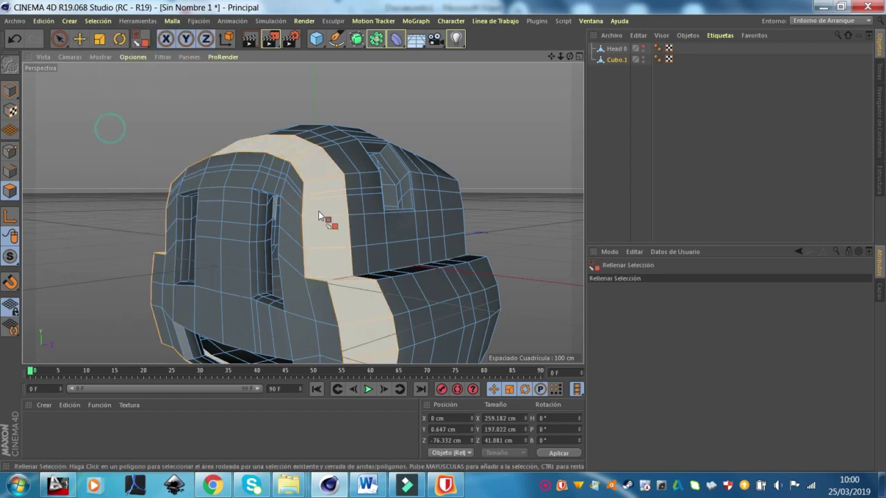
click(288, 204)
- Switch to an enlarged Front view and activate the Brush sculpting tool
scroll(490, 198, down, 3)
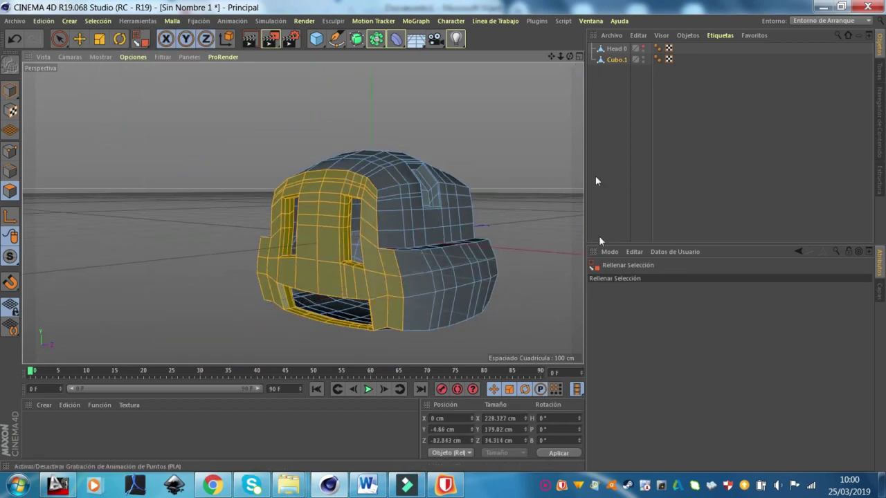
click(578, 56)
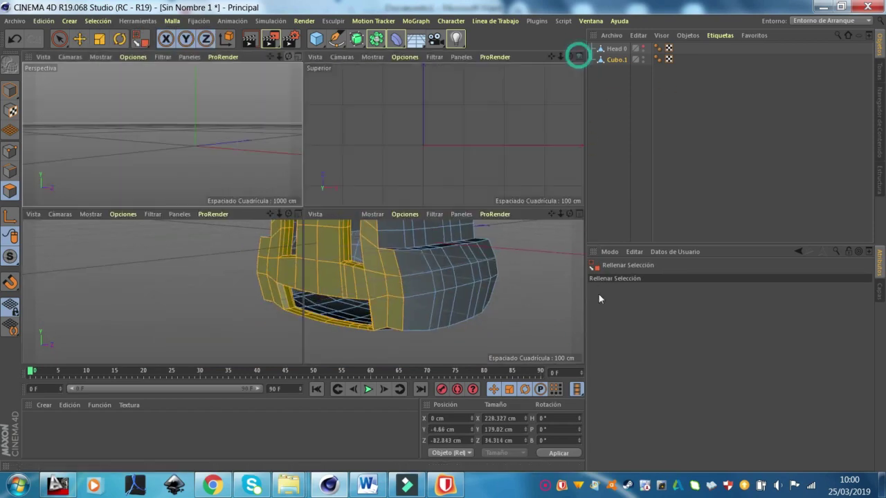
click(579, 214)
scroll(344, 184, down, 2)
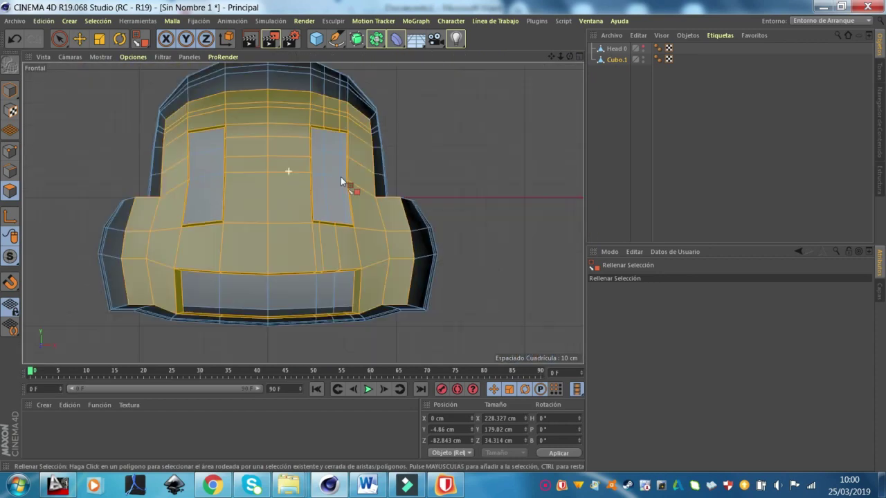
key(m)
click(501, 68)
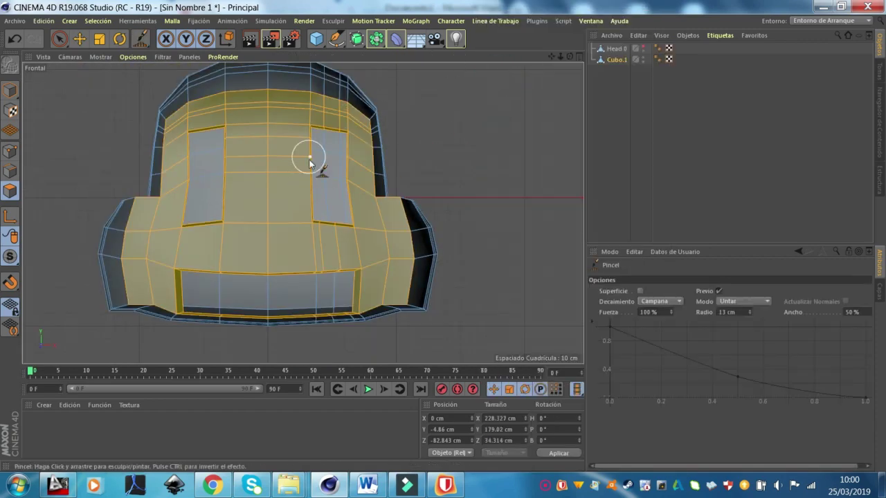
- Smear the right eye opening's left and upper-left edges outward, redoing strokes with a larger brush
scroll(310, 156, up, 2)
scroll(315, 159, up, 2)
mouse_move(325, 187)
mouse_down()
mouse_move(312, 193)
mouse_move(295, 298)
mouse_move(310, 299)
mouse_up()
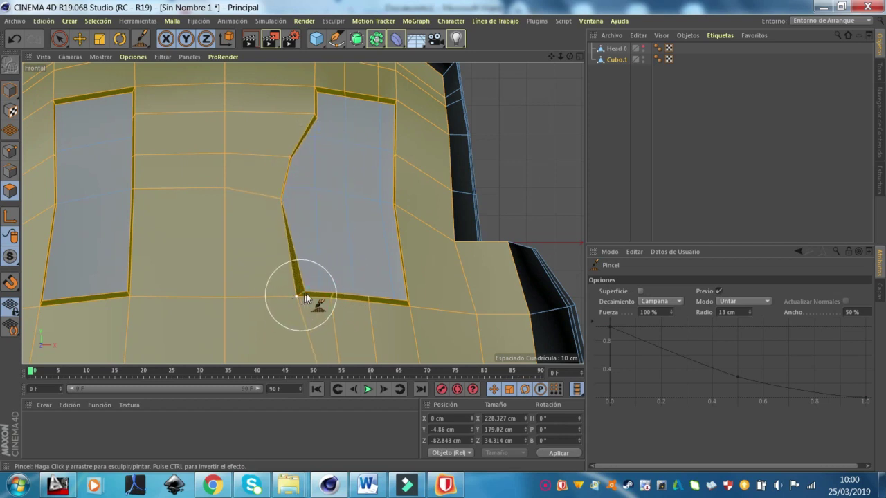
key(ctrl+z)
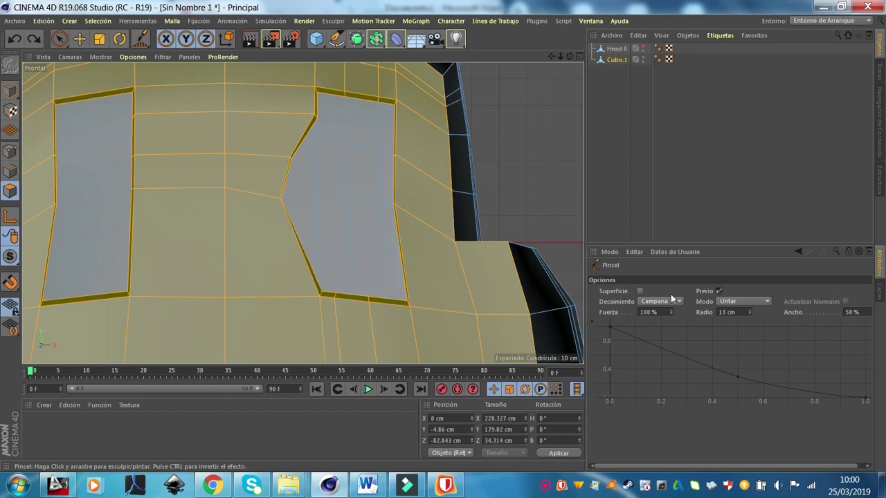
key(ctrl+z)
drag(748, 313, 748, 310)
mouse_move(327, 269)
mouse_down()
mouse_move(328, 287)
mouse_move(286, 293)
mouse_move(299, 293)
mouse_up()
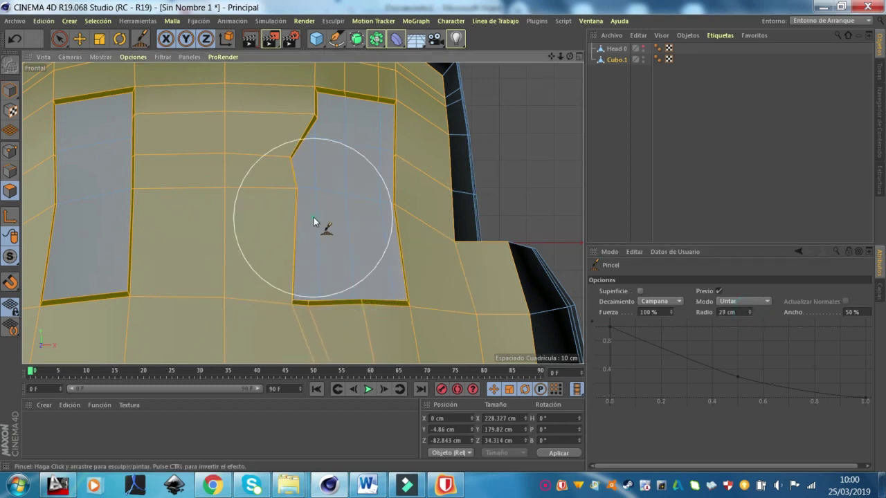
drag(312, 198, 283, 204)
mouse_move(324, 142)
mouse_down()
mouse_move(312, 129)
mouse_move(322, 119)
mouse_move(300, 119)
mouse_move(285, 134)
mouse_move(390, 158)
mouse_move(408, 239)
mouse_up()
- Round the opening's lower edge and upper-right corner, then refine a vertex with a 3 cm radius
mouse_move(408, 324)
mouse_down()
mouse_move(361, 281)
mouse_move(289, 296)
mouse_move(297, 235)
mouse_move(263, 186)
mouse_move(281, 97)
mouse_move(281, 121)
mouse_move(409, 138)
mouse_move(406, 223)
mouse_move(368, 300)
mouse_move(415, 306)
mouse_up()
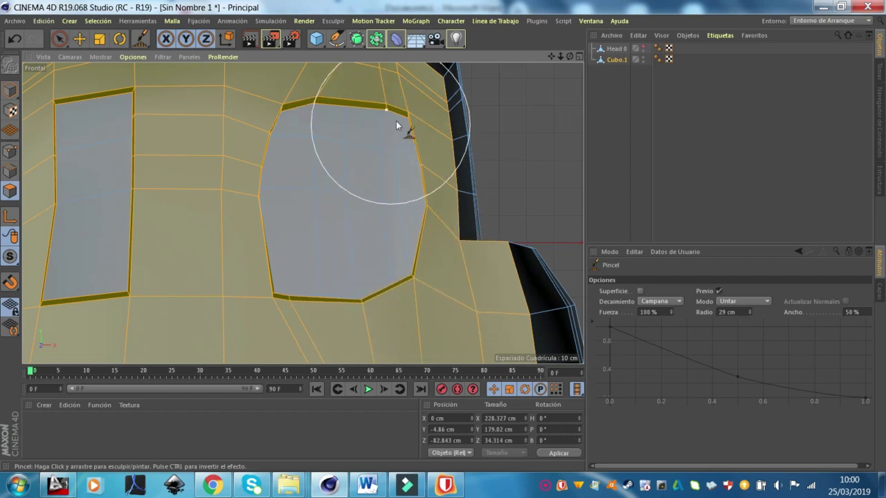
mouse_move(415, 118)
mouse_down()
mouse_move(411, 138)
mouse_move(311, 145)
mouse_move(358, 137)
mouse_move(362, 124)
mouse_up()
scroll(366, 133, down, 3)
scroll(361, 130, up, 3)
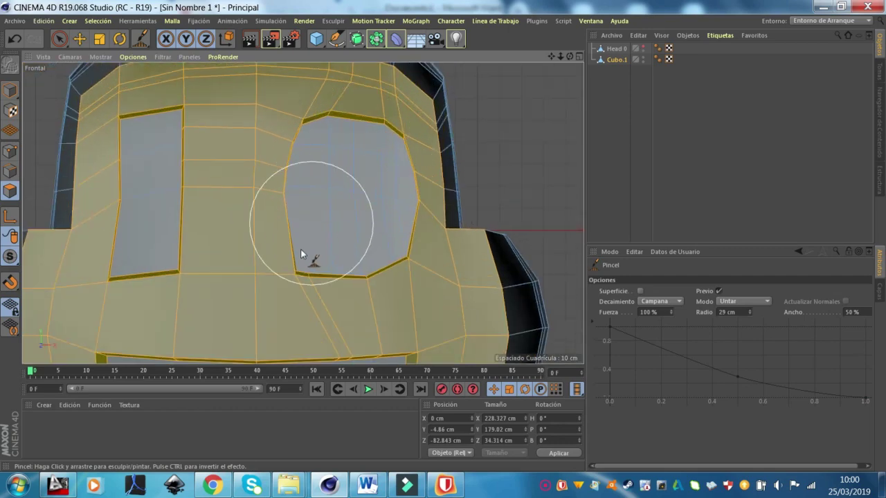
mouse_move(325, 313)
mouse_down()
mouse_move(281, 283)
mouse_move(288, 187)
mouse_move(298, 191)
mouse_move(291, 166)
mouse_move(303, 150)
mouse_move(279, 185)
mouse_move(300, 211)
mouse_move(316, 258)
mouse_move(306, 252)
mouse_move(334, 236)
mouse_up()
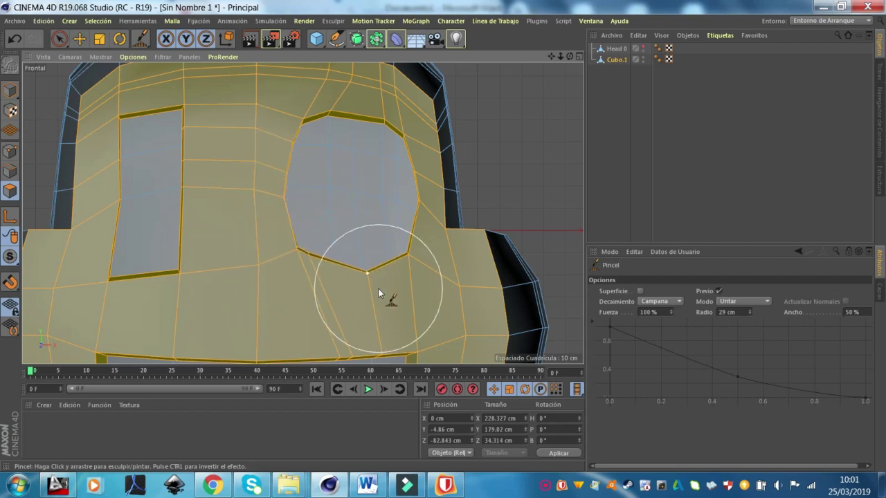
scroll(320, 290, up, 3)
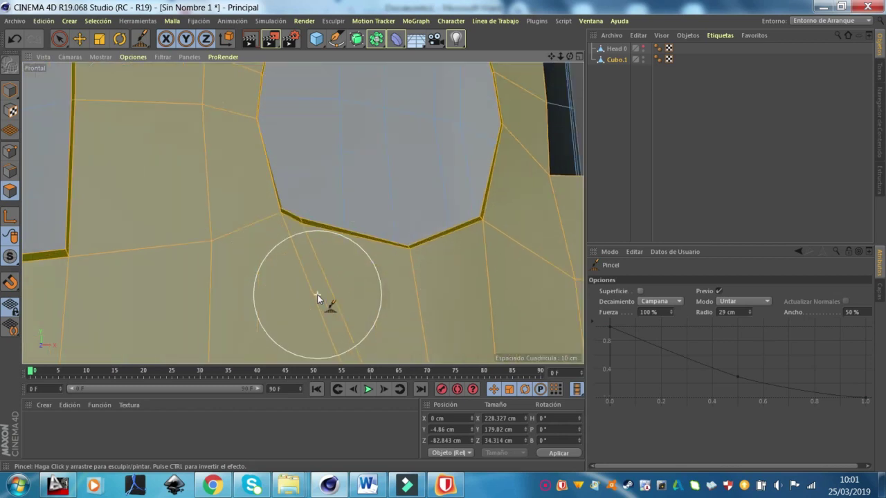
click(749, 311)
drag(749, 309, 749, 304)
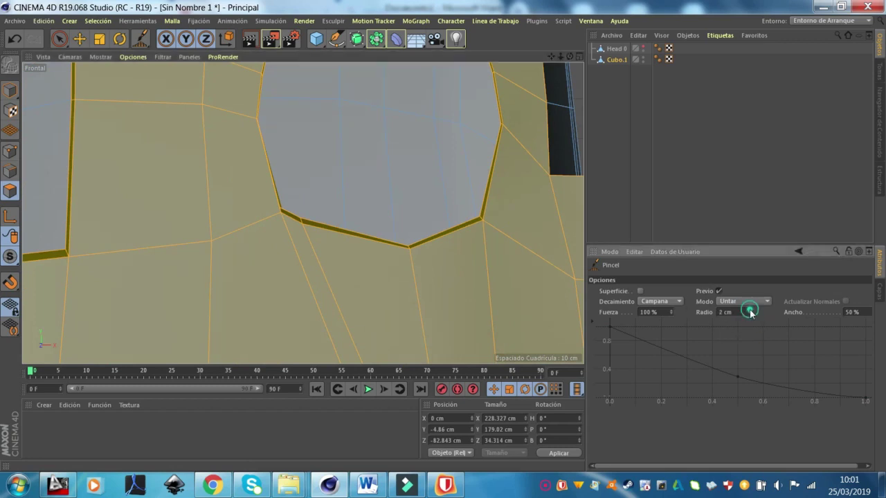
drag(301, 227, 323, 232)
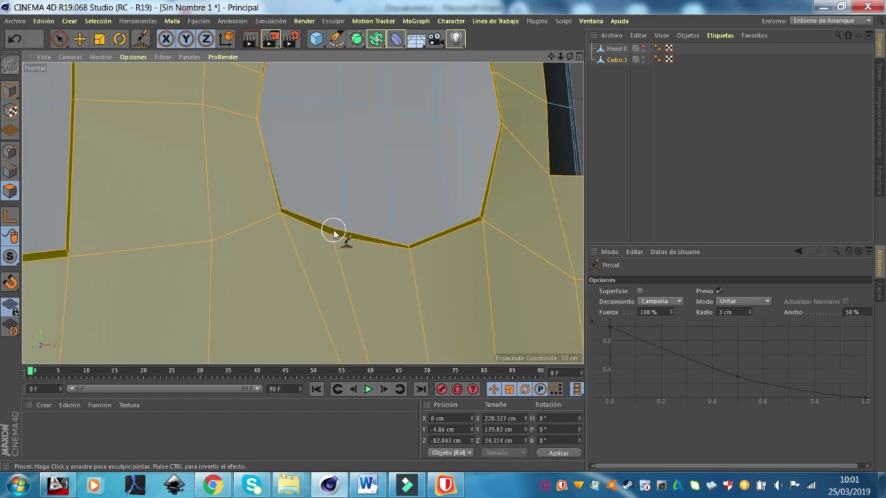
scroll(355, 272, down, 5)
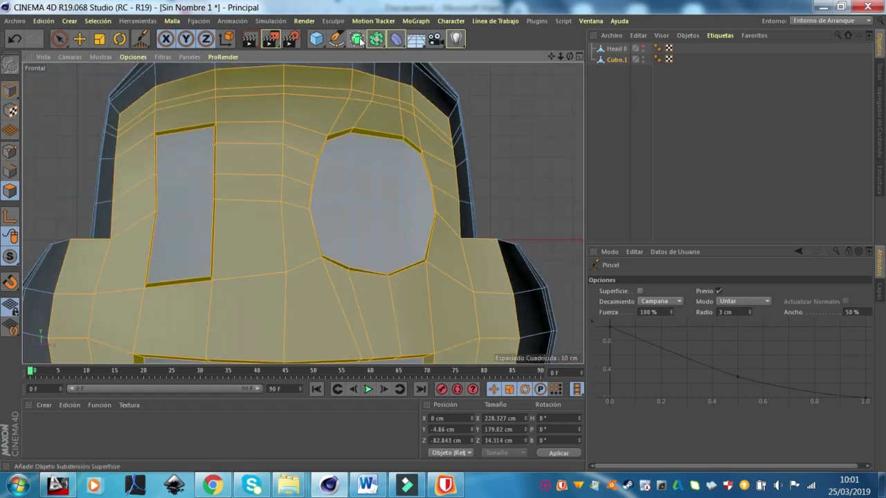
- Browse the generator objects list, then enlarge the Brush radius to 43 cm
click(357, 40)
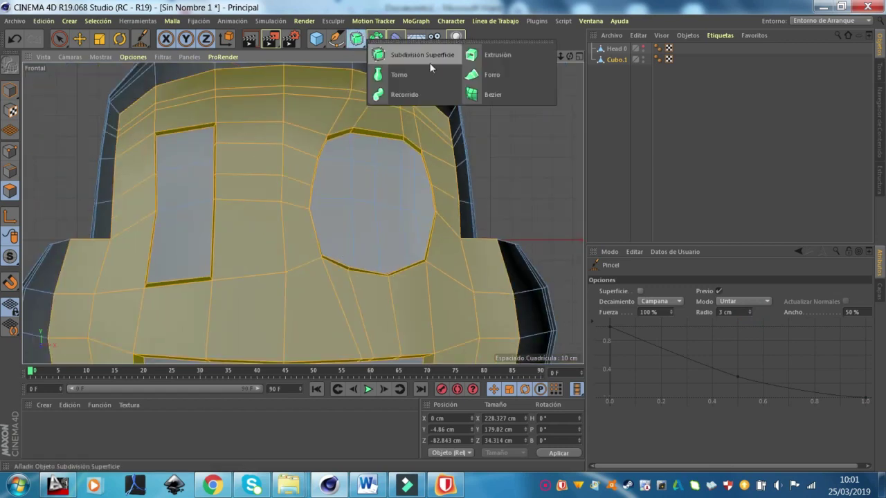
scroll(429, 201, down, 5)
scroll(431, 207, up, 4)
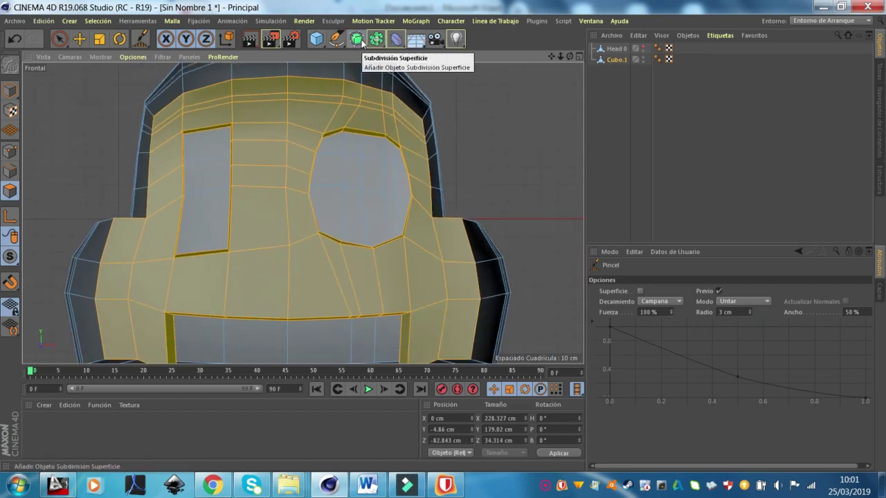
scroll(386, 211, up, 3)
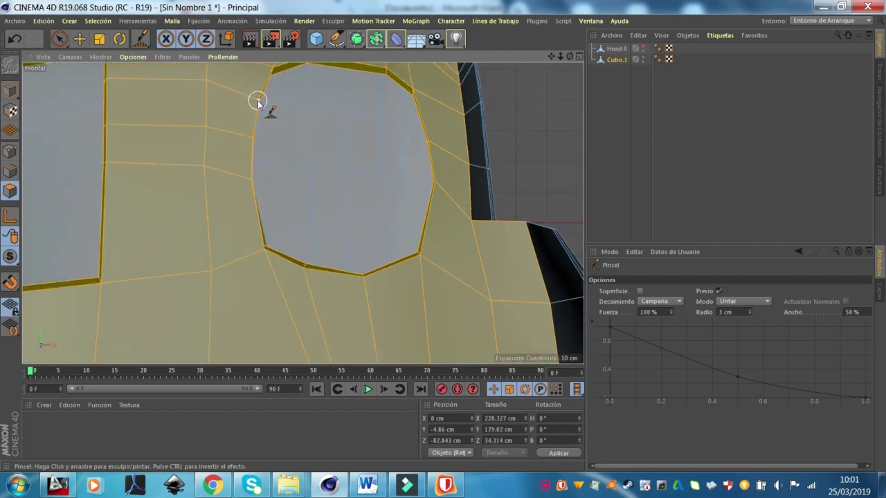
scroll(286, 92, down, 2)
scroll(319, 118, down, 2)
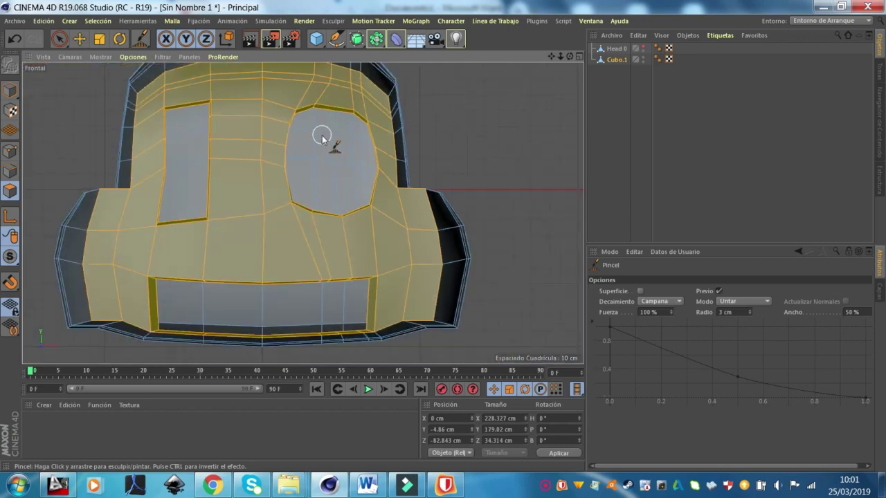
scroll(322, 136, down, 2)
scroll(374, 249, up, 4)
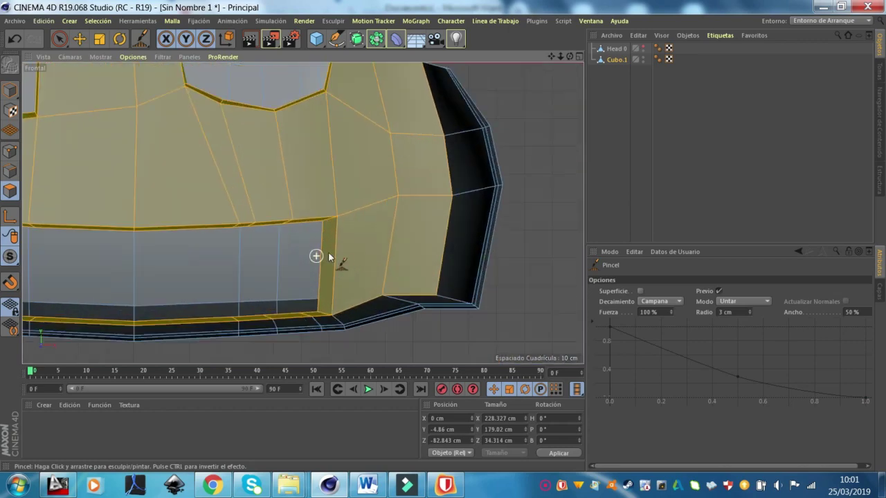
drag(750, 313, 749, 285)
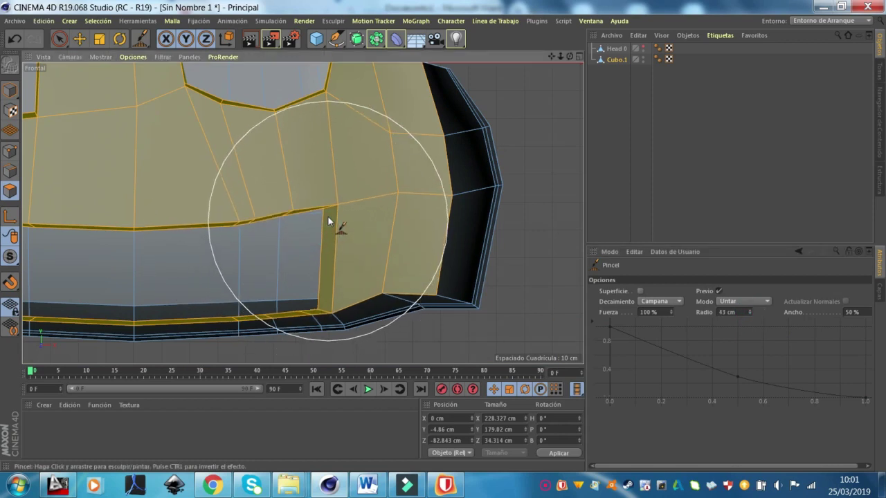
scroll(202, 258, down, 4)
- Smear the mouth's upper edge straight and tidy its lower-right corner, then deselect the polygons
drag(202, 257, 198, 251)
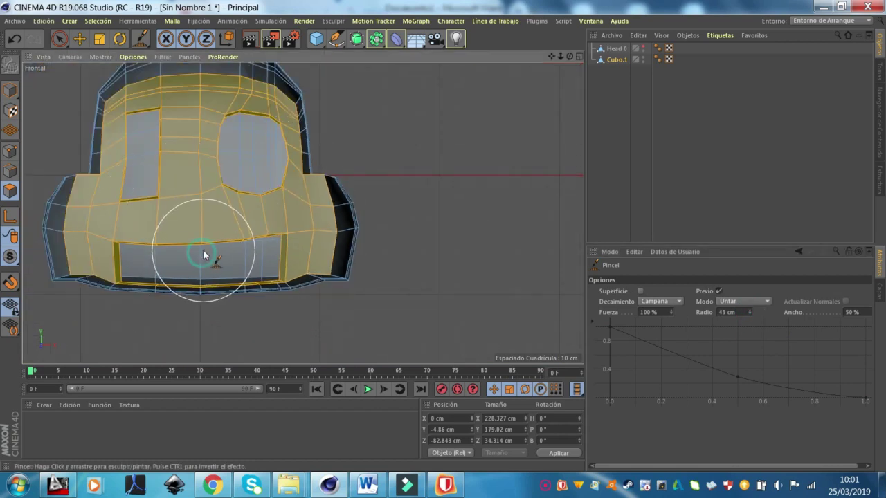
drag(281, 287, 274, 281)
scroll(275, 280, up, 3)
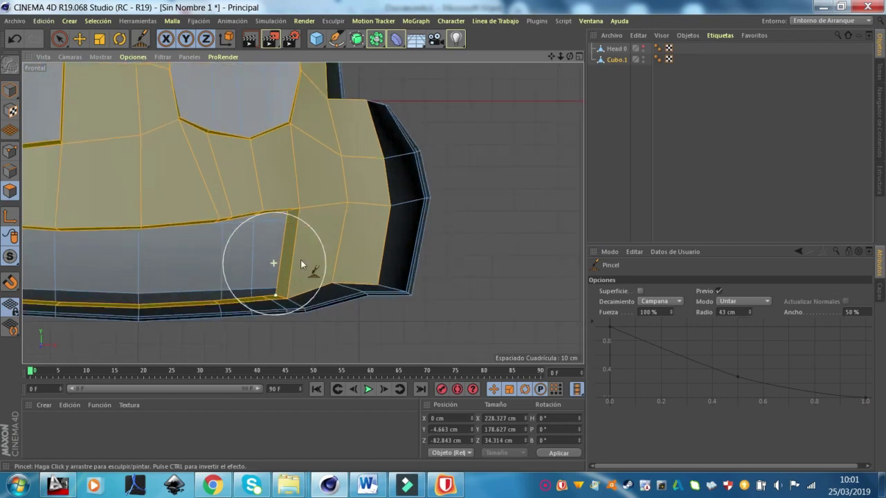
click(80, 39)
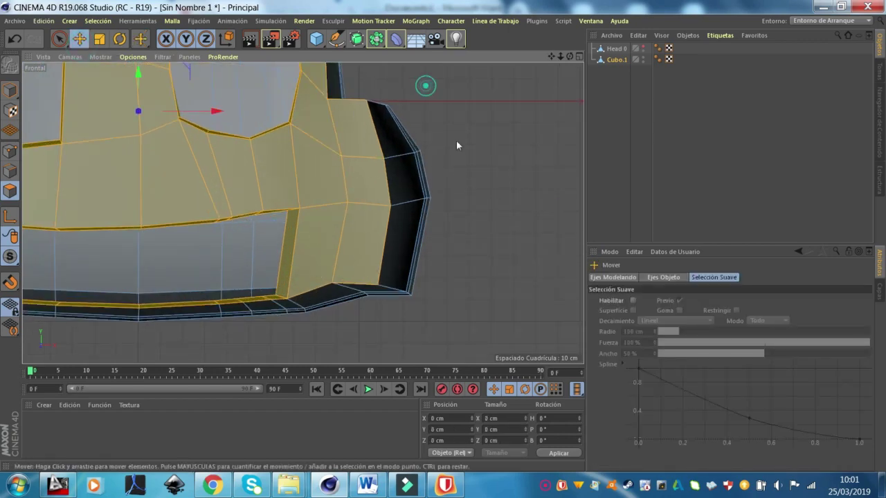
click(456, 140)
right_click(526, 208)
click(546, 146)
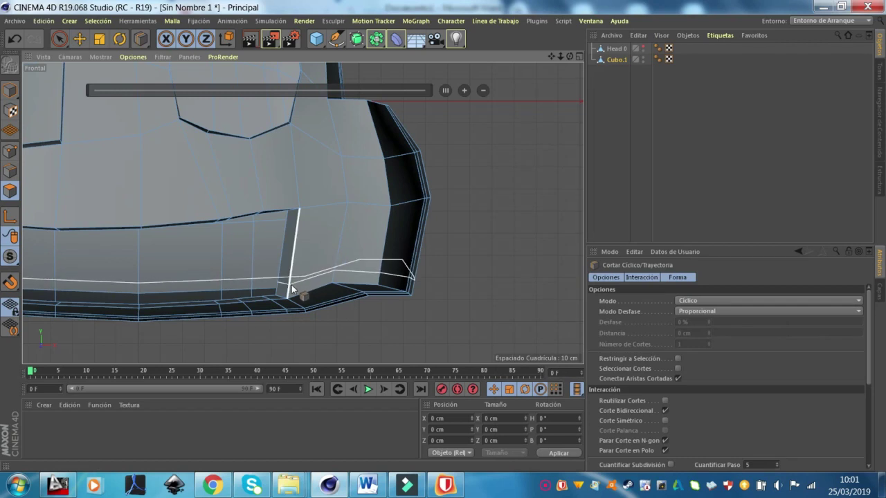
- Add an edge loop beside the mouth at about 62%
drag(291, 274, 296, 250)
click(300, 236)
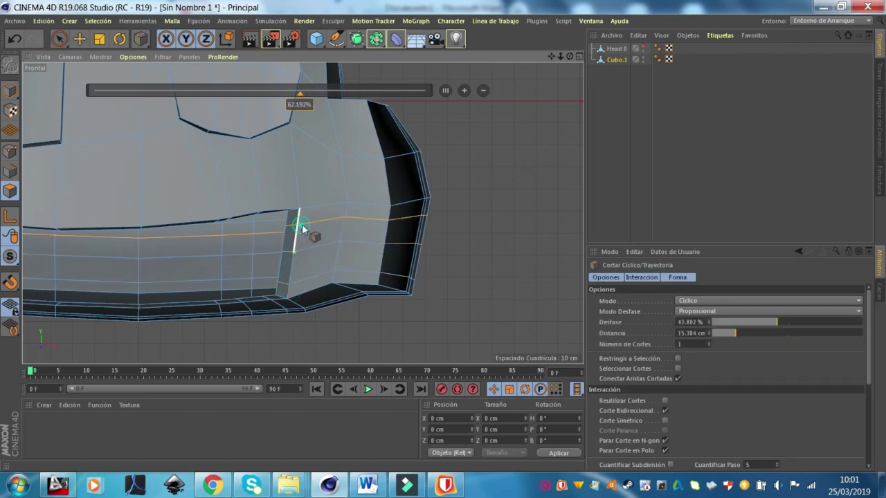
click(80, 39)
click(395, 187)
click(503, 222)
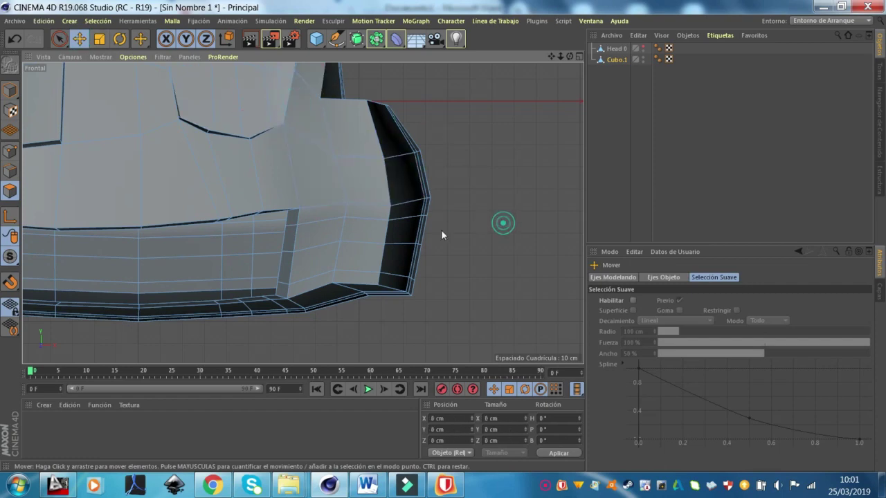
- Select connected polygons, then ring-select the border loop of the mesh
double_click(321, 257)
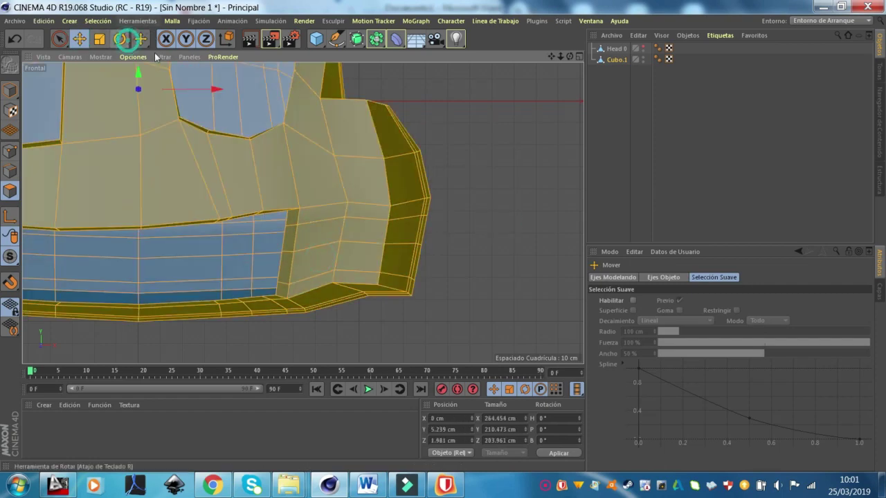
drag(140, 39, 190, 135)
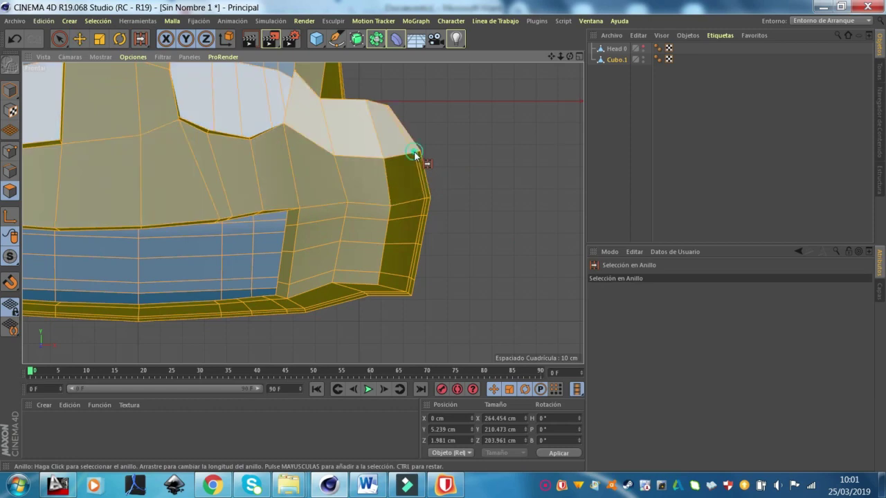
click(413, 154)
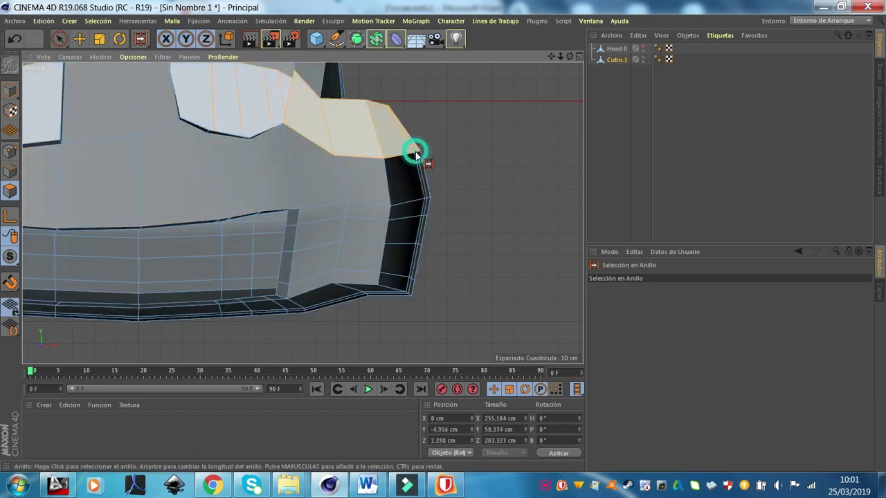
click(419, 156)
- Select the whole mesh and smear its inner corner up and right with the Brush
drag(141, 39, 215, 150)
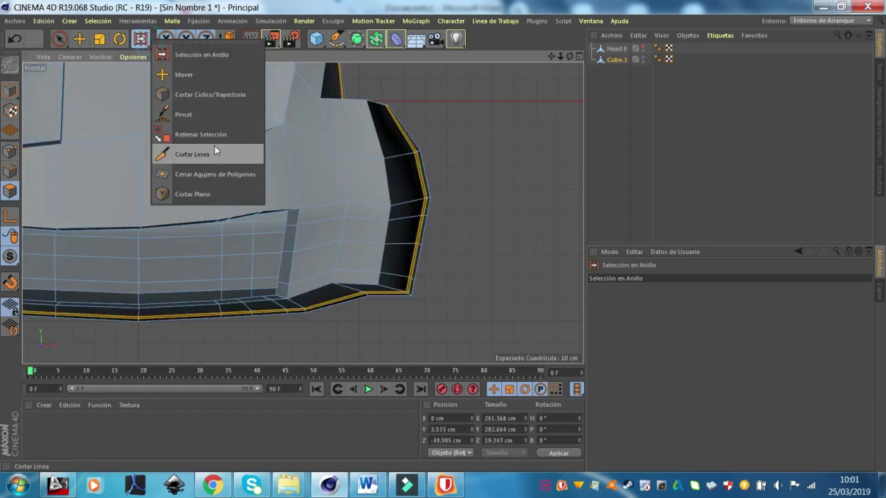
key(ctrl+a)
key(m)
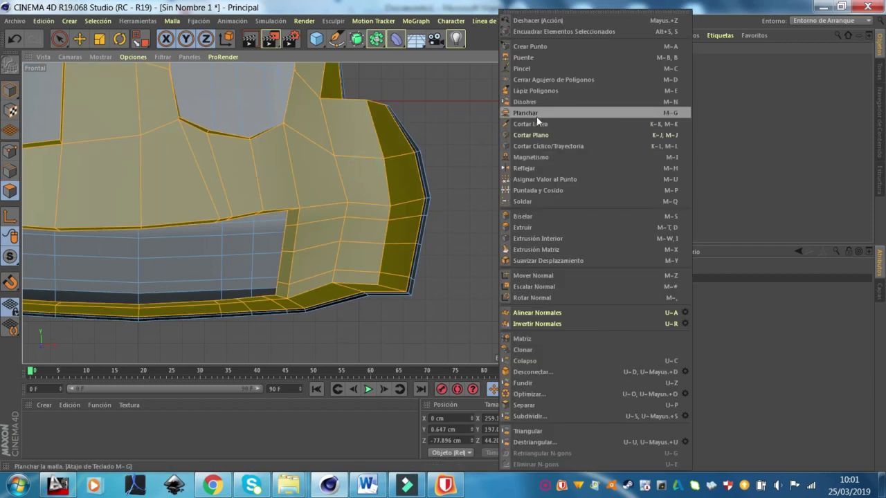
click(526, 68)
mouse_move(284, 250)
mouse_down()
mouse_move(311, 212)
mouse_move(297, 208)
mouse_move(306, 247)
mouse_move(282, 249)
mouse_move(312, 204)
mouse_move(297, 198)
mouse_move(290, 254)
mouse_move(299, 237)
mouse_up()
scroll(299, 237, down, 5)
scroll(248, 239, up, 1)
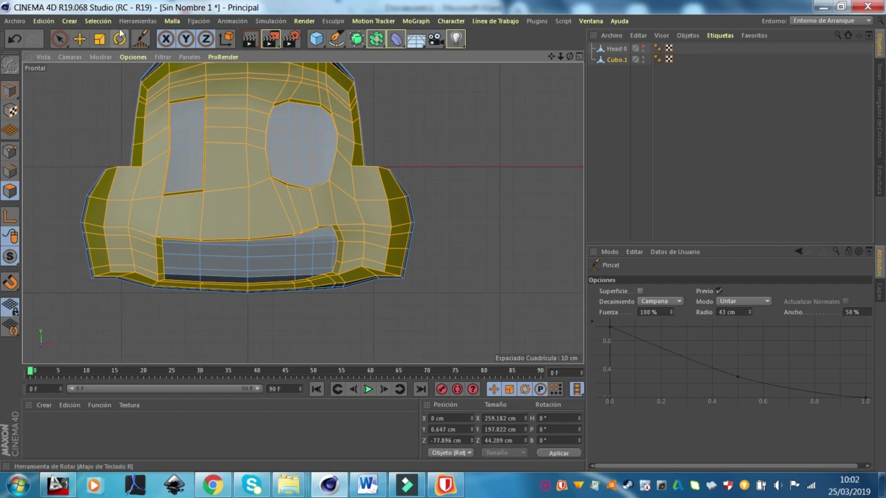
- Ring-select a vertical polygon ring down the face, then select the whole head mesh
click(98, 21)
click(119, 105)
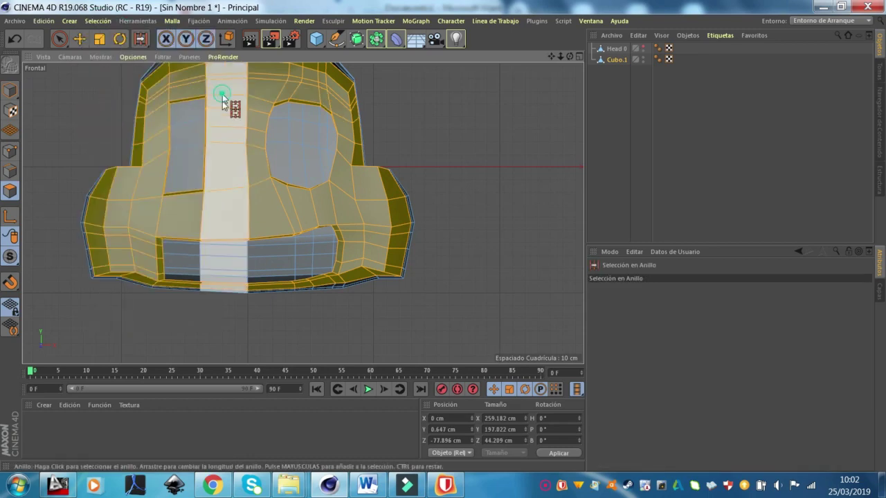
click(222, 97)
scroll(292, 132, down, 3)
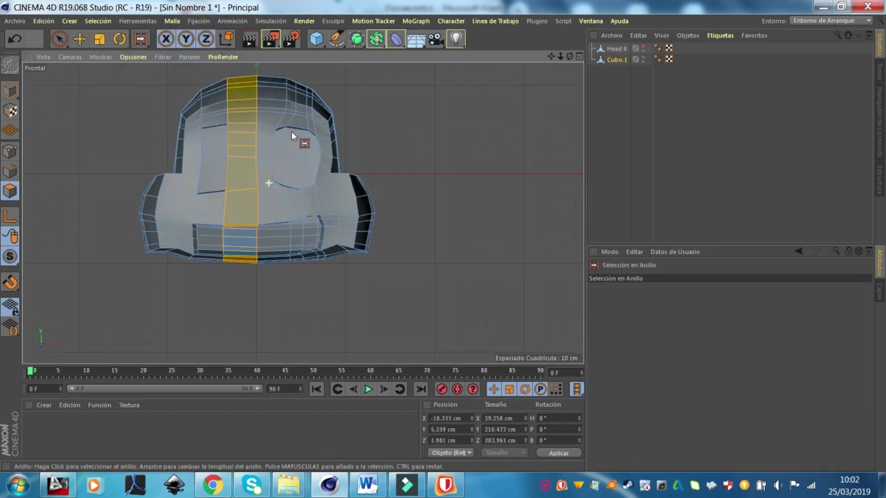
key(e)
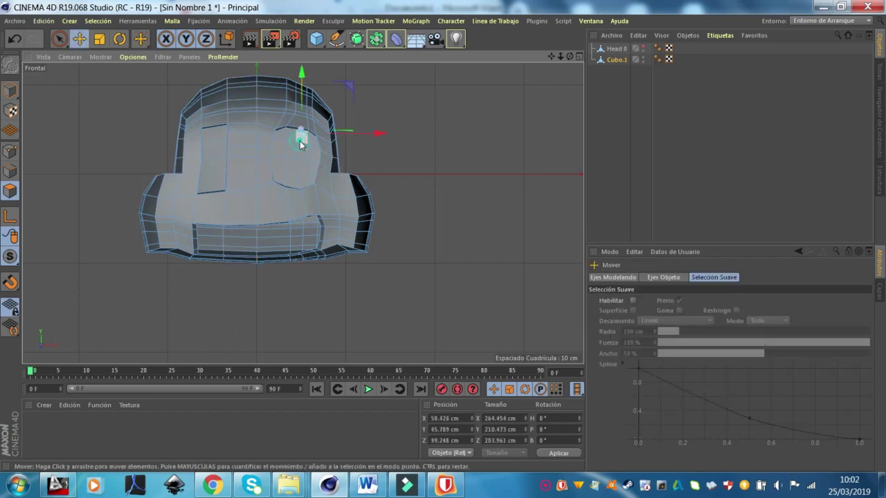
key(ctrl+a)
click(580, 58)
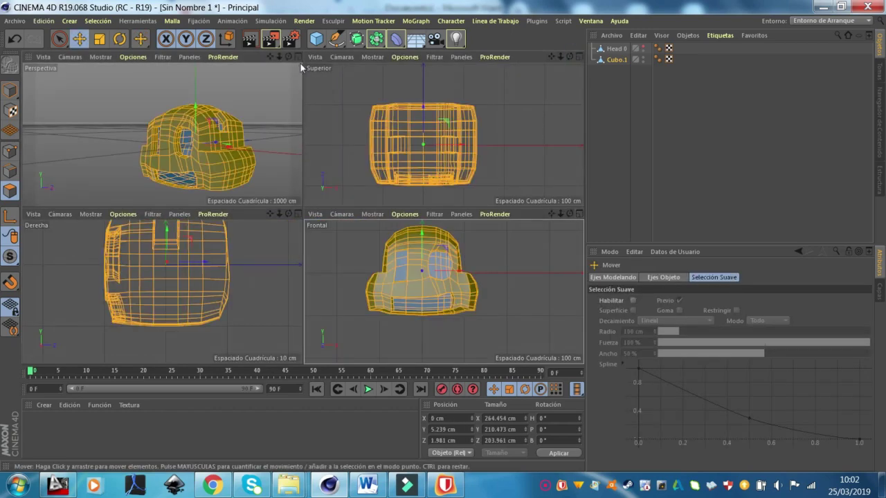
click(298, 58)
scroll(328, 142, up, 2)
scroll(415, 187, up, 2)
alt+drag(437, 206, 442, 222)
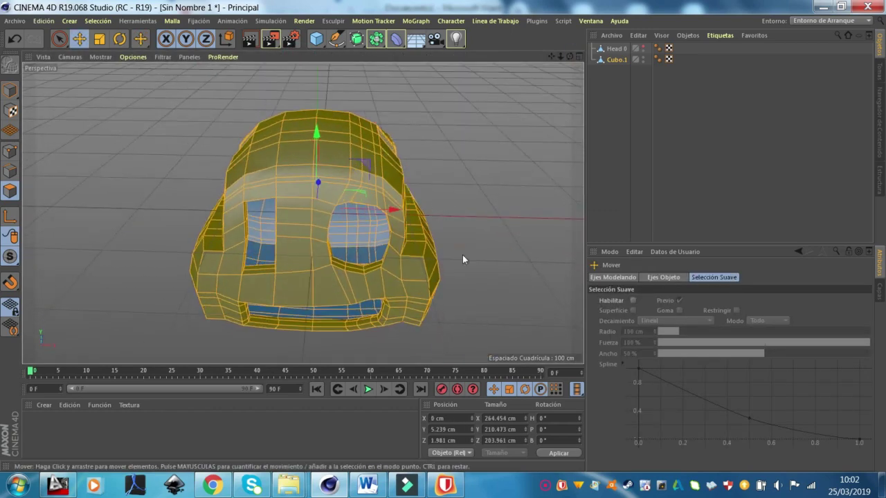
scroll(429, 194, up, 3)
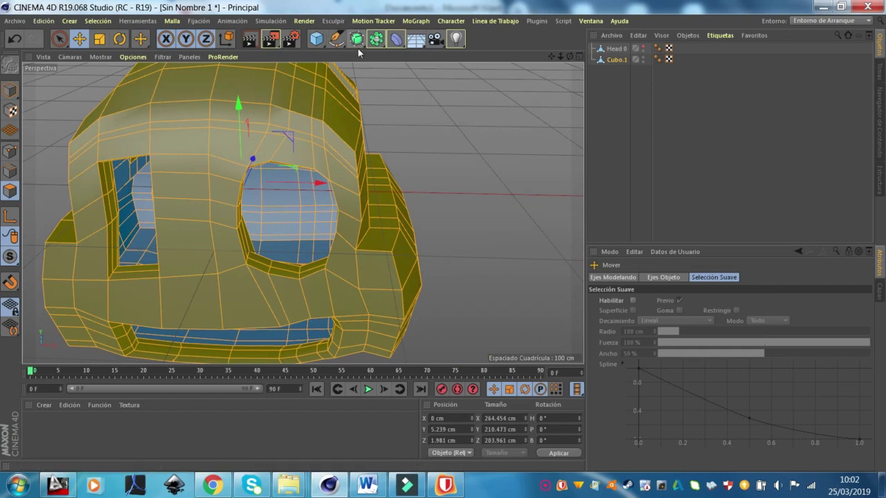
- Apply Subdividir to the entire head mesh and inspect the eye opening
click(374, 76)
alt+drag(408, 112, 445, 166)
click(360, 152)
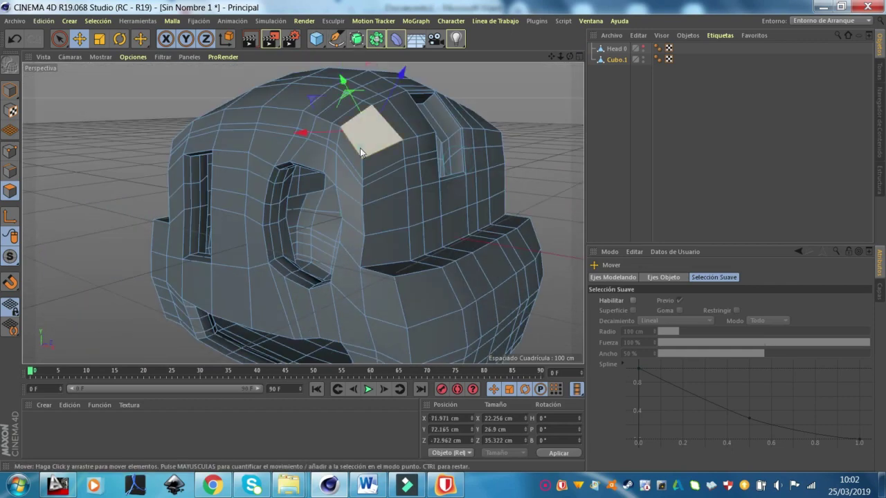
key(ctrl+a)
right_click(503, 156)
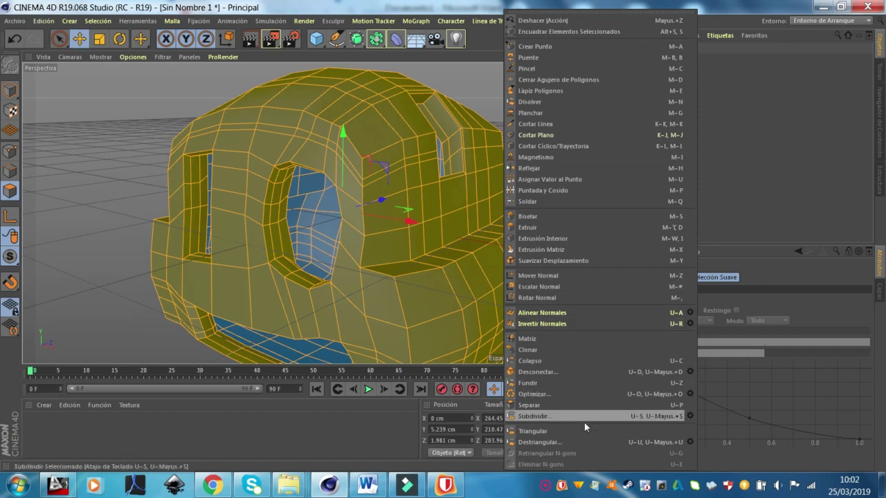
click(531, 418)
alt+drag(425, 213, 265, 164)
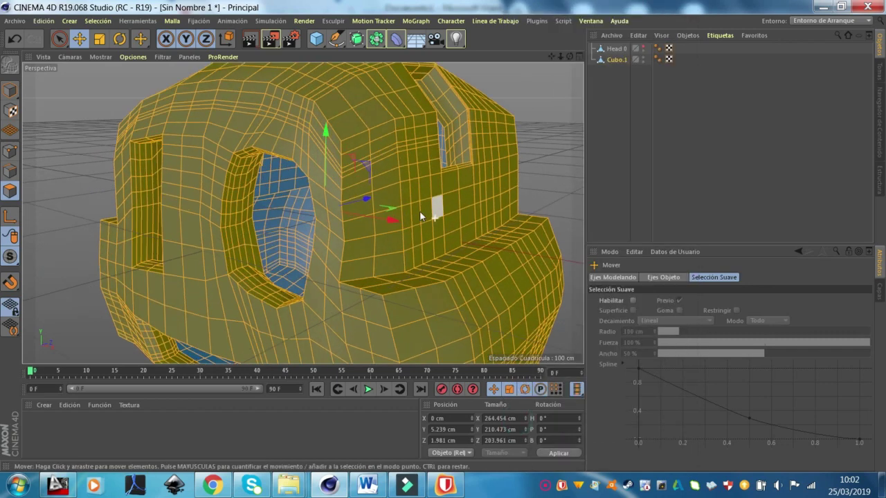
scroll(311, 152, up, 2)
scroll(305, 148, down, 3)
mouse_move(325, 163)
alt+mouse_down()
mouse_move(451, 191)
mouse_move(377, 158)
mouse_move(412, 198)
mouse_move(360, 172)
alt+mouse_up()
- Add a Subdivisión Superficie generator and nest Cubo.1 under it
scroll(377, 157, up, 2)
scroll(401, 159, up, 2)
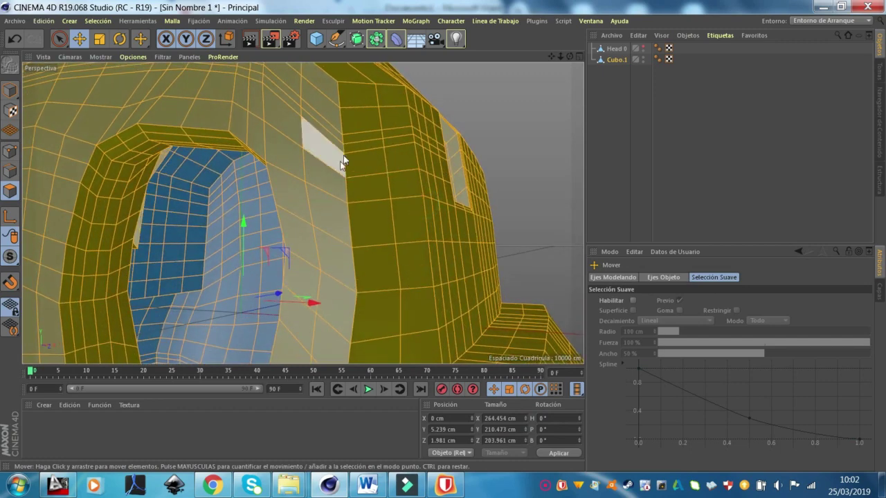
scroll(393, 133, down, 3)
scroll(395, 141, down, 2)
scroll(394, 140, up, 2)
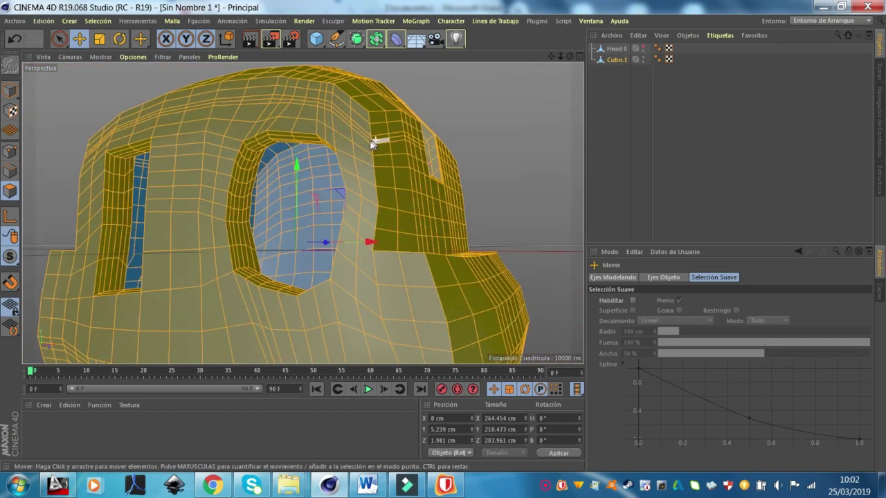
scroll(389, 142, up, 1)
scroll(388, 142, up, 2)
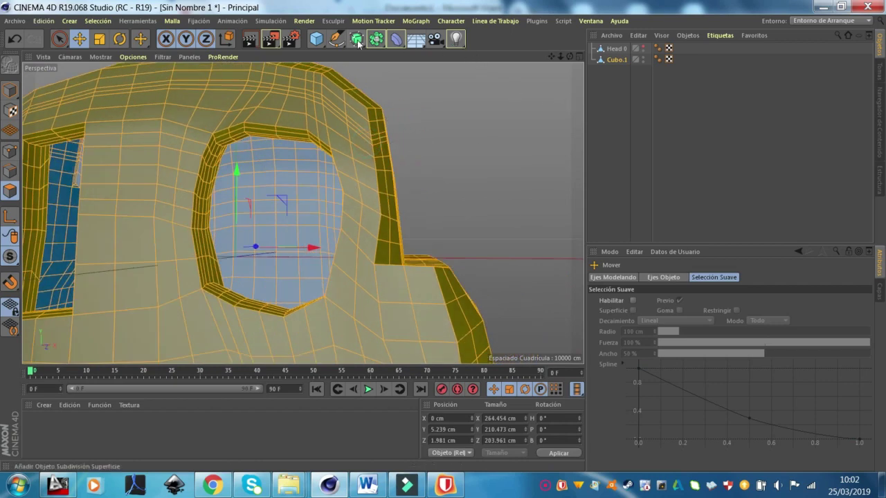
drag(357, 42, 355, 39)
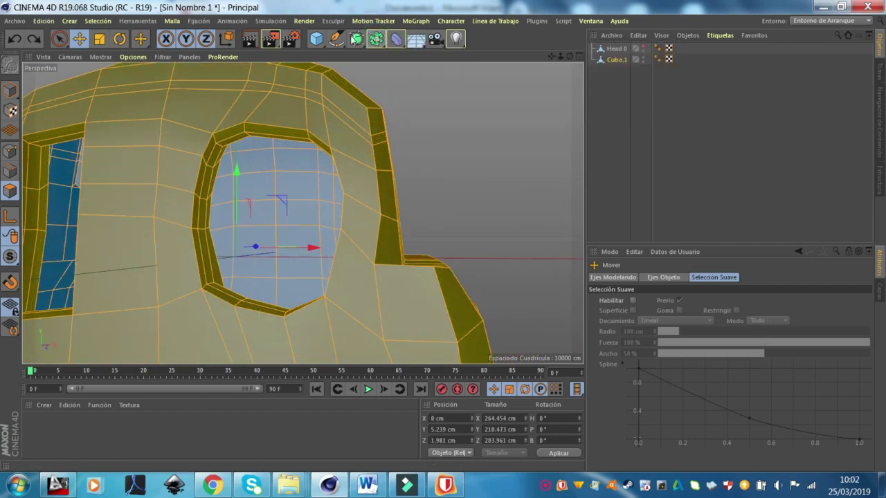
click(355, 39)
click(614, 71)
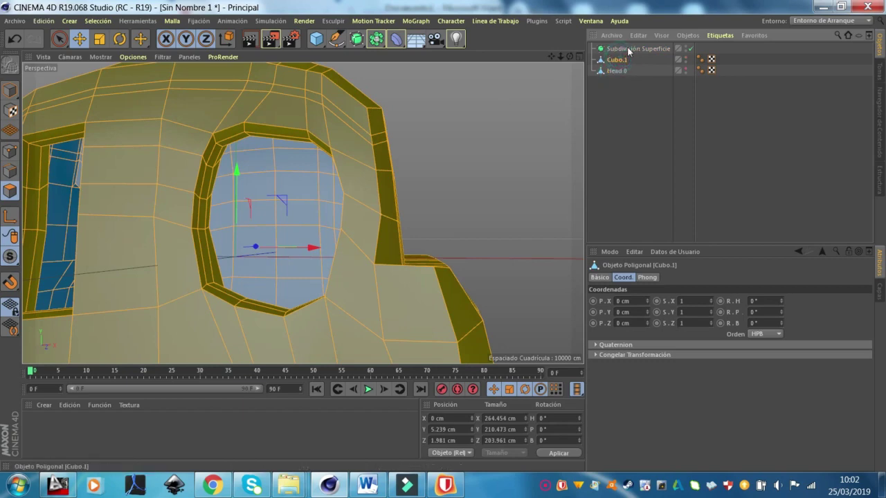
drag(616, 59, 629, 50)
scroll(453, 150, up, 3)
scroll(443, 269, up, 2)
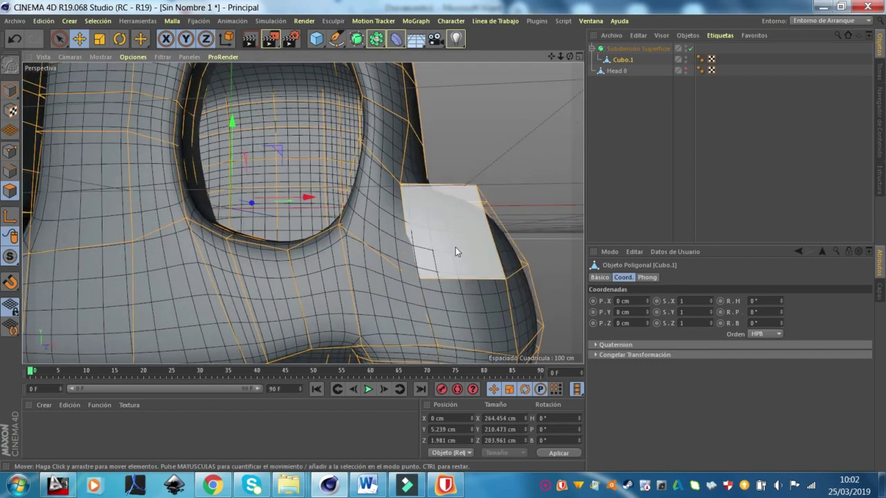
scroll(481, 237, down, 4)
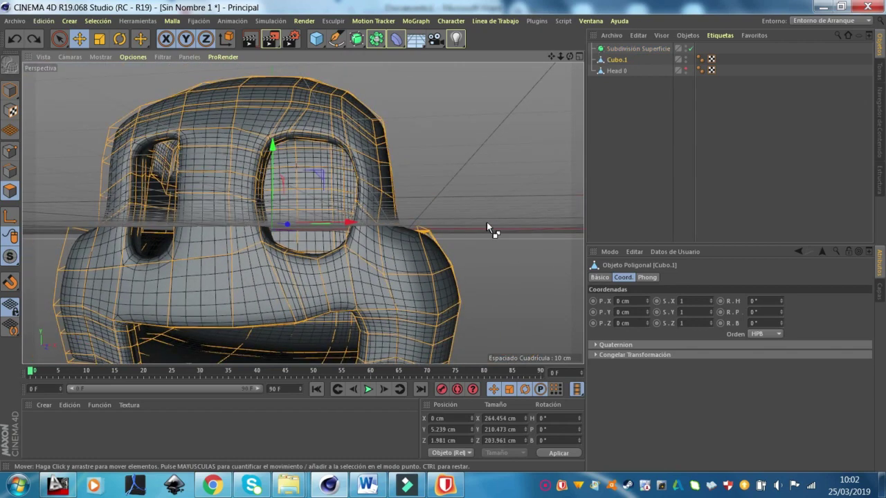
- Turn off smoothing and apply Subdividir to the head mesh a second time
key(q)
right_click(609, 63)
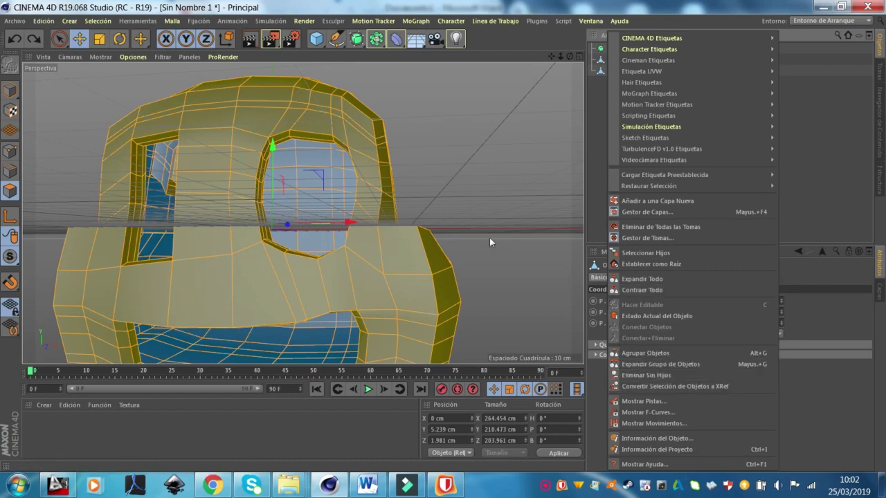
click(423, 262)
right_click(423, 262)
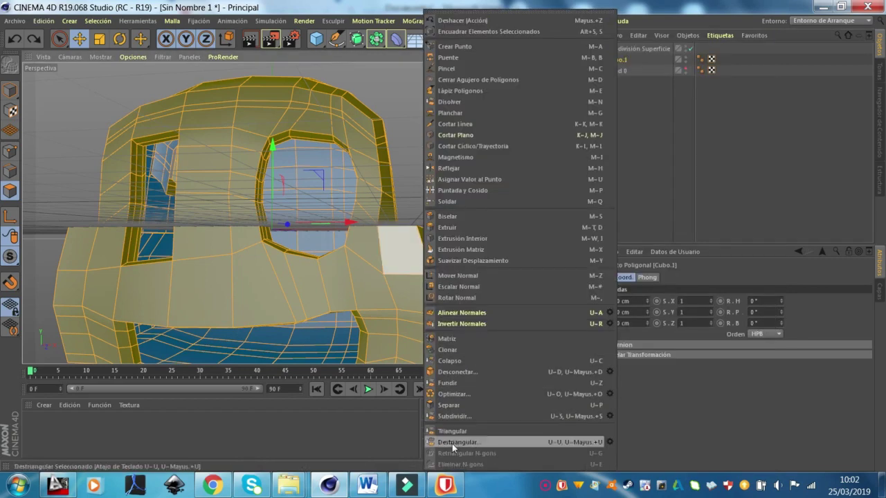
click(436, 418)
scroll(386, 178, down, 5)
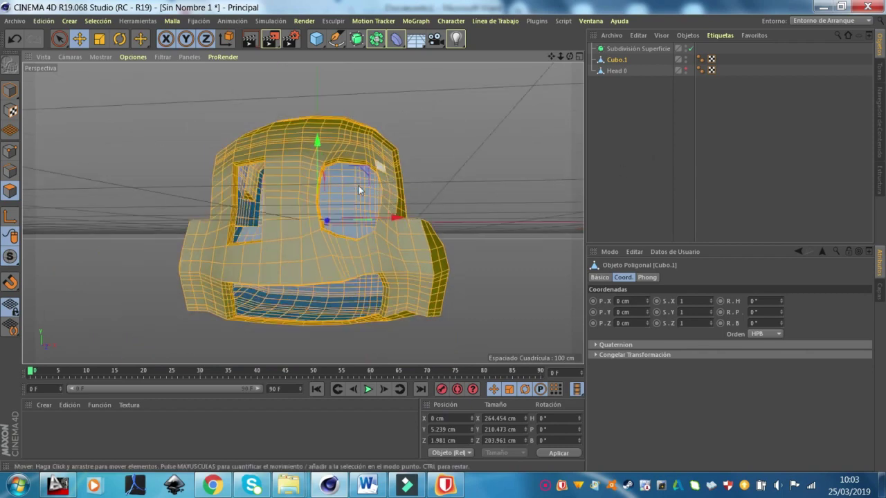
scroll(346, 246, up, 3)
scroll(350, 247, up, 2)
mouse_move(458, 191)
alt+mouse_down()
mouse_move(407, 212)
mouse_move(461, 182)
alt+mouse_up()
- Delete the Subdivisión Superficie object and reselect Cubo.1
click(631, 48)
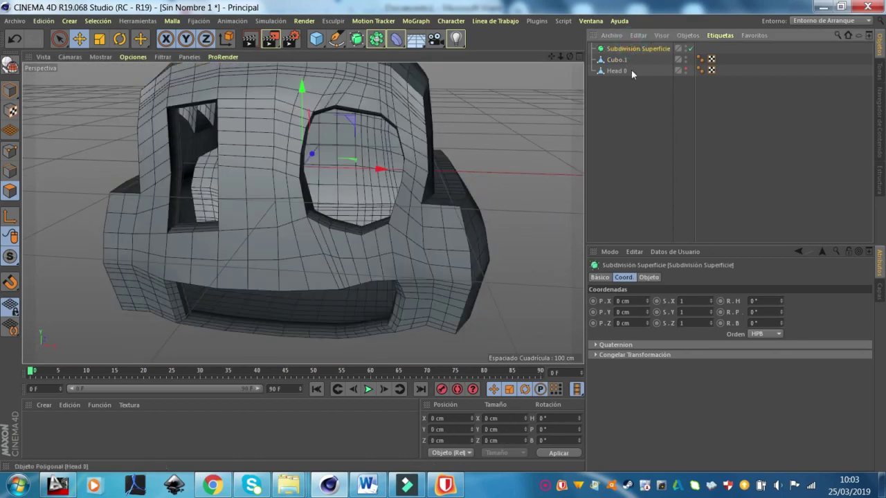
key(Delete)
click(616, 49)
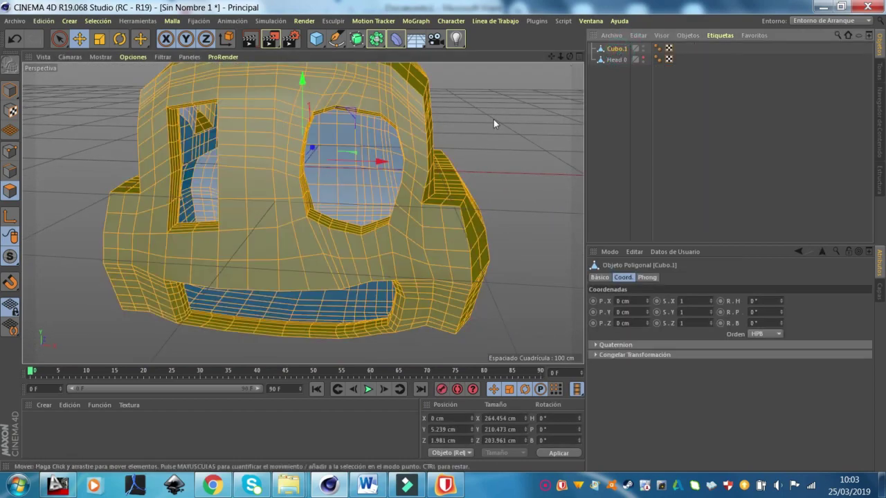
click(125, 19)
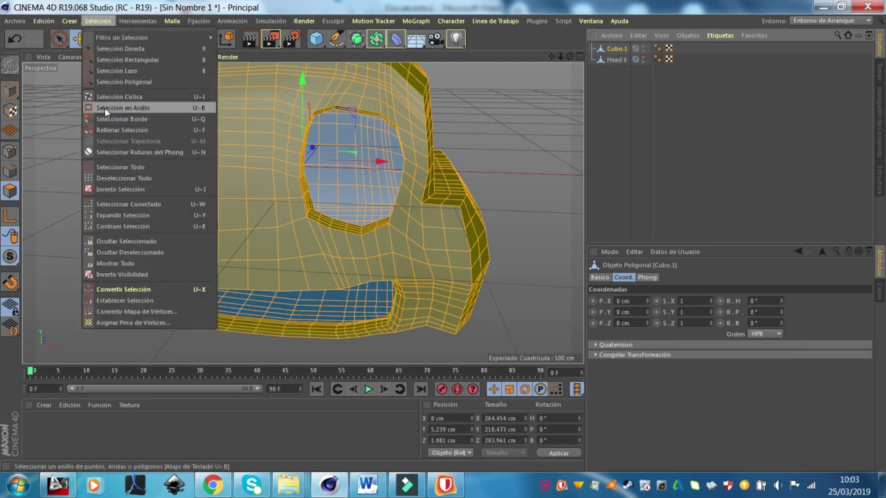
- Ring-select a vertical polygon ring across the head and fill the enclosed region
click(104, 108)
click(291, 209)
alt+drag(291, 209, 358, 191)
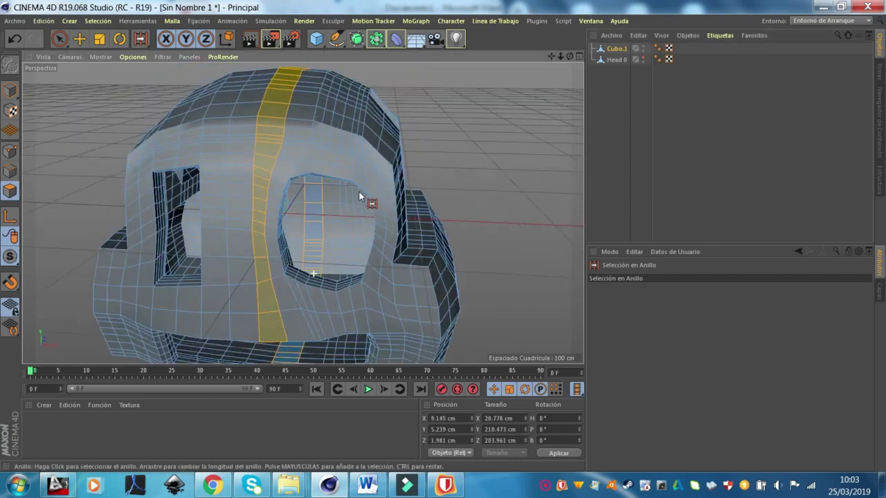
click(97, 21)
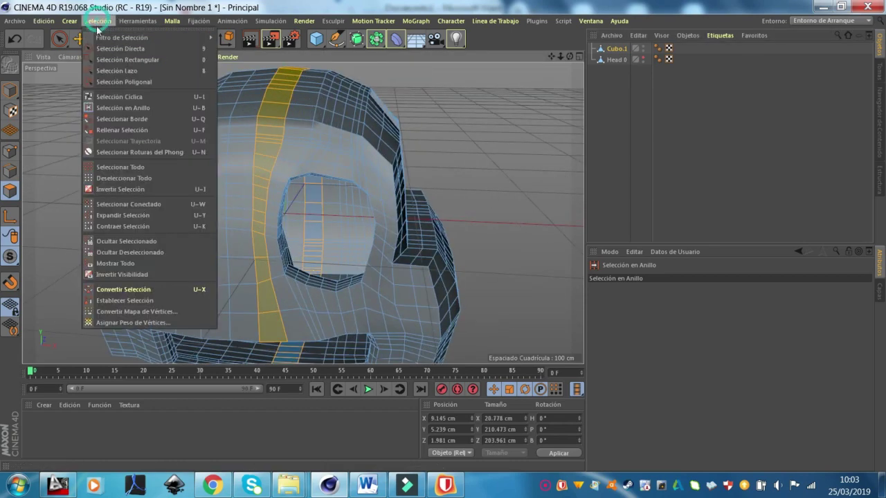
click(125, 131)
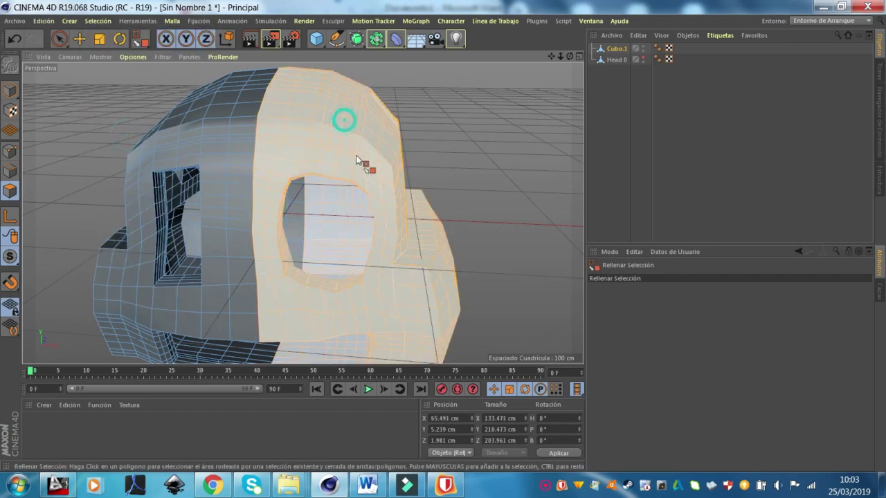
click(358, 162)
right_click(358, 163)
key(Escape)
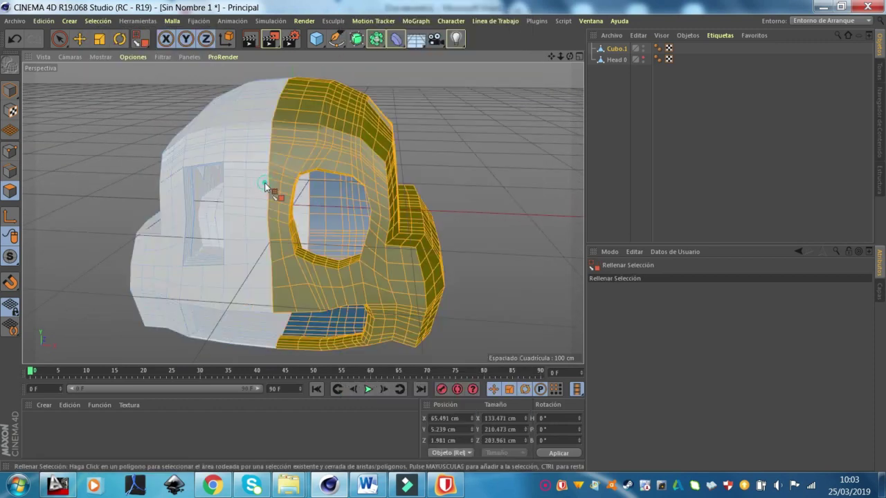
- Select every polygon and smooth the whole head shape with the Iron tool
right_click(444, 160)
click(369, 99)
key(e)
click(478, 125)
key(ctrl+a)
mouse_move(343, 155)
alt+mouse_down()
mouse_move(538, 233)
mouse_move(475, 242)
mouse_move(481, 234)
mouse_move(429, 215)
alt+mouse_up()
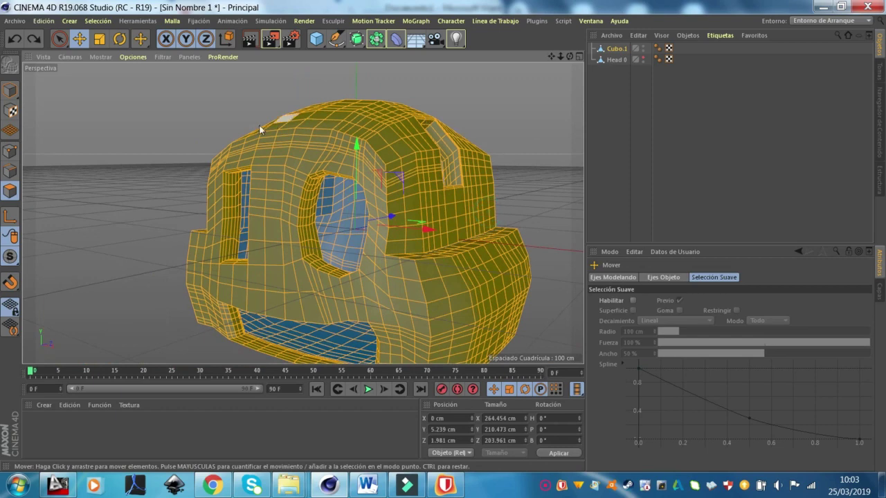
right_click(259, 124)
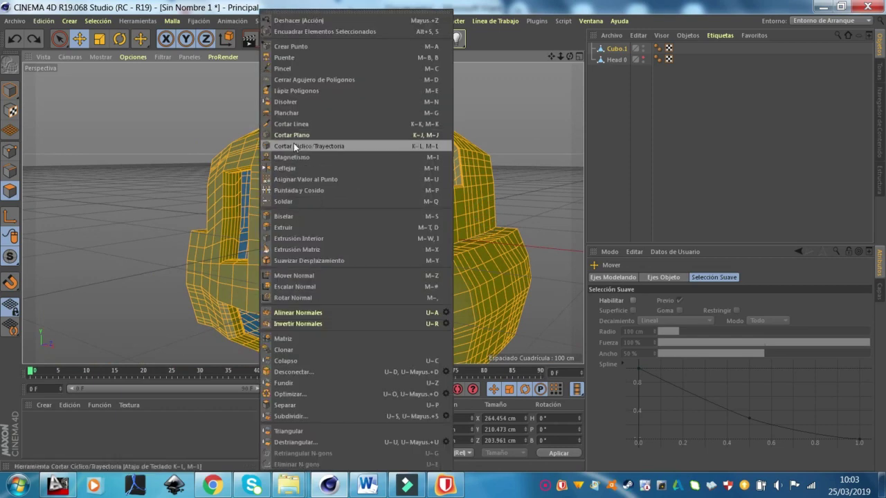
click(284, 113)
mouse_move(282, 113)
mouse_down()
mouse_move(292, 176)
mouse_move(406, 223)
mouse_move(271, 207)
mouse_move(416, 202)
mouse_move(356, 225)
mouse_move(412, 194)
mouse_move(402, 173)
mouse_move(406, 203)
mouse_move(387, 221)
mouse_up()
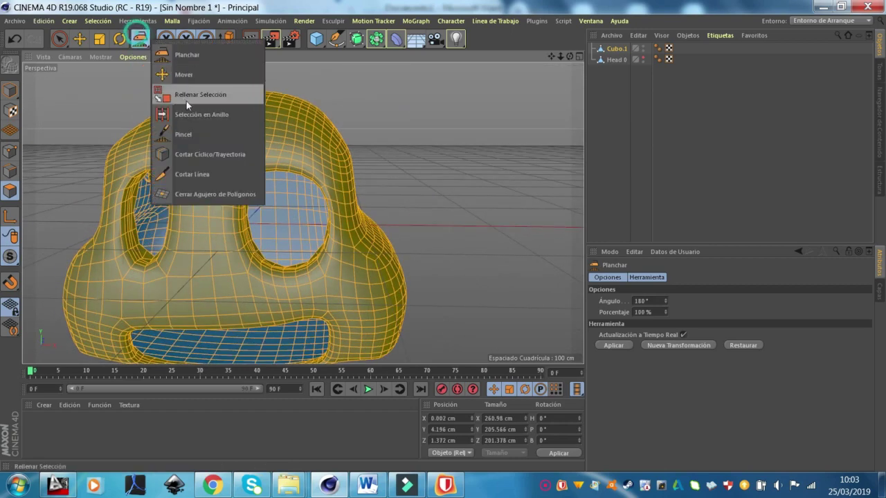
- Fill-select one half up to the centre edge ring, Split it off, and delete the original head
drag(140, 38, 186, 100)
click(203, 159)
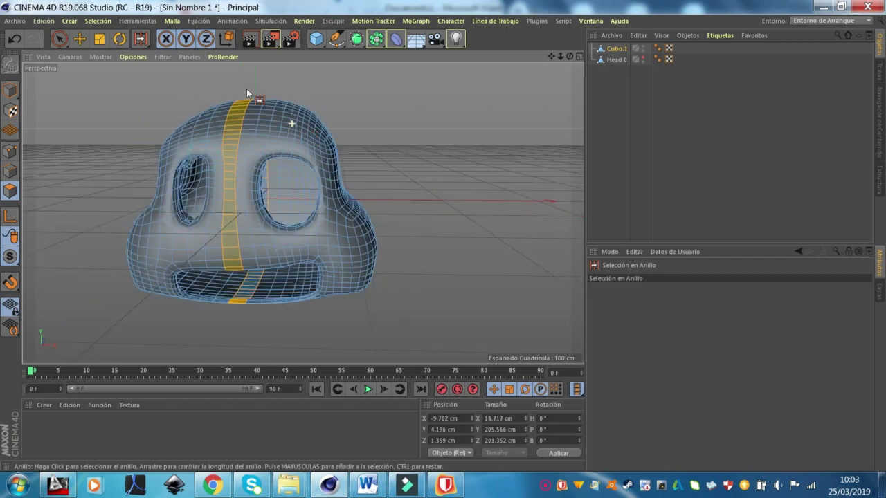
click(98, 21)
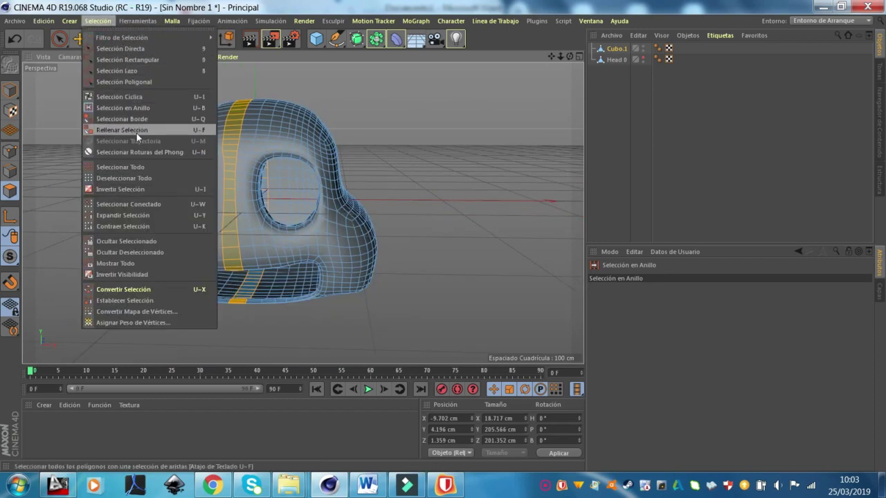
click(137, 130)
right_click(259, 135)
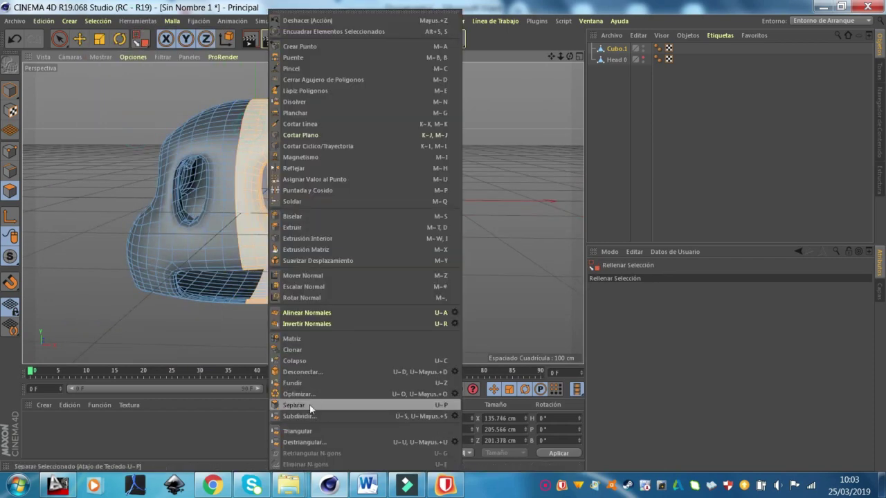
click(310, 405)
click(616, 49)
key(Delete)
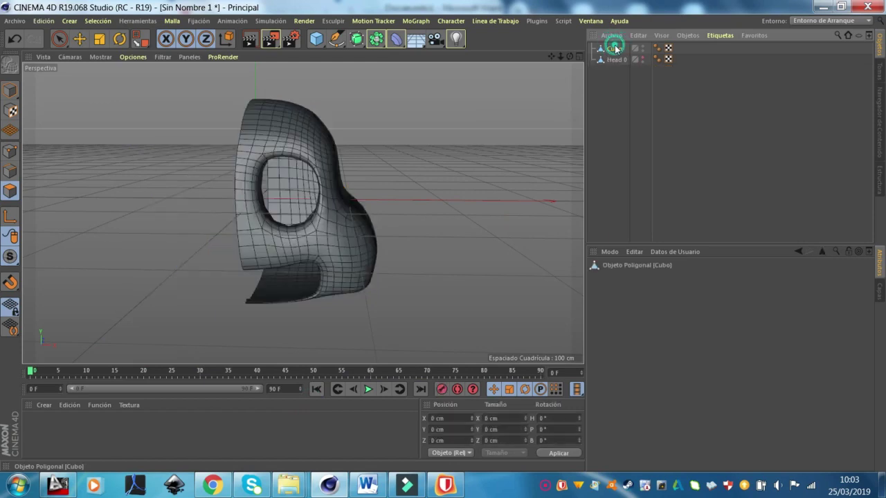
- Place the separated half under a new Simetría object to mirror it
click(256, 118)
click(149, 42)
click(186, 119)
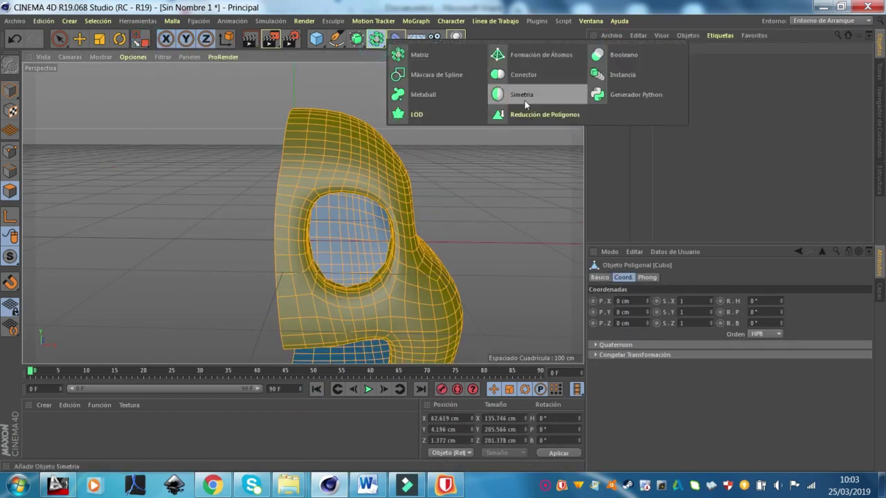
alt+click(520, 94)
alt+drag(311, 104, 391, 103)
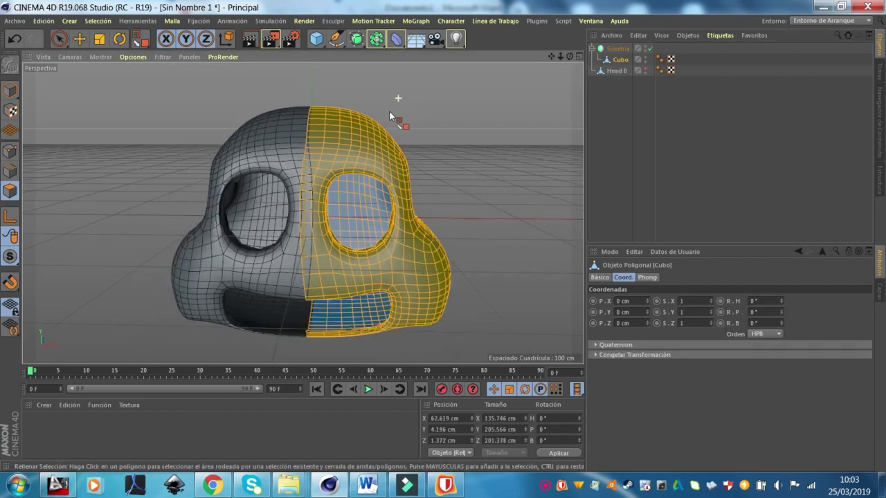
- Switch to object mode, select Simetría and frame the head in the view
key(e)
scroll(306, 224, up, 4)
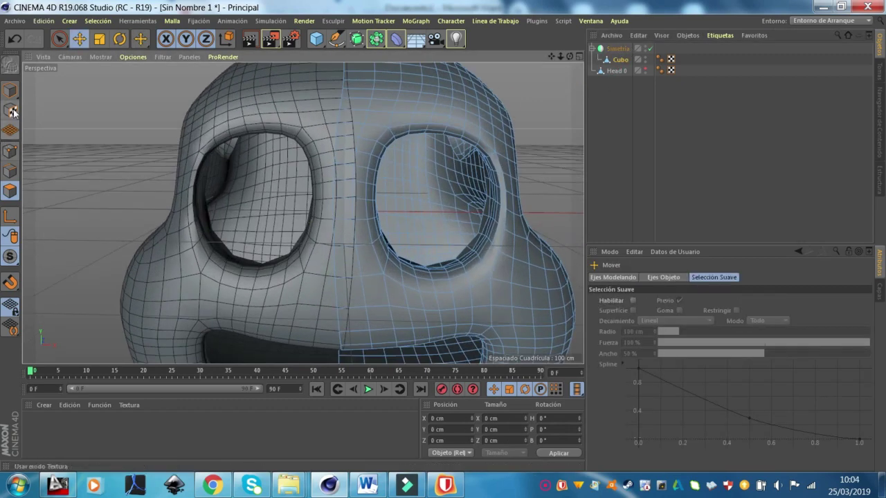
click(10, 90)
scroll(331, 107, down, 3)
scroll(332, 107, up, 3)
scroll(322, 128, up, 2)
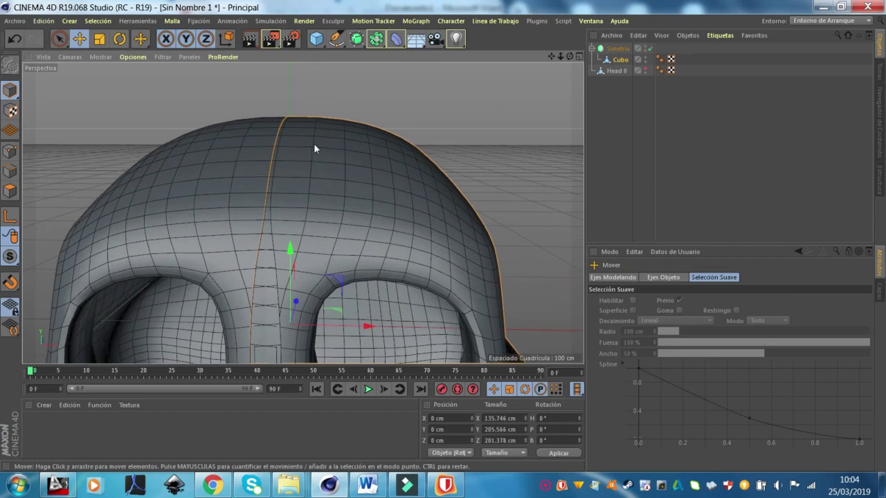
alt+drag(313, 141, 313, 166)
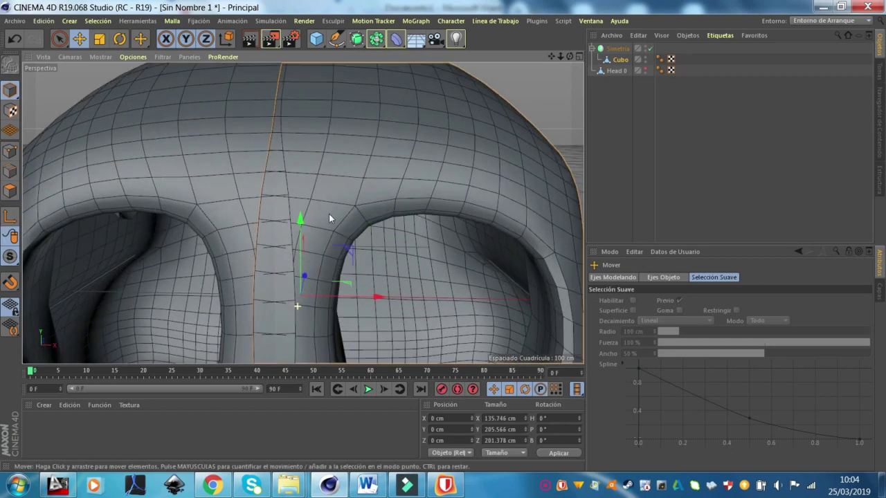
scroll(313, 166, down, 2)
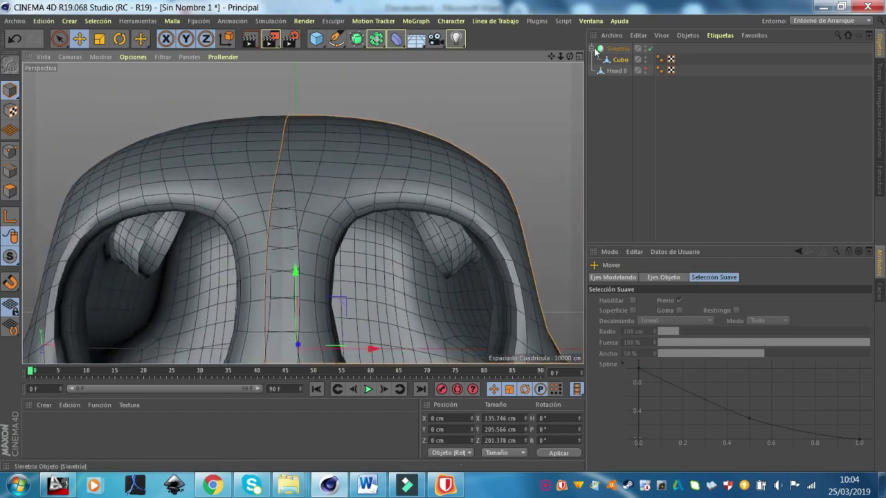
click(616, 48)
key(o)
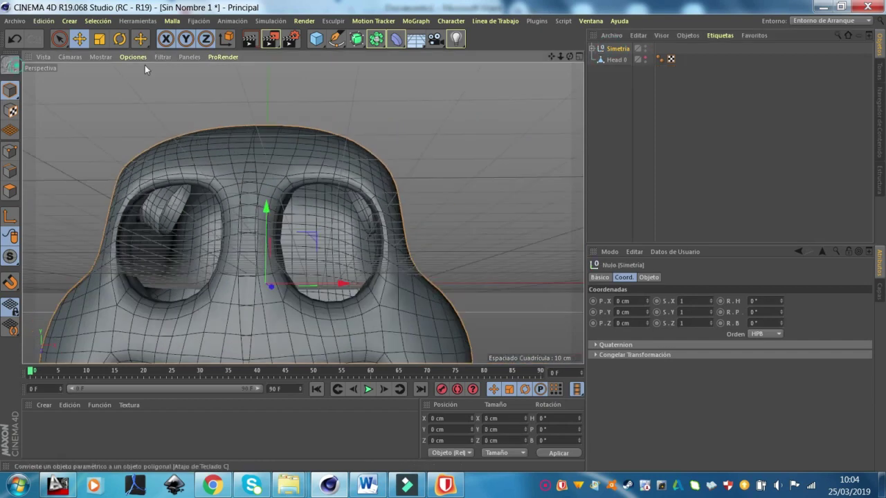
- Try making Simetría editable and move the Cubo half out of the group
click(19, 67)
click(592, 48)
click(618, 59)
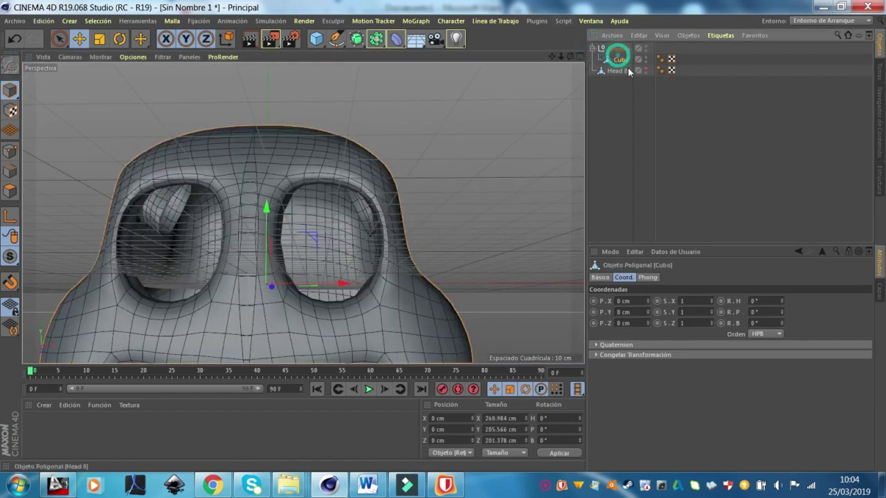
drag(639, 151, 638, 151)
alt+drag(432, 170, 286, 162)
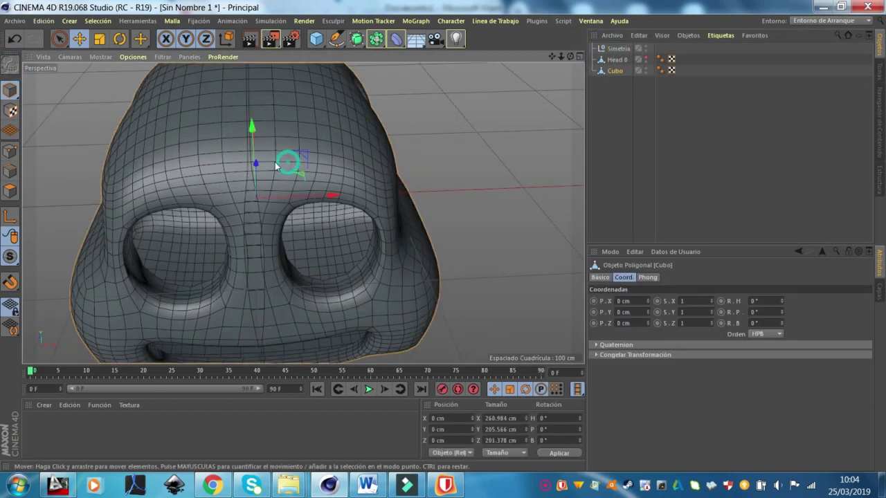
- Switch the viewport display to Gouraud Shading with wireframe lines off
click(10, 191)
click(133, 57)
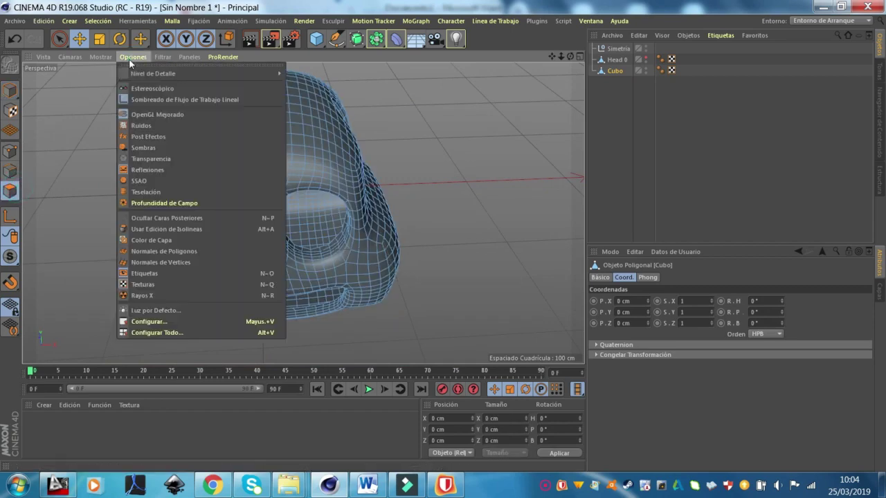
click(131, 73)
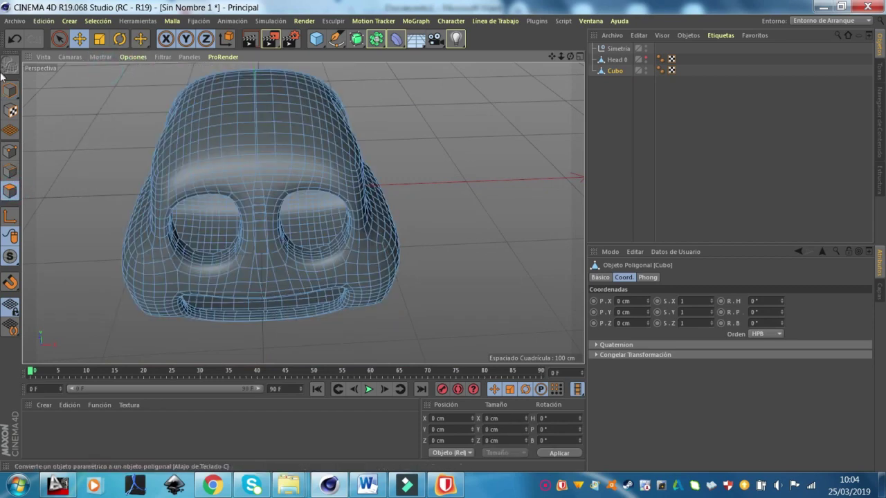
click(10, 86)
click(464, 136)
alt+drag(554, 174, 517, 133)
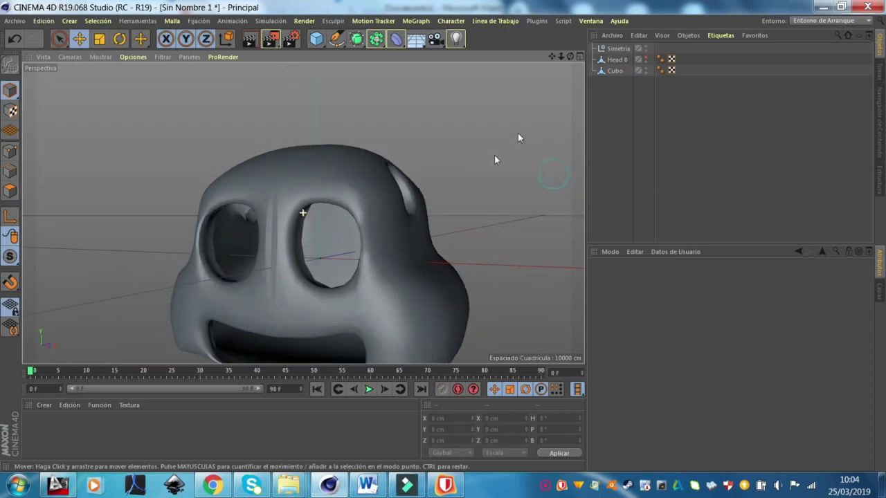
scroll(298, 232, up, 5)
alt+drag(294, 226, 442, 182)
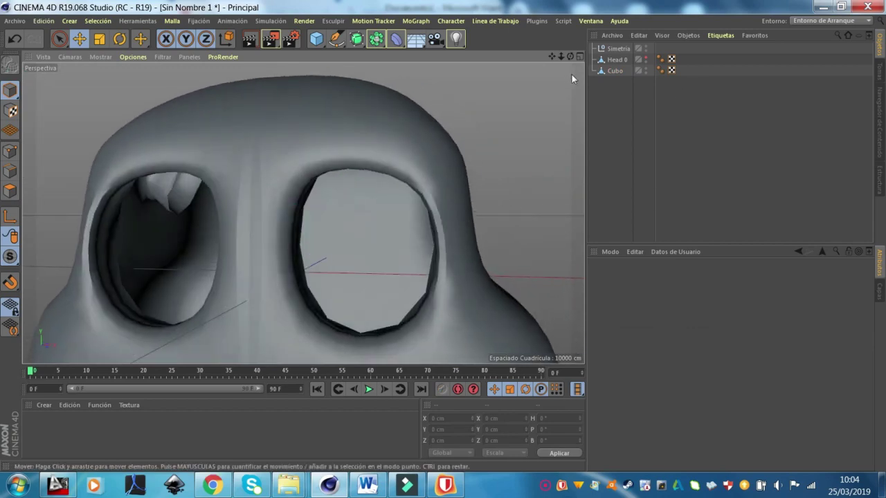
- Select all of Cubo's polygons, then undo moving Cubo out of Simetría
click(613, 71)
click(10, 190)
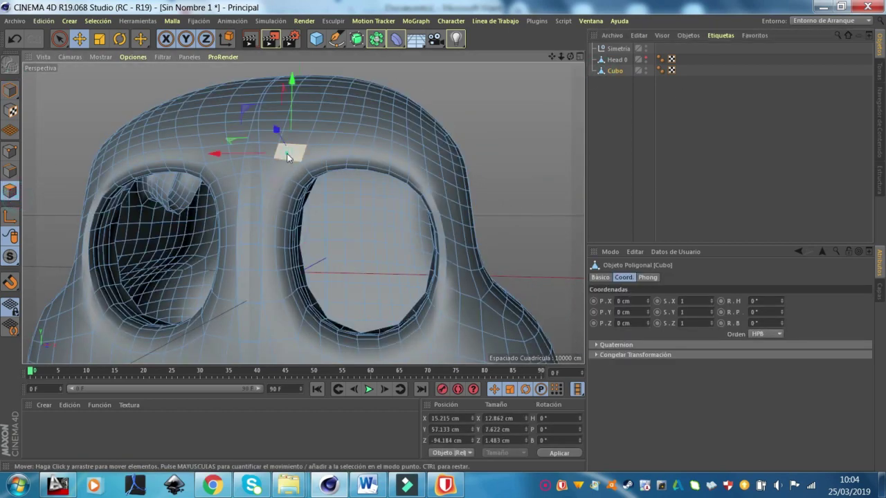
key(ctrl+a)
scroll(365, 162, down, 5)
scroll(365, 162, up, 4)
mouse_move(379, 108)
alt+mouse_down()
mouse_move(505, 287)
mouse_move(476, 258)
mouse_move(573, 253)
alt+mouse_up()
scroll(505, 287, up, 2)
key(ctrl+z)
key(ctrl+z)
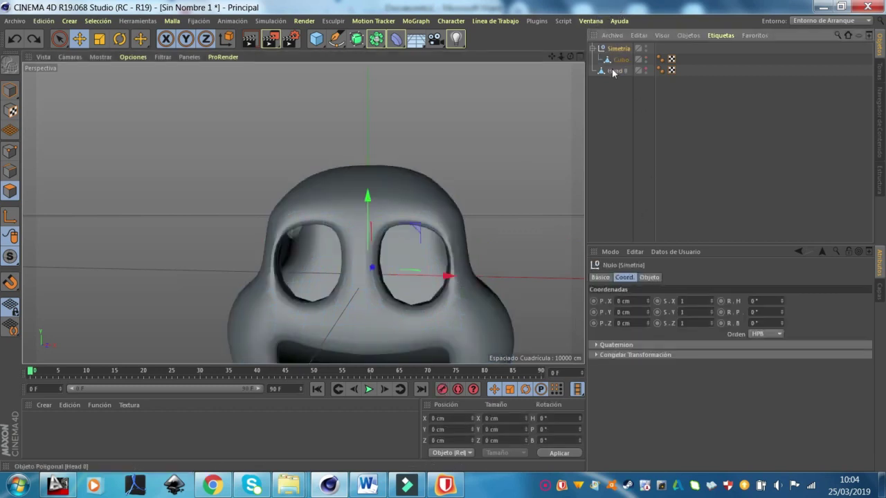
- Set the selected seam points' X position to 0 in the Coordinates manager
click(621, 59)
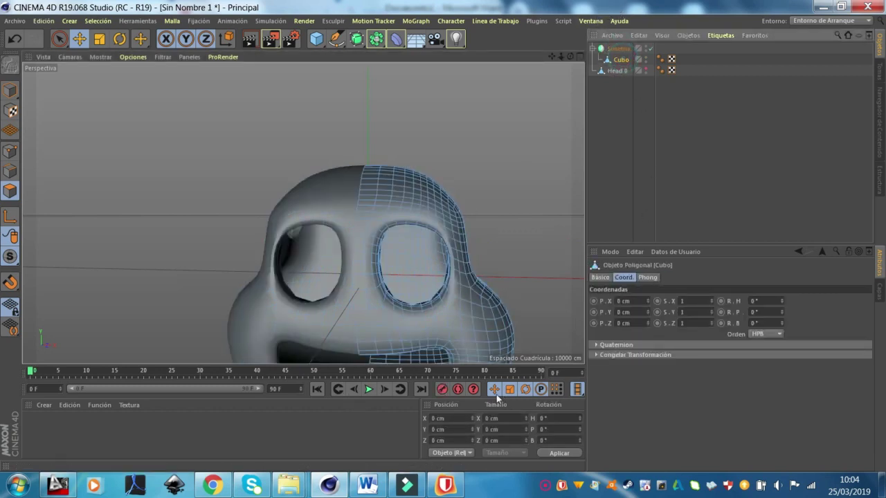
click(9, 190)
key(ctrl+a)
scroll(347, 225, up, 3)
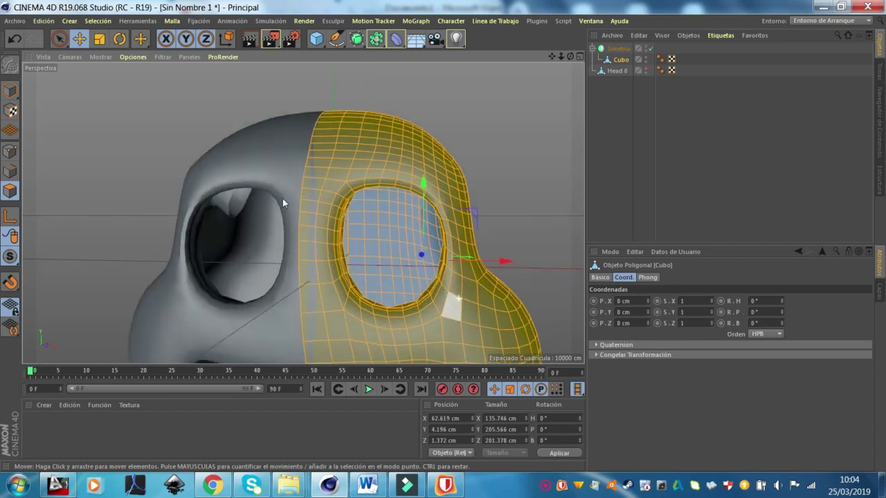
click(10, 169)
scroll(299, 183, down, 3)
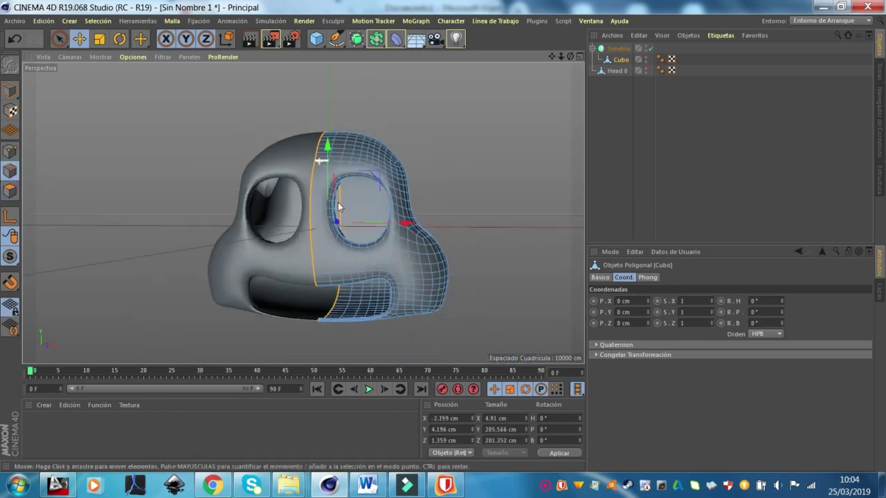
scroll(295, 261, up, 5)
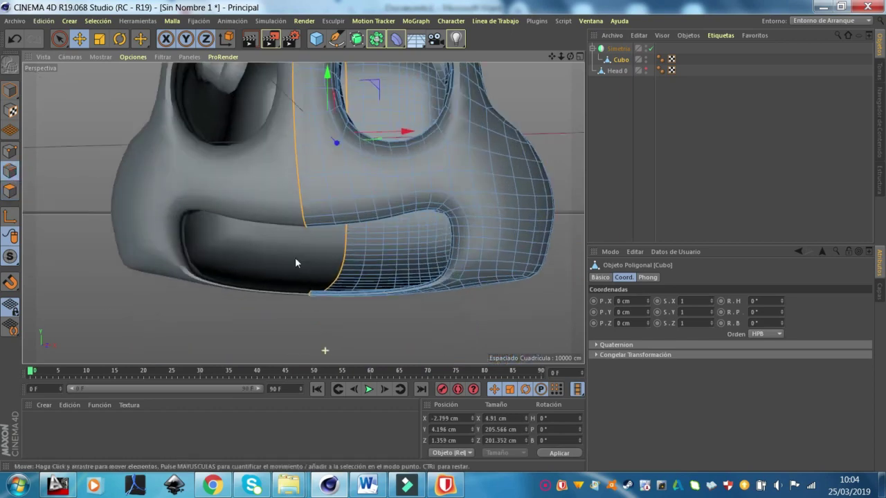
click(515, 417)
text(0)
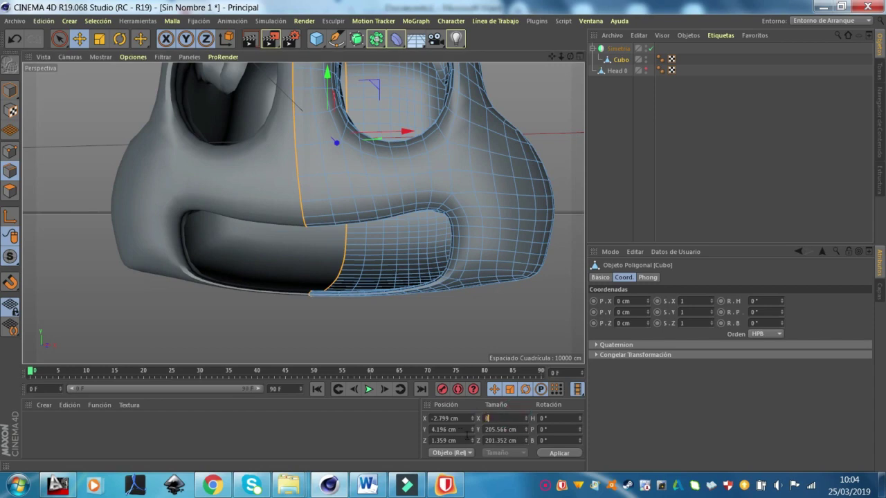
scroll(328, 143, up, 3)
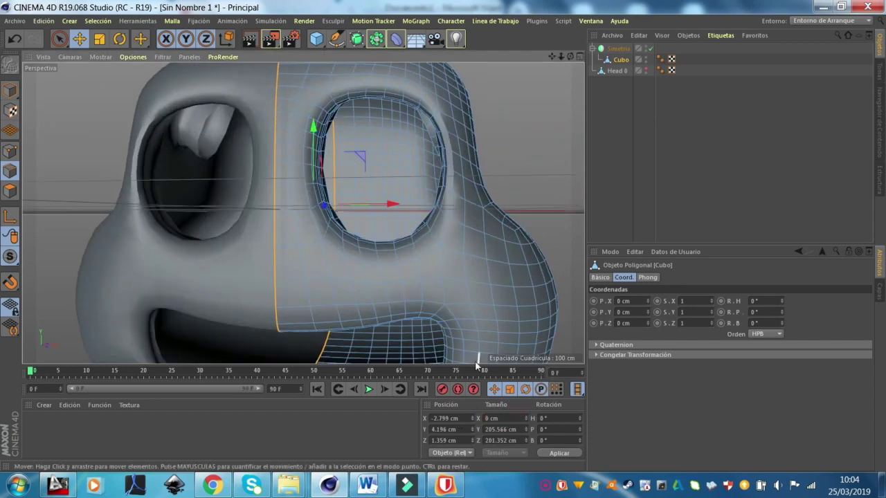
click(468, 418)
key(Return)
scroll(257, 178, down, 5)
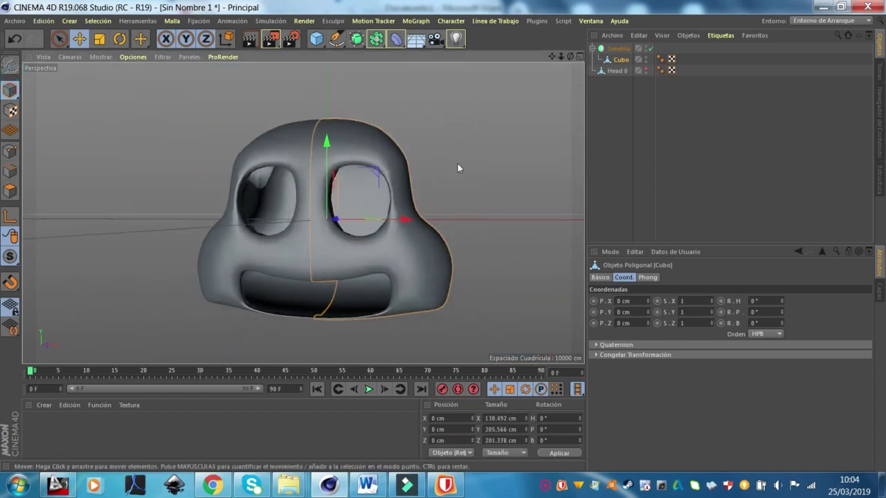
- Try making the Simetría object editable, then view the head in four viewports
click(469, 152)
mouse_move(461, 137)
alt+mouse_down()
mouse_move(500, 135)
mouse_move(511, 111)
mouse_move(296, 181)
mouse_move(432, 170)
alt+mouse_up()
click(612, 48)
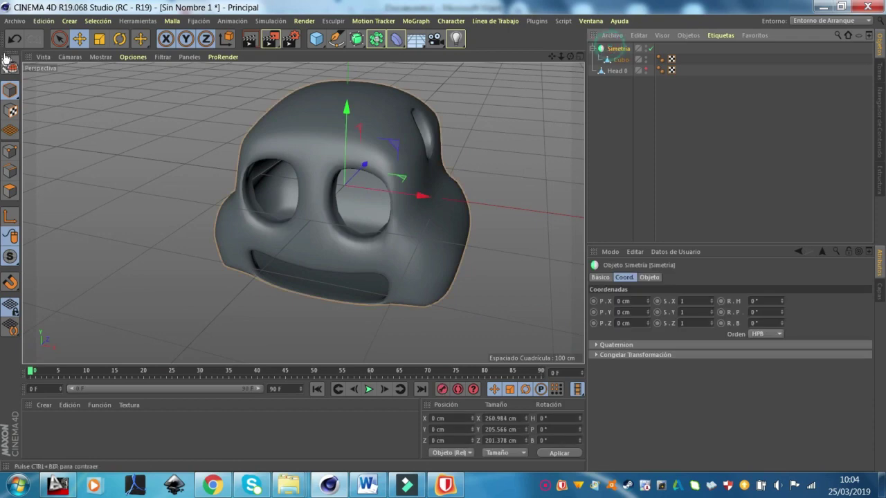
click(10, 64)
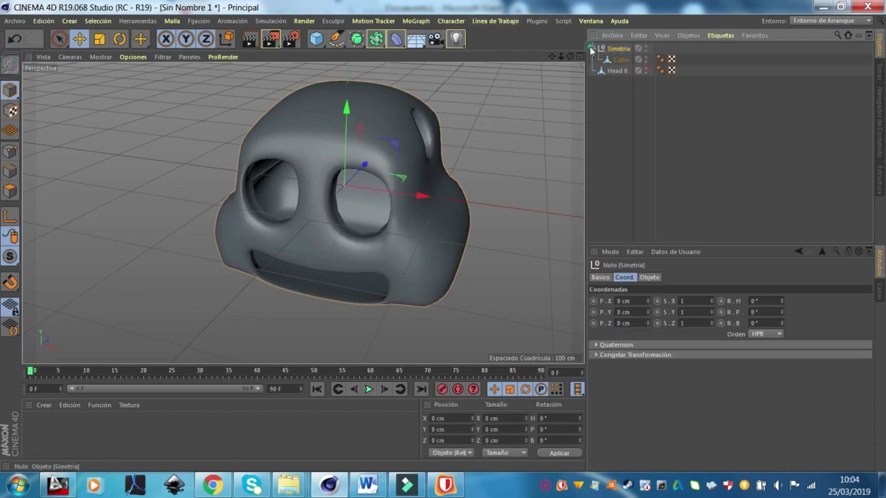
mouse_move(493, 205)
alt+mouse_down()
mouse_move(519, 159)
mouse_move(530, 182)
mouse_move(388, 322)
alt+mouse_up()
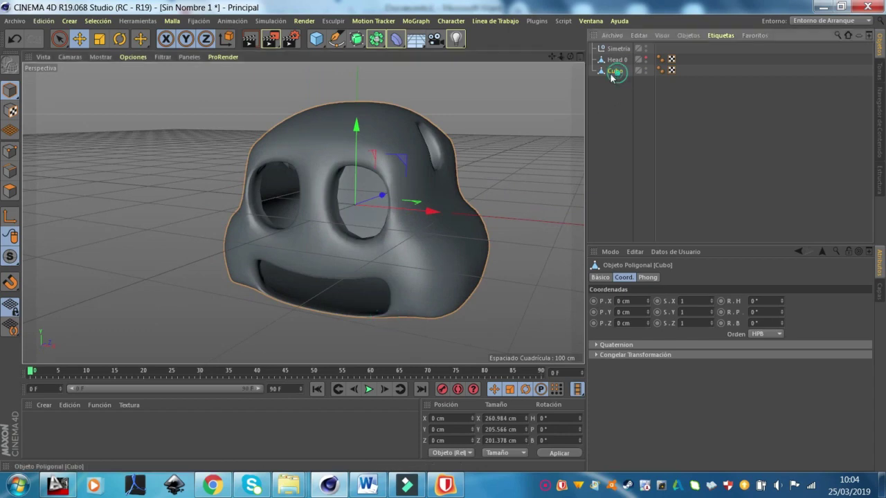
scroll(494, 122, up, 3)
scroll(498, 124, up, 3)
scroll(501, 119, down, 2)
mouse_move(502, 119)
alt+mouse_down()
mouse_move(469, 207)
mouse_move(561, 131)
alt+mouse_up()
scroll(526, 124, down, 3)
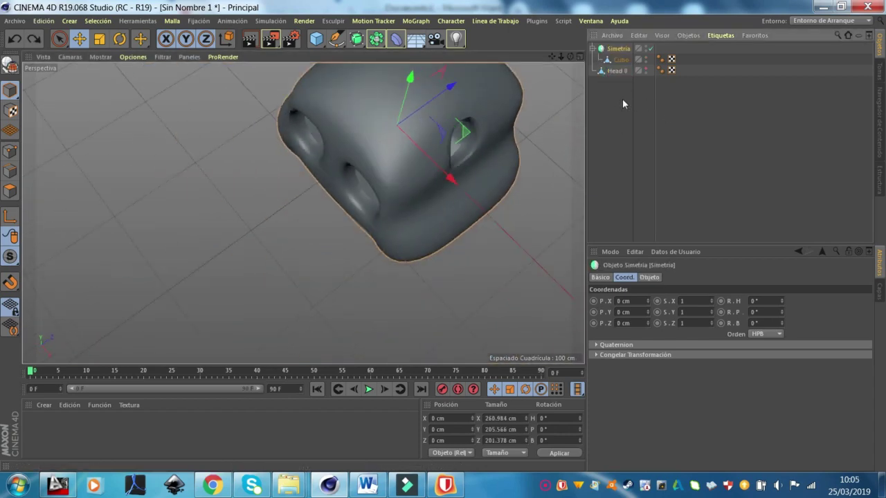
click(618, 60)
click(580, 57)
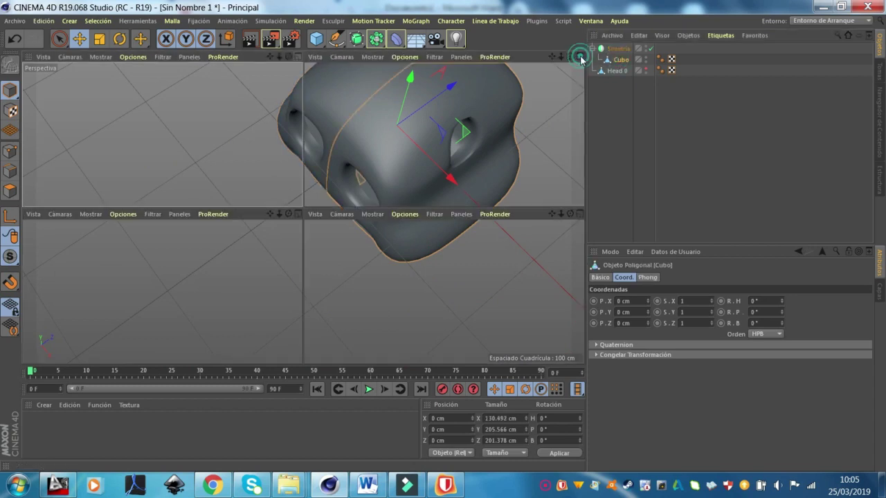
- Go to the Top view in polygon mode and pick a polygon on the Cubo half mesh
click(580, 56)
click(302, 298)
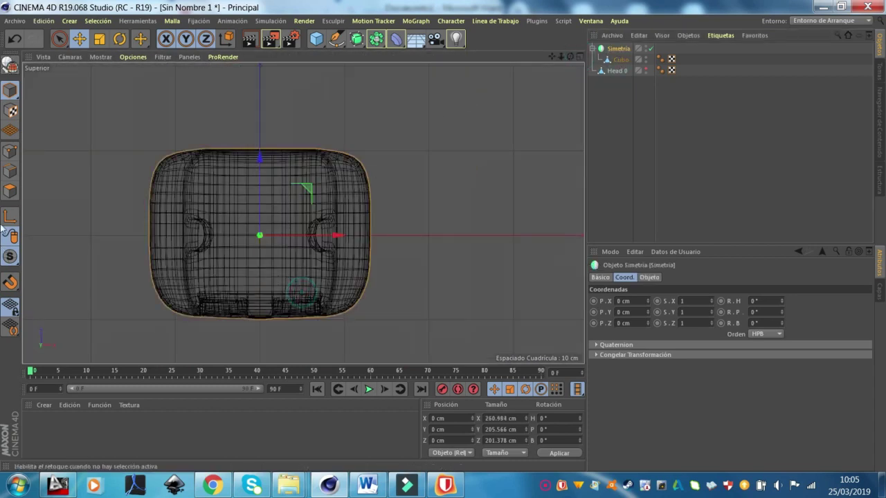
click(9, 192)
click(303, 254)
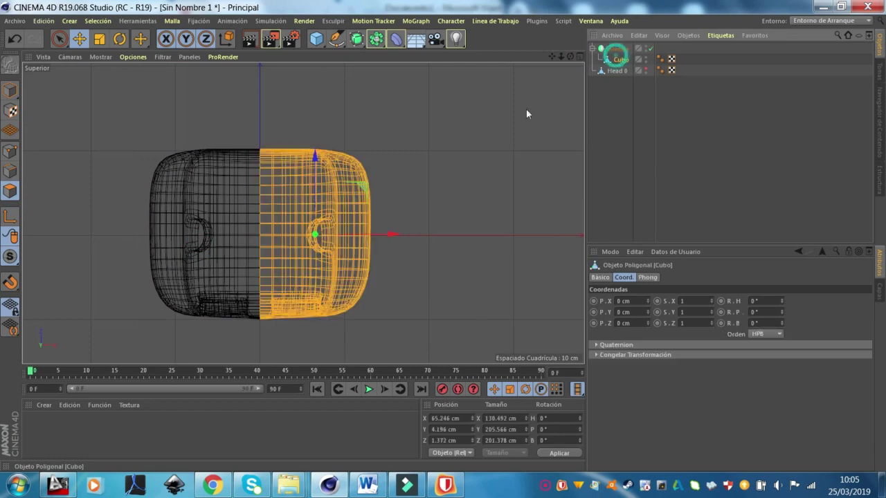
click(304, 253)
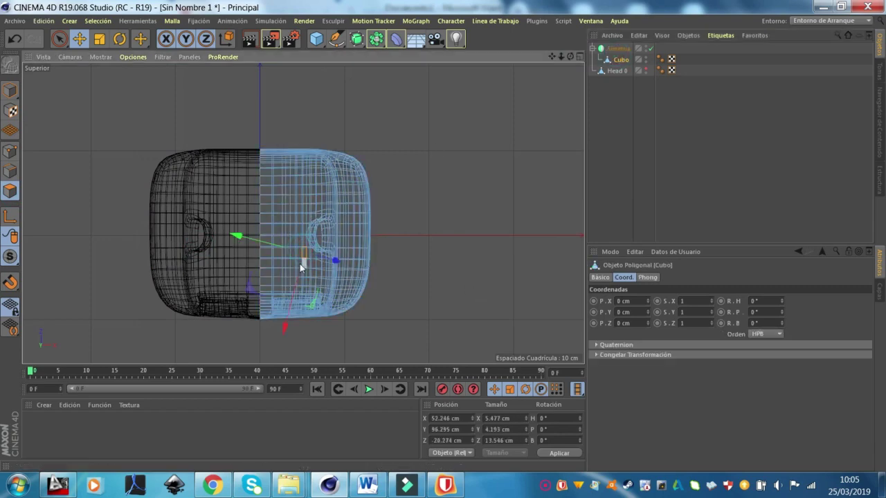
- Select a polygon ring, then use Rellenar Selección to select the whole right half
scroll(307, 257, up, 3)
click(141, 40)
click(177, 172)
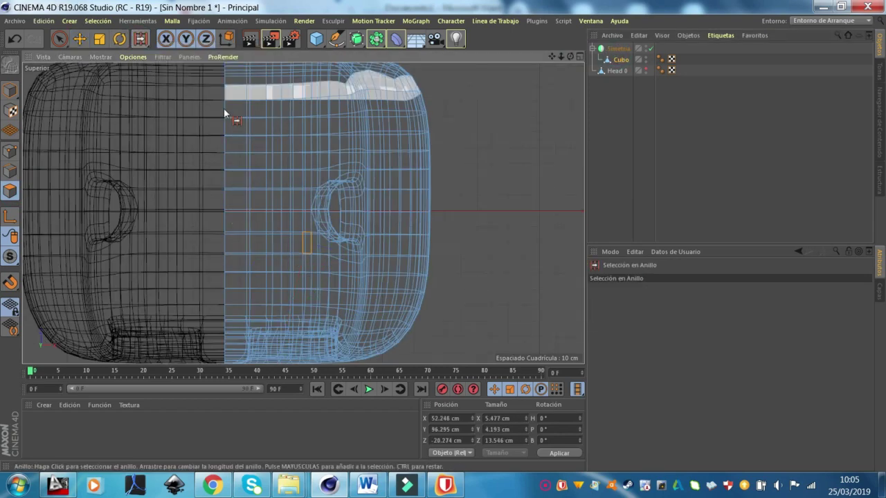
click(238, 139)
click(98, 21)
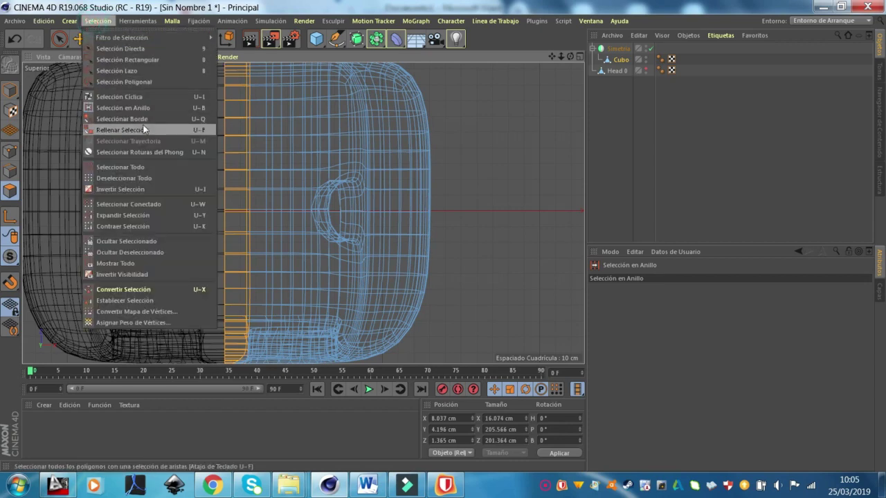
click(122, 130)
click(280, 145)
- Smear the head's right corners round with the Pincel brush at an 82 cm radius
right_click(504, 236)
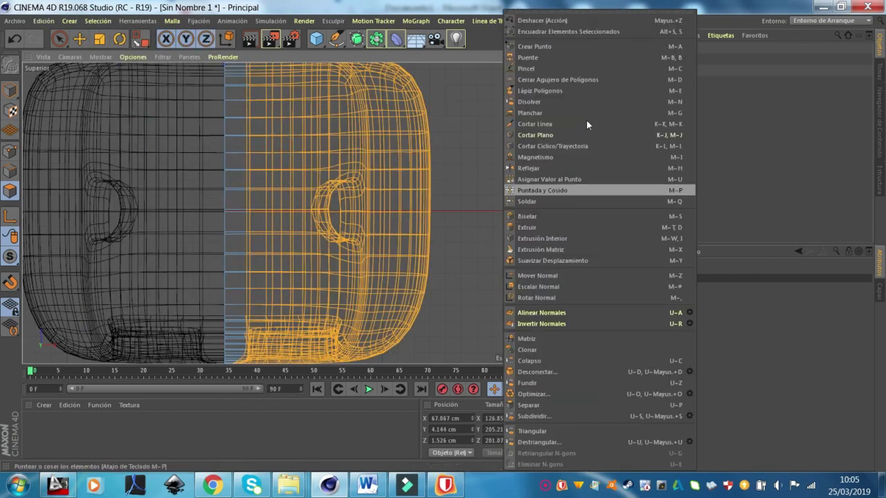
click(526, 72)
scroll(500, 271, down, 4)
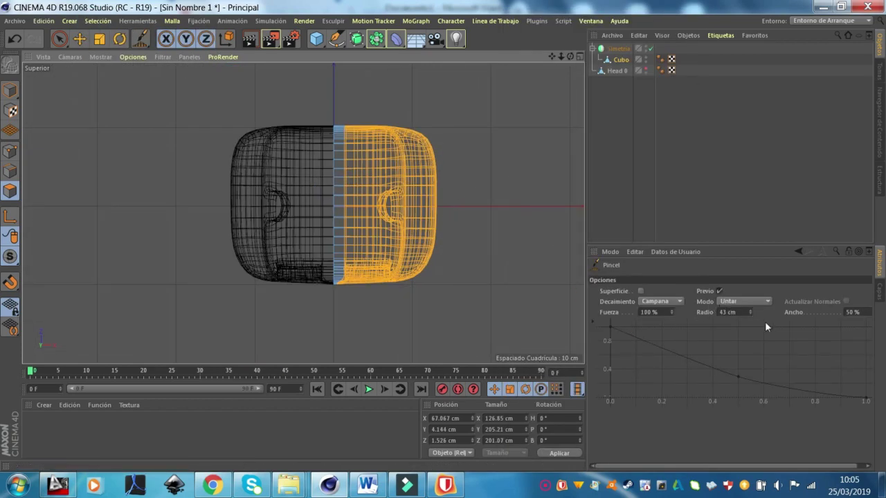
drag(751, 313, 752, 311)
scroll(478, 229, up, 3)
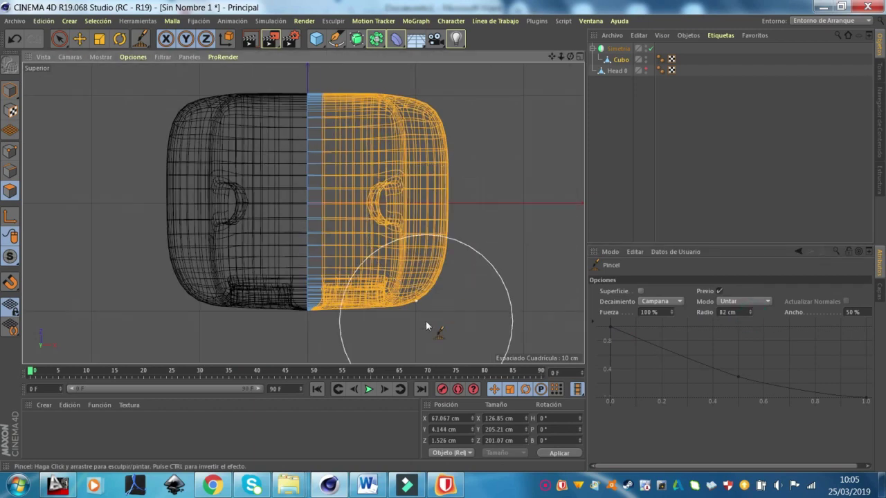
drag(421, 320, 450, 291)
click(470, 98)
mouse_move(469, 99)
mouse_down()
mouse_move(417, 93)
mouse_move(467, 103)
mouse_move(488, 146)
mouse_move(483, 273)
mouse_up()
- Return to the perspective view and orbit to inspect the rounded head from several angles
click(579, 56)
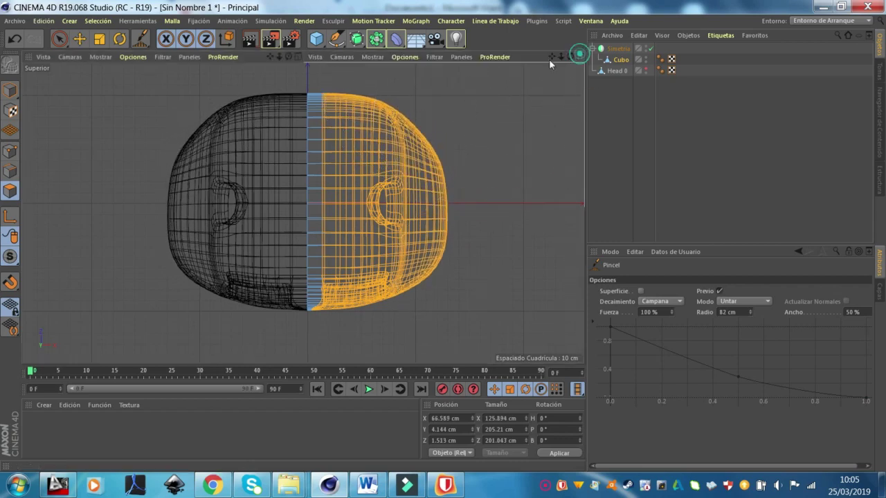
click(301, 56)
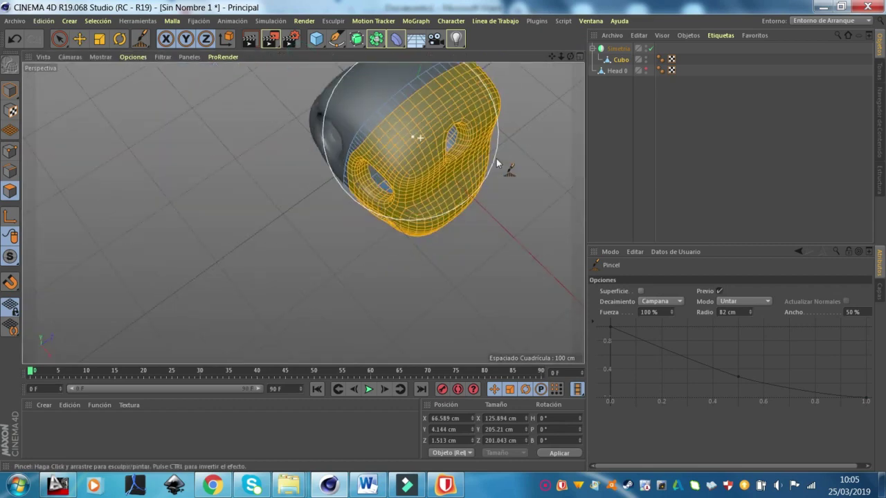
scroll(509, 160, up, 5)
alt+drag(510, 166, 556, 78)
scroll(375, 95, up, 4)
mouse_move(375, 95)
alt+mouse_down()
mouse_move(277, 178)
mouse_move(494, 109)
alt+mouse_up()
key(e)
click(578, 57)
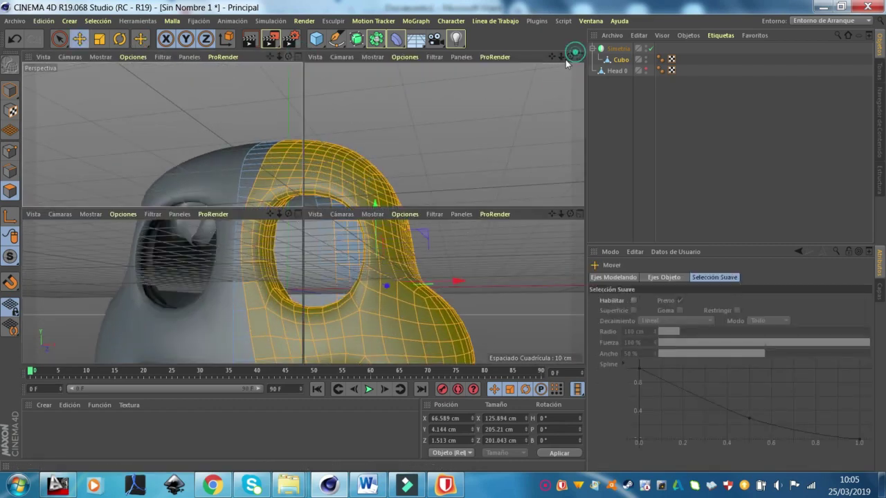
click(300, 55)
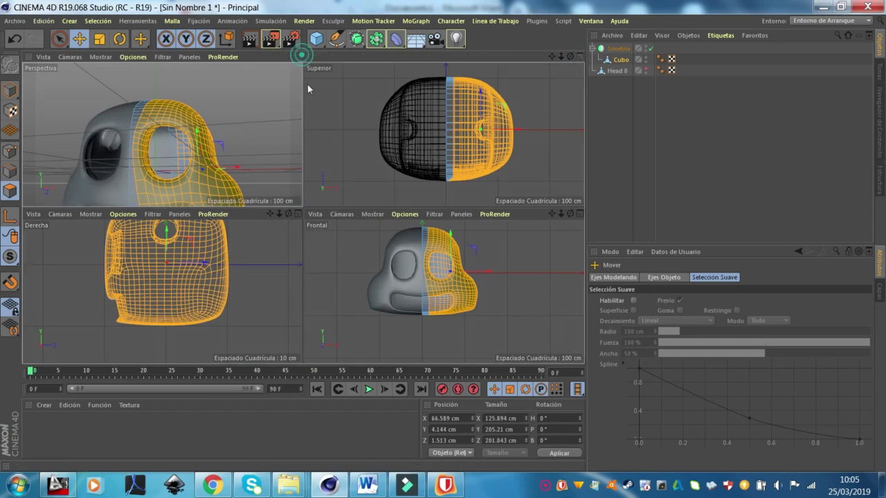
mouse_move(528, 164)
alt+mouse_down()
mouse_move(383, 262)
mouse_move(310, 244)
alt+mouse_up()
mouse_move(373, 99)
alt+mouse_down()
mouse_move(437, 146)
mouse_move(261, 87)
alt+mouse_up()
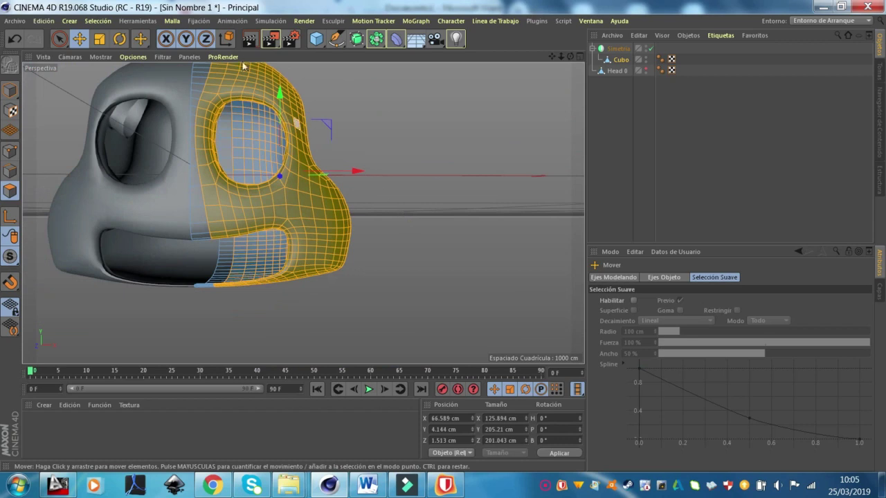
scroll(227, 60, up, 2)
- Select the Inflar sculpt brush (size 30, 20% pressure) and puff up the mesh above the eye opening
click(336, 22)
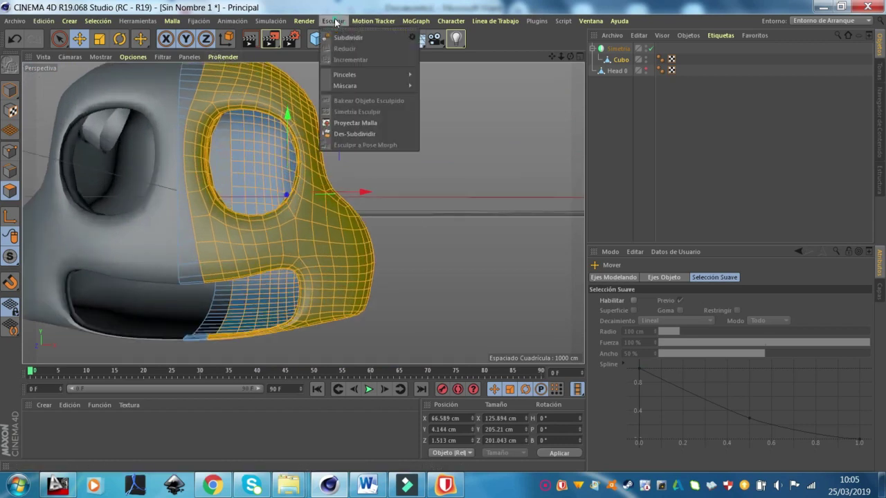
mouse_move(367, 75)
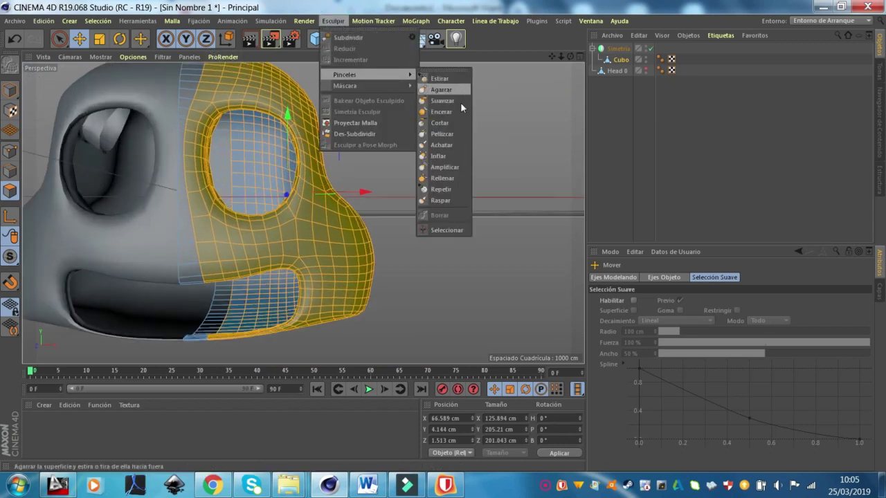
click(445, 159)
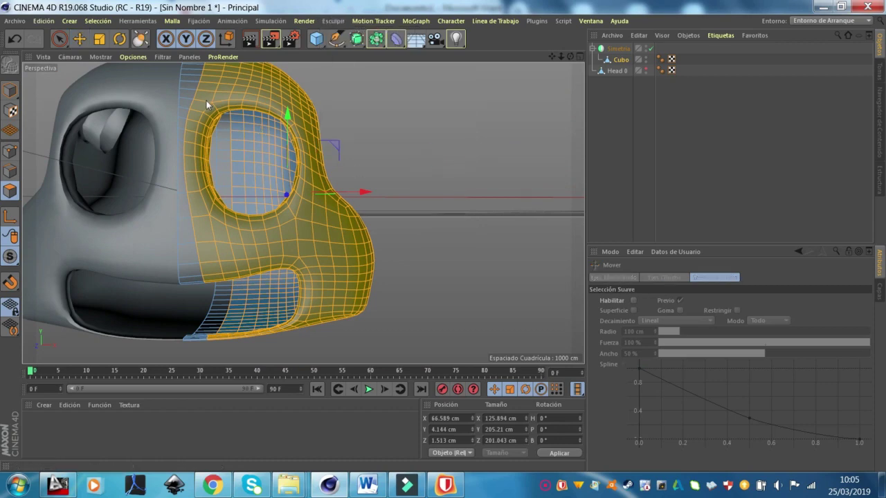
scroll(218, 97, up, 3)
scroll(231, 94, up, 3)
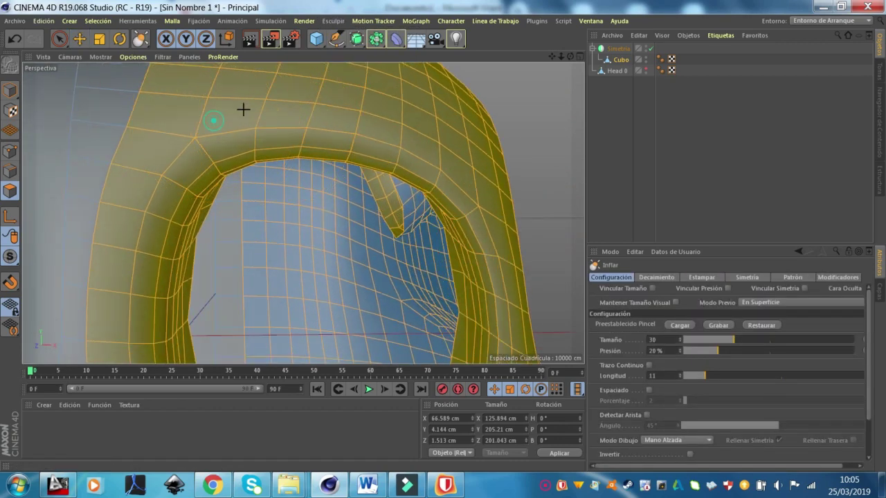
scroll(459, 158, down, 2)
scroll(458, 161, up, 1)
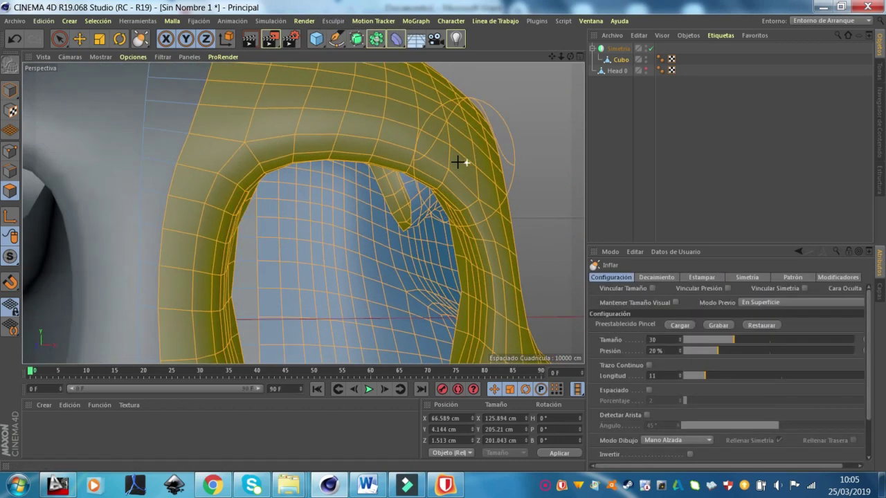
click(262, 146)
alt+drag(276, 109, 429, 282)
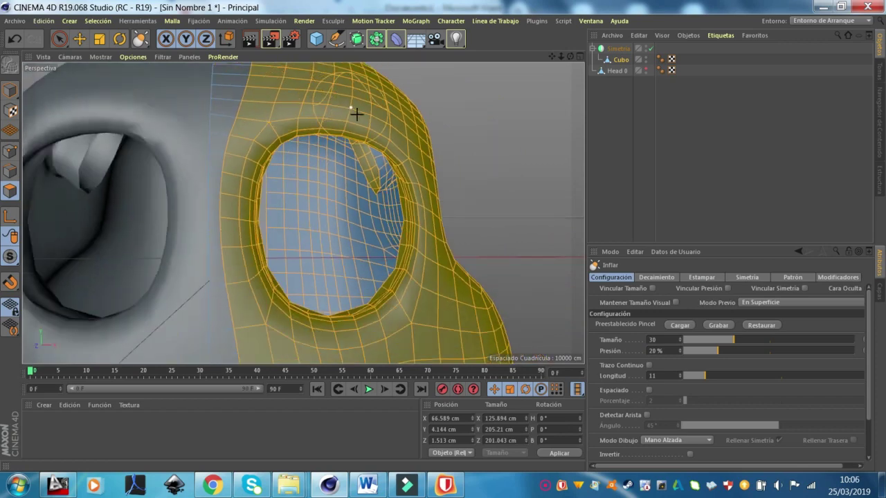
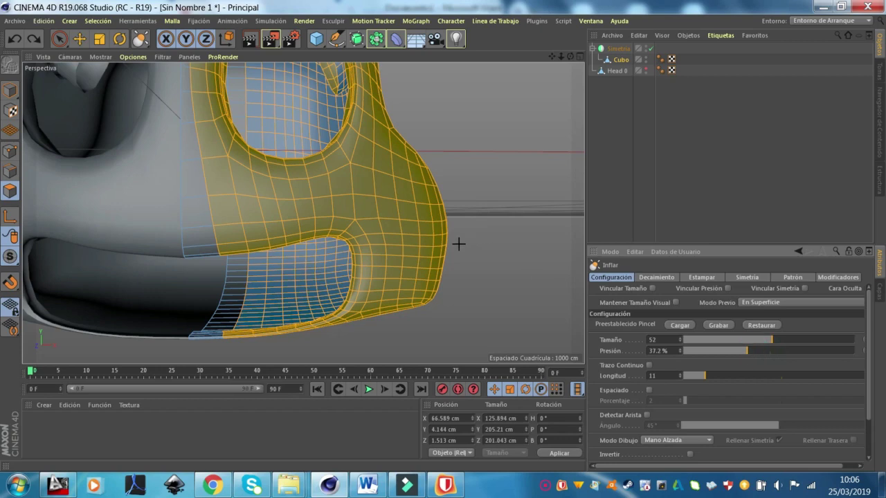
- Orbit around the head mesh and pick the flatten tool from the mesh context menu
mouse_move(400, 207)
alt+mouse_down()
mouse_move(477, 180)
mouse_move(452, 201)
alt+mouse_up()
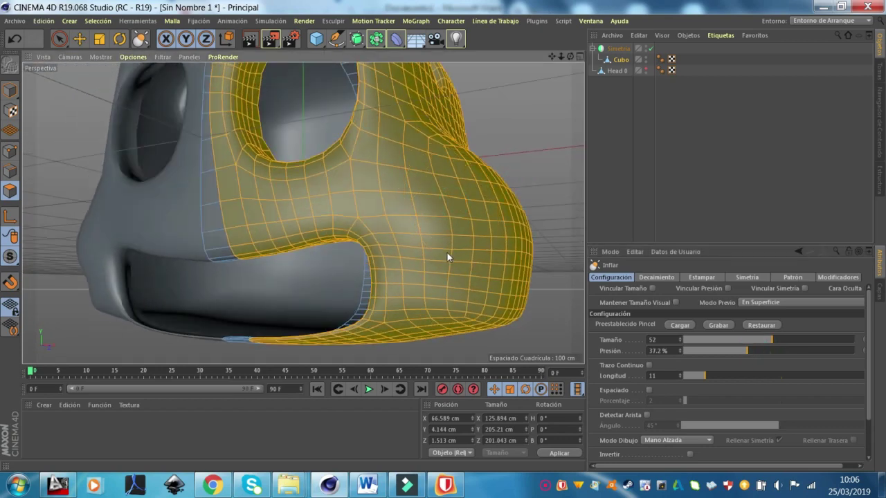
mouse_move(438, 171)
alt+mouse_down()
mouse_move(505, 150)
mouse_move(394, 201)
alt+mouse_up()
right_click(541, 107)
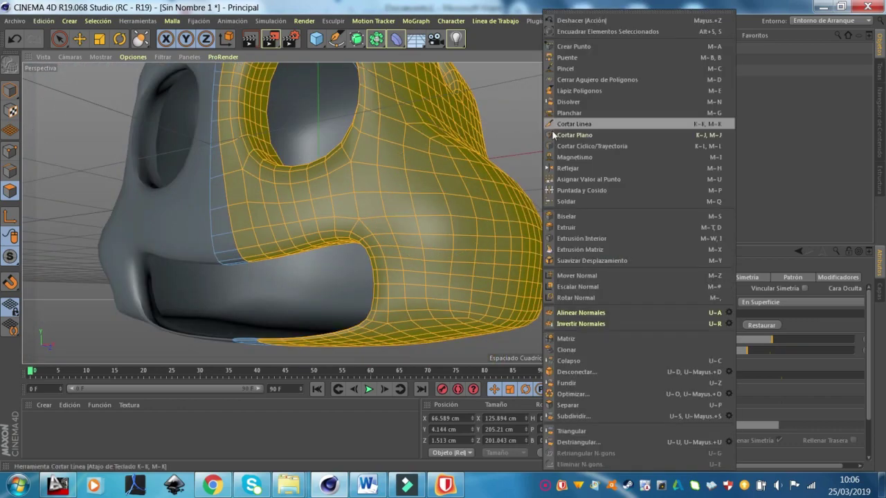
click(570, 118)
mouse_move(569, 112)
alt+mouse_down()
mouse_move(389, 124)
mouse_move(445, 124)
mouse_move(384, 152)
mouse_move(464, 139)
alt+mouse_up()
right_click(464, 138)
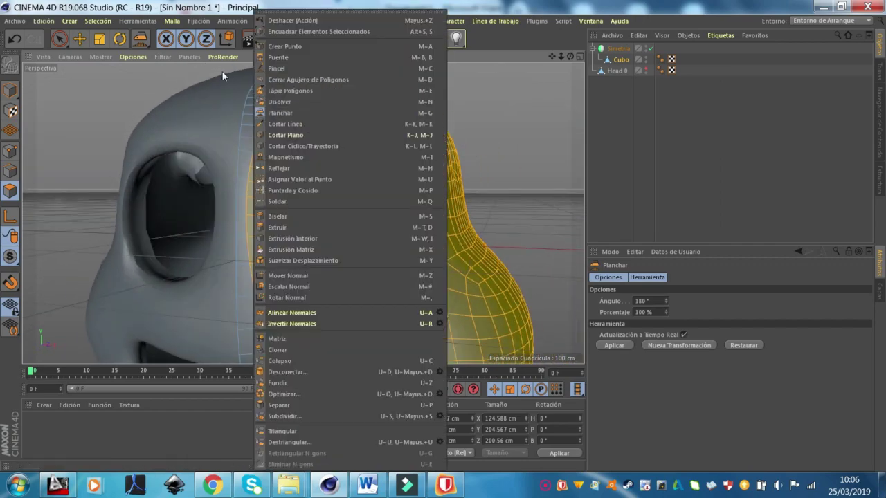
- Inflate the brow area around the eye opening with the Inflar brush (size 52, 37.2% pressure)
click(335, 21)
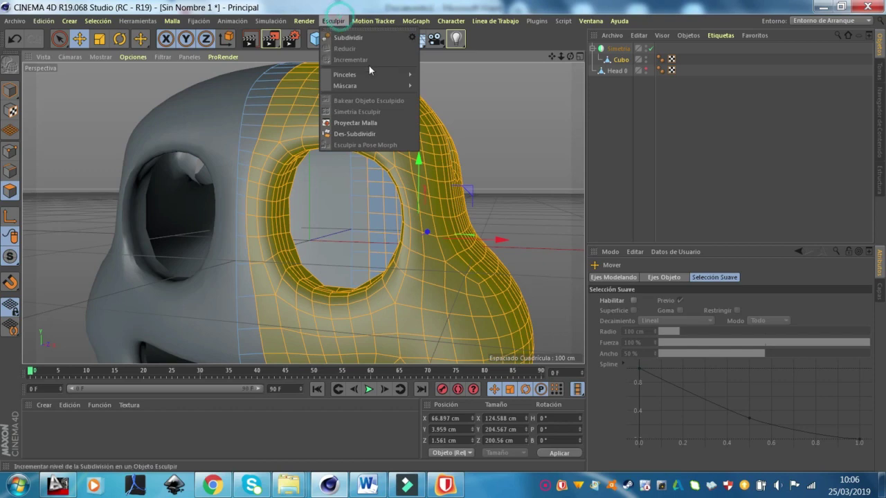
mouse_move(366, 75)
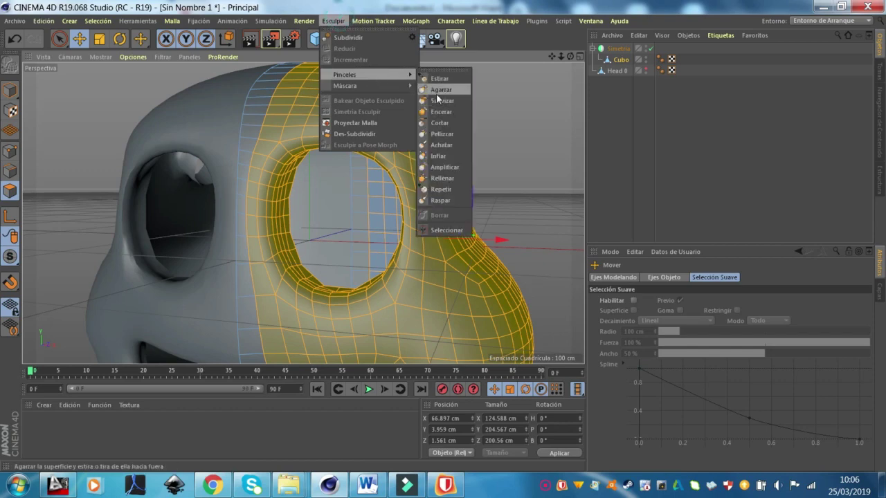
click(444, 155)
scroll(263, 143, up, 3)
drag(322, 129, 438, 142)
scroll(382, 97, down, 3)
mouse_move(382, 97)
alt+mouse_down()
mouse_move(429, 134)
mouse_move(389, 138)
mouse_move(427, 129)
mouse_move(443, 81)
alt+mouse_up()
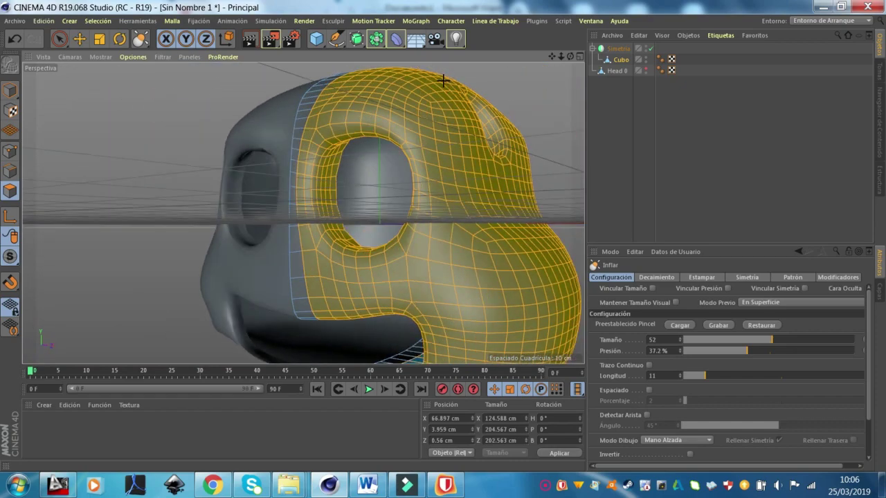
right_click(511, 81)
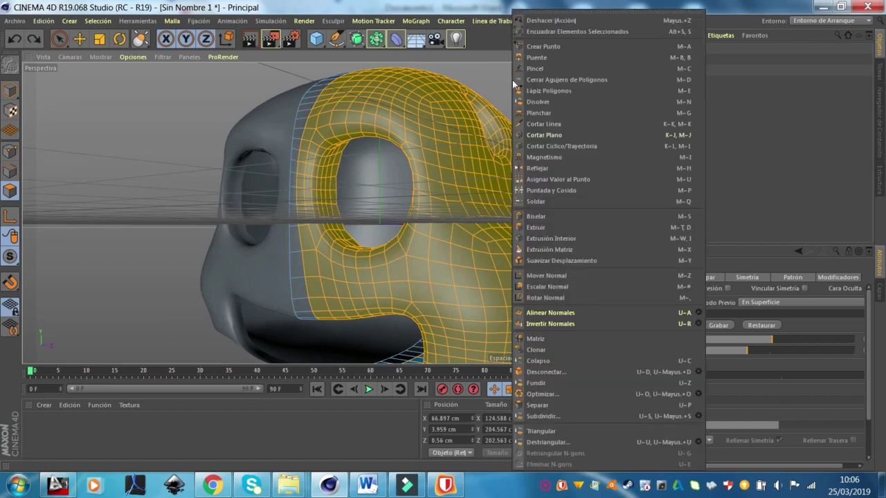
- Select the edge loop around the eye opening and scale it larger
click(540, 115)
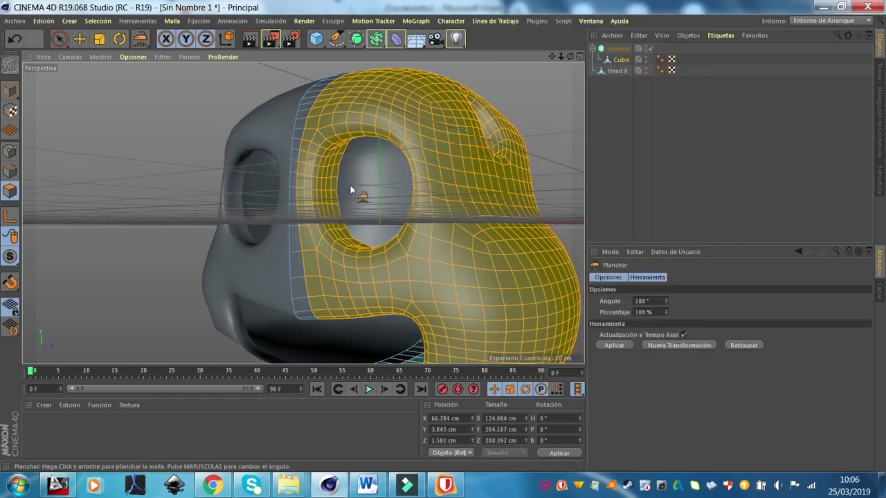
mouse_move(251, 180)
alt+mouse_down()
mouse_move(222, 180)
mouse_move(357, 183)
mouse_move(529, 230)
alt+mouse_up()
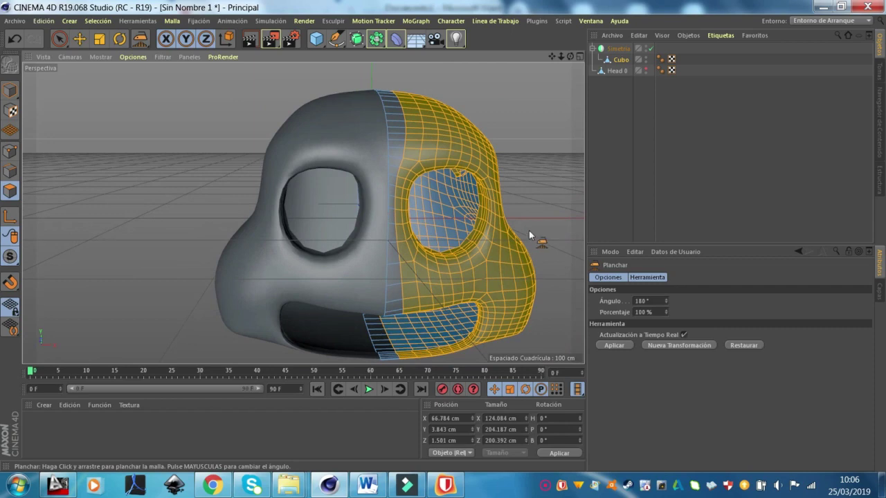
scroll(453, 260, up, 5)
scroll(396, 258, up, 3)
scroll(397, 275, up, 2)
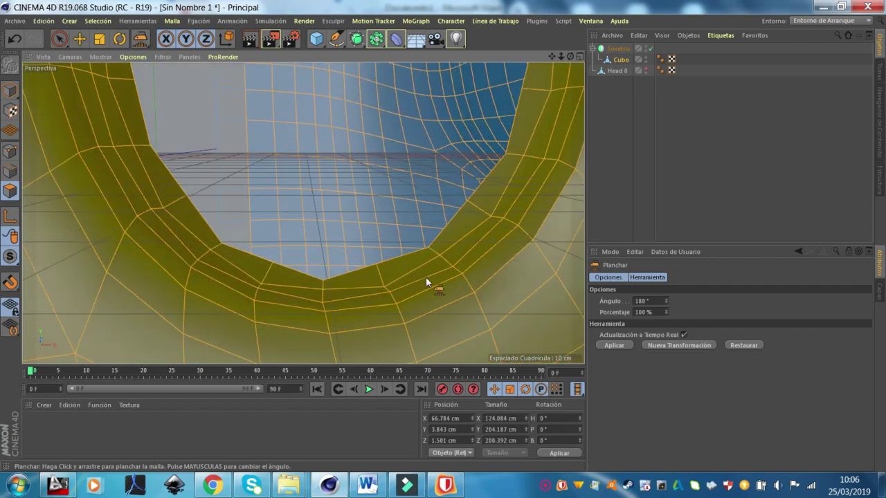
click(4, 176)
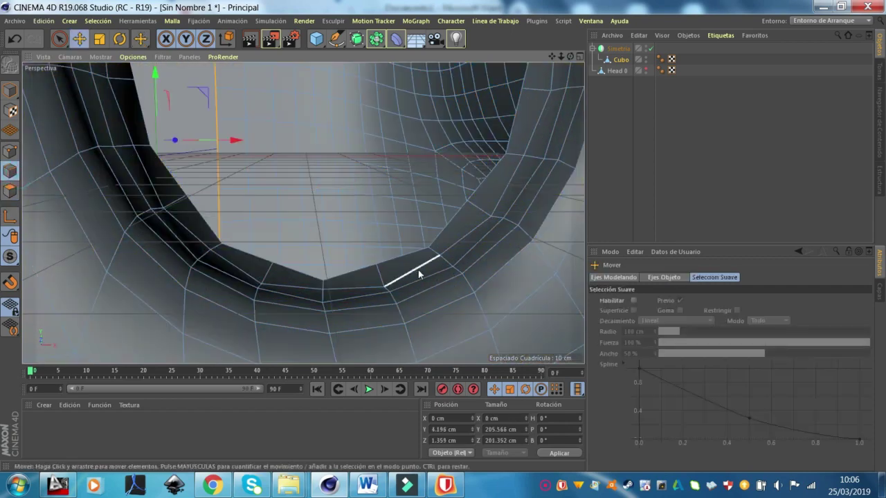
double_click(400, 260)
scroll(423, 235, down, 2)
key(t)
drag(300, 214, 505, 253)
- Fine-tune the eye loop's size, enlarging it further then shrinking it slightly
scroll(514, 209, up, 3)
alt+drag(437, 189, 583, 179)
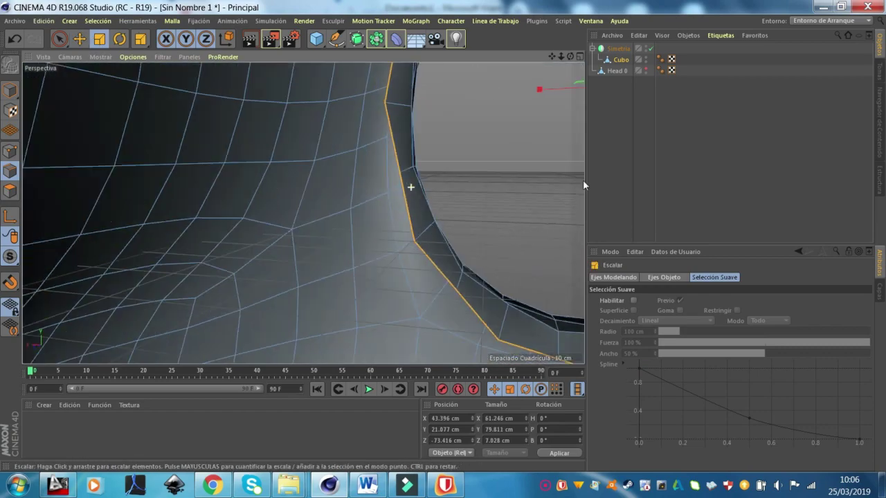
scroll(580, 182, down, 3)
drag(336, 251, 358, 244)
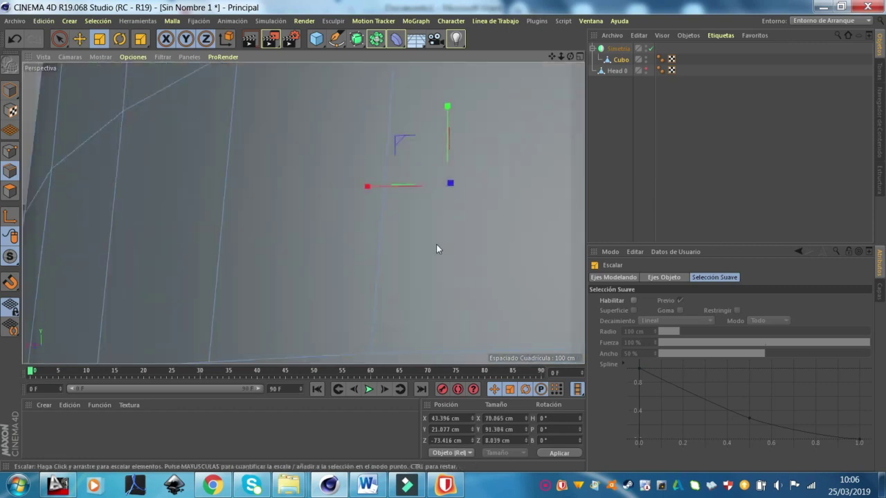
scroll(380, 247, down, 3)
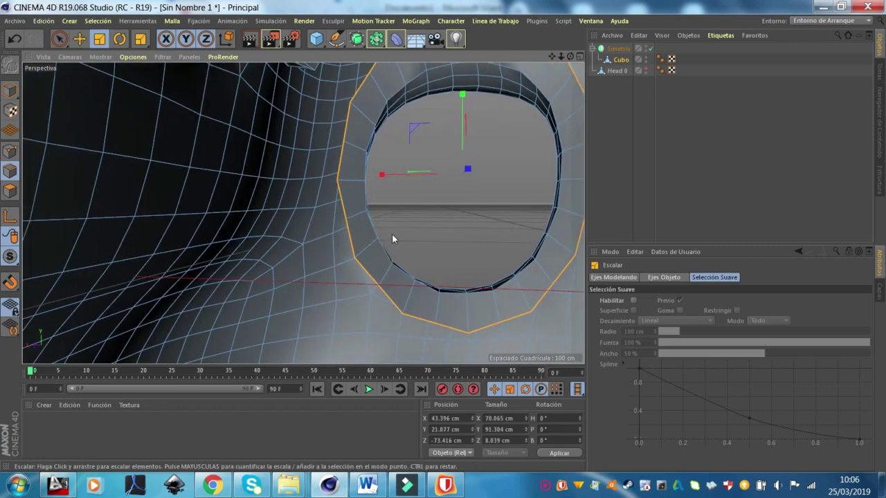
scroll(368, 248, up, 2)
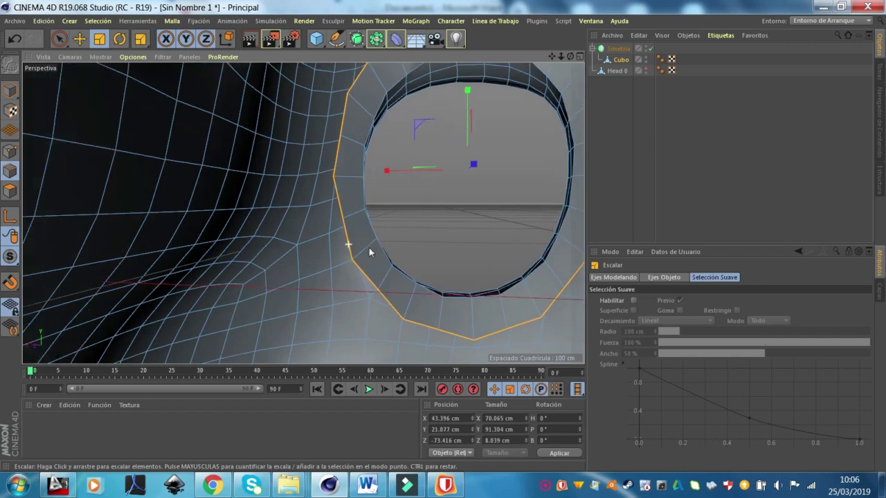
scroll(368, 249, up, 2)
scroll(366, 246, down, 3)
scroll(311, 269, down, 2)
drag(340, 236, 299, 243)
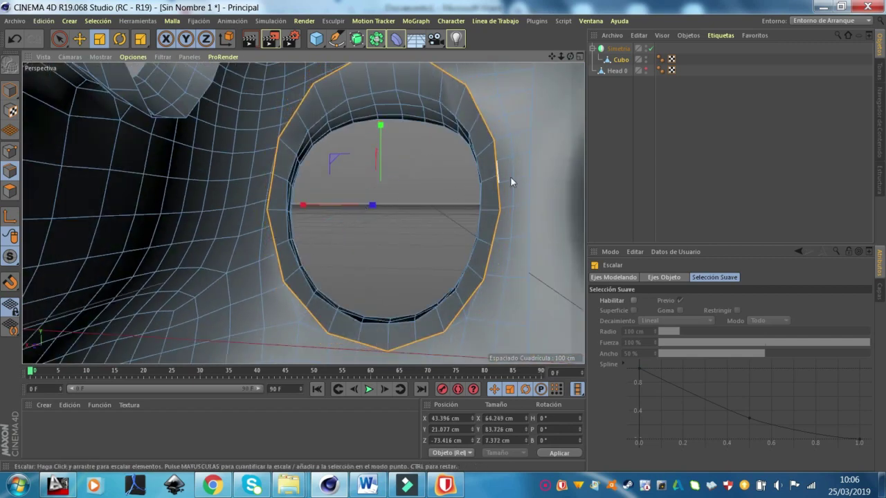
scroll(510, 178, up, 5)
scroll(153, 192, down, 3)
scroll(163, 185, down, 2)
scroll(328, 177, up, 3)
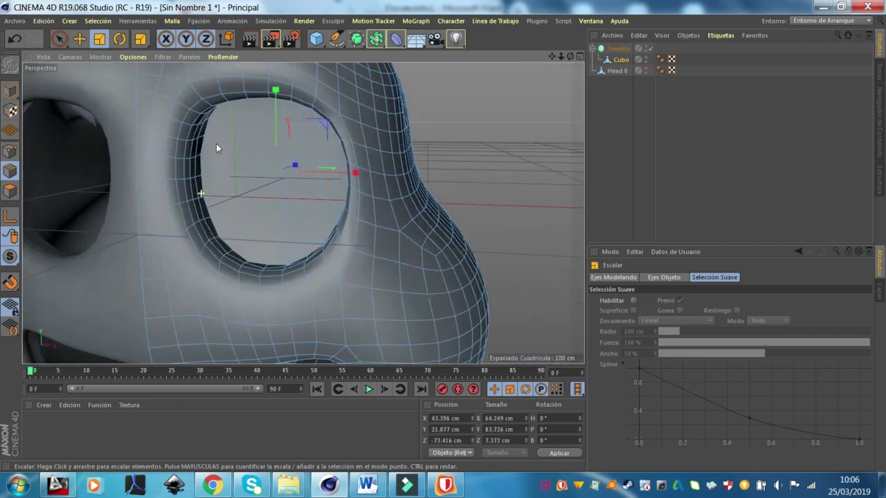
- Return to object mode, view the head from near the front, and select Simetria
click(7, 112)
click(10, 90)
scroll(458, 208, down, 5)
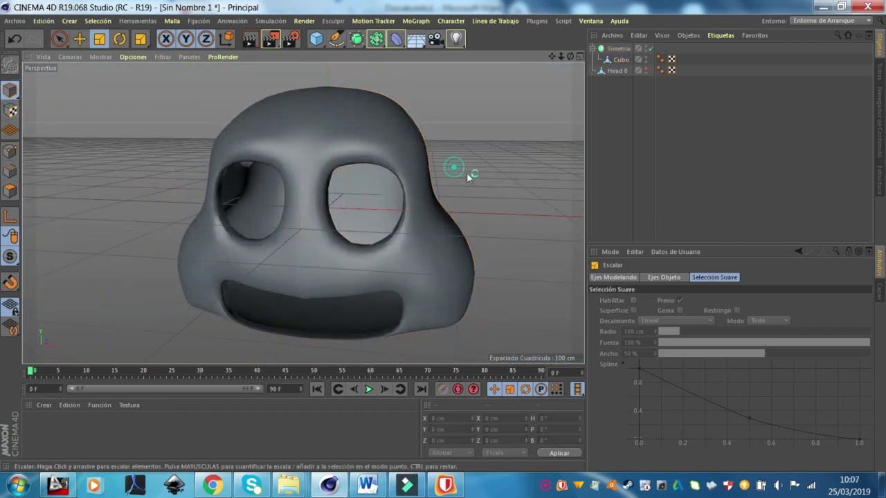
mouse_move(449, 188)
alt+mouse_down()
mouse_move(510, 192)
mouse_move(529, 215)
mouse_move(492, 220)
mouse_move(506, 221)
alt+mouse_up()
scroll(485, 220, up, 3)
click(351, 223)
scroll(391, 212, up, 2)
scroll(347, 160, up, 2)
scroll(346, 155, up, 1)
- Select the Cubo mesh in polygon mode and select all its polygons with Ctrl+A
click(10, 171)
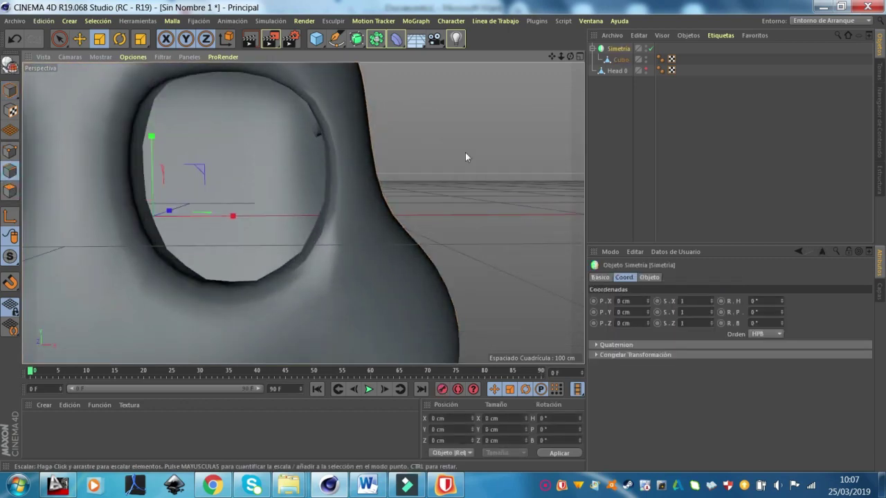
click(618, 60)
double_click(332, 113)
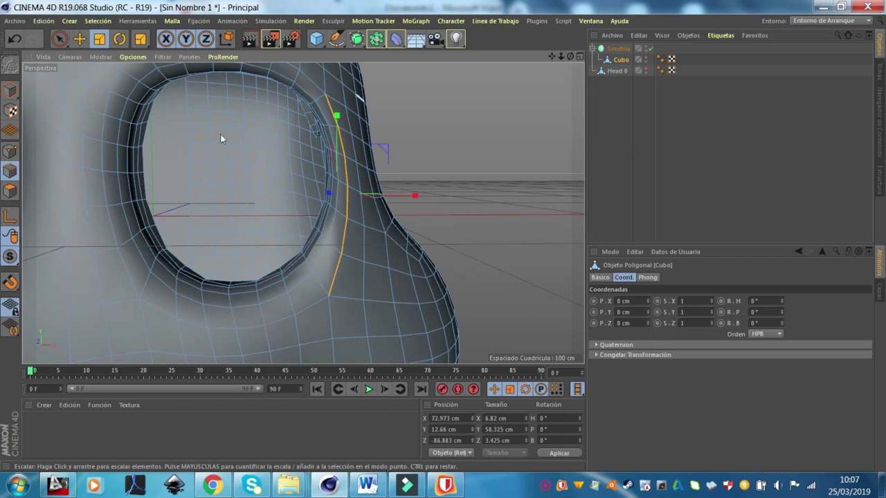
click(10, 192)
click(421, 268)
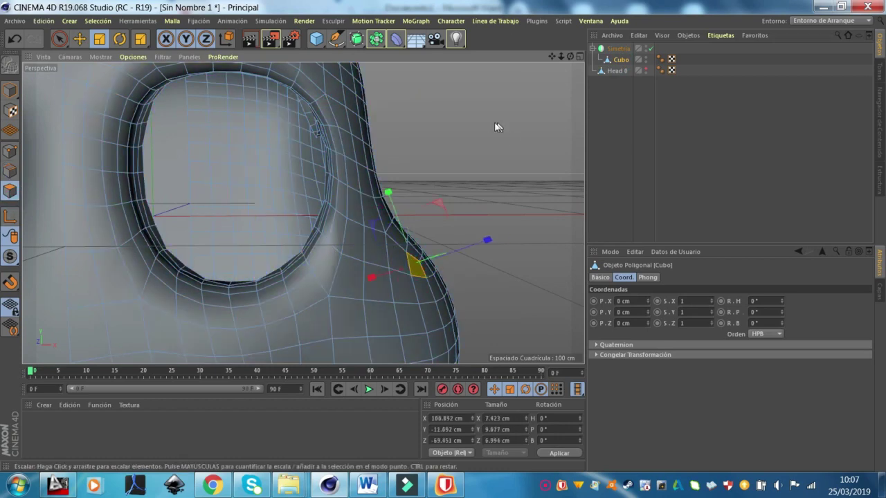
key(ctrl+a)
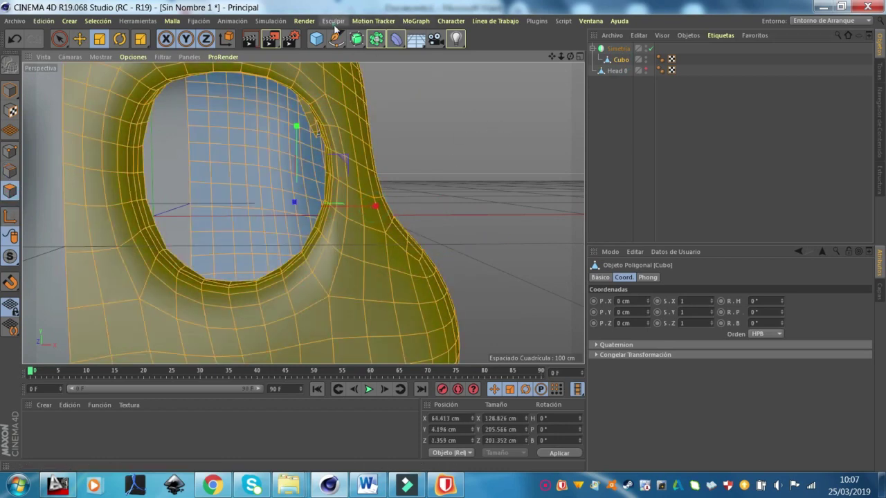
- Pick the Suavizar smooth brush, orbit around the eye hole, then maximise the Derecha view
click(333, 21)
mouse_move(345, 74)
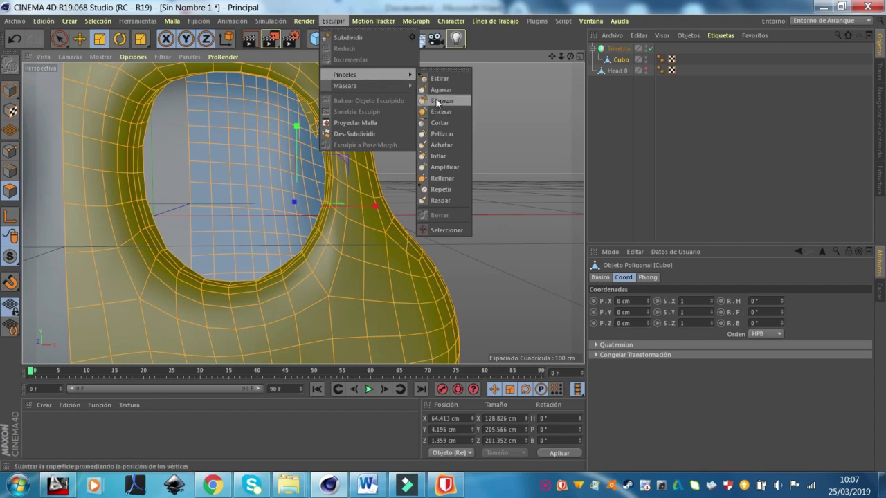
click(437, 101)
alt+drag(466, 172, 519, 159)
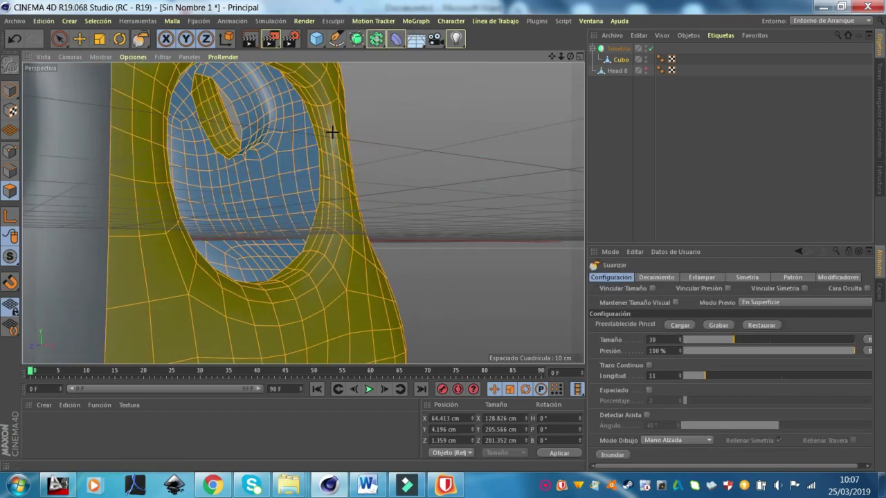
mouse_move(337, 172)
alt+mouse_down()
mouse_move(392, 174)
mouse_move(227, 214)
alt+mouse_up()
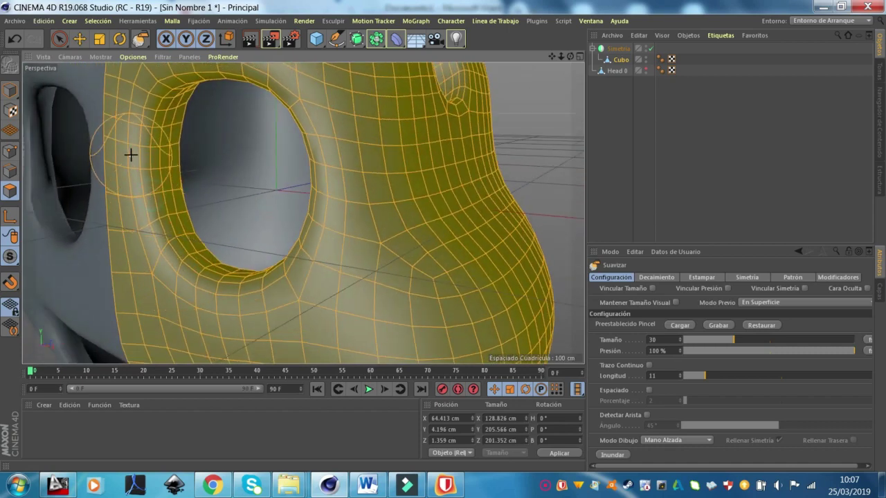
alt+drag(127, 184, 229, 154)
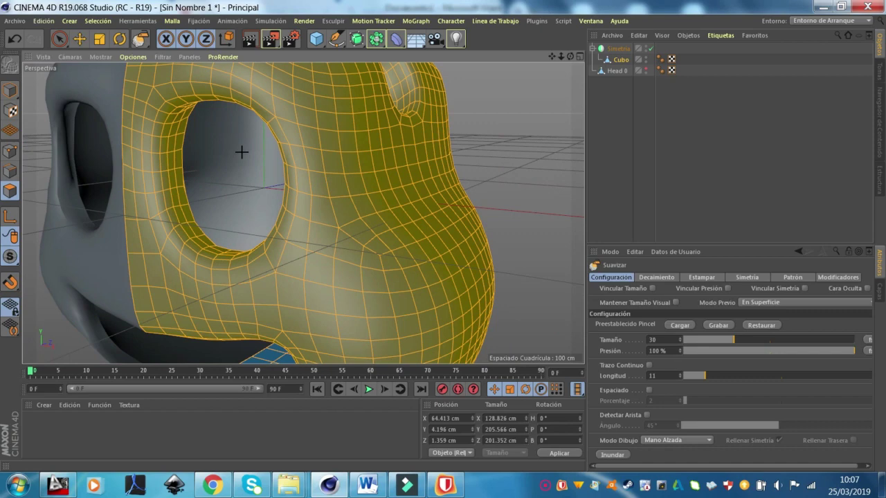
click(580, 57)
click(299, 216)
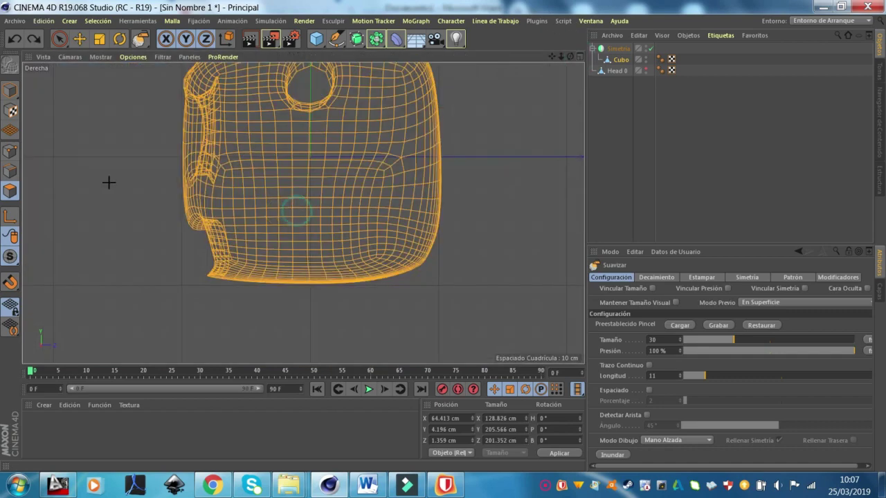
- Reshape the face profile from the side with the Pincel brush, radius 109 cm
key(m)
click(132, 70)
scroll(158, 91, up, 2)
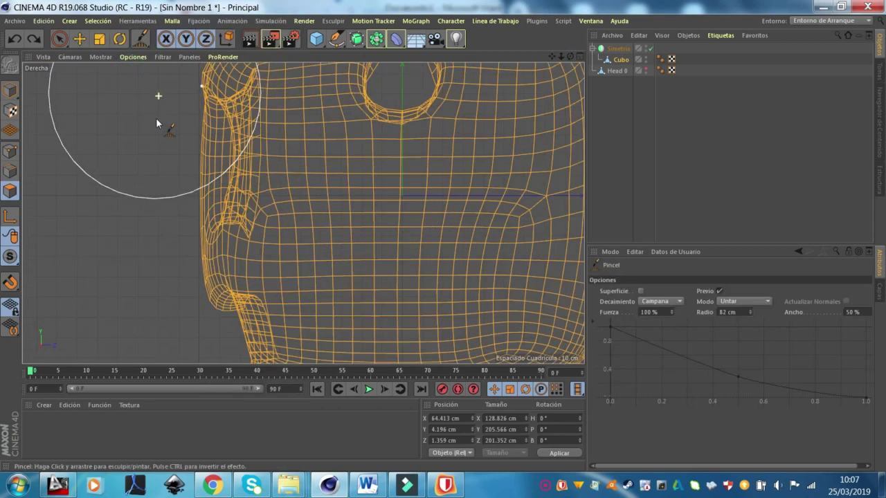
scroll(193, 164, down, 3)
mouse_move(191, 153)
mouse_down()
mouse_move(198, 168)
mouse_move(232, 179)
mouse_move(233, 118)
mouse_move(247, 184)
mouse_move(241, 232)
mouse_move(287, 194)
mouse_move(269, 184)
mouse_move(277, 182)
mouse_move(256, 184)
mouse_up()
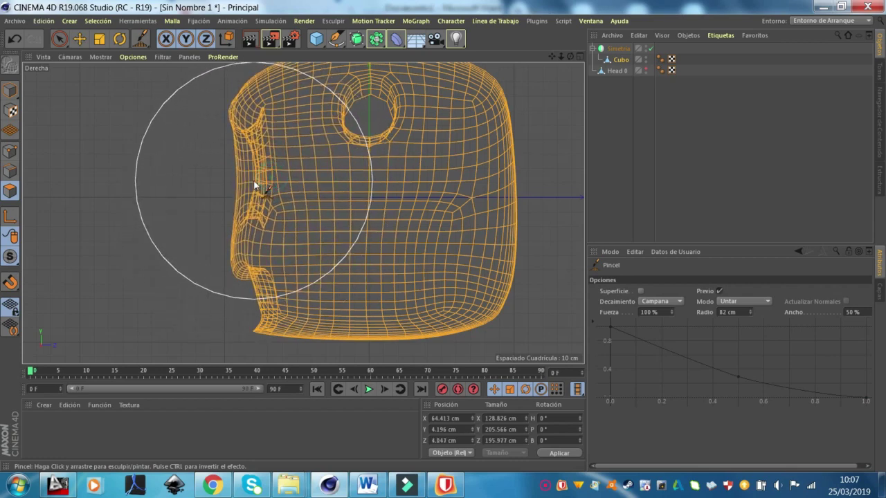
scroll(252, 198, down, 2)
scroll(292, 131, up, 2)
drag(417, 256, 448, 309)
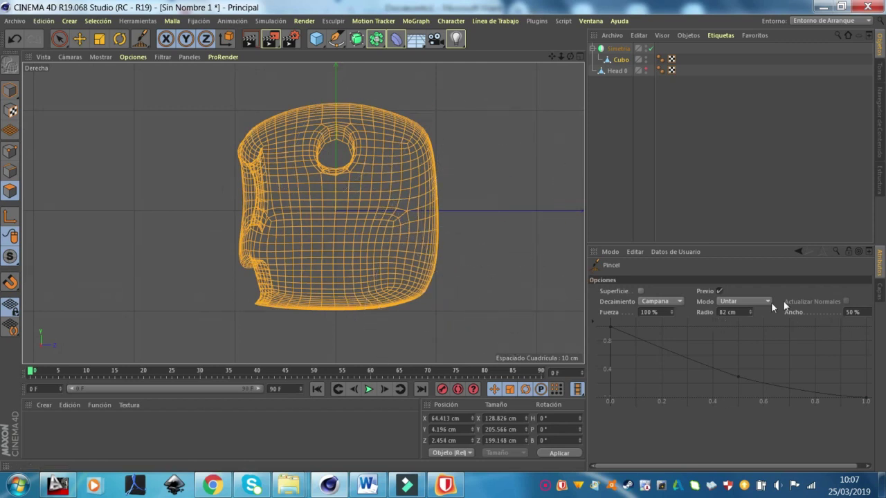
drag(749, 312, 752, 308)
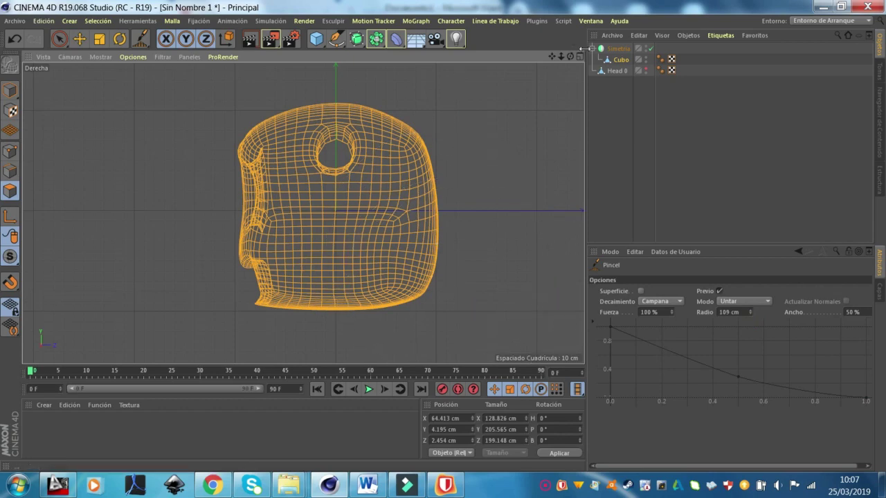
- Deselect Simetria, switch to the Move tool, select Cubo, and restore the four-view layout
middle_click(409, 69)
middle_click(301, 53)
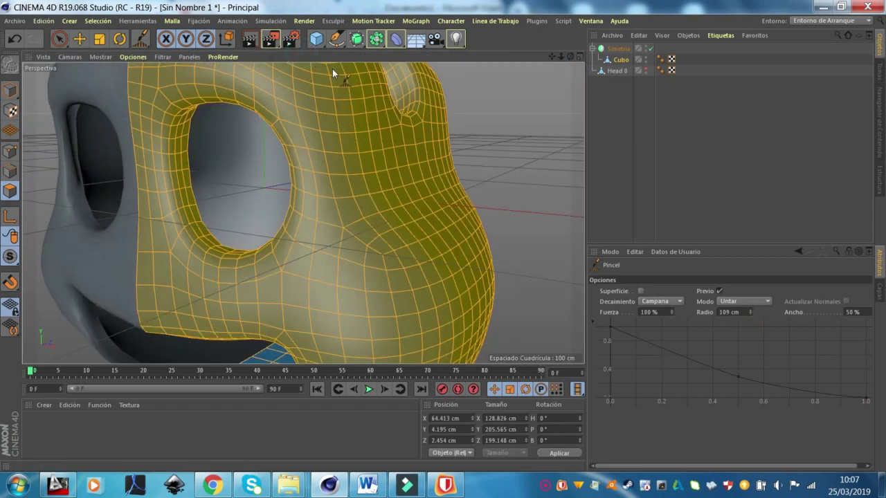
click(587, 50)
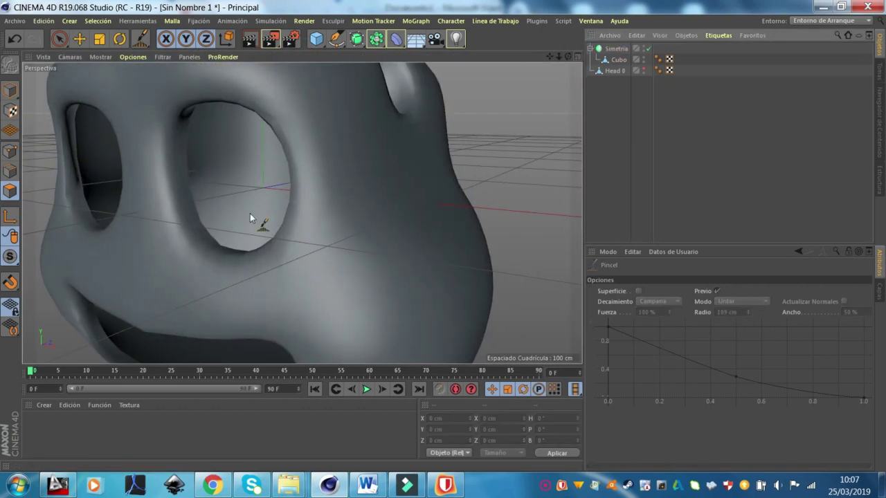
key(e)
click(616, 48)
click(630, 154)
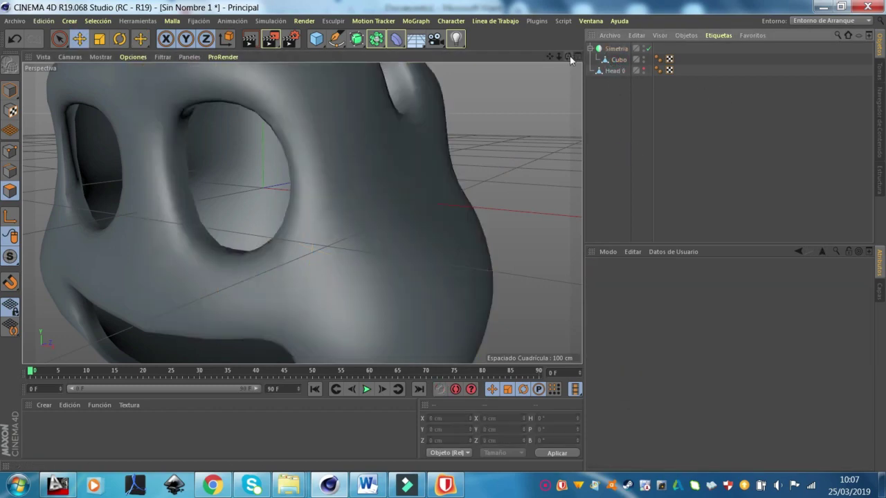
click(620, 60)
click(576, 57)
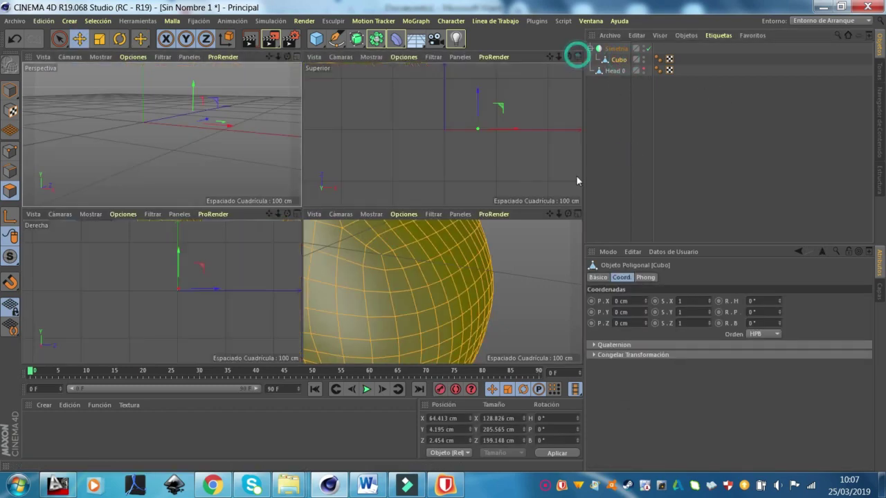
- In the maximised Frontal view, choose the Pincel smear brush with a 77 cm radius
middle_click(576, 204)
right_click(476, 115)
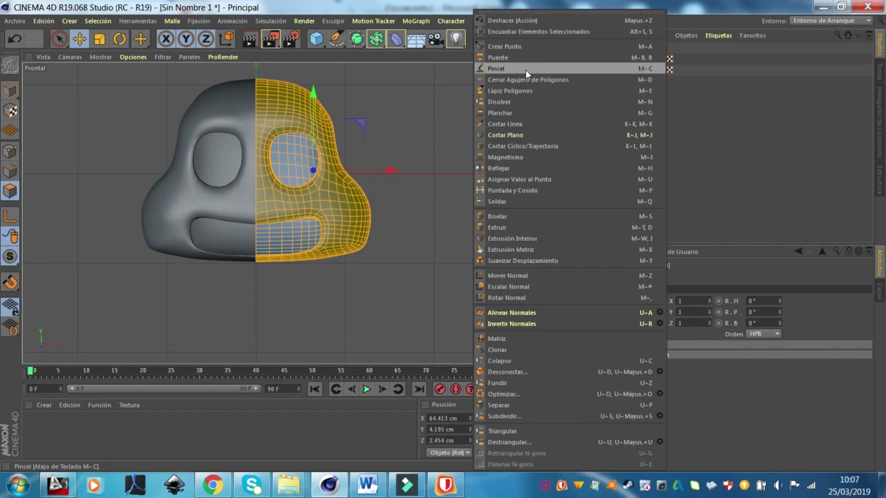
click(526, 69)
click(749, 313)
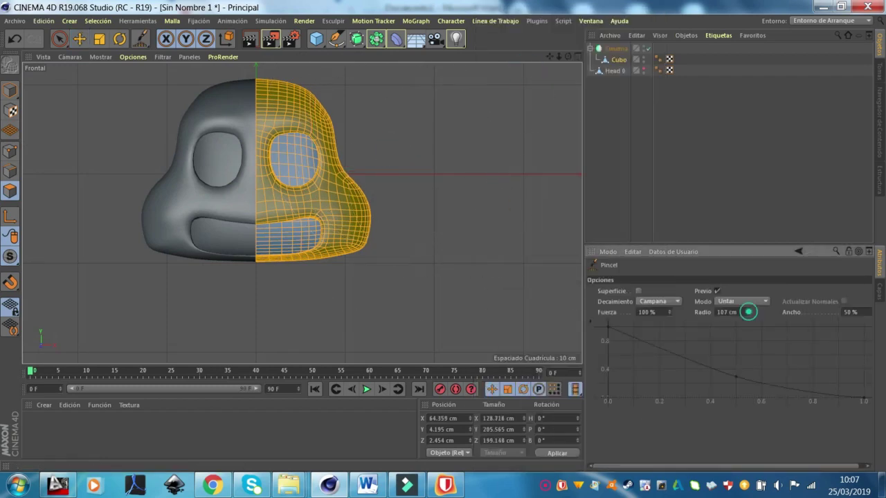
drag(746, 311, 747, 315)
scroll(340, 154, up, 3)
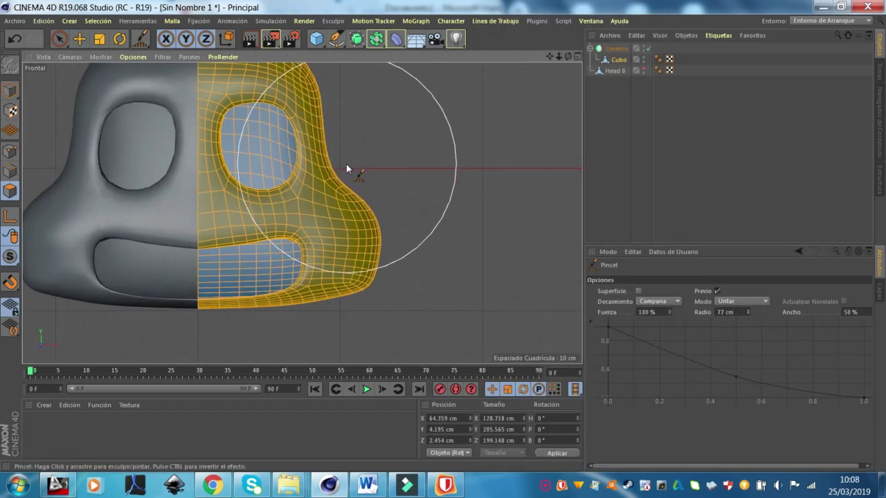
- Smear the nose bulge into shape and press down the crown and upper right of the head
drag(406, 269, 417, 221)
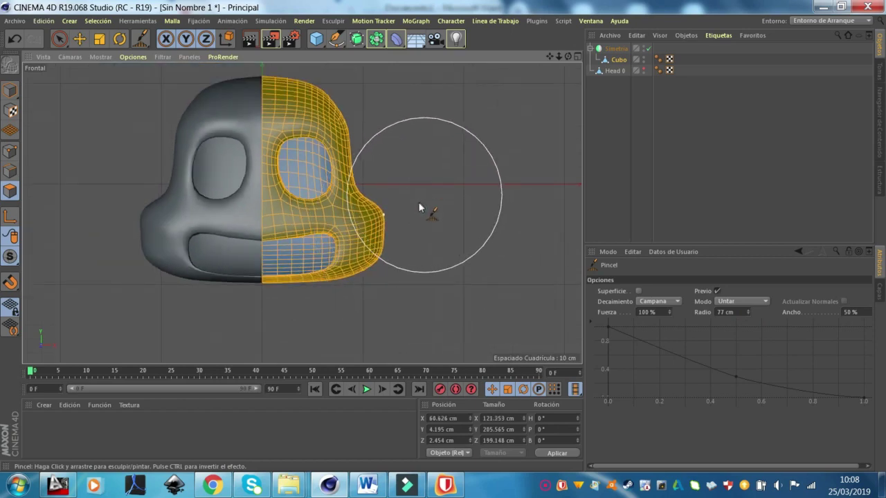
scroll(409, 222, up, 1)
mouse_move(404, 212)
mouse_down()
mouse_move(408, 288)
mouse_move(395, 316)
mouse_up()
scroll(408, 286, down, 2)
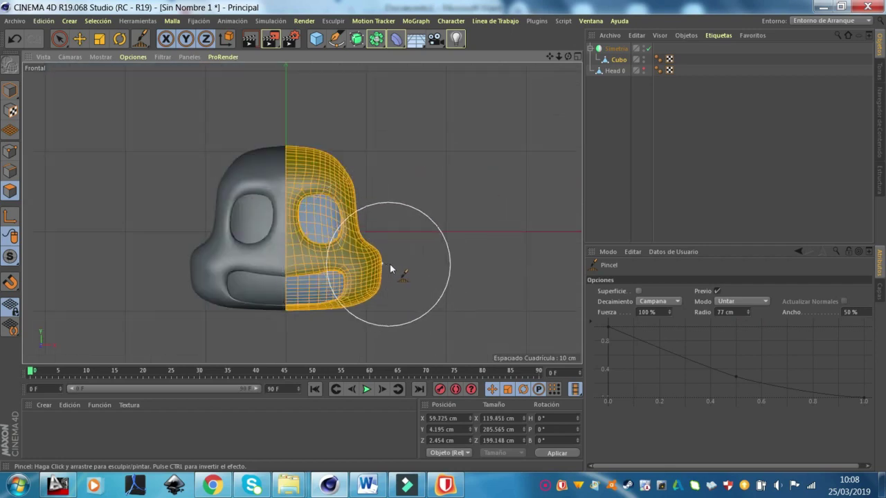
scroll(391, 266, up, 1)
mouse_move(416, 286)
mouse_down()
mouse_move(438, 275)
mouse_move(398, 207)
mouse_up()
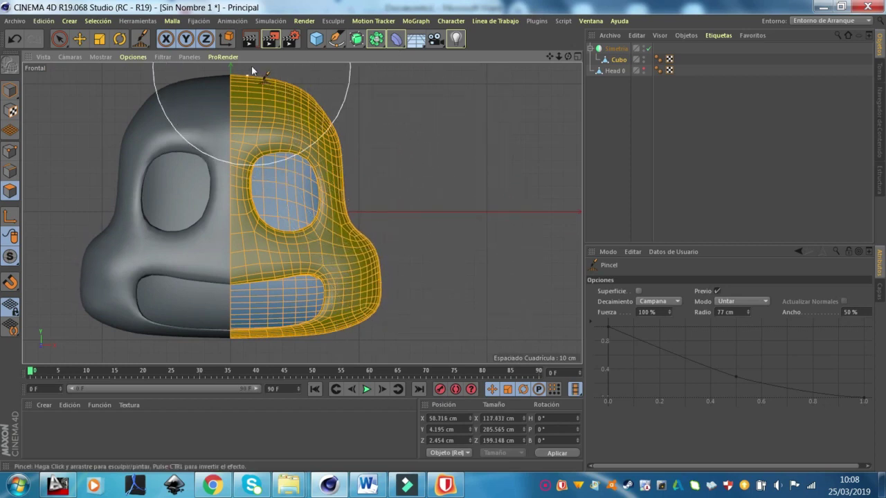
drag(235, 67, 237, 77)
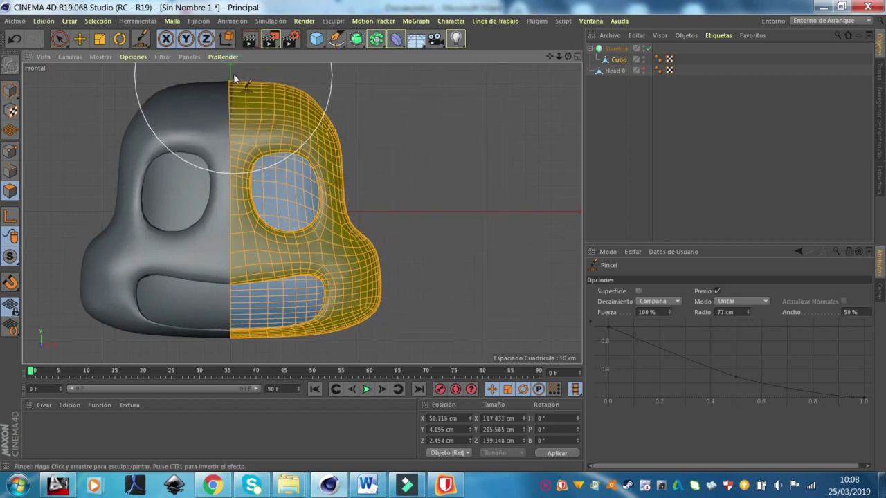
drag(340, 79, 361, 112)
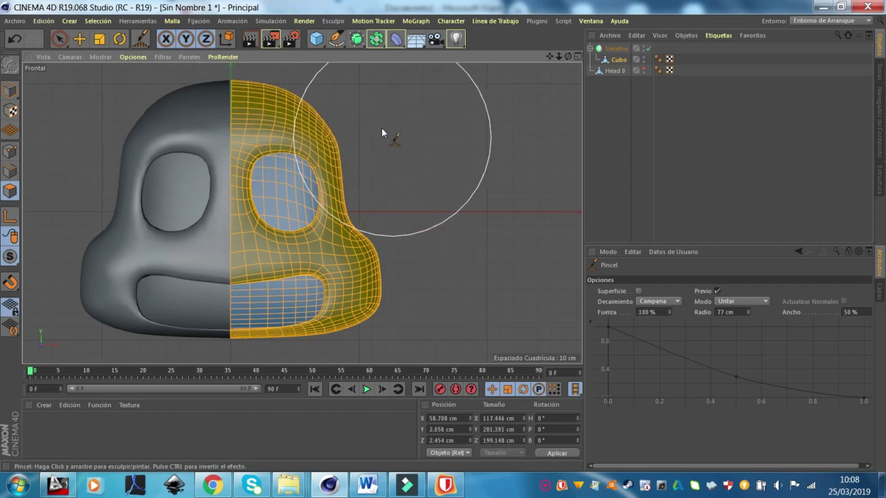
scroll(388, 145, down, 2)
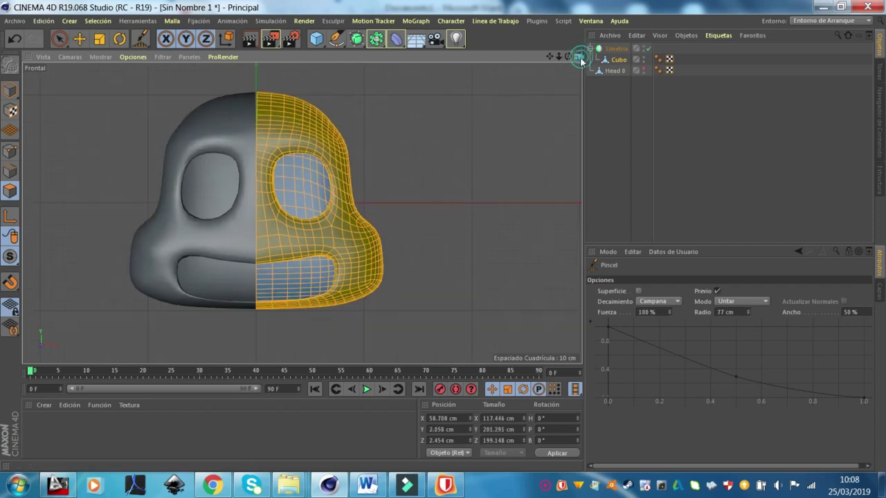
- Smear the head's side profile near the nose in the maximised right view
click(578, 58)
click(296, 56)
mouse_move(531, 194)
alt+mouse_down()
mouse_move(402, 177)
mouse_move(452, 184)
mouse_move(444, 178)
alt+mouse_up()
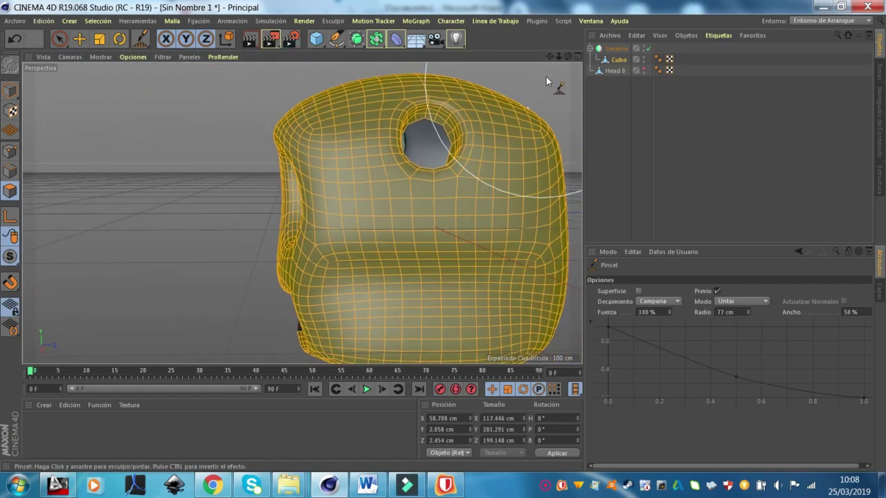
click(577, 56)
click(296, 214)
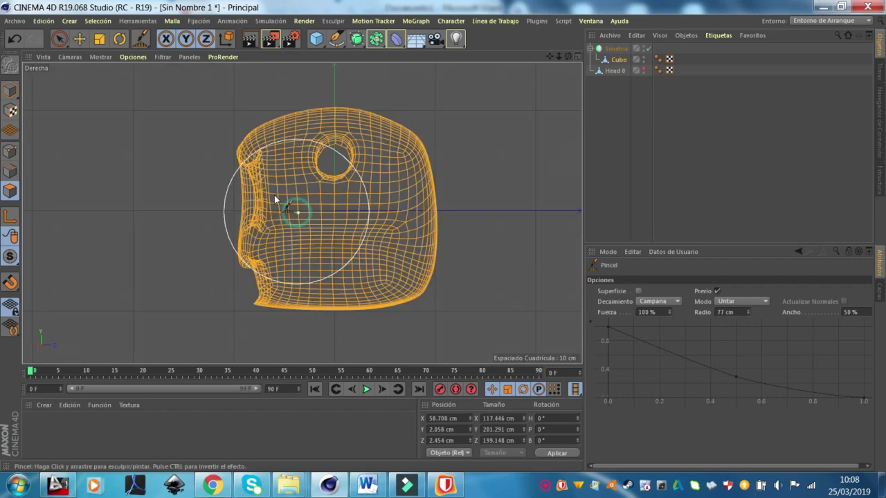
drag(208, 148, 287, 203)
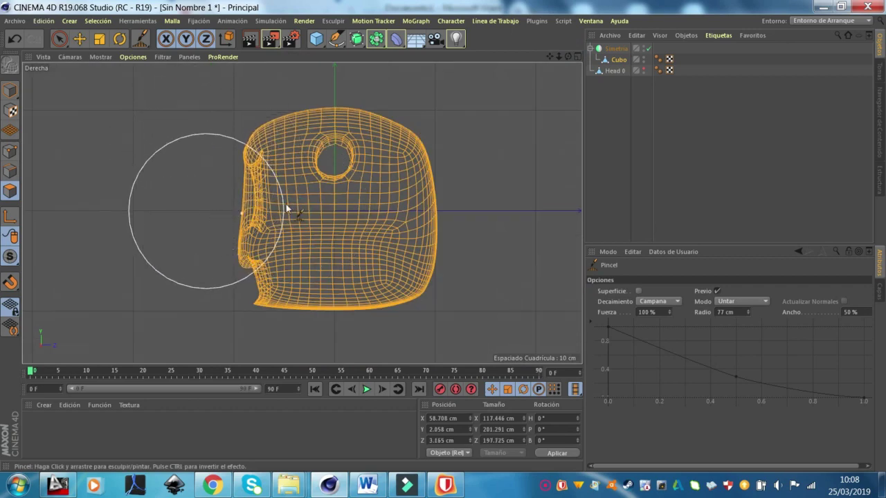
click(242, 140)
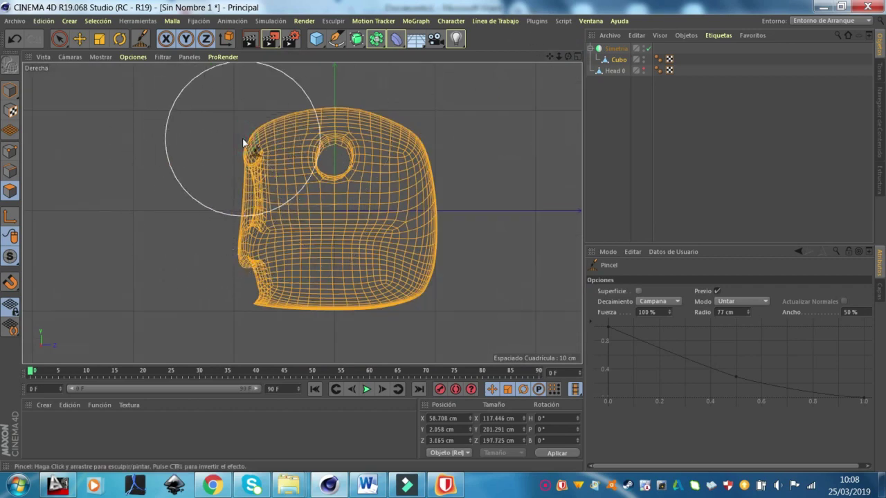
drag(212, 219, 216, 221)
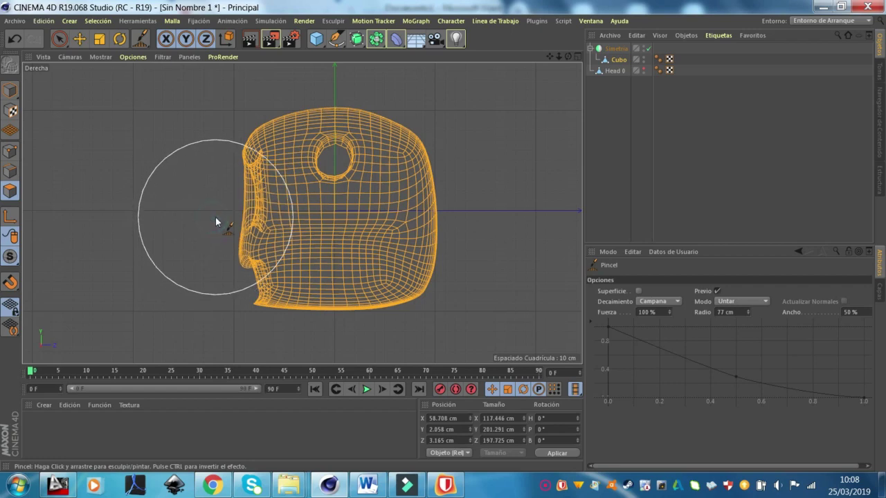
click(578, 61)
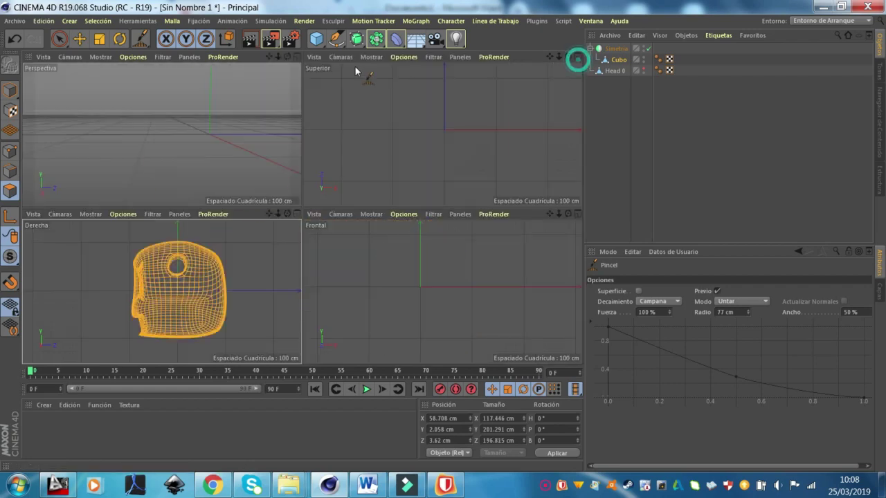
- Select the centre seam edge loop and set its Tamaño X and Posición X to 0
click(293, 55)
key(e)
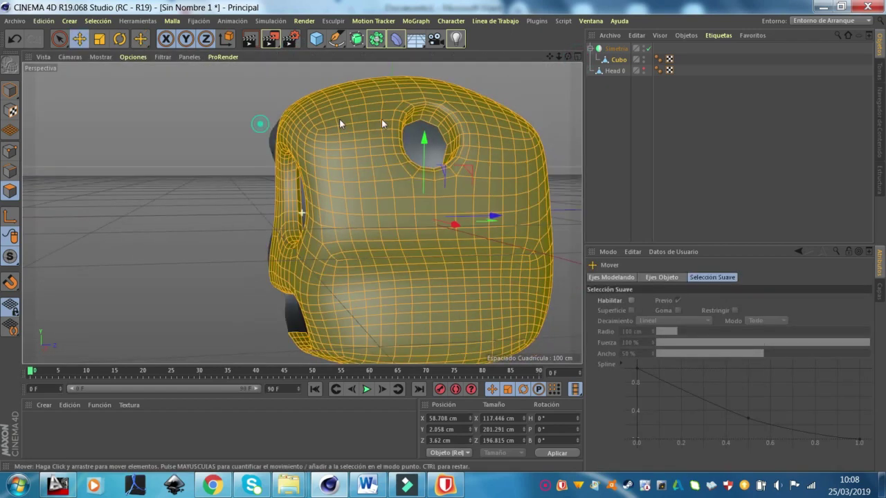
alt+drag(339, 118, 417, 122)
click(10, 171)
alt+drag(200, 87, 237, 93)
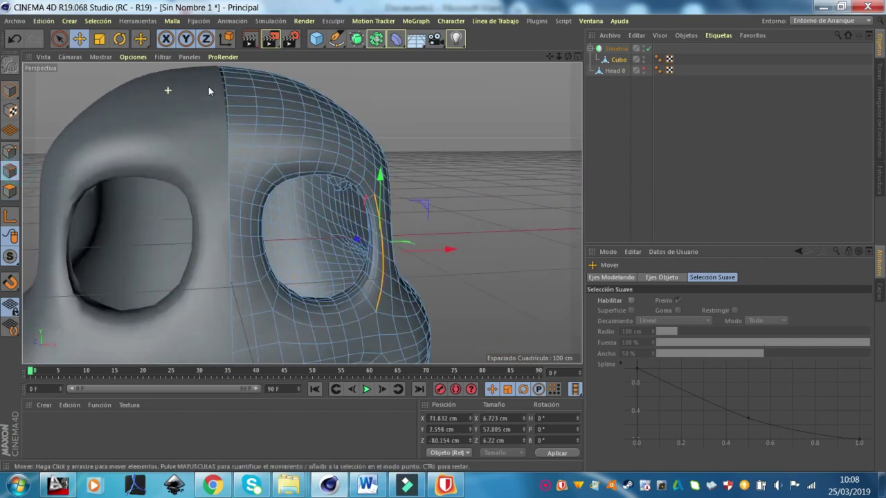
double_click(227, 87)
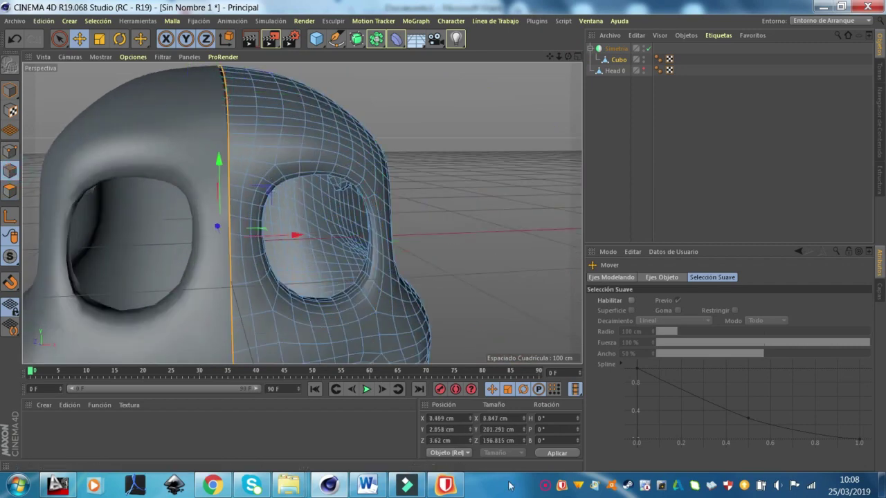
text(0)
key(Return)
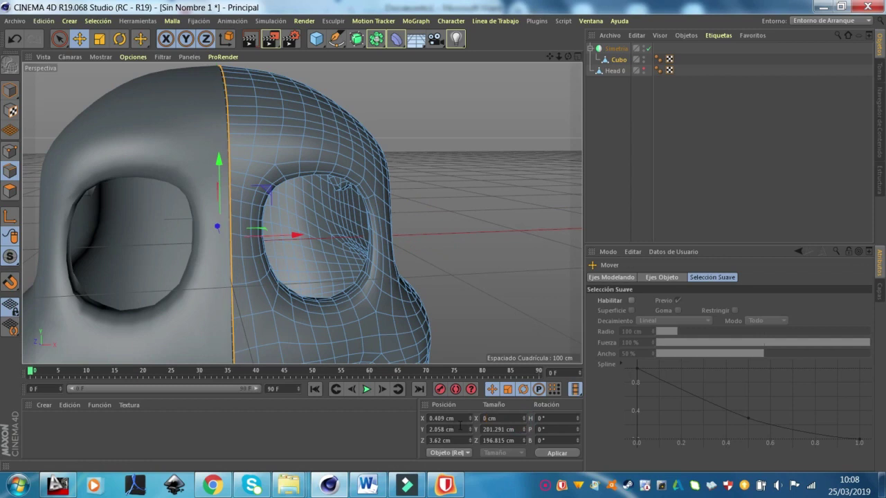
text(0)
key(Return)
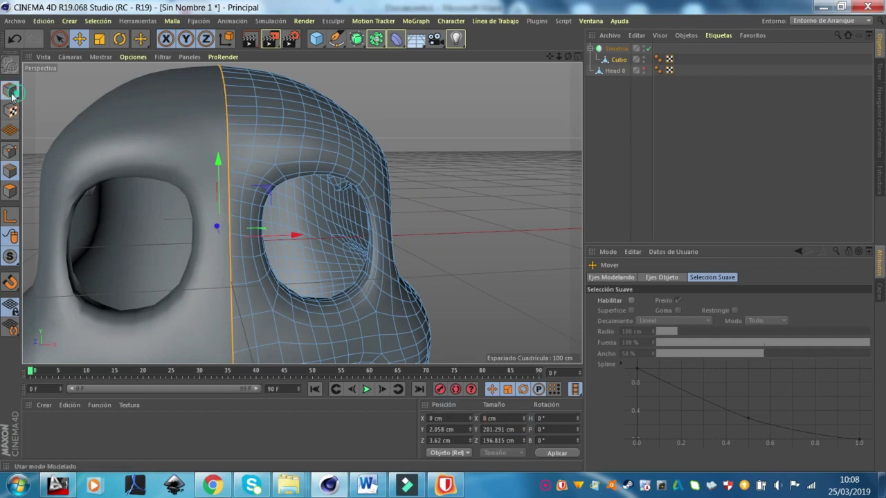
- Drag Cubo out of Simetria so it sits below Head 0 in the hierarchy
click(9, 90)
click(616, 49)
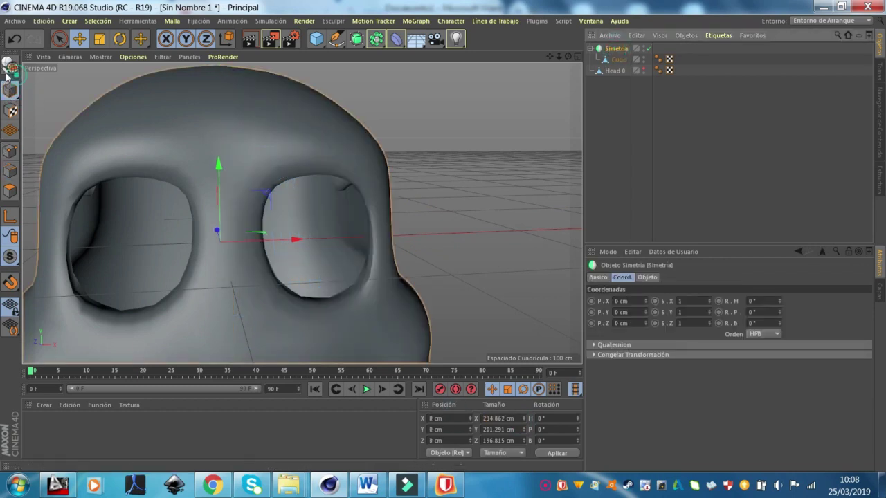
click(440, 140)
scroll(441, 140, down, 3)
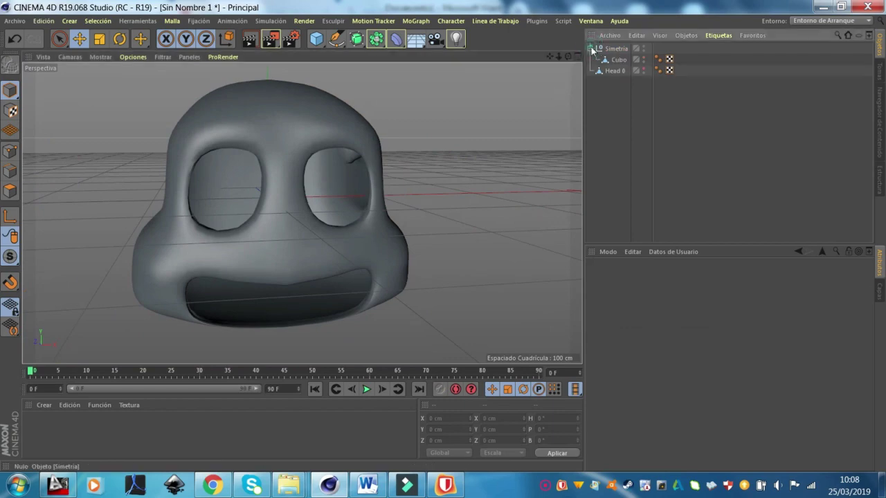
drag(629, 66, 623, 75)
click(502, 90)
mouse_move(500, 232)
alt+mouse_down()
mouse_move(391, 211)
mouse_move(466, 180)
mouse_move(339, 209)
mouse_move(411, 222)
mouse_move(542, 196)
mouse_move(512, 234)
mouse_move(337, 115)
mouse_move(387, 82)
mouse_move(355, 235)
mouse_move(458, 225)
mouse_move(263, 106)
alt+mouse_up()
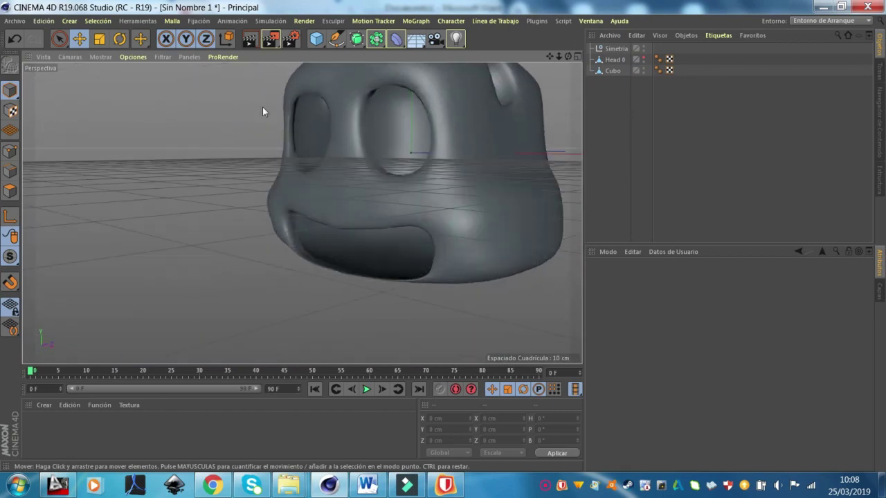
- Add a new cube, scale it to about half size, and move it toward the mouth
click(325, 43)
click(444, 55)
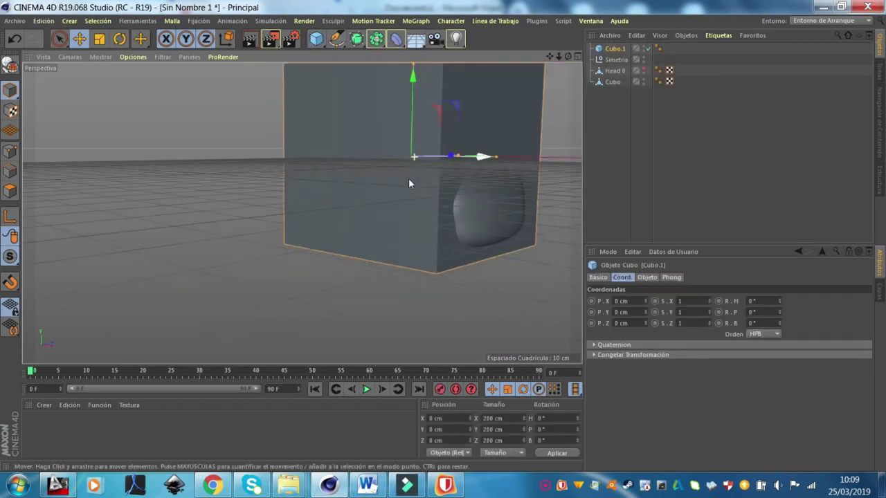
scroll(457, 194, down, 5)
key(t)
mouse_move(444, 238)
alt+mouse_down()
mouse_move(523, 143)
mouse_move(356, 260)
alt+mouse_up()
key(e)
drag(366, 229, 313, 240)
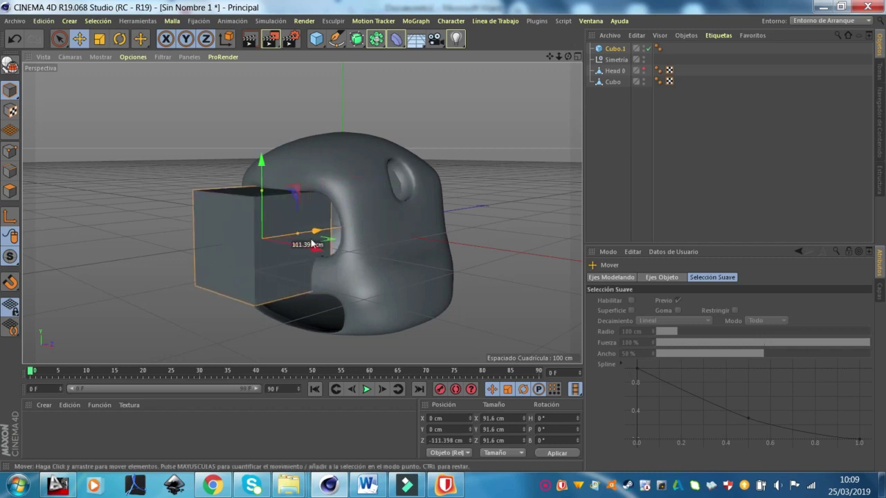
- Shape the cube into a 128.491 × 39.776 × 150.471 cm slab jutting from the mouth
drag(260, 192, 299, 236)
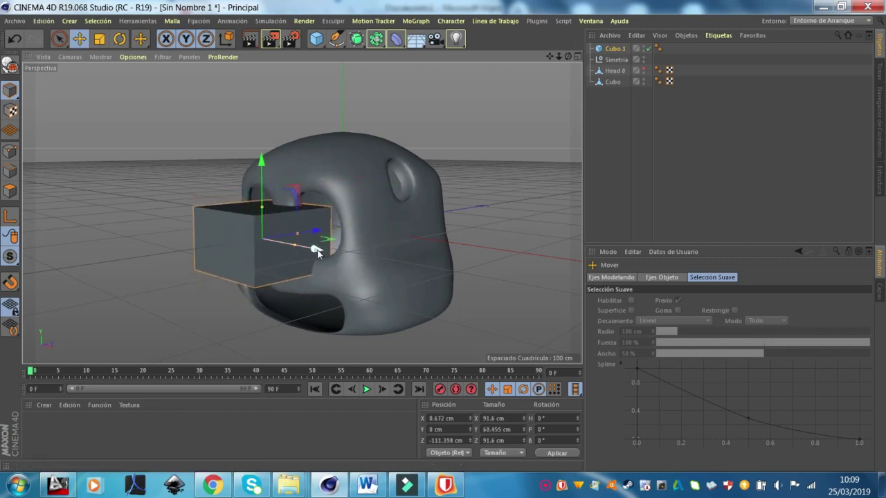
mouse_move(265, 209)
mouse_down()
mouse_move(263, 237)
mouse_move(269, 220)
mouse_move(377, 265)
mouse_up()
scroll(320, 305, up, 5)
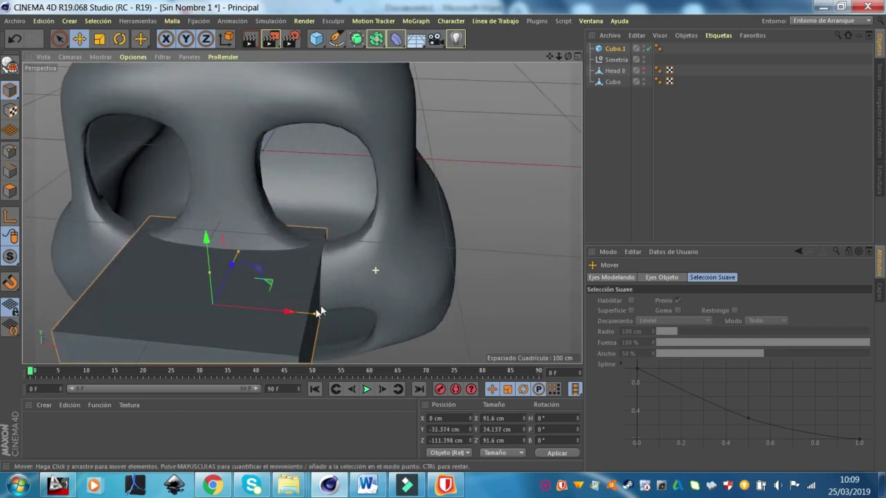
drag(321, 312, 359, 318)
mouse_move(423, 239)
alt+mouse_down()
mouse_move(289, 238)
mouse_move(288, 127)
mouse_move(252, 84)
mouse_move(254, 96)
alt+mouse_up()
scroll(288, 127, up, 3)
scroll(348, 227, down, 5)
mouse_move(370, 186)
mouse_down()
mouse_move(405, 177)
mouse_move(483, 255)
mouse_move(439, 195)
mouse_move(424, 254)
mouse_move(407, 258)
mouse_move(418, 258)
mouse_up()
mouse_move(396, 219)
alt+mouse_down()
mouse_move(519, 208)
mouse_move(524, 235)
mouse_move(486, 222)
mouse_move(517, 190)
mouse_move(555, 195)
mouse_move(465, 225)
mouse_move(360, 284)
alt+mouse_up()
alt+drag(410, 268, 470, 242)
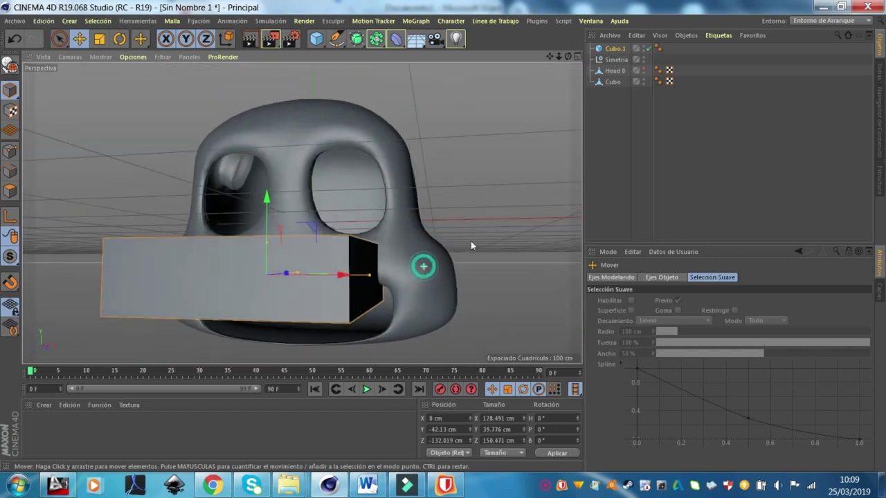
click(435, 299)
mouse_move(435, 299)
alt+mouse_down()
mouse_move(443, 197)
mouse_move(110, 221)
alt+mouse_up()
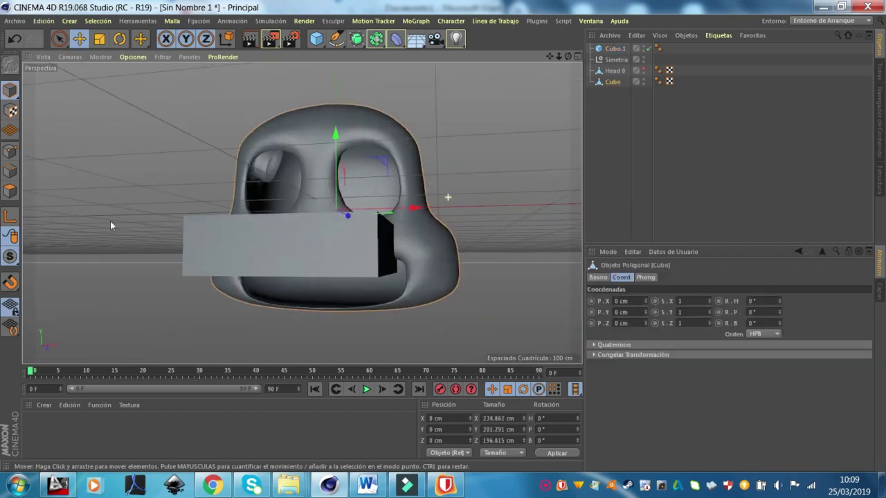
- Split the head half into Cubo.2, delete the original Cubo, and parent Cubo.2 under a new Simetria
click(10, 191)
right_click(367, 115)
click(400, 395)
click(613, 81)
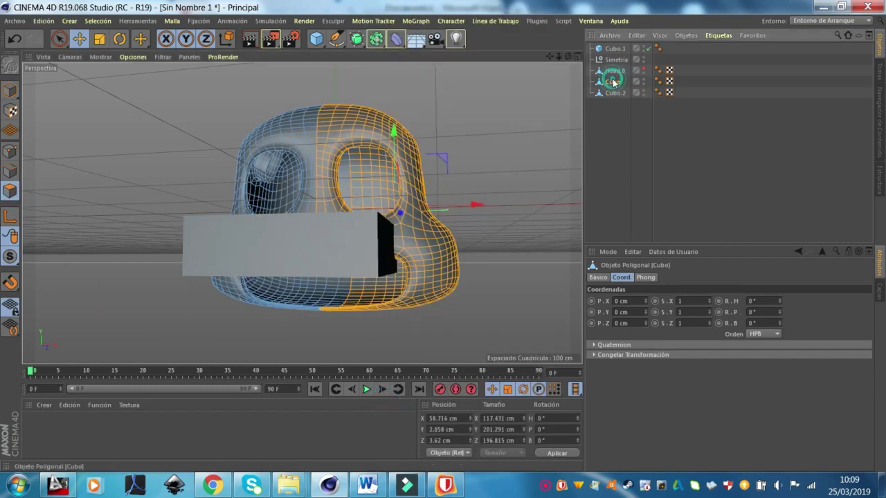
key(Delete)
click(612, 82)
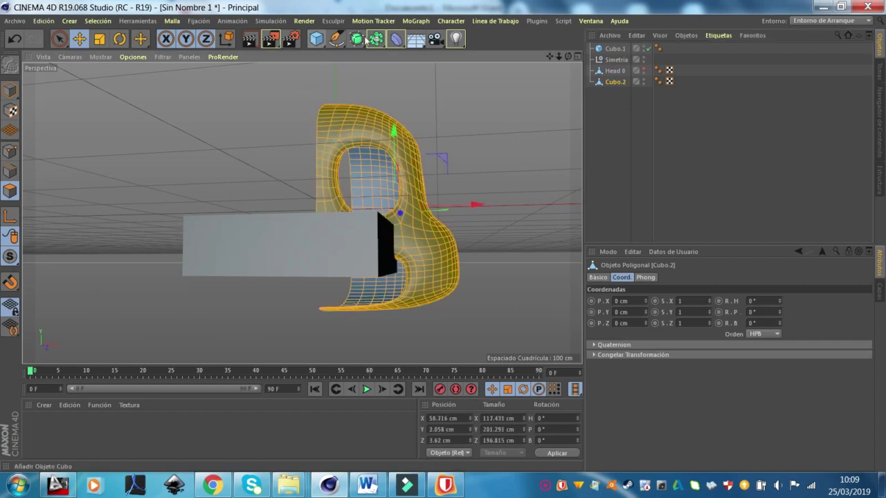
click(366, 40)
click(533, 93)
click(612, 92)
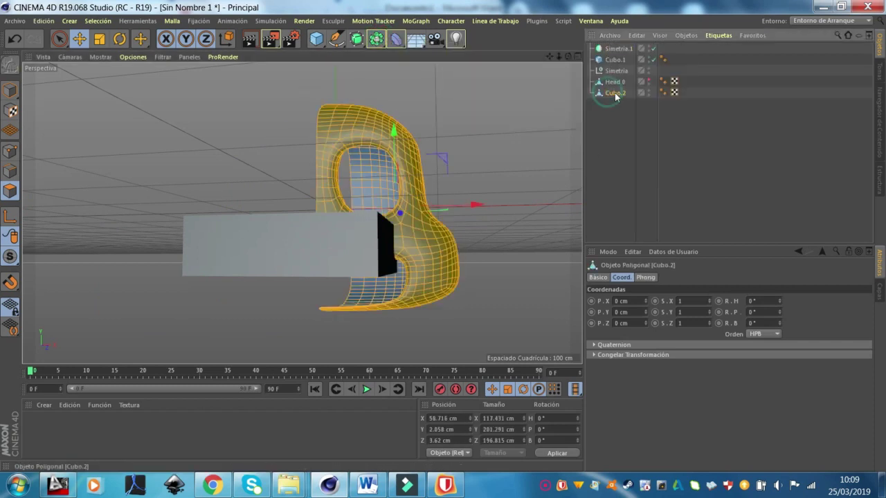
drag(616, 43, 616, 48)
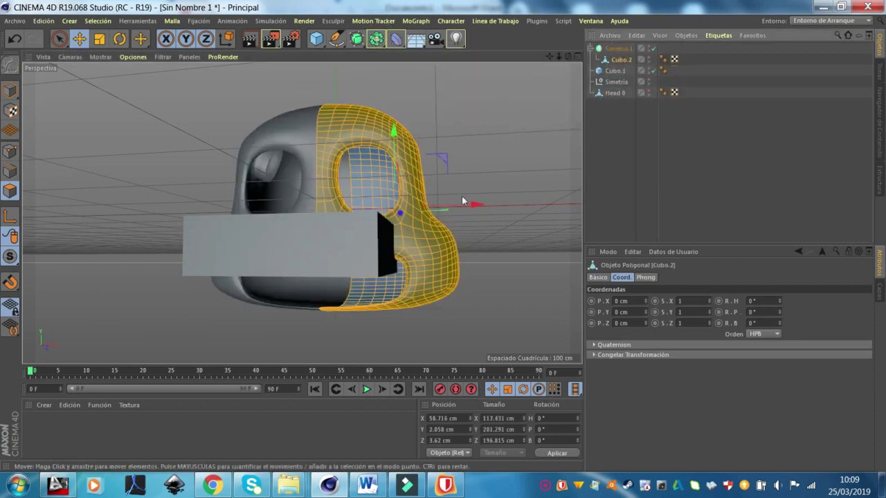
- In the front view, ring-select the outer rim polygons and fill-select the faces inside it
middle_click(454, 250)
middle_click(455, 250)
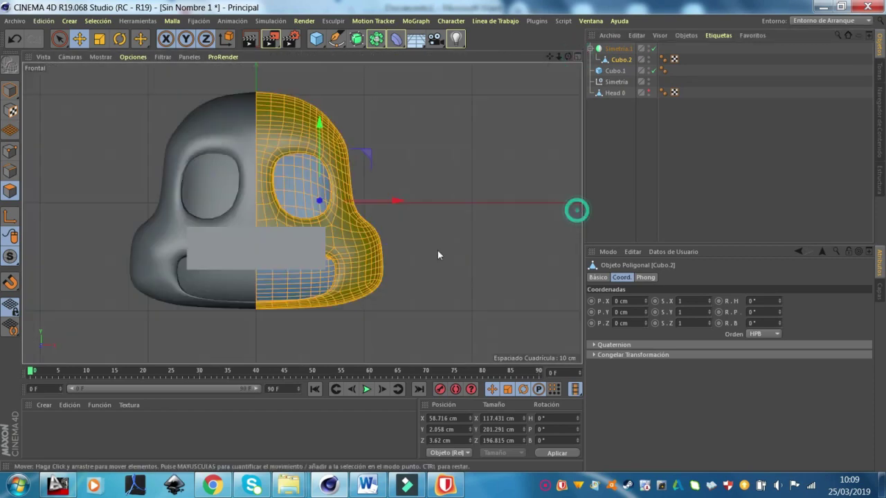
scroll(430, 267, up, 3)
click(139, 39)
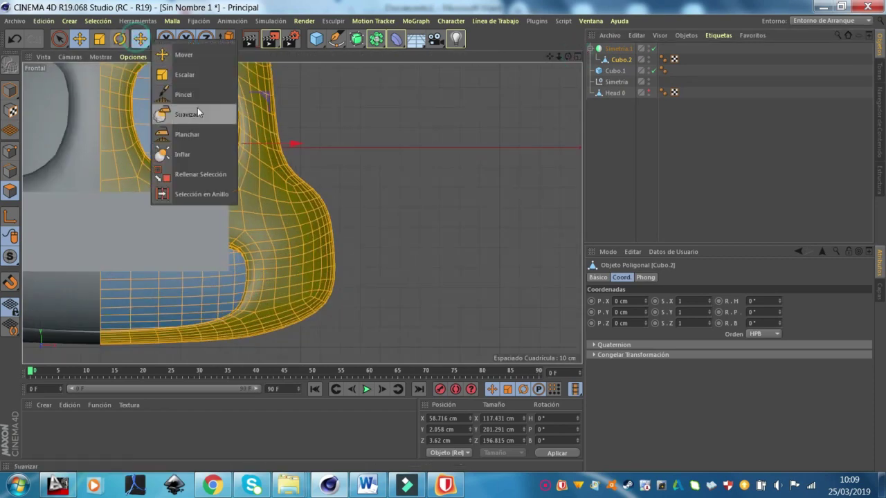
click(201, 154)
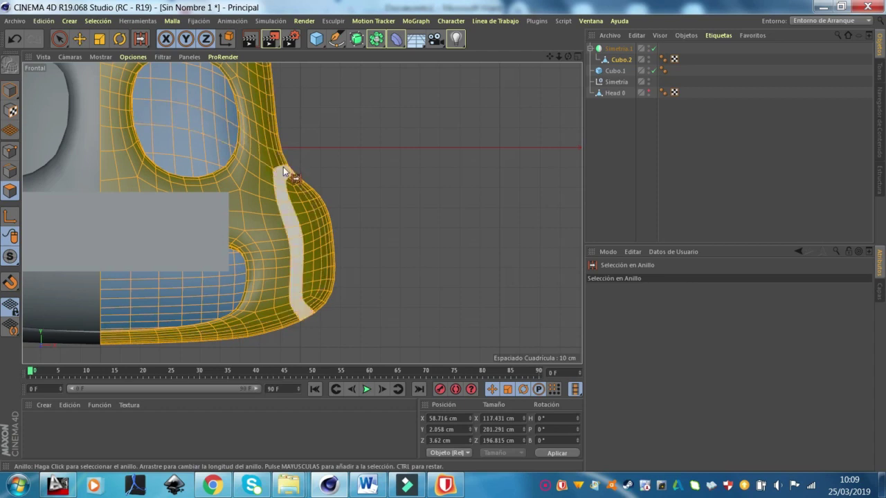
click(289, 173)
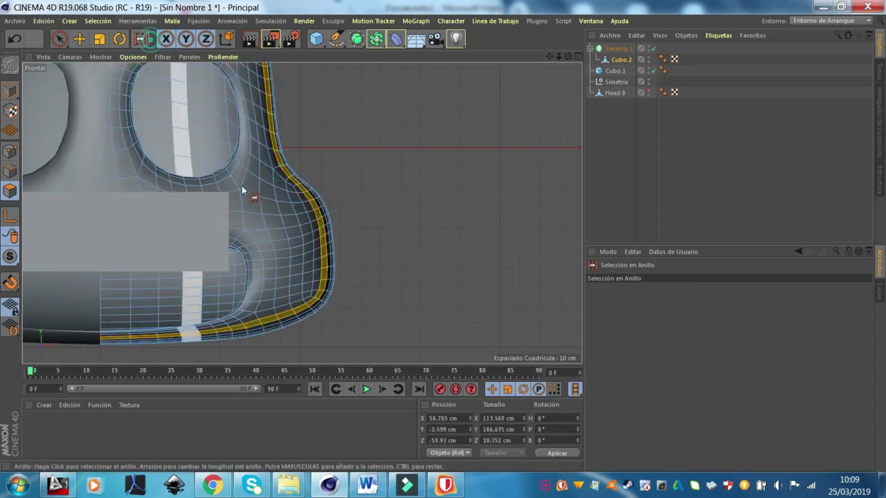
click(141, 40)
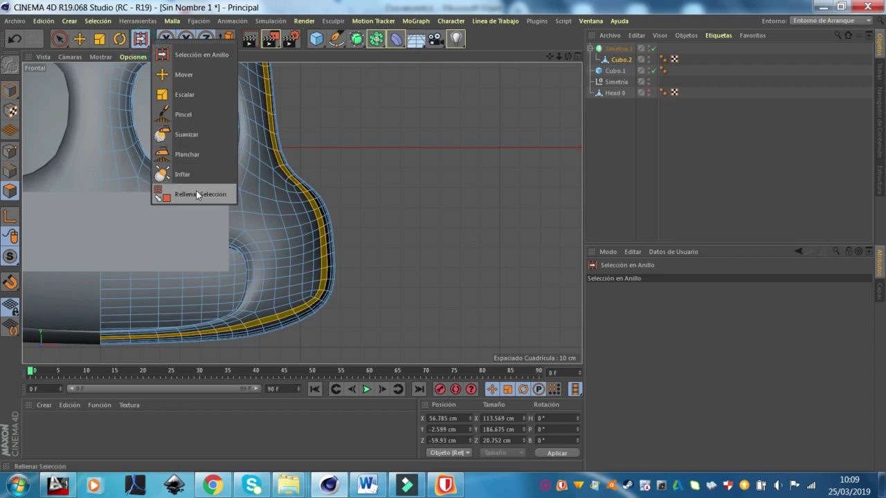
click(196, 191)
click(306, 227)
- Pick the Pincel brush in Untar (smear) mode from the modelling commands menu
right_click(398, 104)
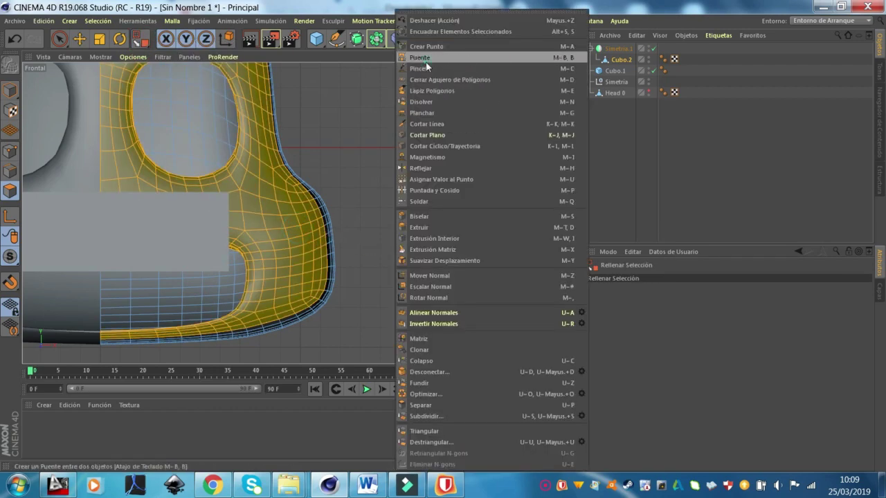
click(425, 58)
right_click(400, 102)
click(423, 69)
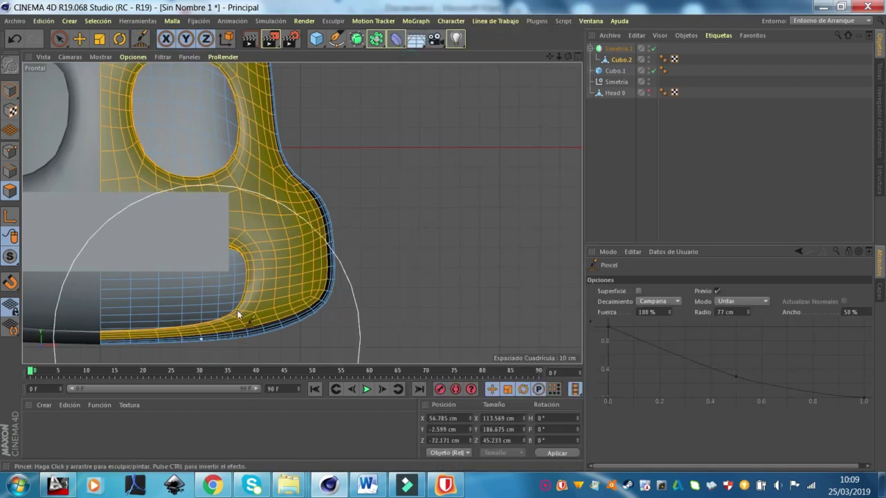
- Cut the Pincel radius to 28 cm and smear the inner lower corner beside the mouth box
drag(747, 312, 747, 332)
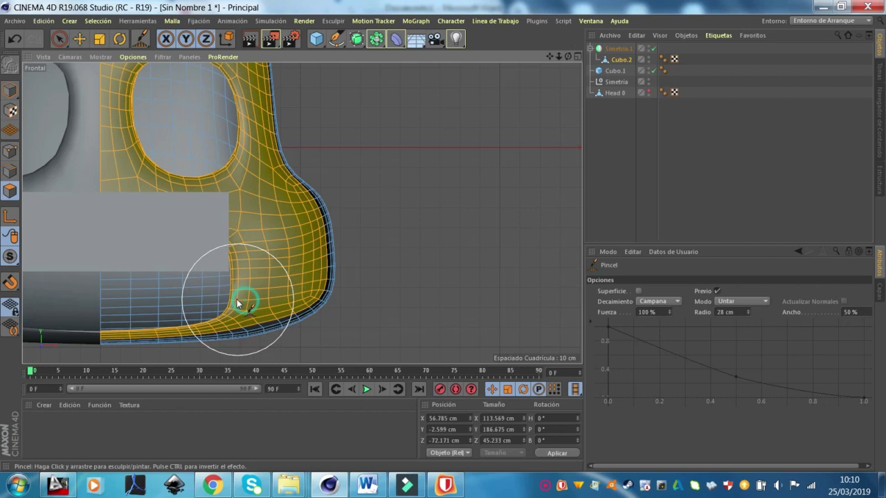
drag(229, 283, 240, 316)
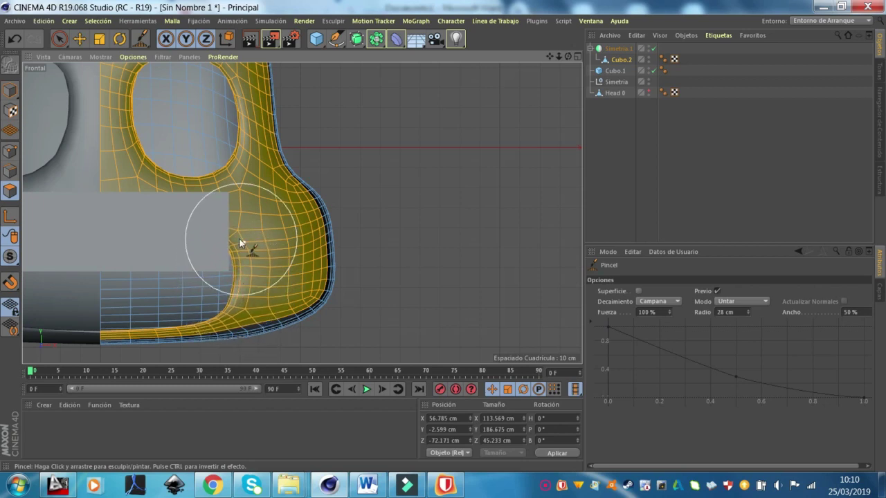
scroll(263, 294, down, 5)
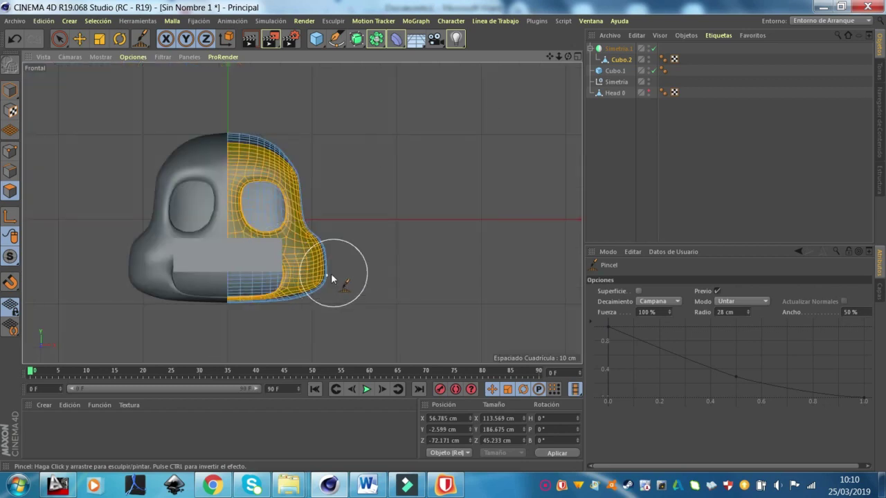
scroll(337, 281, up, 2)
drag(301, 258, 306, 253)
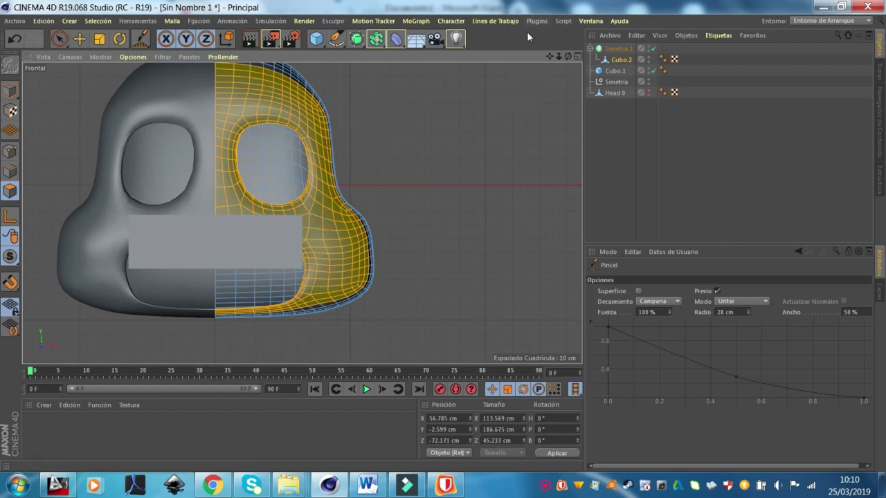
- Return to Model mode with the Move tool and select the mouth box Cubo.1 in perspective
click(576, 58)
click(296, 57)
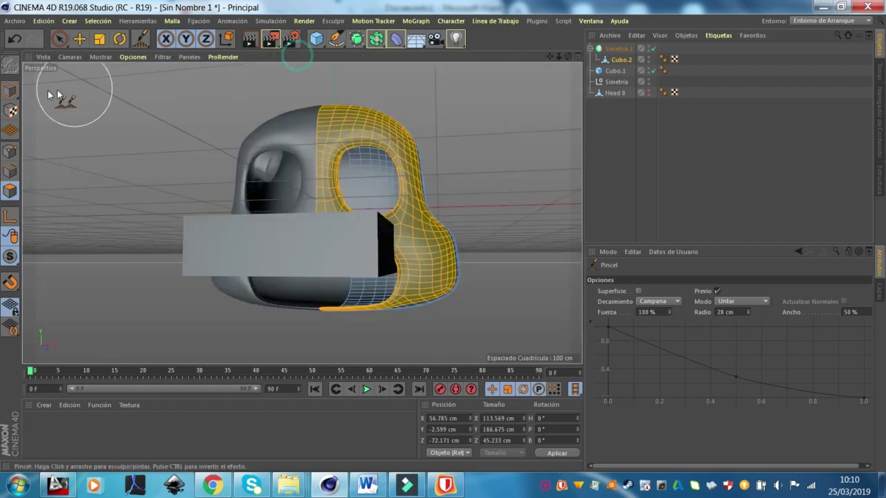
key(e)
click(10, 90)
alt+drag(454, 177, 514, 197)
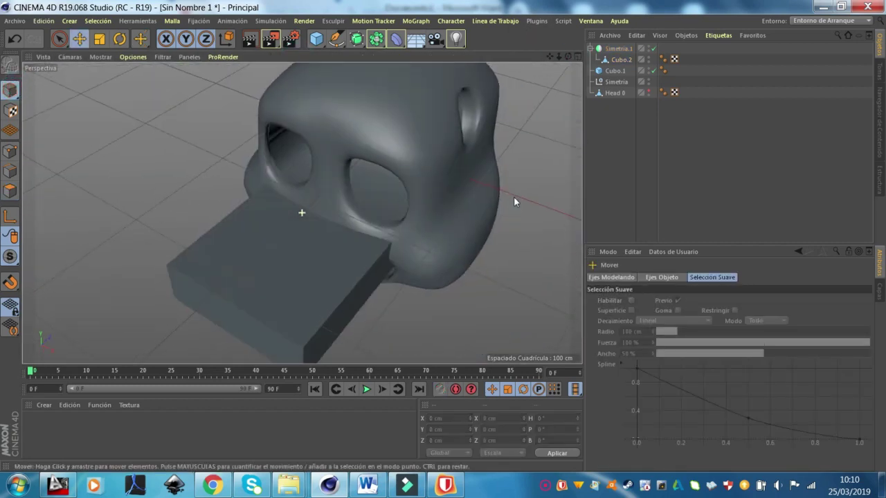
click(620, 64)
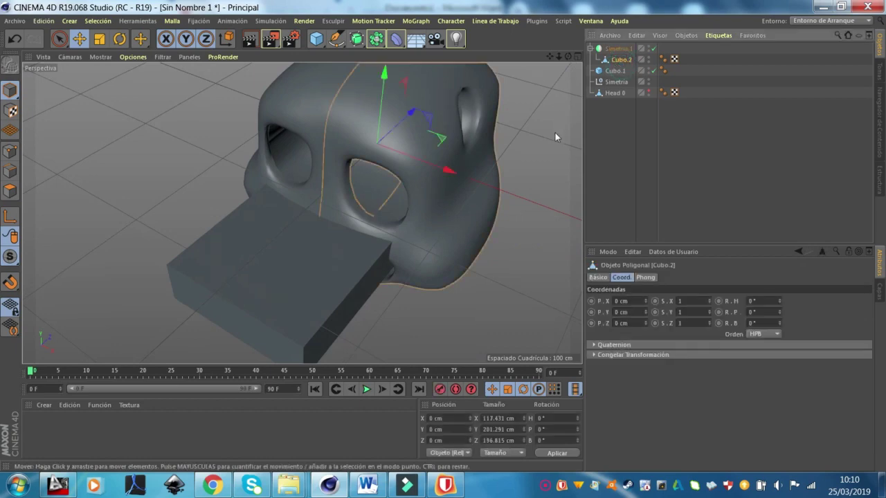
mouse_move(516, 167)
alt+mouse_down()
mouse_move(496, 140)
mouse_move(542, 127)
mouse_move(385, 198)
alt+mouse_up()
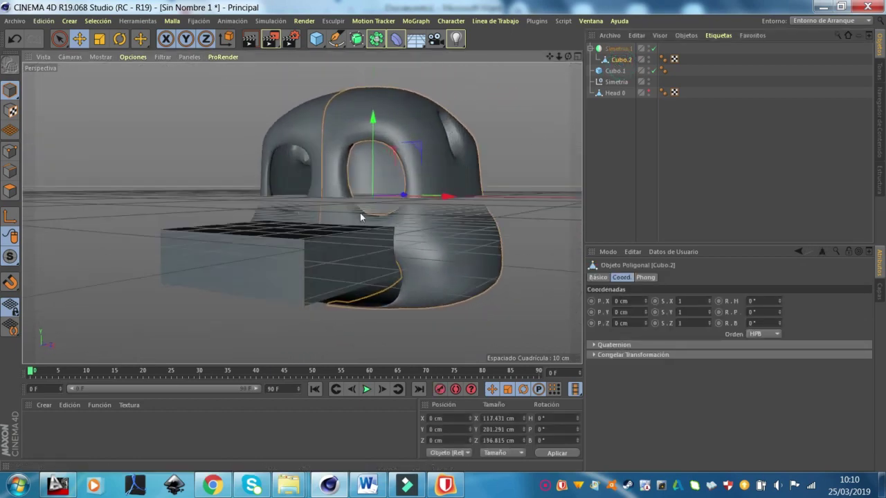
click(388, 218)
scroll(446, 216, up, 5)
alt+drag(446, 216, 482, 196)
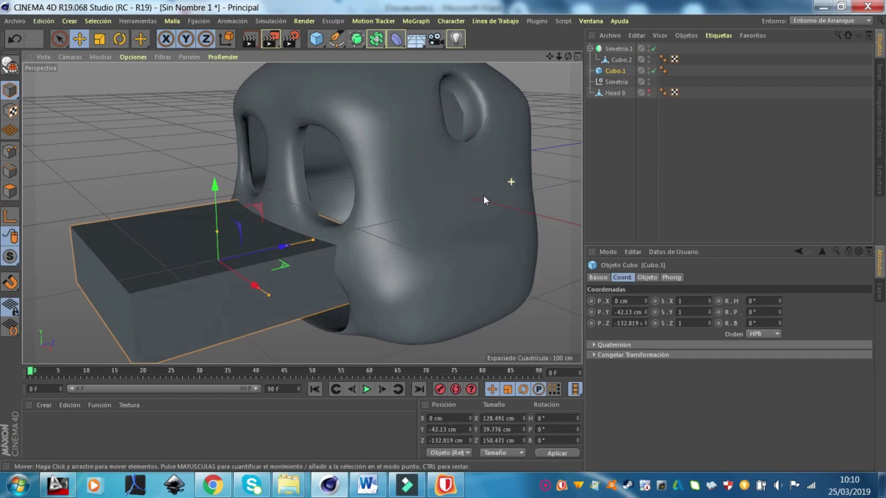
scroll(482, 196, up, 5)
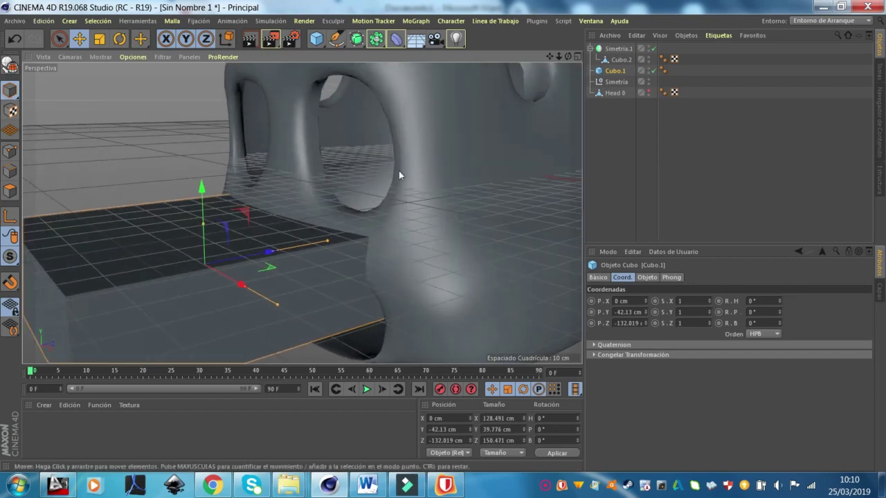
- Set the viewport shading to Sombreado Gouraud (Líneas) and face the head from the front
click(119, 58)
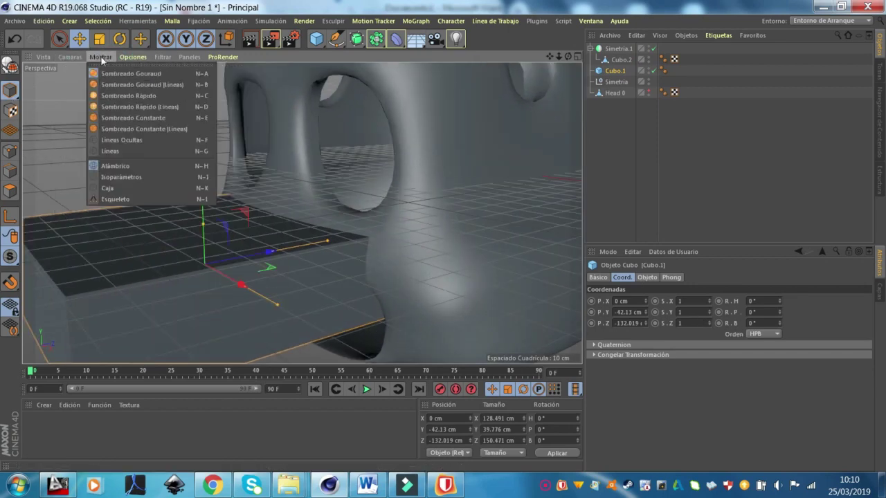
click(138, 85)
scroll(344, 196, up, 3)
mouse_move(429, 212)
alt+mouse_down()
mouse_move(500, 229)
mouse_move(392, 214)
mouse_move(419, 198)
alt+mouse_up()
scroll(500, 229, up, 3)
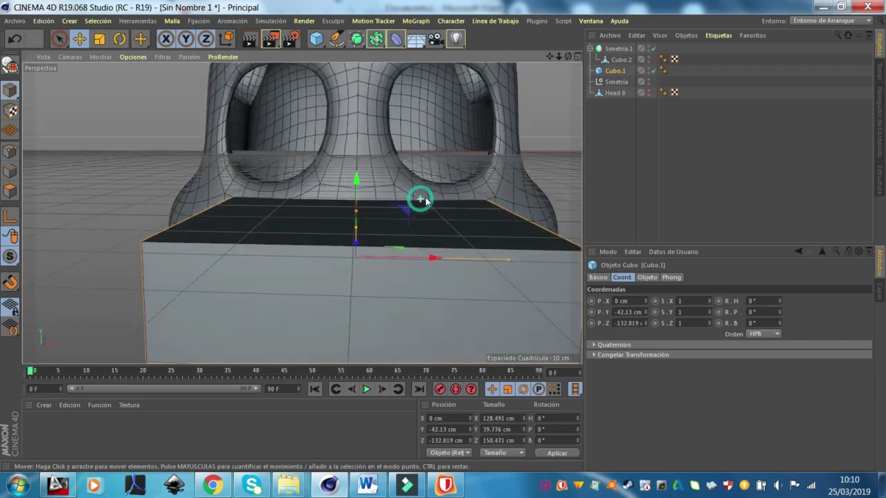
- Give the mouth box 6 X, 5 Y and 9 Z segments in its Objeto tab
click(648, 277)
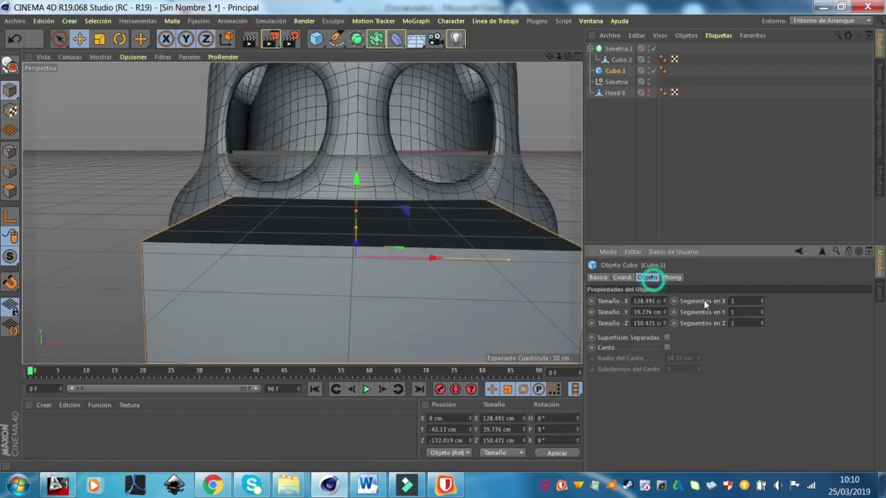
click(761, 310)
click(762, 309)
click(762, 309)
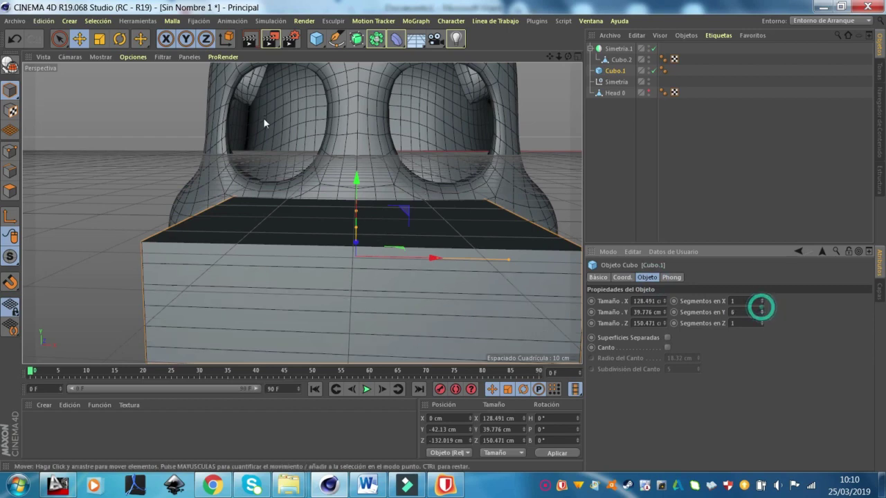
alt+drag(263, 118, 230, 140)
click(761, 315)
alt+drag(469, 126, 359, 131)
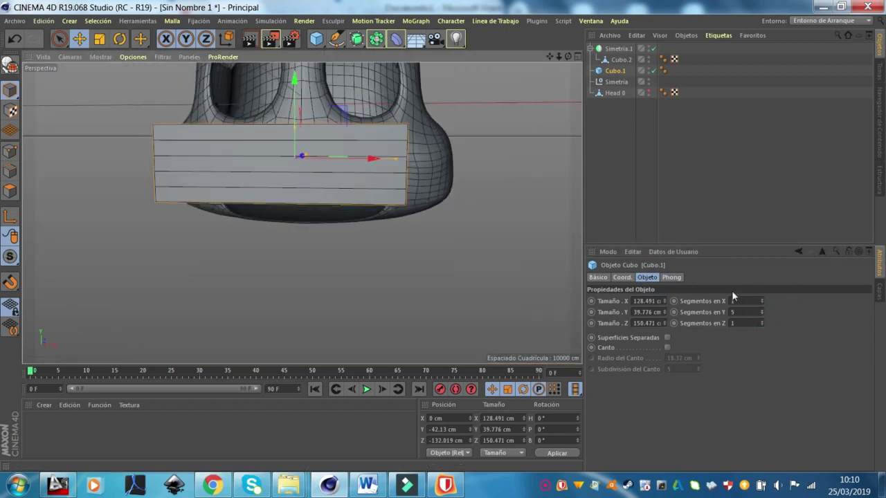
drag(761, 300, 764, 303)
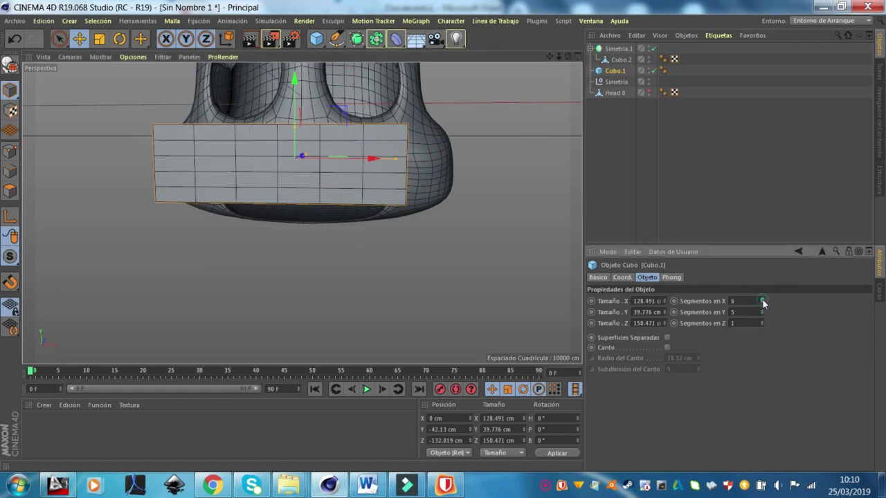
alt+drag(500, 115, 685, 302)
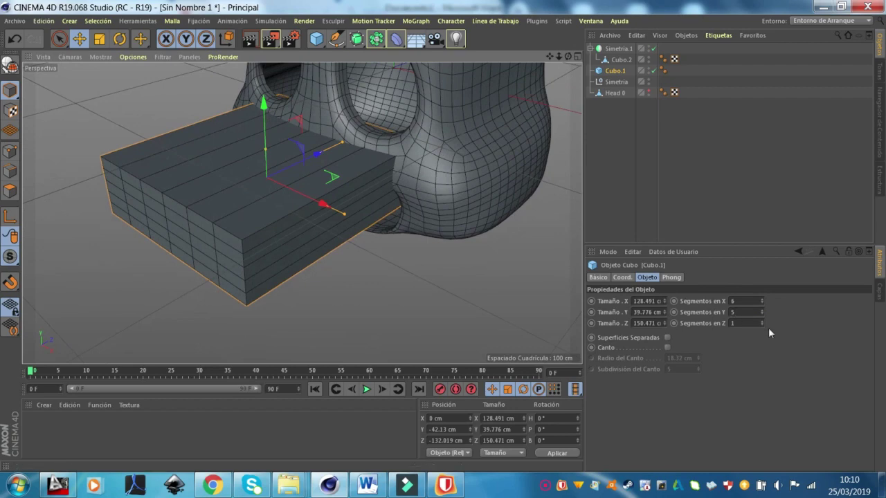
click(762, 322)
text(9)
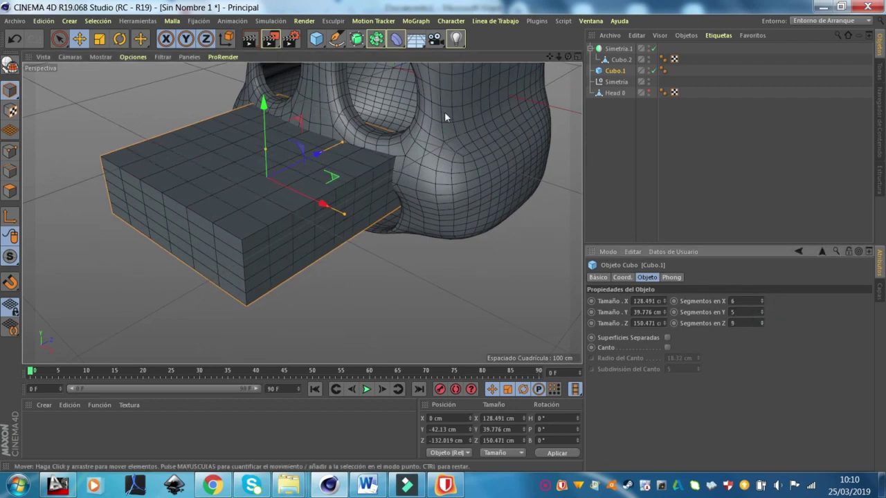
alt+drag(444, 112, 395, 88)
- Make Cubo.1 editable with C and select all its polygons
key(c)
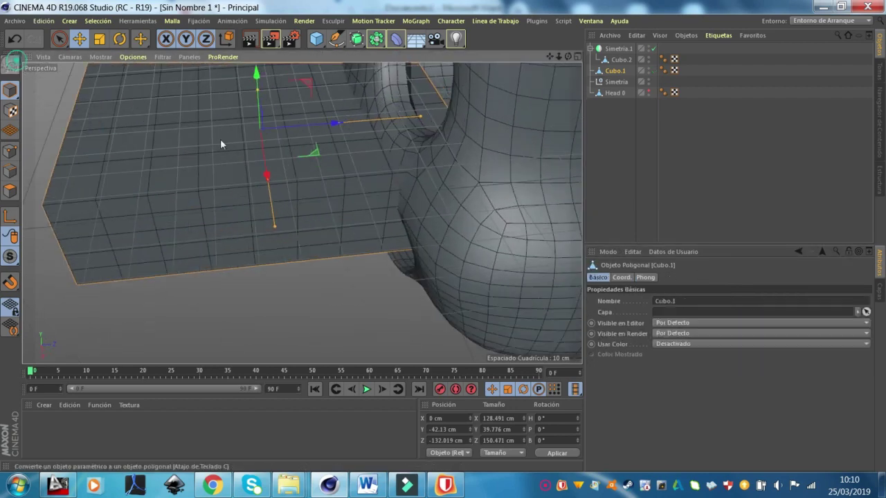
scroll(166, 186, down, 3)
click(6, 193)
key(ctrl+a)
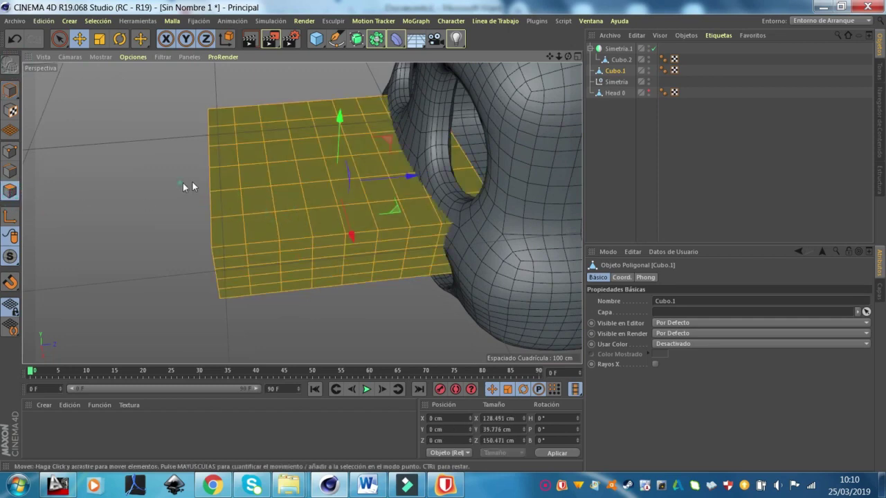
alt+drag(183, 183, 369, 148)
alt+right_drag(368, 149, 541, 77)
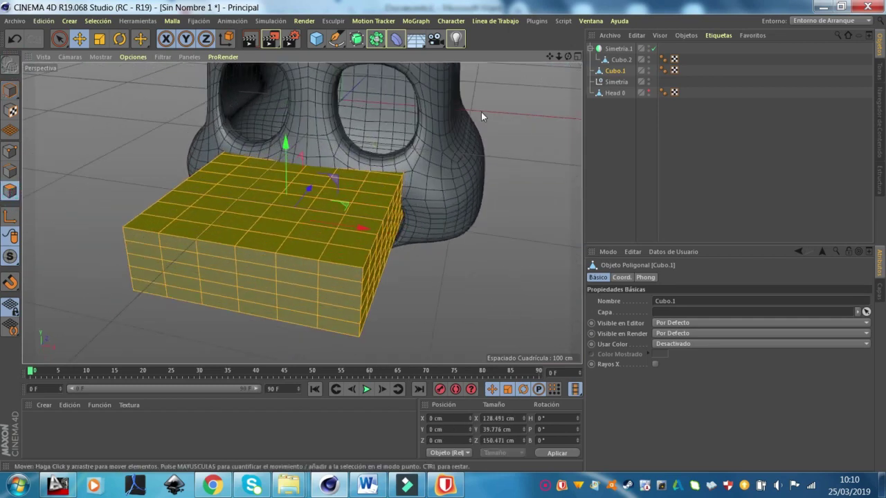
- Round the box into a soft pillow-like beak with Planchar (180°, 70%), then maximize the side view
right_click(481, 112)
click(495, 109)
mouse_move(532, 112)
mouse_down()
mouse_move(342, 169)
mouse_move(305, 118)
mouse_move(359, 155)
mouse_move(387, 152)
mouse_up()
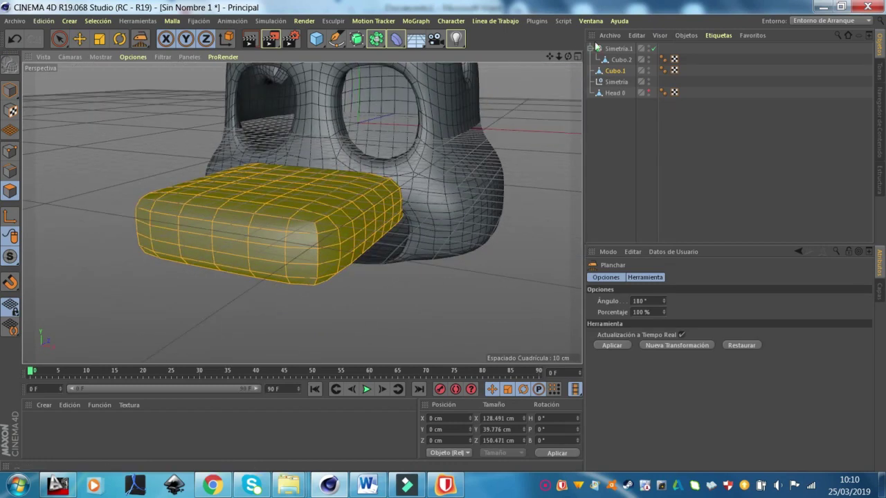
click(578, 56)
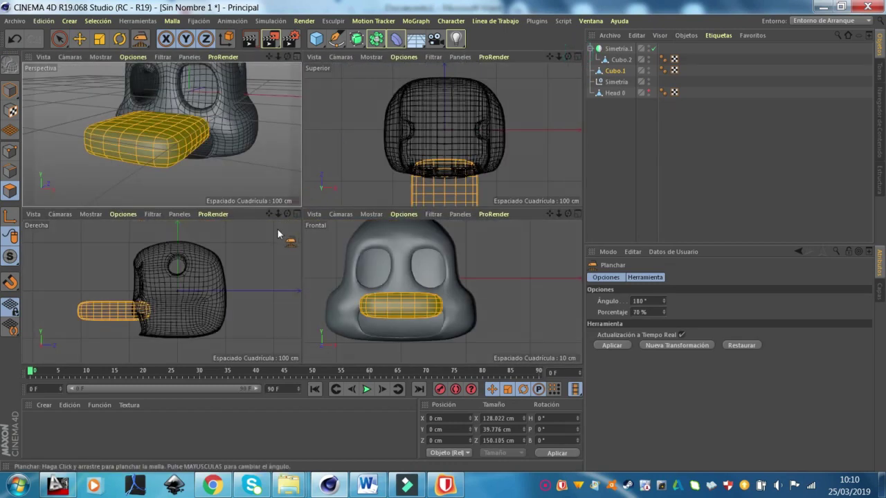
click(296, 214)
right_click(413, 211)
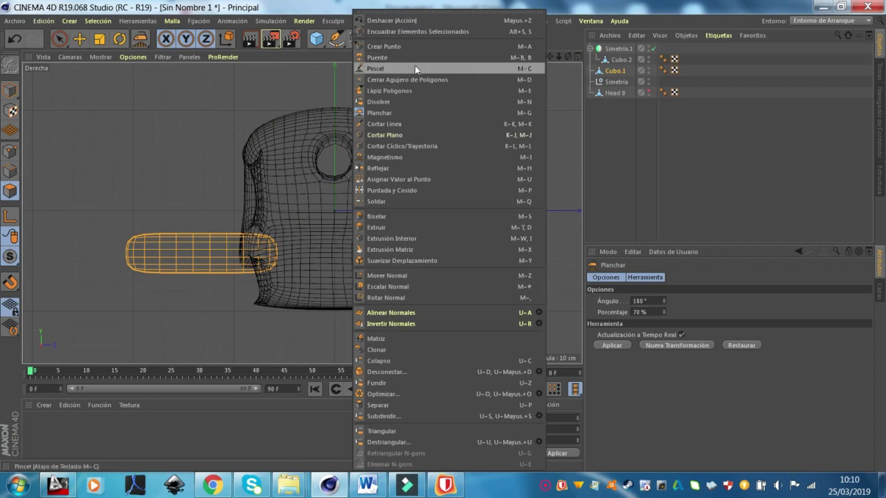
- Set the smear brush radius to 47 cm and tilt and thicken the beak in the side view
click(414, 66)
scroll(228, 242, up, 5)
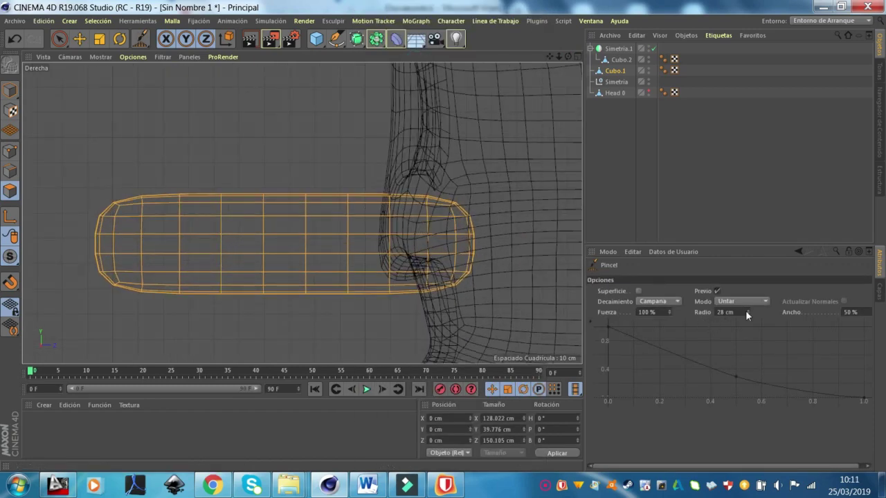
drag(747, 313, 742, 322)
drag(447, 206, 376, 204)
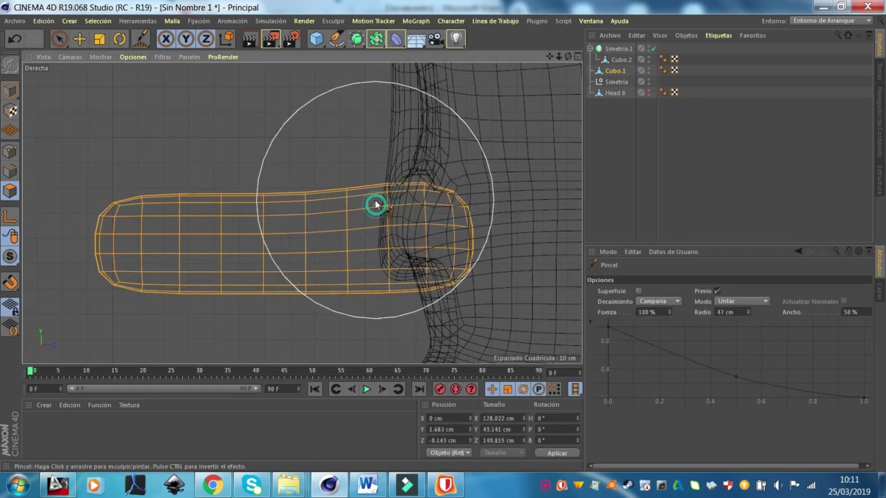
drag(118, 166, 182, 198)
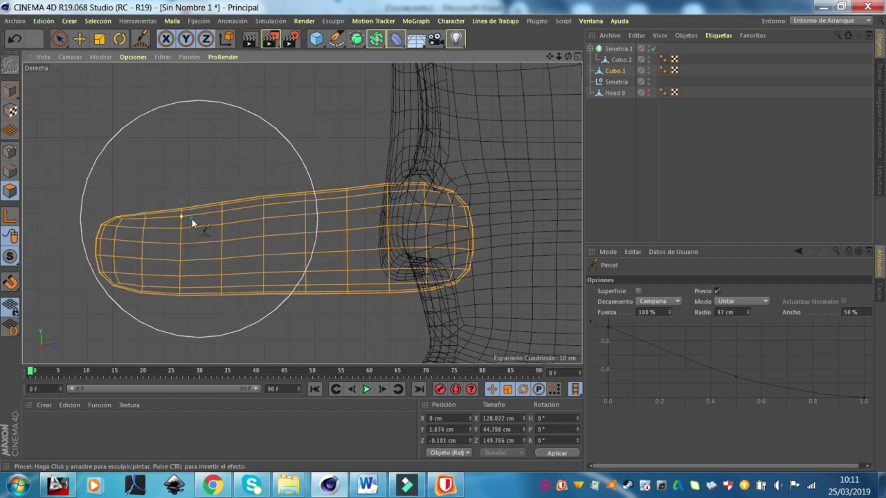
scroll(403, 184, down, 3)
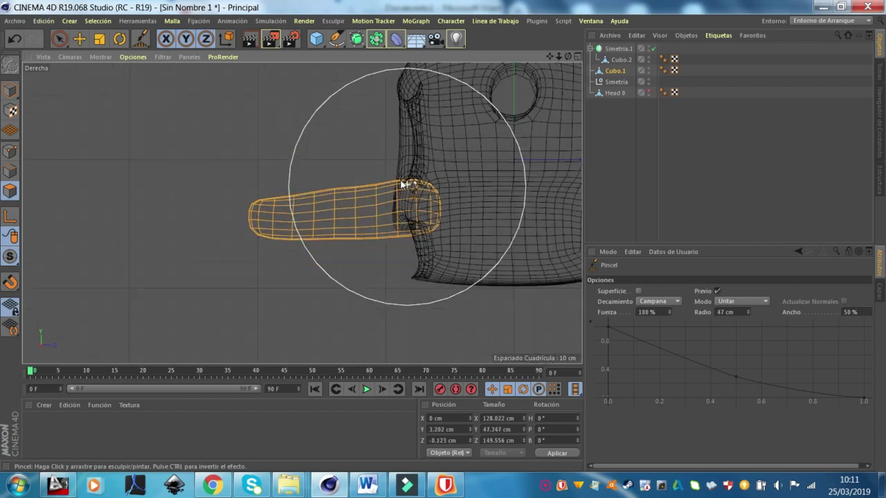
scroll(404, 184, up, 3)
drag(389, 254, 306, 241)
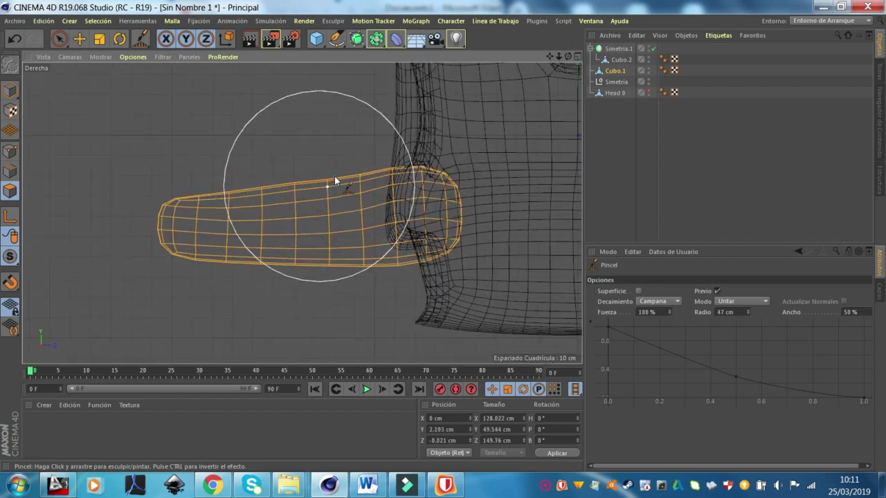
mouse_move(392, 186)
mouse_down()
mouse_move(196, 193)
mouse_move(201, 171)
mouse_move(229, 139)
mouse_up()
- In the top view, narrow the beak's sides toward its tip
click(577, 57)
middle_click(421, 208)
scroll(328, 117, down, 3)
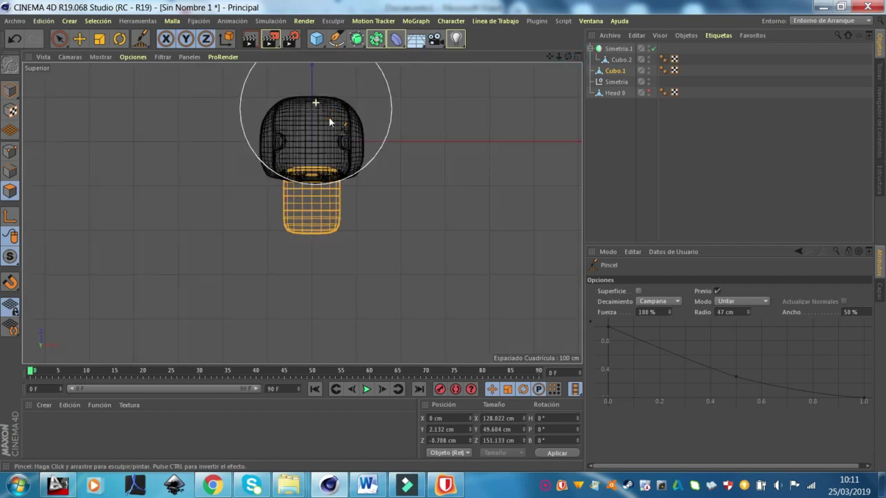
scroll(355, 224, up, 3)
scroll(326, 247, up, 2)
scroll(436, 277, up, 2)
scroll(365, 299, up, 1)
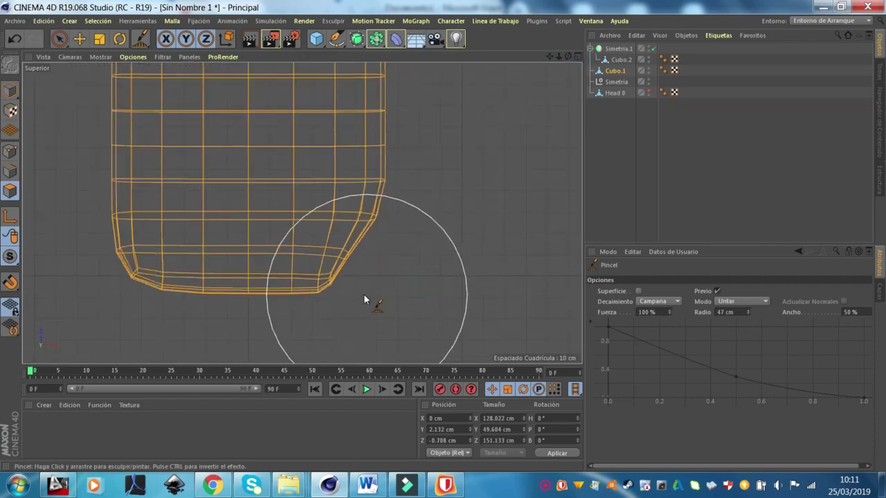
drag(97, 280, 115, 246)
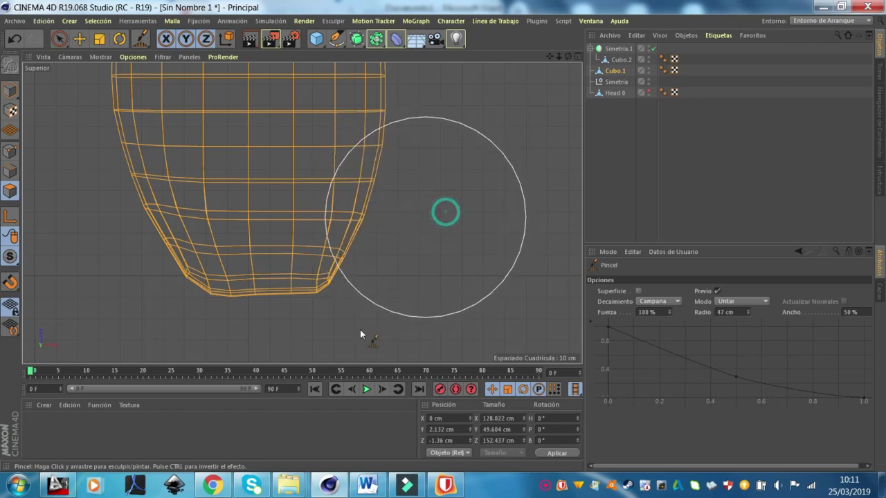
scroll(319, 317, down, 3)
scroll(346, 267, up, 2)
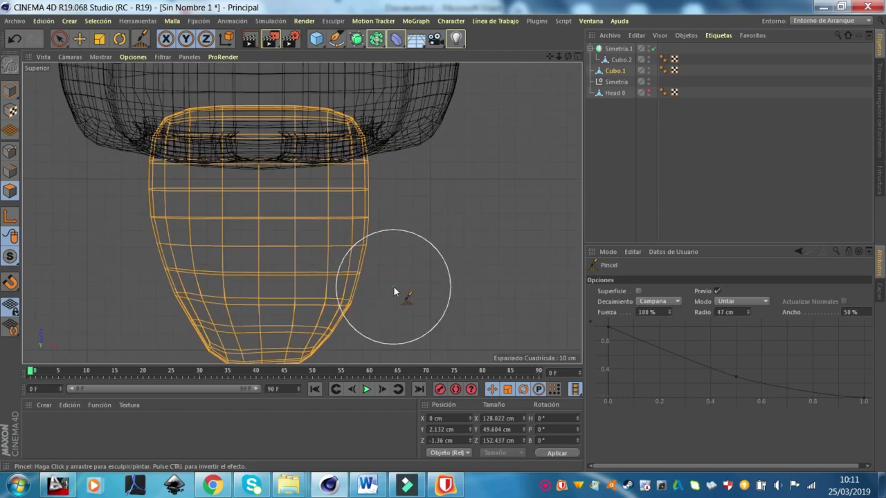
mouse_move(416, 232)
mouse_down()
mouse_move(384, 149)
mouse_move(164, 187)
mouse_move(385, 221)
mouse_move(379, 195)
mouse_move(396, 193)
mouse_move(363, 284)
mouse_move(416, 175)
mouse_up()
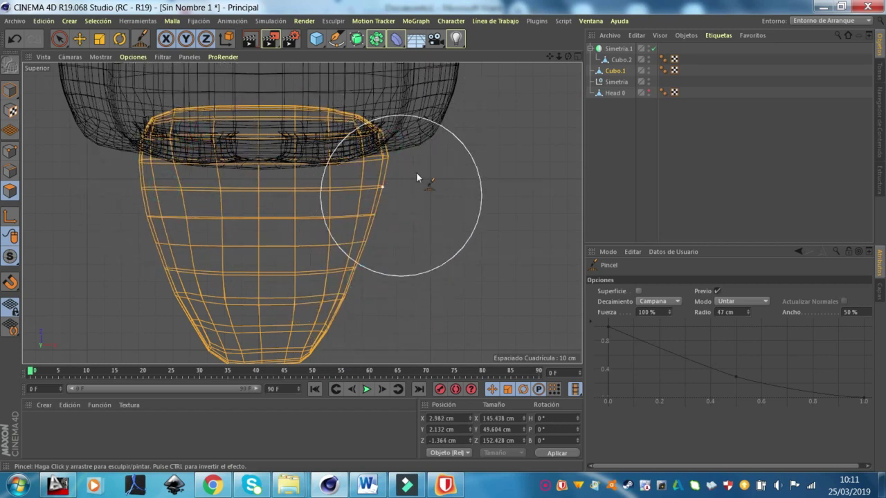
click(579, 56)
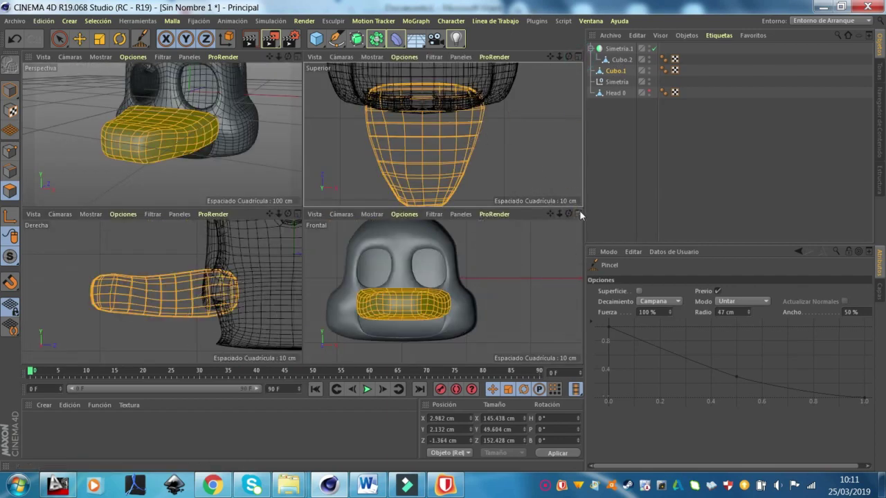
- In the maximized Frontal view, smear the beak's left and right sides and curve its top edge
click(579, 214)
drag(317, 215, 308, 220)
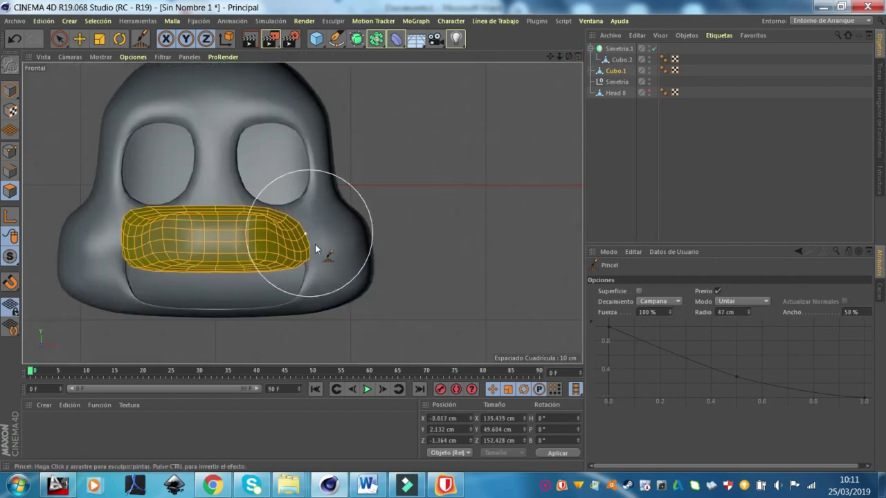
drag(83, 190, 119, 206)
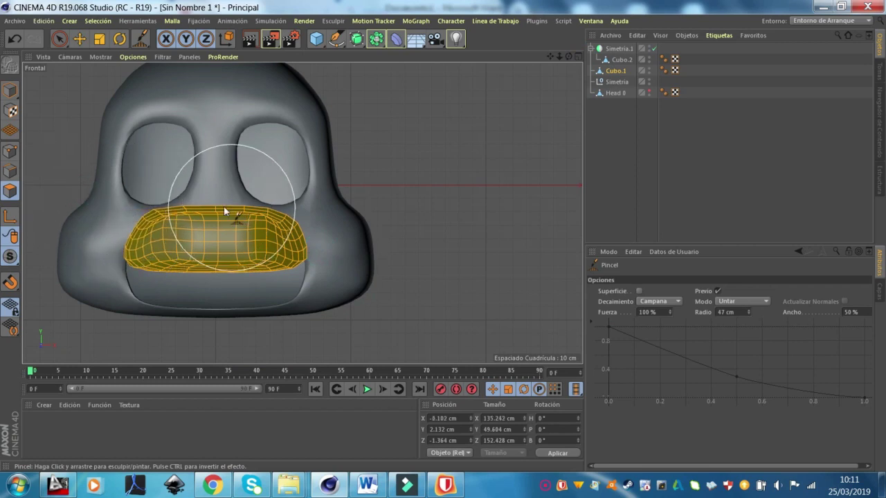
mouse_move(217, 203)
mouse_down()
mouse_move(173, 242)
mouse_move(129, 257)
mouse_up()
drag(302, 276, 312, 258)
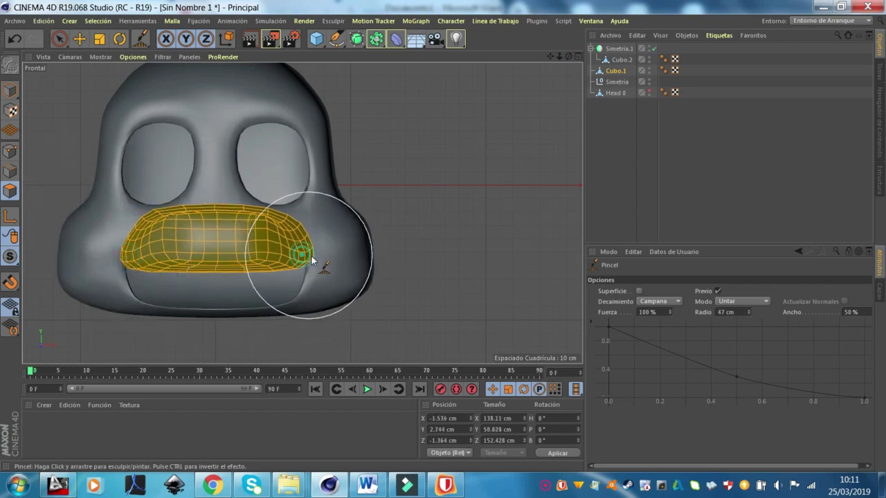
- Orbit the Perspective view around the head to inspect the reshaped beak
click(578, 58)
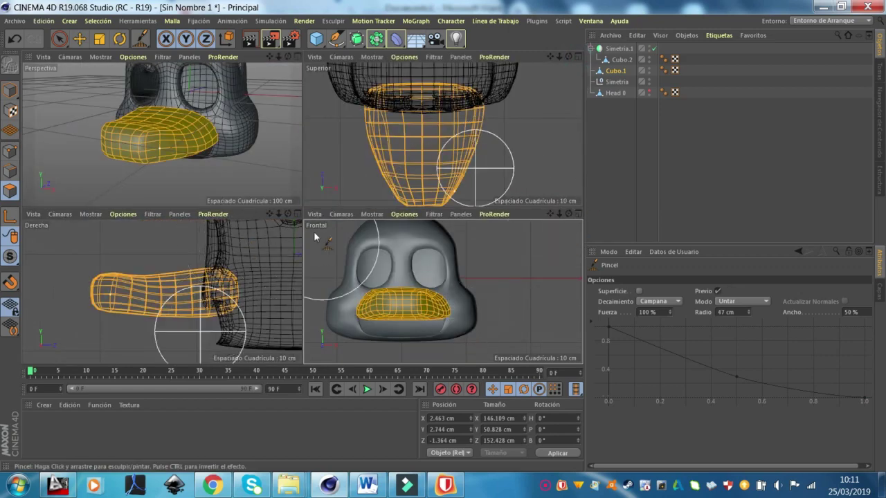
click(297, 56)
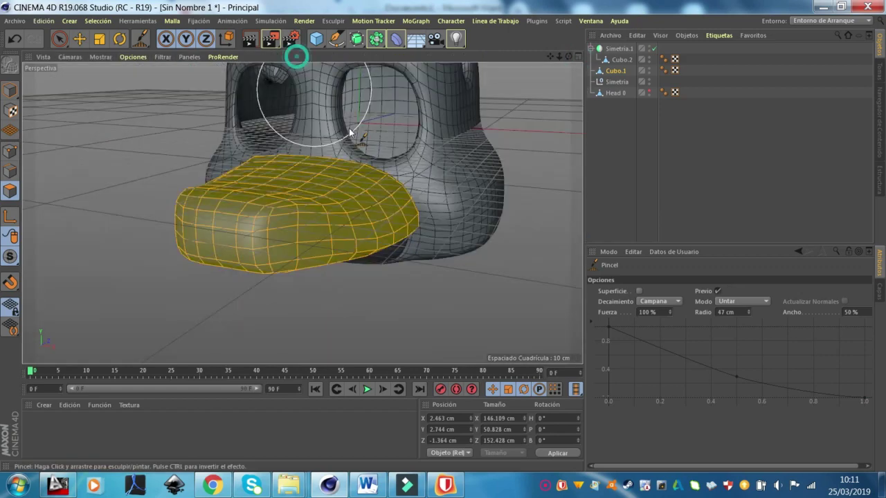
scroll(475, 131, down, 5)
mouse_move(475, 131)
alt+mouse_down()
mouse_move(413, 124)
mouse_move(442, 130)
mouse_move(380, 99)
alt+mouse_up()
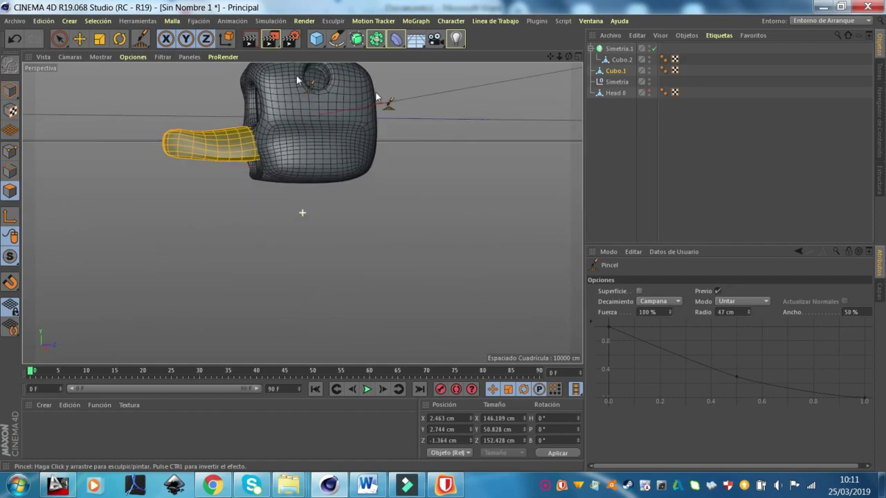
scroll(217, 84, up, 5)
mouse_move(217, 85)
alt+mouse_down()
mouse_move(265, 118)
mouse_move(415, 148)
mouse_move(482, 111)
mouse_move(343, 126)
mouse_move(329, 135)
alt+mouse_up()
scroll(328, 135, down, 3)
mouse_move(260, 139)
alt+mouse_down()
mouse_move(263, 149)
mouse_move(214, 166)
mouse_move(246, 137)
mouse_move(277, 133)
alt+mouse_up()
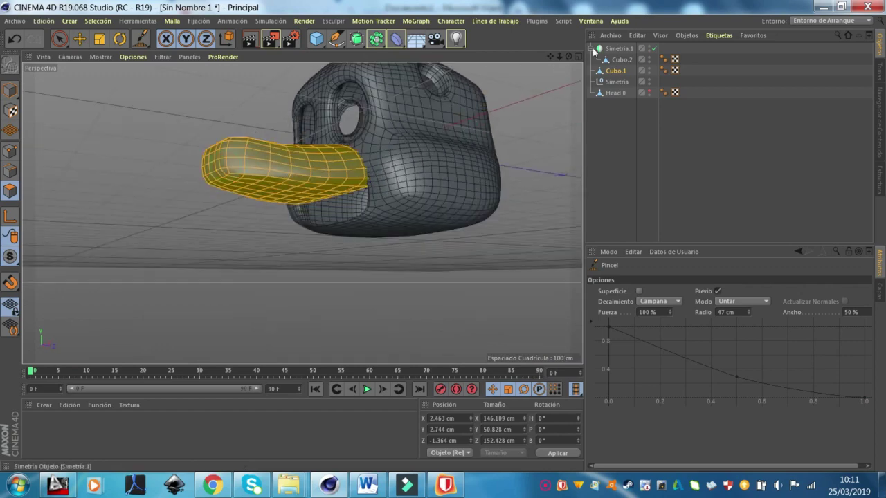
middle_click(549, 68)
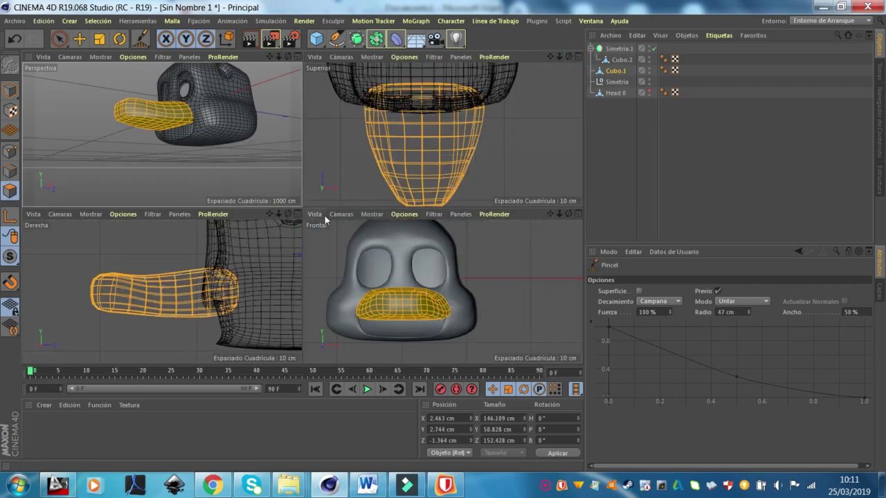
- In the side view, undo an over-stretched smear and smear the beak tip downward instead
click(298, 213)
drag(168, 148, 169, 263)
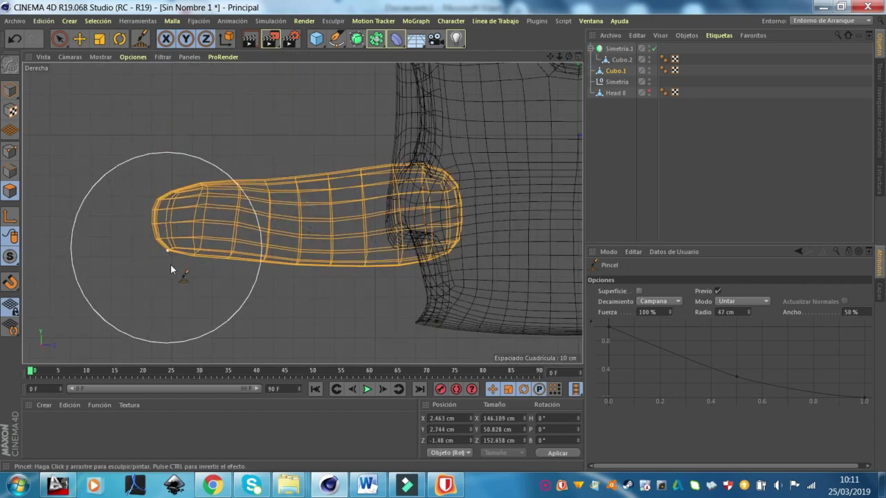
scroll(259, 188, down, 3)
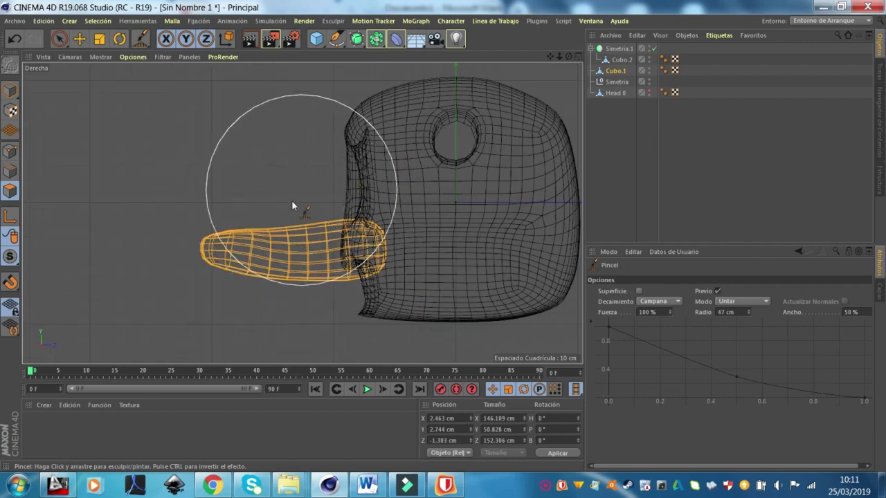
scroll(297, 201, up, 2)
key(ctrl+z)
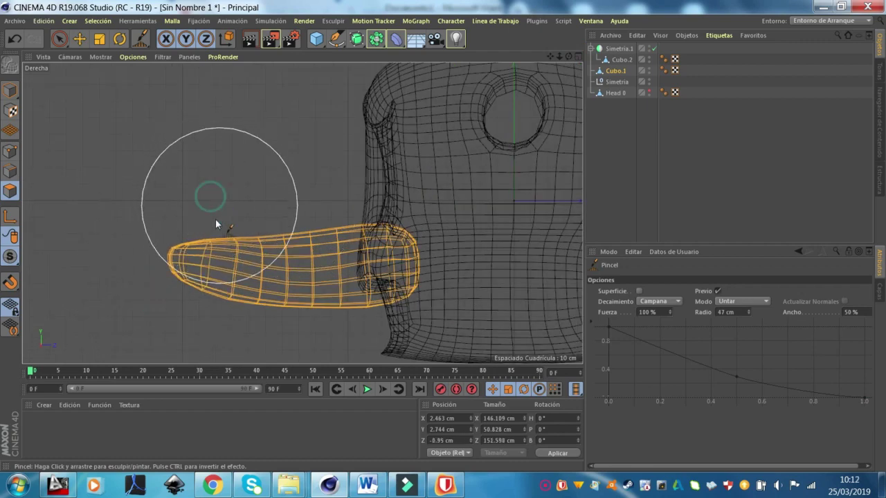
drag(177, 258, 188, 283)
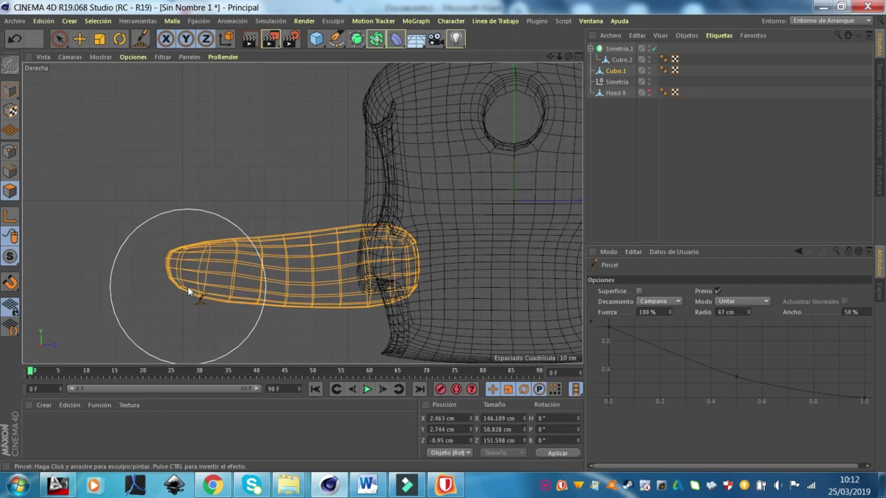
- Check the beak in Perspective, then select the head Simetria.1 with the Move tool in Model mode
click(580, 56)
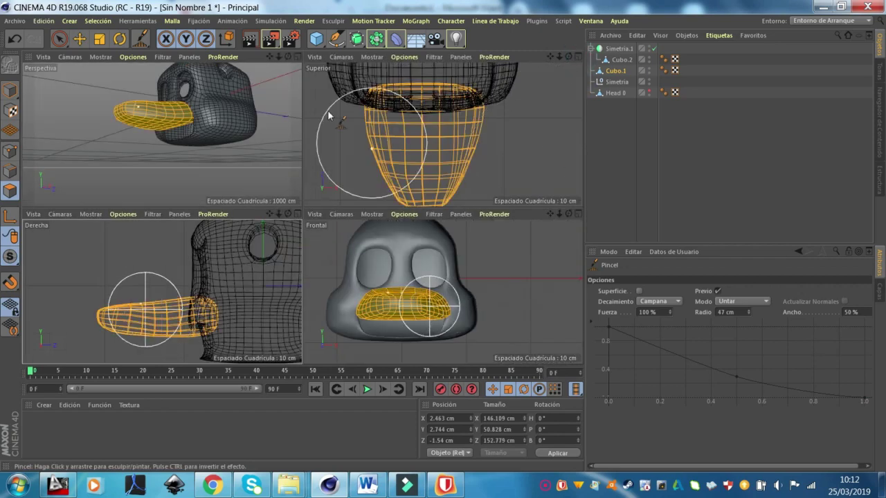
click(299, 57)
mouse_move(370, 109)
alt+mouse_down()
mouse_move(461, 139)
mouse_move(470, 131)
mouse_move(461, 120)
mouse_move(345, 131)
mouse_move(455, 143)
alt+mouse_up()
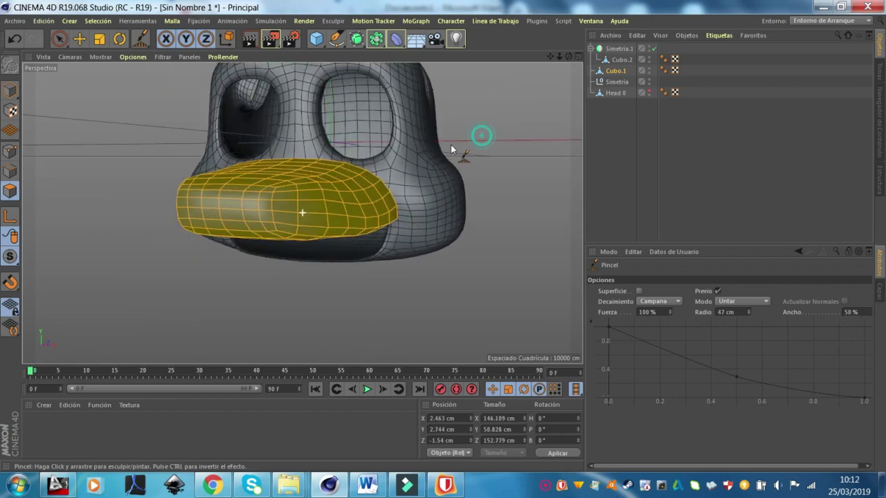
click(10, 90)
key(e)
click(431, 262)
- Switch the viewport to smooth Gouraud shading without mesh lines
mouse_move(439, 306)
alt+mouse_down()
mouse_move(518, 178)
mouse_move(538, 178)
mouse_move(400, 164)
mouse_move(563, 167)
mouse_move(508, 180)
mouse_move(552, 177)
mouse_move(522, 184)
mouse_move(61, 83)
alt+mouse_up()
click(519, 181)
scroll(425, 153, up, 3)
click(100, 57)
click(118, 73)
mouse_move(399, 157)
alt+mouse_down()
mouse_move(446, 194)
mouse_move(453, 160)
mouse_move(469, 168)
mouse_move(234, 188)
mouse_move(315, 211)
alt+mouse_up()
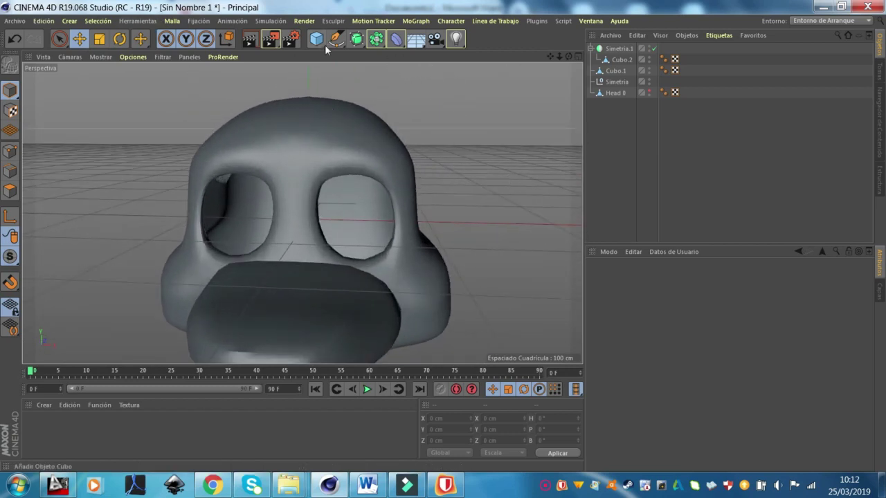
- Add an Esfera sphere and shrink it to eyeball size near the eye socket
drag(317, 39, 523, 100)
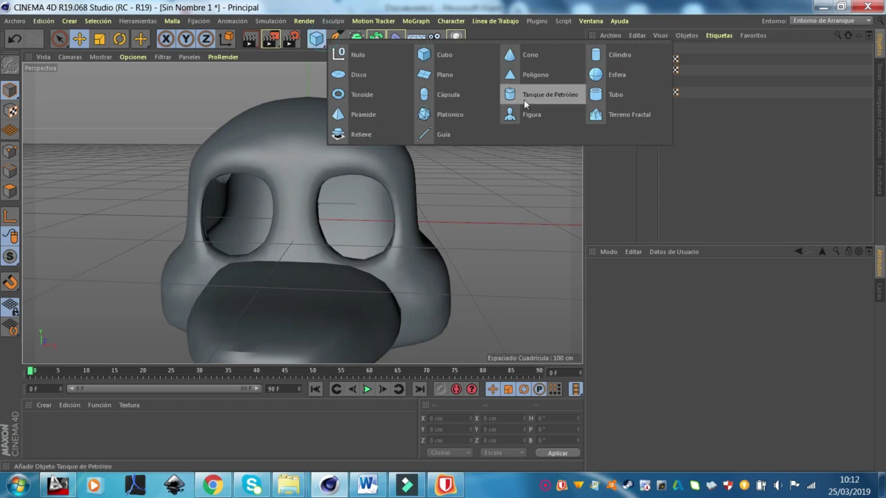
click(626, 83)
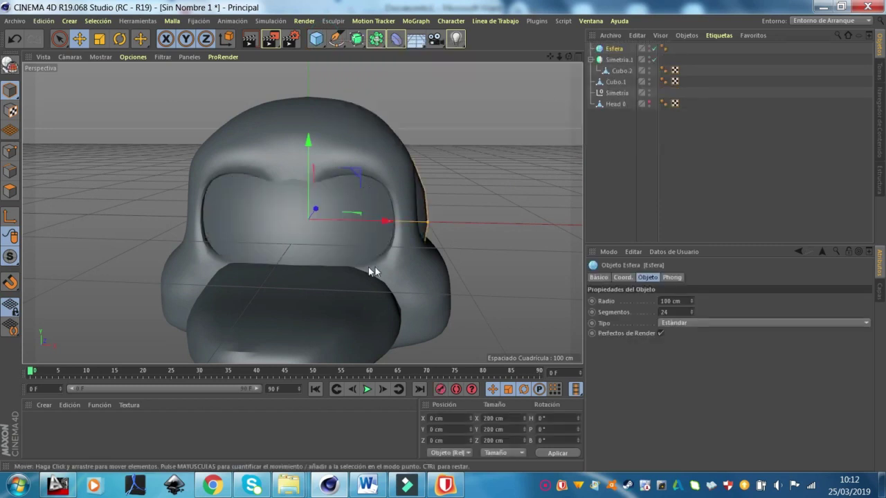
scroll(374, 272, up, 4)
mouse_move(447, 198)
mouse_down()
mouse_move(390, 202)
mouse_move(431, 206)
mouse_move(411, 206)
mouse_up()
key(ctrl+z)
alt+drag(494, 167, 371, 208)
drag(340, 174, 337, 169)
drag(407, 226, 391, 224)
- Position the sphere inside the right eye opening of the head
mouse_move(452, 136)
alt+mouse_down()
mouse_move(518, 127)
mouse_move(443, 135)
alt+mouse_up()
drag(362, 239, 382, 243)
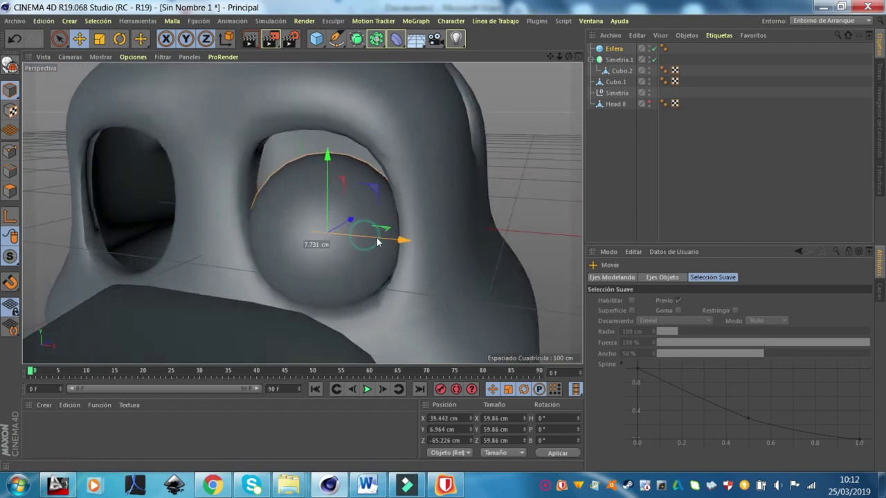
drag(328, 194, 330, 179)
scroll(451, 158, up, 2)
mouse_move(451, 158)
alt+mouse_down()
mouse_move(357, 251)
mouse_move(355, 215)
alt+mouse_up()
mouse_move(311, 173)
mouse_down()
mouse_move(307, 158)
mouse_move(378, 169)
mouse_up()
- Set the sphere's radius to 29.93 cm and its segments to 28
click(613, 49)
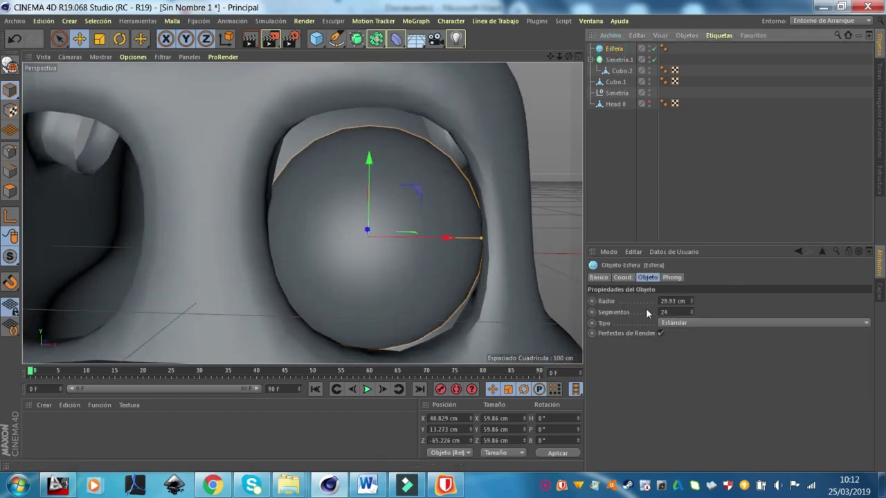
double_click(693, 310)
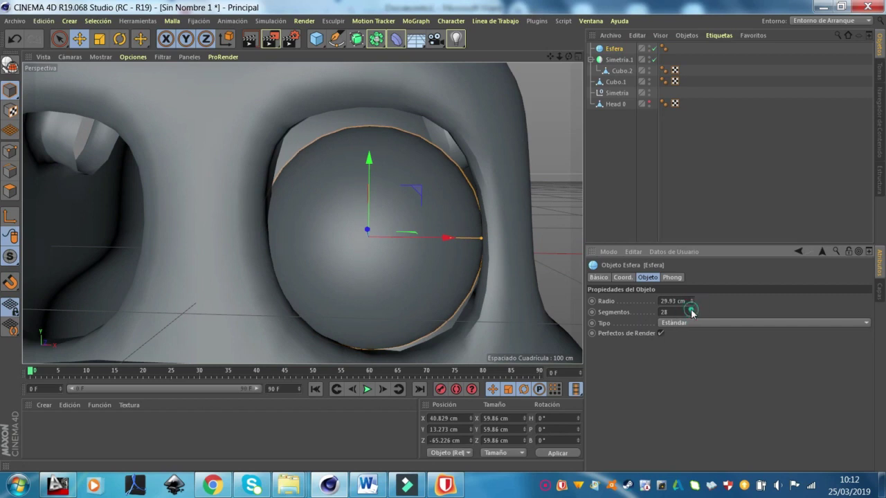
scroll(519, 183, up, 3)
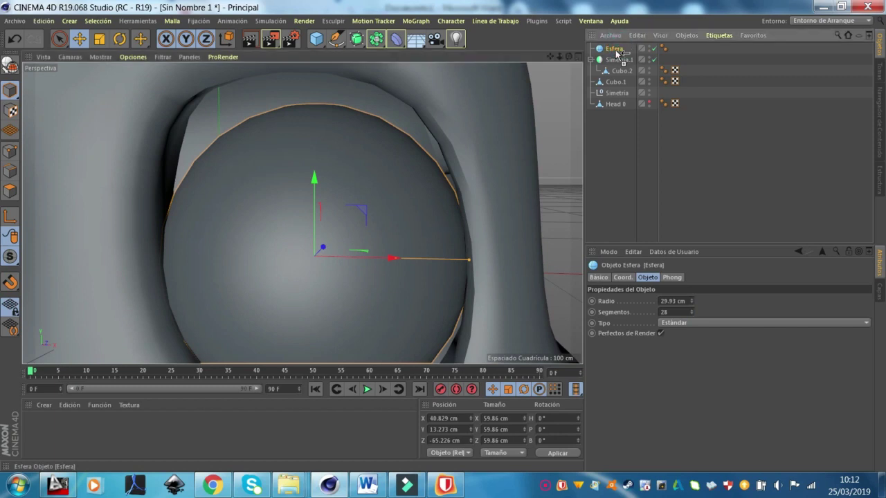
ctrl+drag(618, 49, 621, 60)
- Set the copied sphere's type to Semiesfera (hemisphere)
click(696, 322)
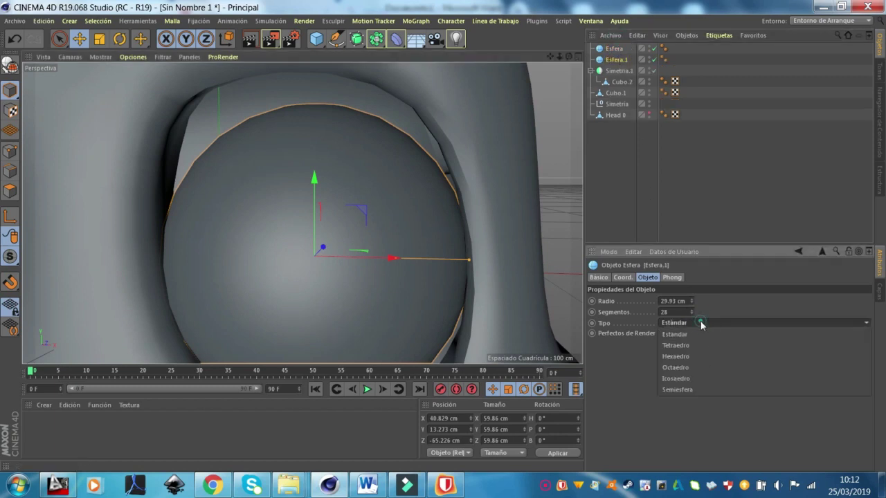
click(698, 388)
alt+drag(363, 229, 328, 159)
alt+right_drag(327, 158, 373, 202)
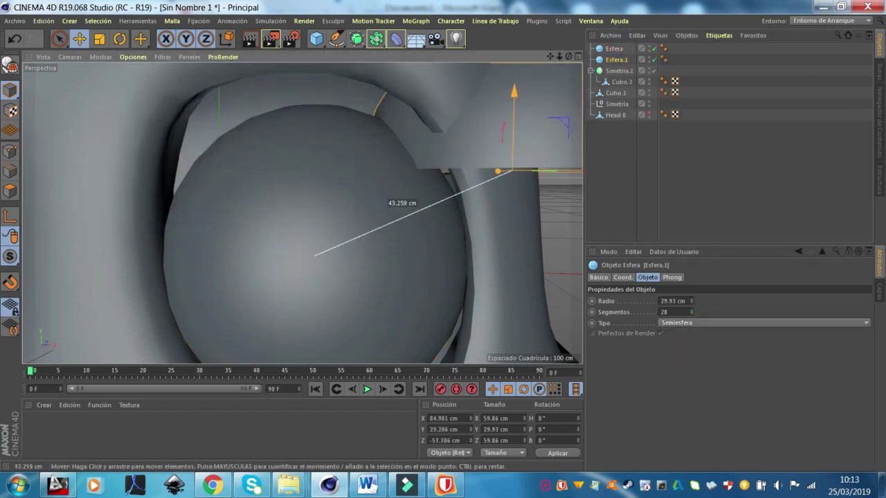
scroll(373, 202, down, 3)
alt+drag(386, 220, 328, 198)
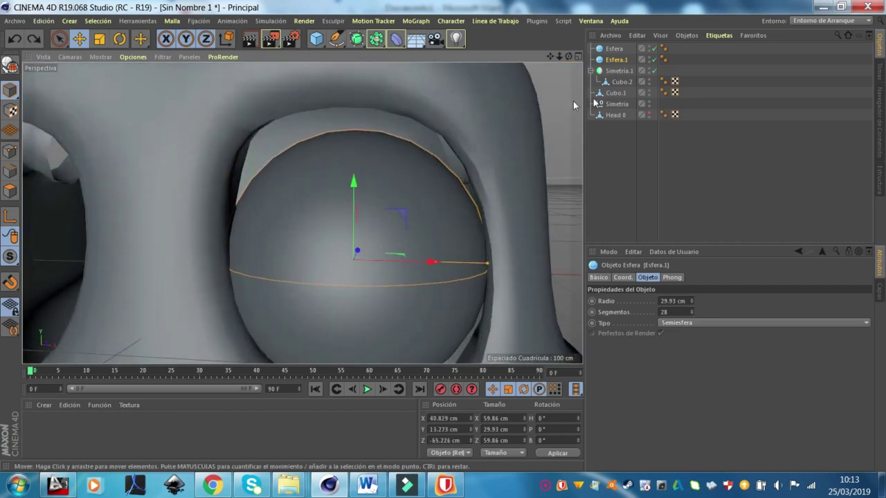
- Make both the eyeball sphere and the hemisphere copy editable polygon objects
click(614, 48)
key(c)
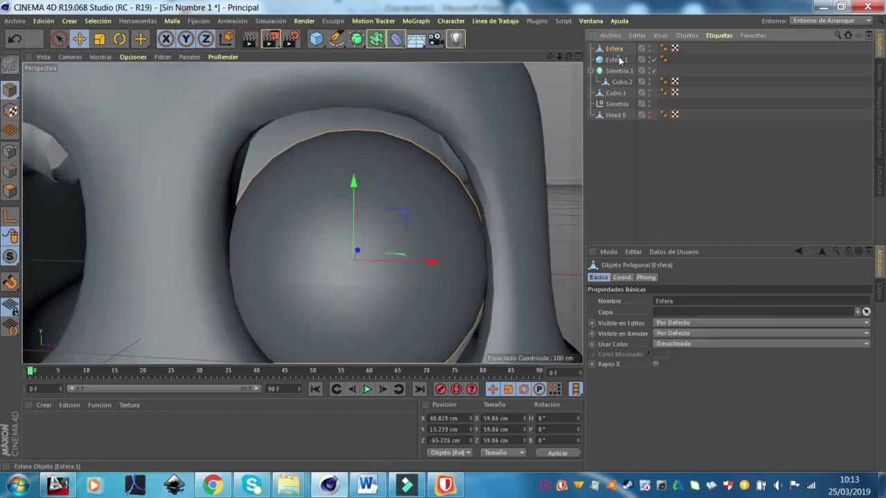
click(618, 60)
click(7, 72)
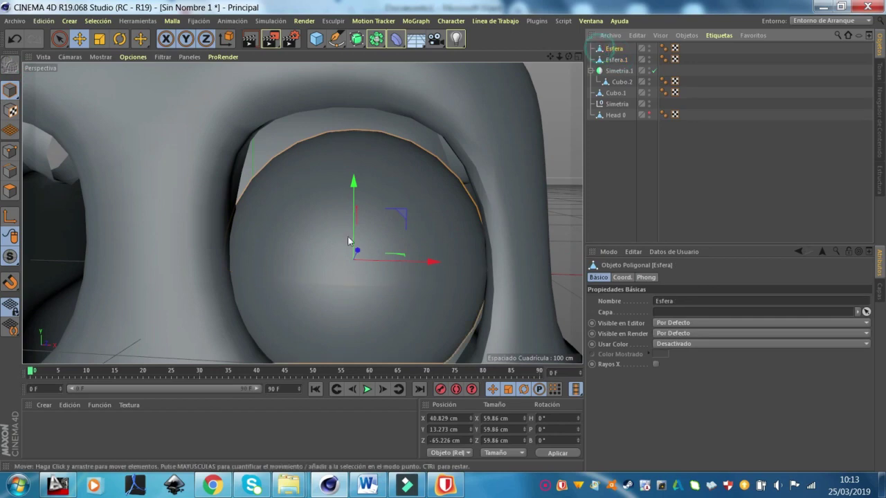
click(613, 49)
alt+drag(346, 215, 363, 252)
- Show Gouraud shading with lines and tilt the eyeball to about P 96.9°
click(100, 57)
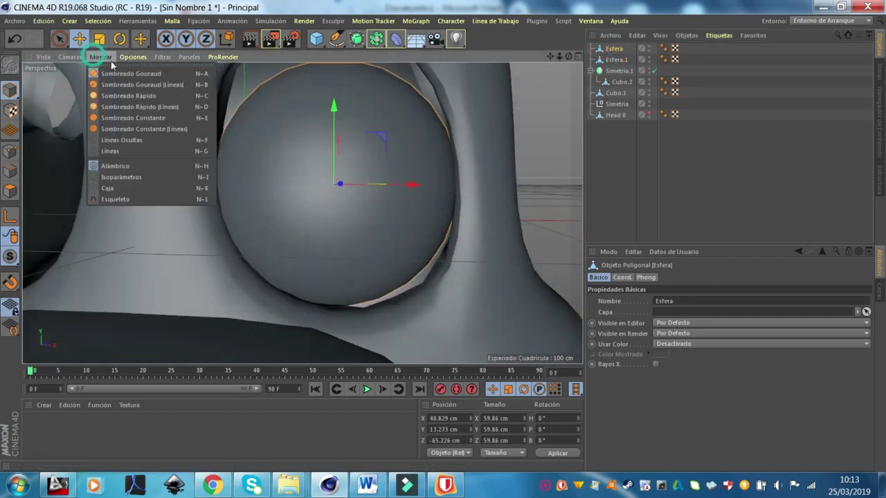
click(136, 83)
key(r)
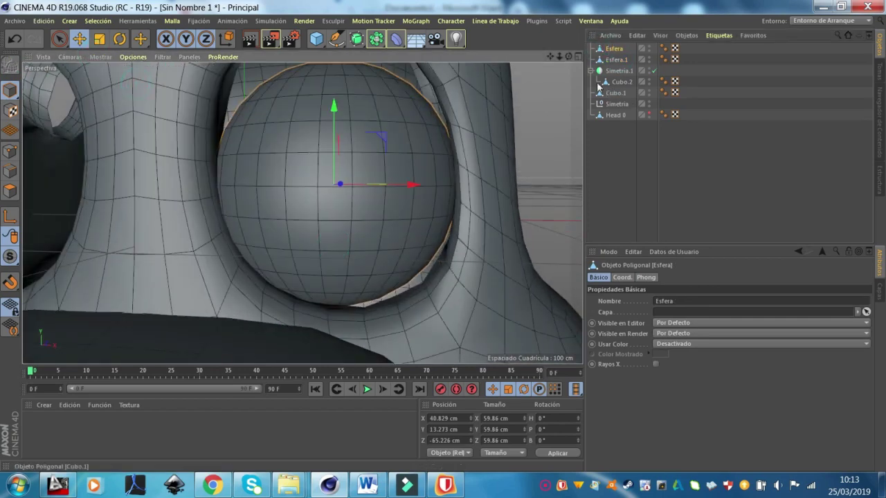
mouse_move(333, 149)
mouse_down()
mouse_move(310, 291)
mouse_move(312, 280)
mouse_up()
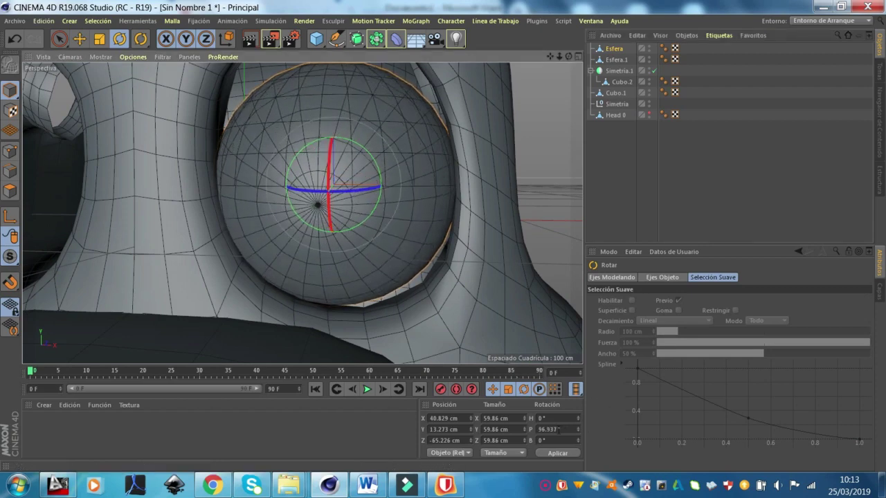
- Enter 90° as the eyeball's P rotation
click(557, 429)
text(90)
key(Return)
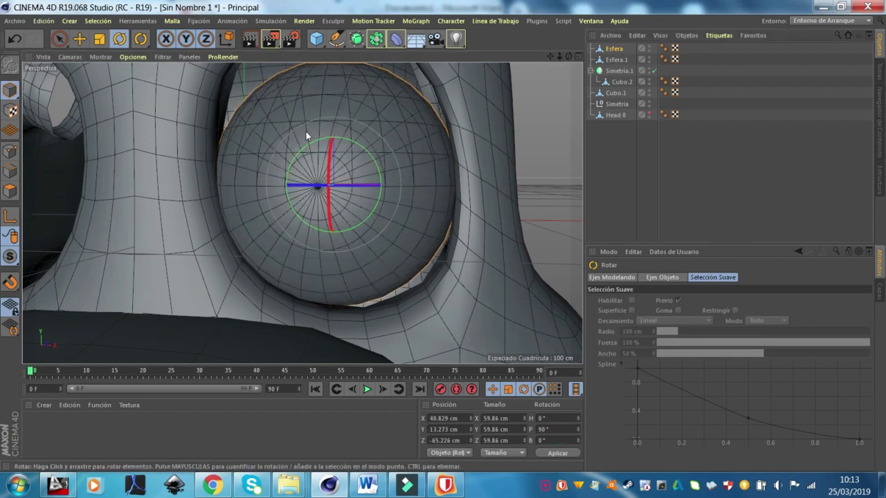
scroll(304, 134, up, 3)
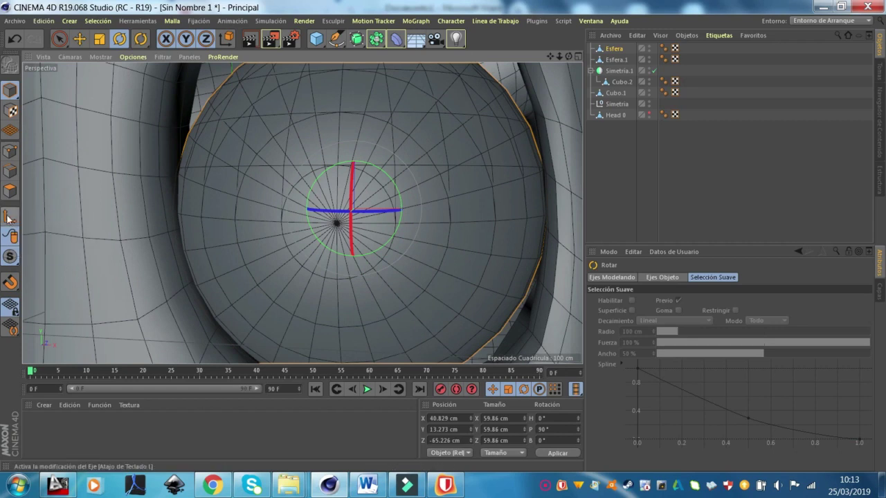
- Undo the accidental rotation of the eyeball and select the hemisphere
drag(370, 243, 371, 244)
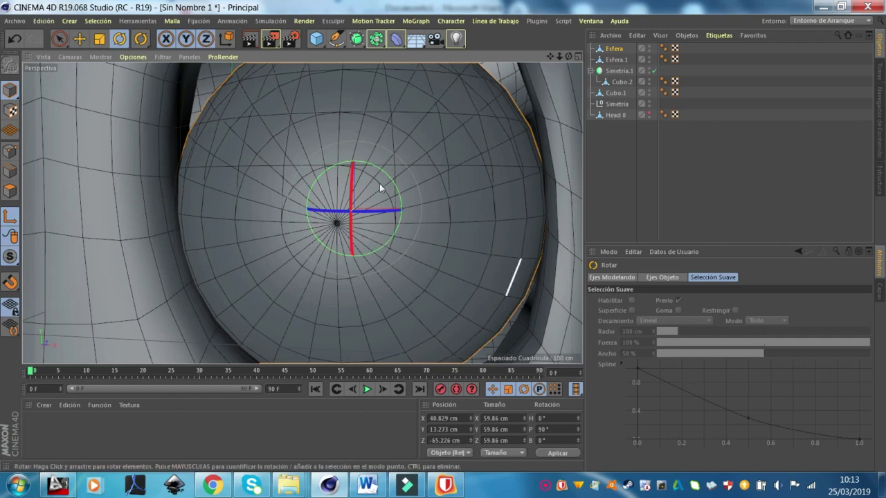
drag(332, 231, 351, 238)
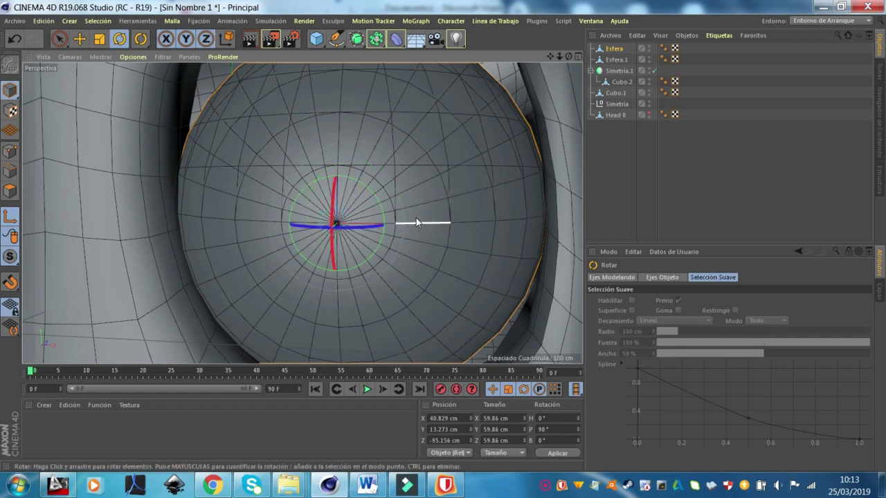
key(ctrl+z)
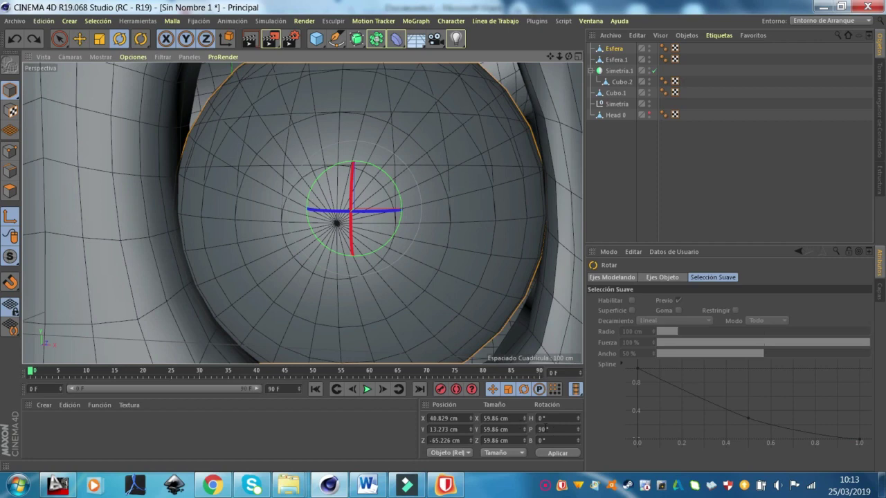
text(0)
key(Return)
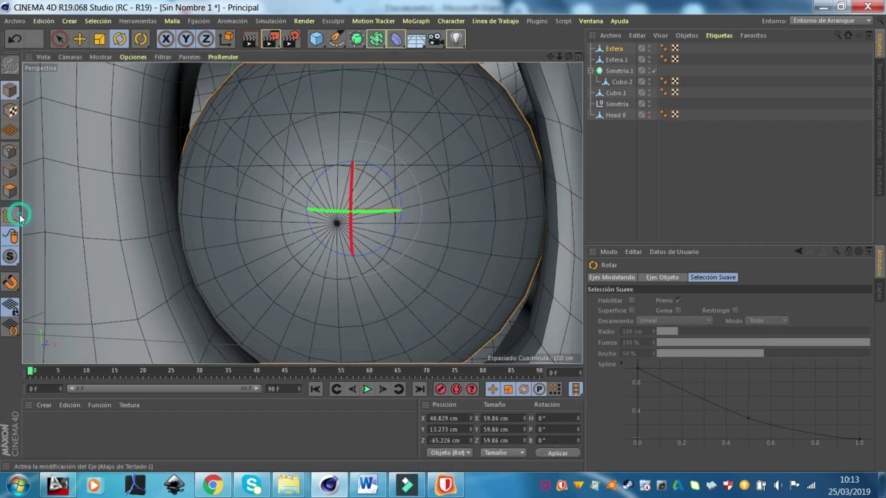
scroll(114, 174, down, 3)
scroll(410, 142, up, 2)
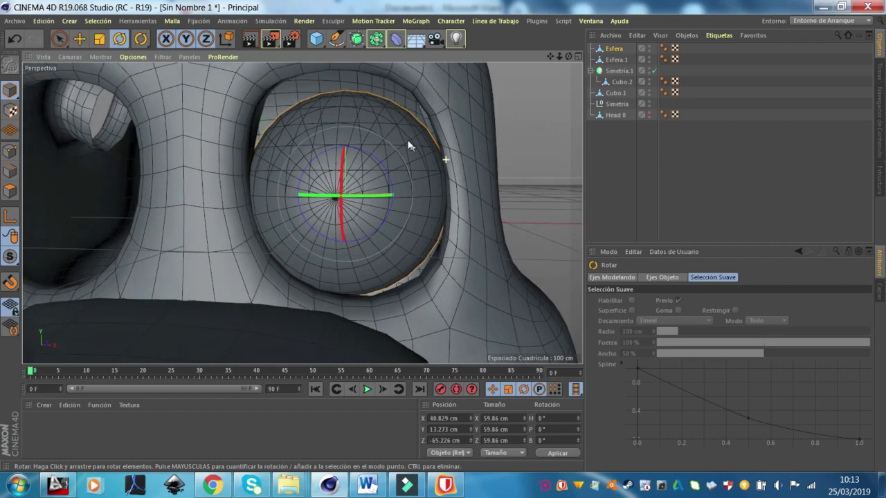
scroll(473, 138, up, 2)
click(615, 60)
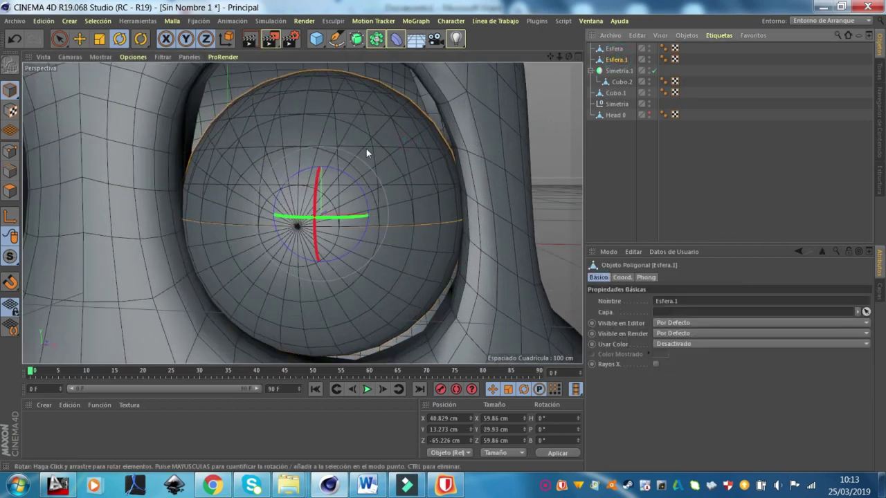
- Resize the hemisphere with the scale tool in Model mode
key(t)
drag(372, 152, 384, 148)
scroll(377, 147, up, 2)
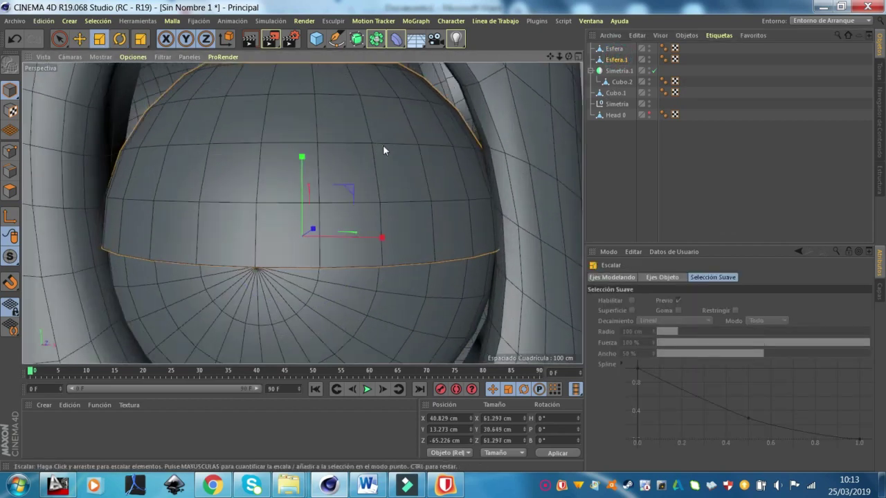
click(9, 171)
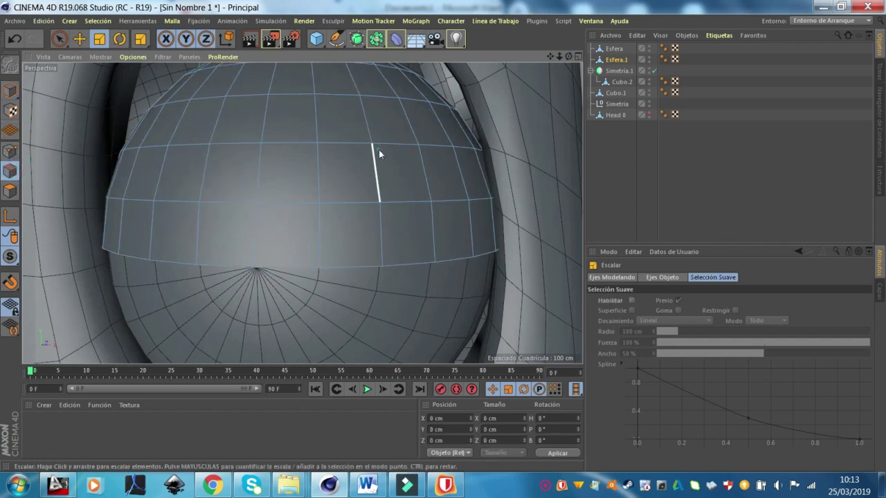
alt+drag(377, 149, 380, 84)
scroll(396, 180, up, 3)
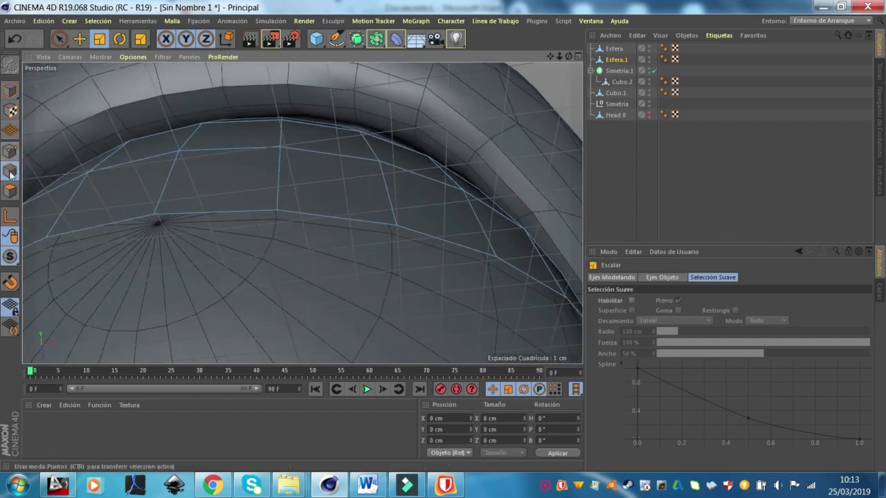
click(9, 90)
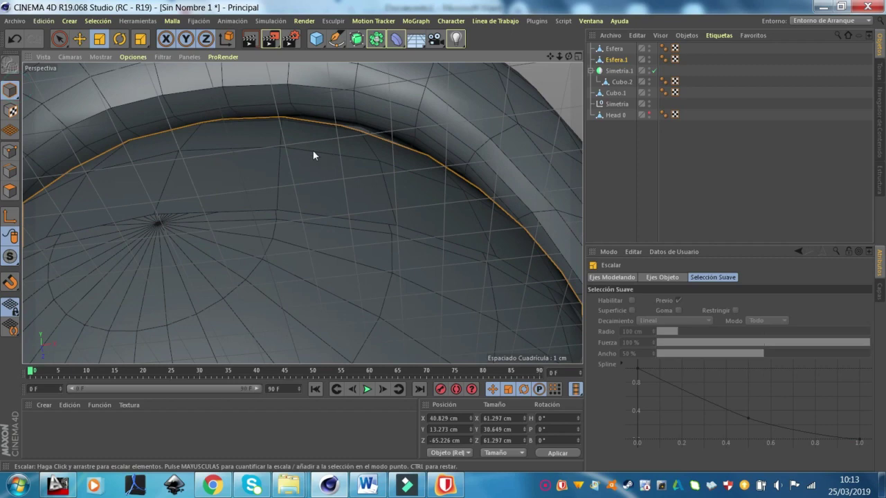
scroll(272, 147, down, 3)
mouse_move(361, 182)
mouse_down()
mouse_move(376, 165)
mouse_move(339, 185)
mouse_up()
- Shrink the eyeball sphere and scale the hemisphere down to about 92% to cap it
click(506, 223)
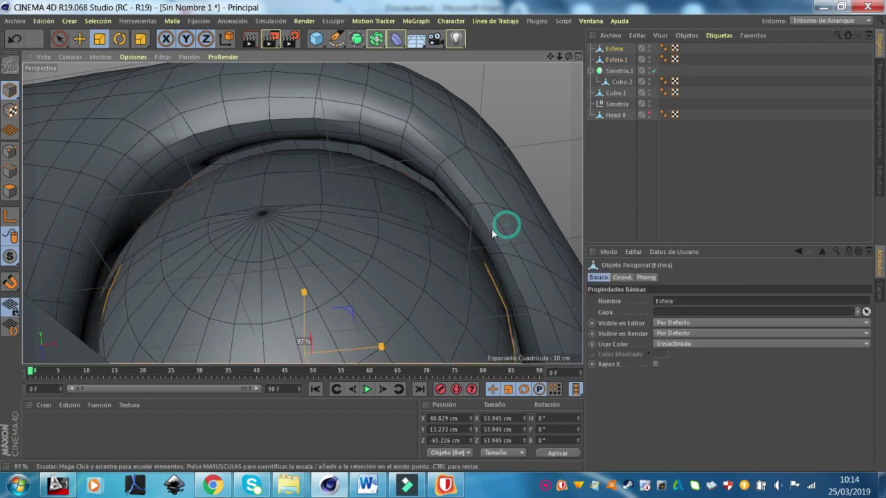
click(464, 238)
click(478, 226)
mouse_move(442, 289)
mouse_down()
mouse_move(490, 268)
mouse_move(474, 263)
mouse_up()
alt+drag(465, 193, 473, 239)
mouse_move(479, 259)
alt+mouse_down()
mouse_move(499, 250)
mouse_move(380, 266)
alt+mouse_up()
click(380, 266)
mouse_move(528, 216)
mouse_down()
mouse_move(498, 236)
mouse_move(505, 232)
mouse_up()
- Move the eyeball and hemisphere together slightly along X to X 42.796 cm
key(e)
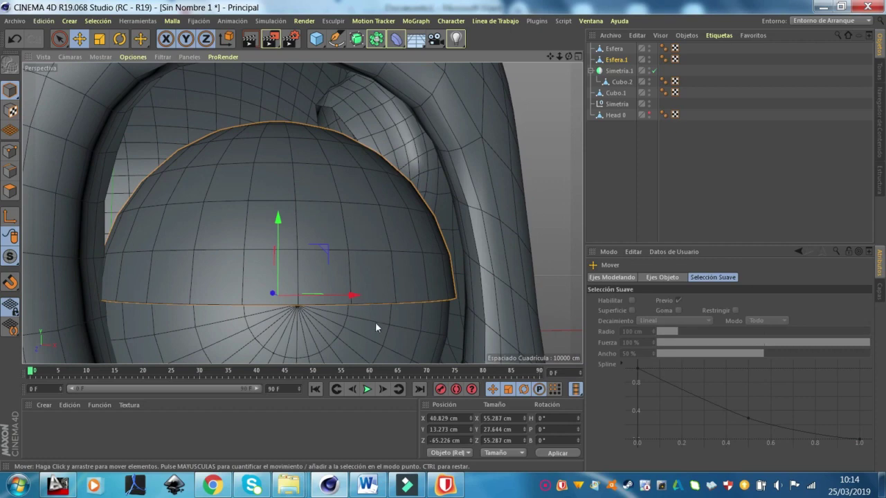
shift+click(375, 322)
mouse_move(349, 293)
mouse_down()
mouse_move(358, 295)
mouse_move(372, 265)
mouse_move(387, 272)
mouse_up()
mouse_move(462, 242)
alt+mouse_down()
mouse_move(302, 256)
mouse_move(504, 257)
mouse_move(414, 214)
mouse_move(287, 240)
mouse_move(421, 205)
alt+mouse_up()
alt+right_drag(421, 205, 430, 191)
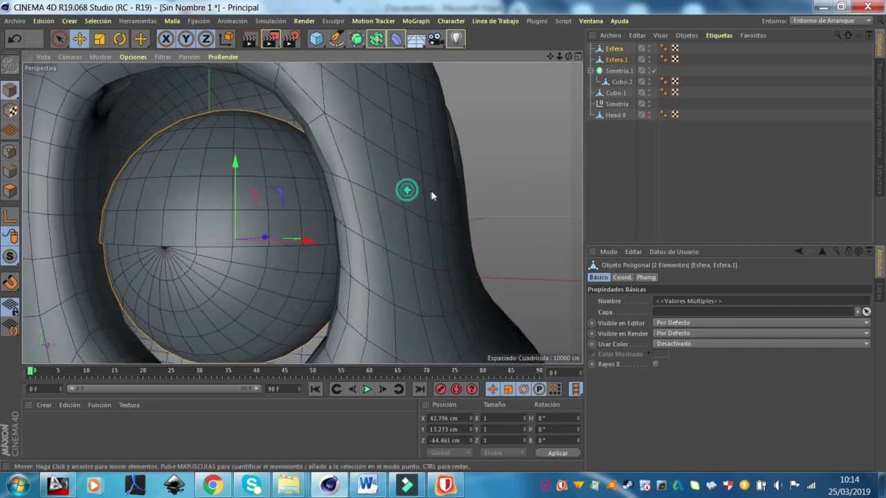
- Select only the hemisphere and, in Edges mode, select its rim edge loop
alt+drag(430, 191, 437, 195)
alt+right_drag(436, 194, 347, 199)
click(347, 200)
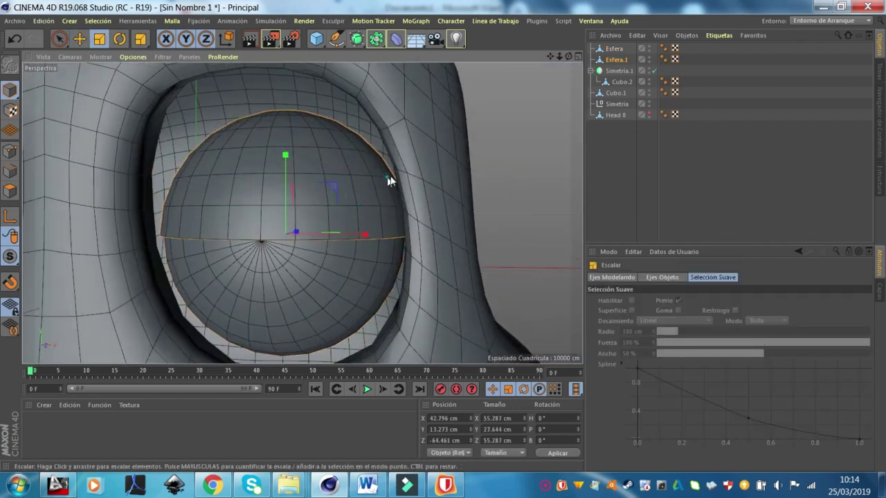
mouse_move(427, 166)
alt+mouse_down()
mouse_move(435, 152)
mouse_move(423, 172)
mouse_move(435, 206)
mouse_move(411, 150)
mouse_move(461, 152)
alt+mouse_up()
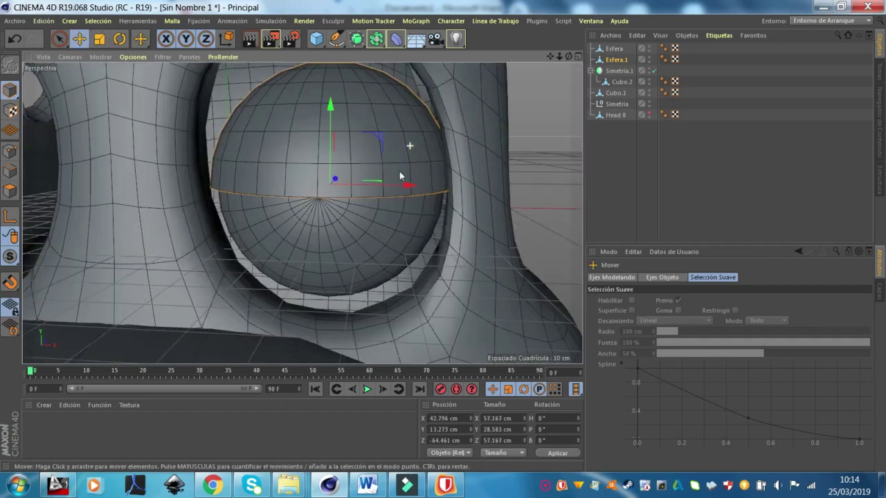
alt+right_drag(461, 152, 381, 132)
click(9, 171)
mouse_move(228, 178)
alt+right_down()
mouse_move(408, 173)
mouse_move(413, 185)
alt+right_up()
double_click(404, 213)
- Scale the rim edge loop in to about 94%
key(t)
drag(473, 159, 460, 161)
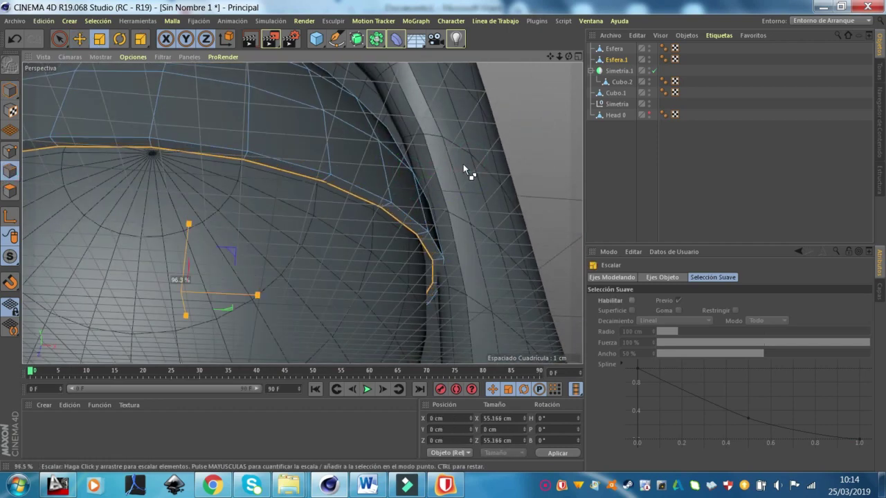
key(ctrl+z)
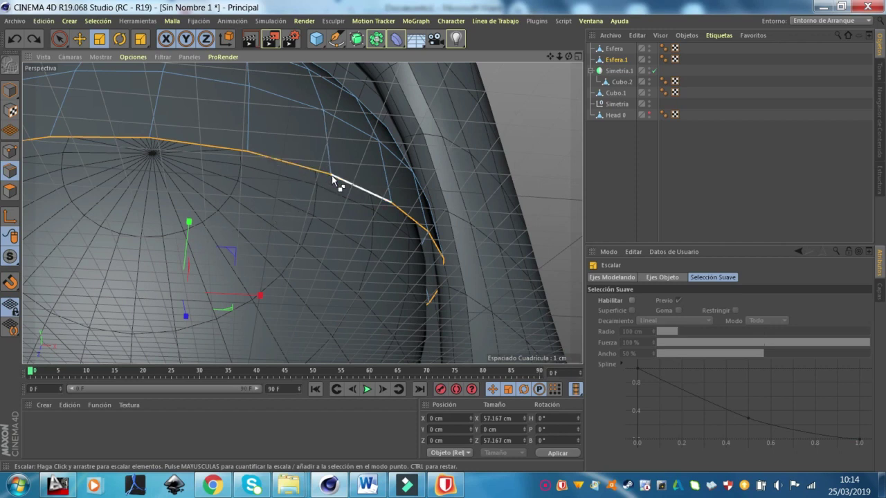
mouse_move(468, 148)
mouse_down()
mouse_move(452, 165)
mouse_move(468, 172)
mouse_up()
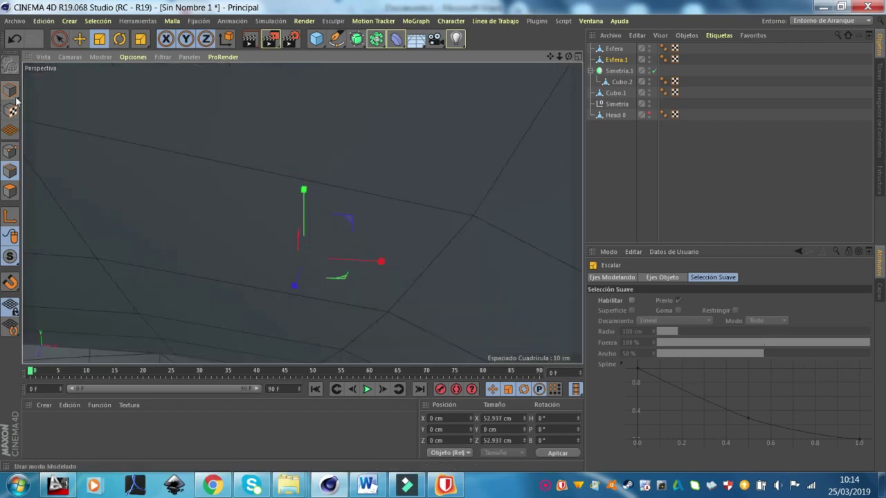
- Return to the eye close-up, select Esfera.1, and switch to Polygons mode
click(9, 90)
key(ctrl+shift+z)
key(ctrl+shift+z)
scroll(346, 198, up, 3)
scroll(344, 191, up, 3)
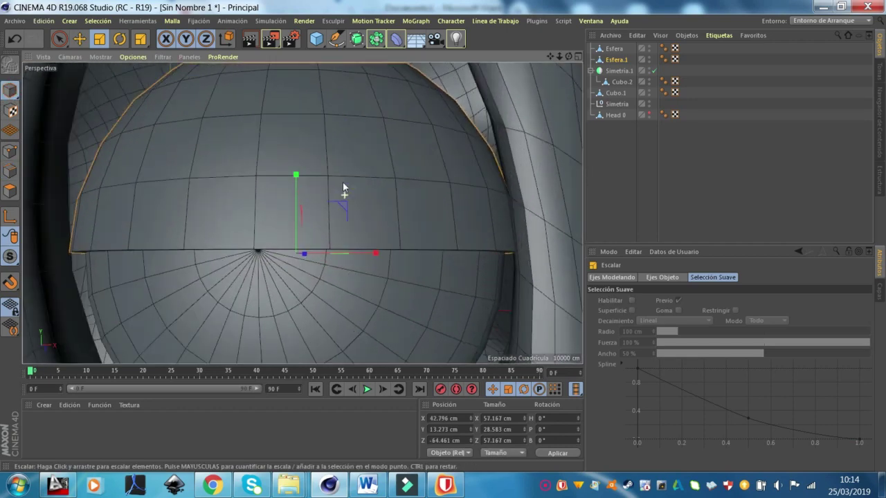
click(339, 185)
click(13, 190)
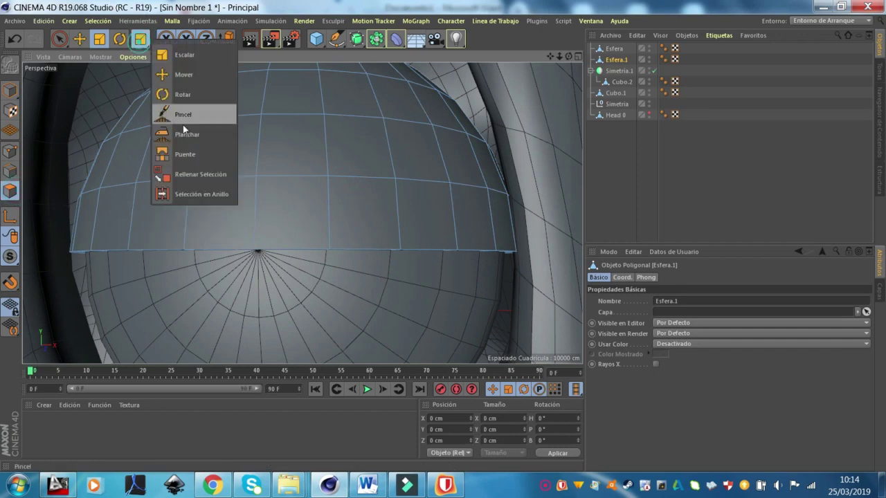
- Ring-select a polygon band on the eyelid rim, flatten it to about 86%, then undo
drag(141, 38, 210, 189)
click(259, 207)
scroll(326, 182, down, 2)
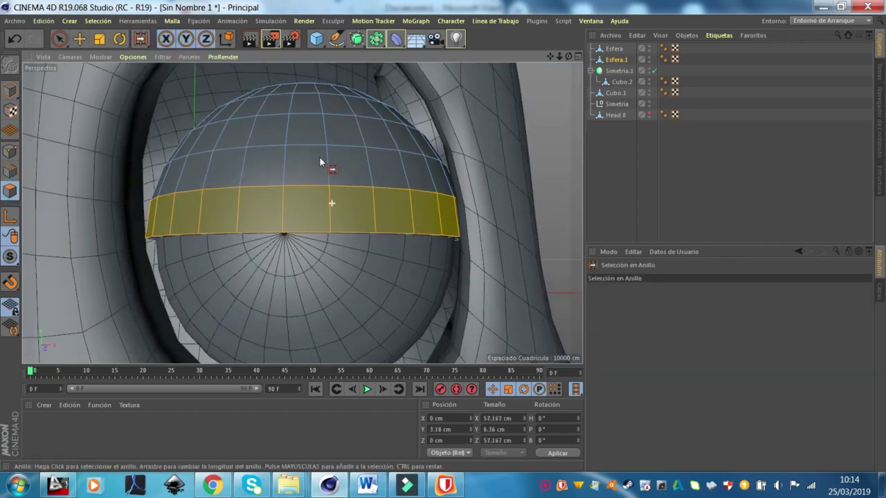
key(t)
scroll(364, 157, up, 2)
mouse_move(364, 157)
mouse_down()
mouse_move(394, 162)
mouse_move(417, 153)
mouse_up()
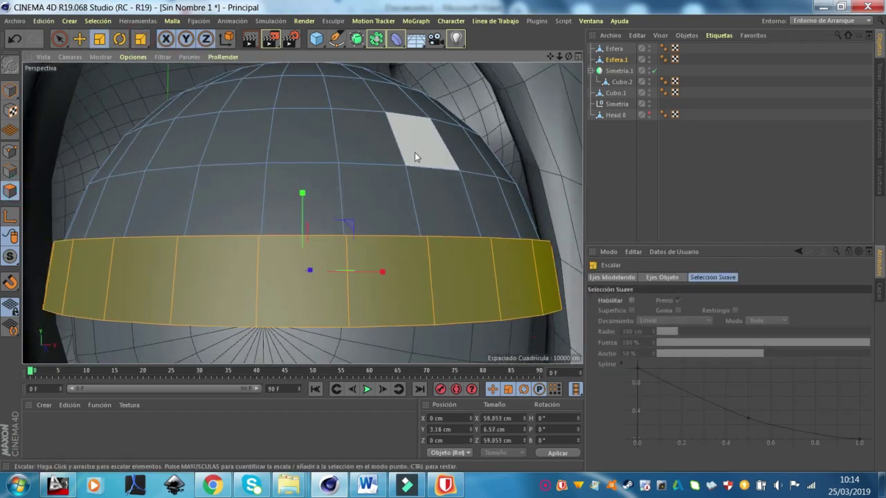
drag(303, 193, 308, 210)
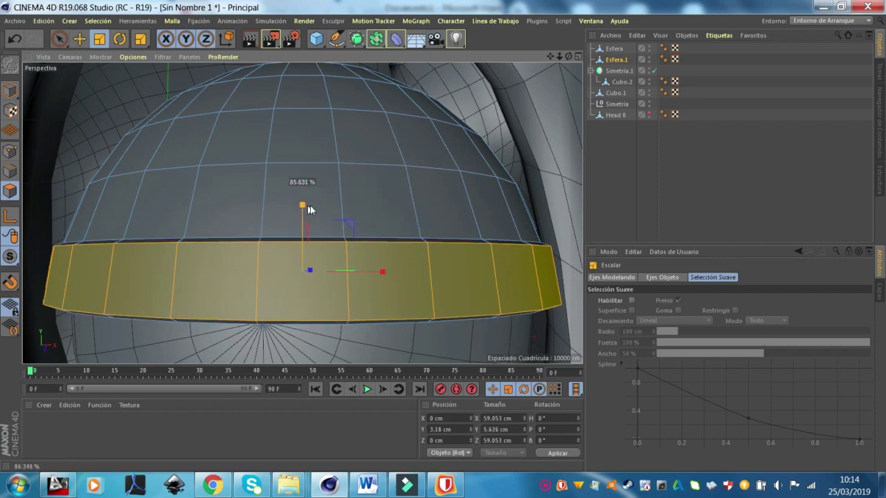
alt+drag(465, 198, 325, 186)
key(ctrl+z)
key(ctrl+z)
key(ctrl+z)
key(ctrl+z)
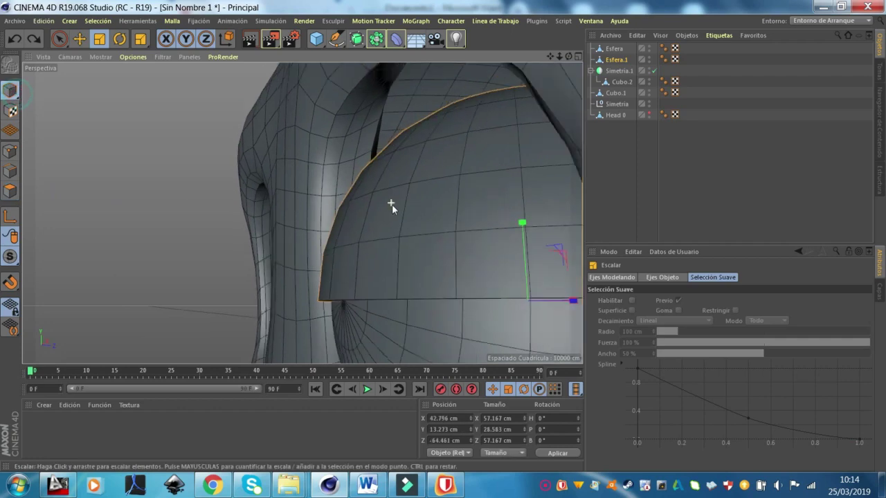
- Nudge the eyelid along X to position 41.789 cm and select Esfera.1
alt+drag(391, 206, 340, 178)
scroll(340, 177, down, 5)
scroll(398, 234, up, 5)
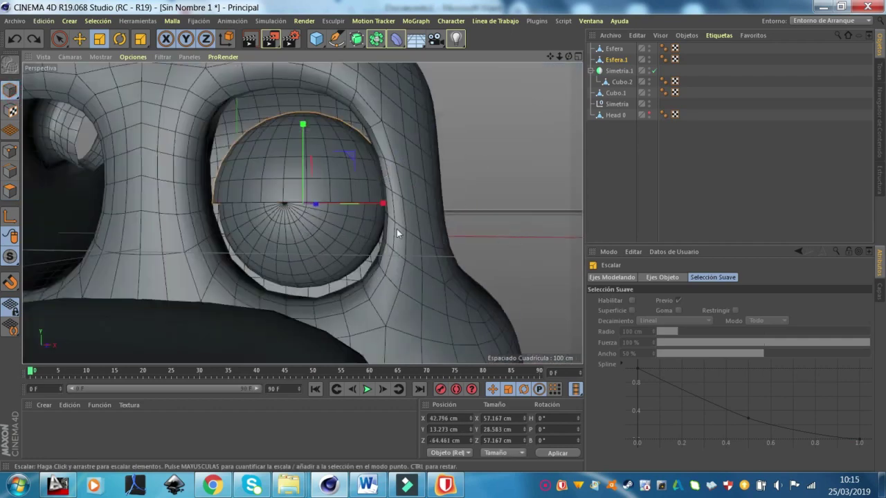
scroll(358, 230, up, 3)
scroll(405, 234, up, 1)
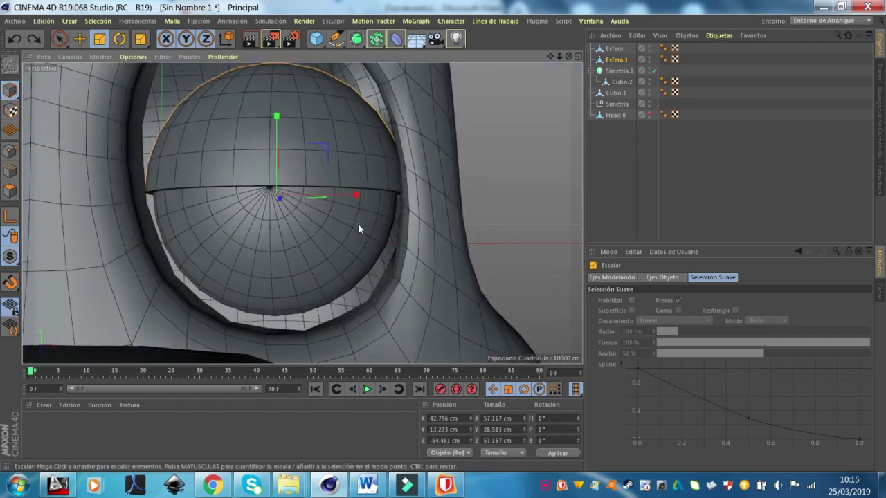
key(e)
drag(351, 196, 350, 195)
scroll(358, 207, down, 3)
scroll(297, 166, up, 2)
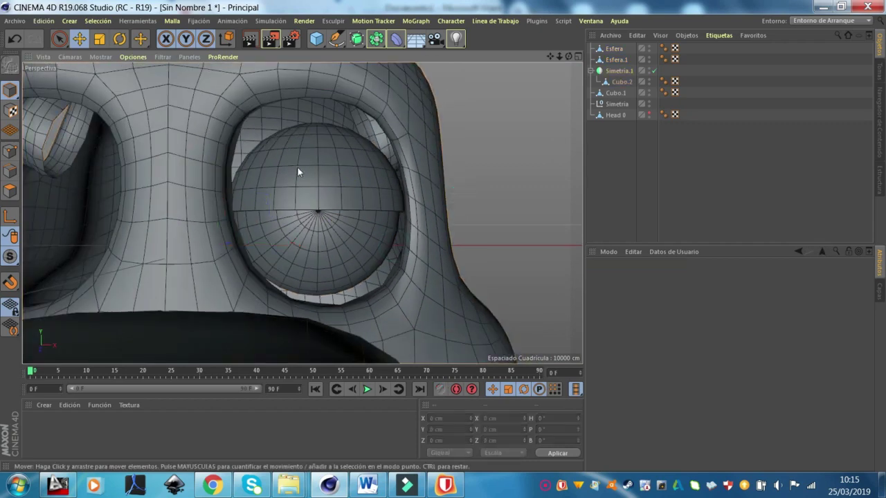
click(298, 168)
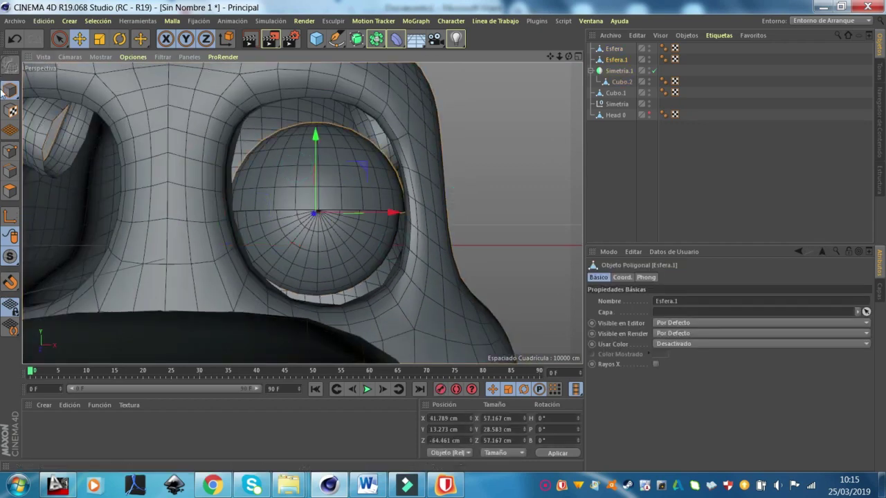
- Switch the viewport to plain Gouraud Shading and select the eyeball Esfera
click(100, 58)
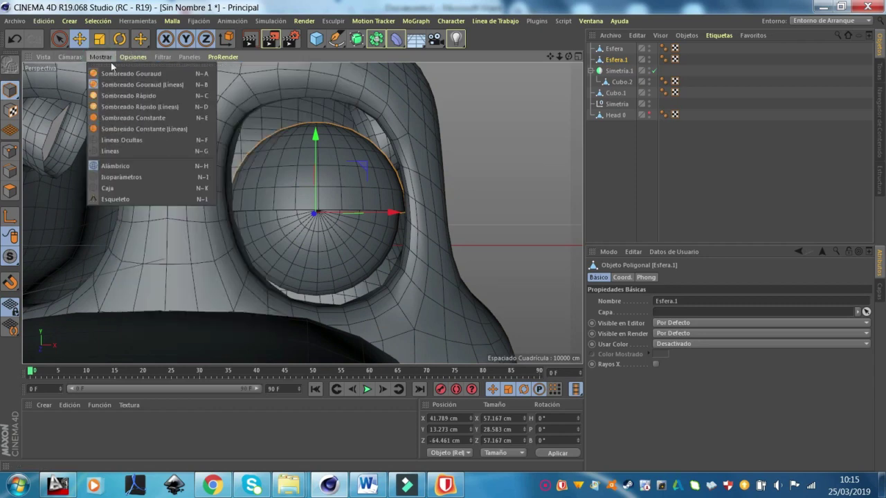
click(116, 74)
click(376, 213)
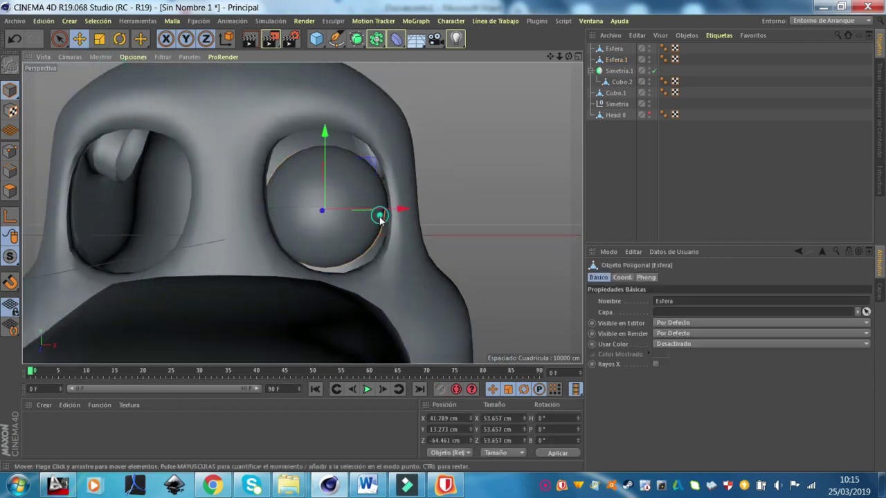
- Create a white material Mat and a second material Mat.1 coloured black
click(44, 405)
click(81, 310)
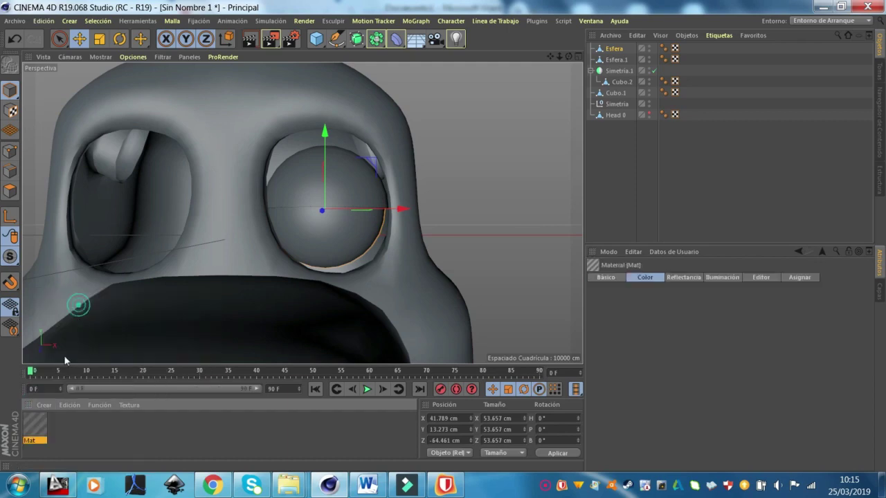
double_click(83, 426)
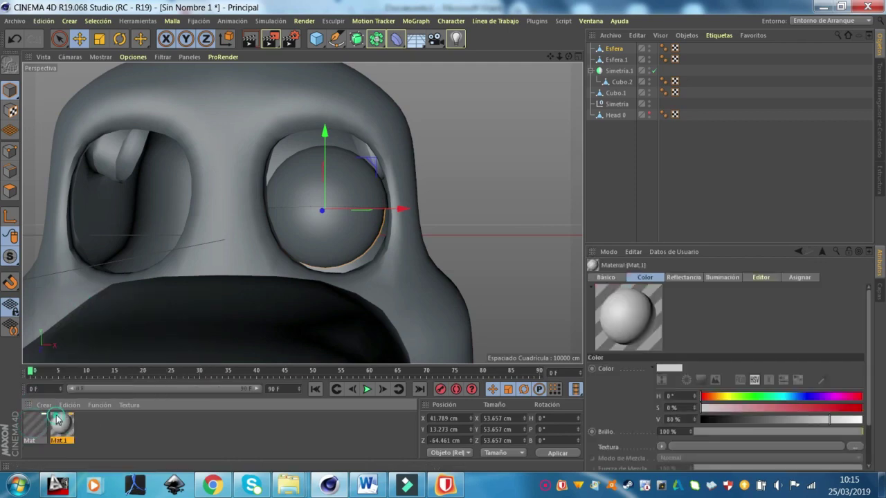
double_click(61, 424)
click(387, 186)
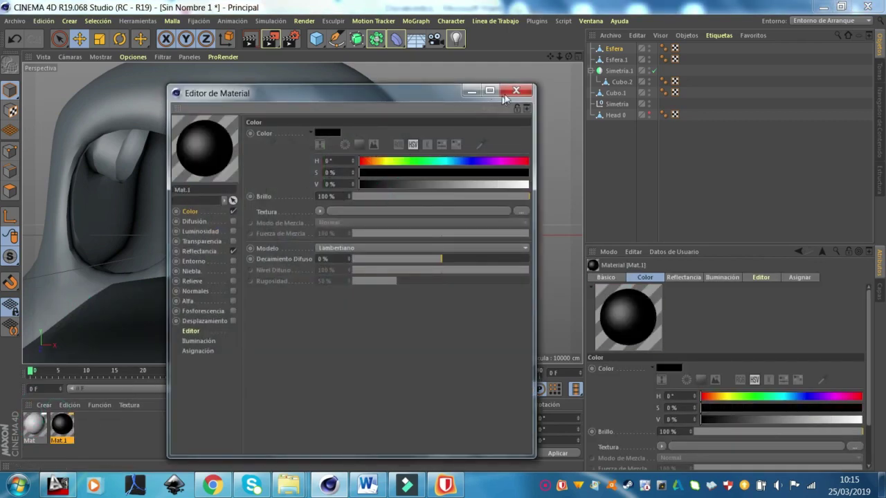
click(515, 91)
- Apply the white Mat material to the eyeball sphere
scroll(506, 161, up, 5)
click(330, 239)
click(59, 421)
drag(35, 424, 239, 333)
drag(325, 348, 293, 310)
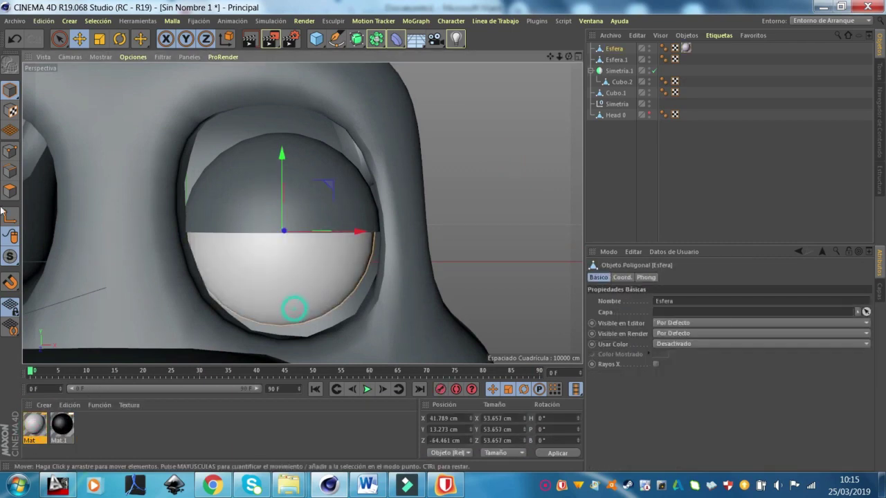
scroll(208, 235, up, 5)
scroll(264, 243, up, 3)
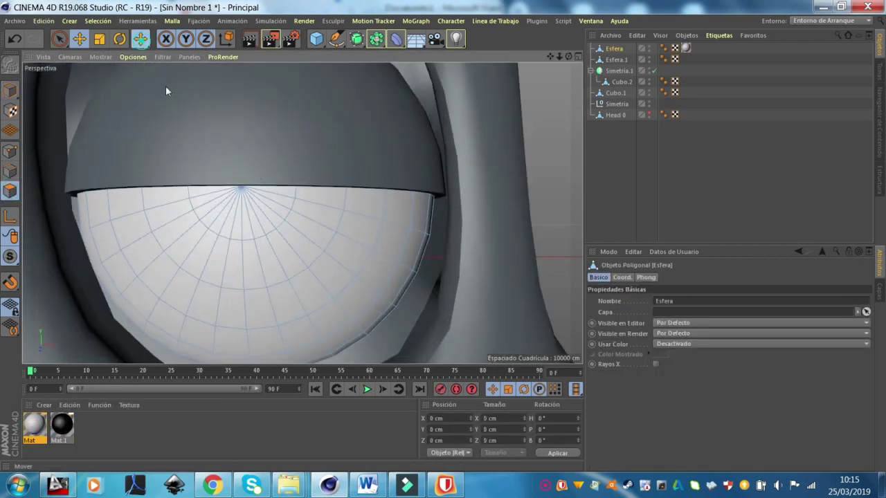
- Ring-select the eyeball's pole cap and apply black Mat.1 to it as a pupil
drag(140, 39, 197, 92)
click(291, 262)
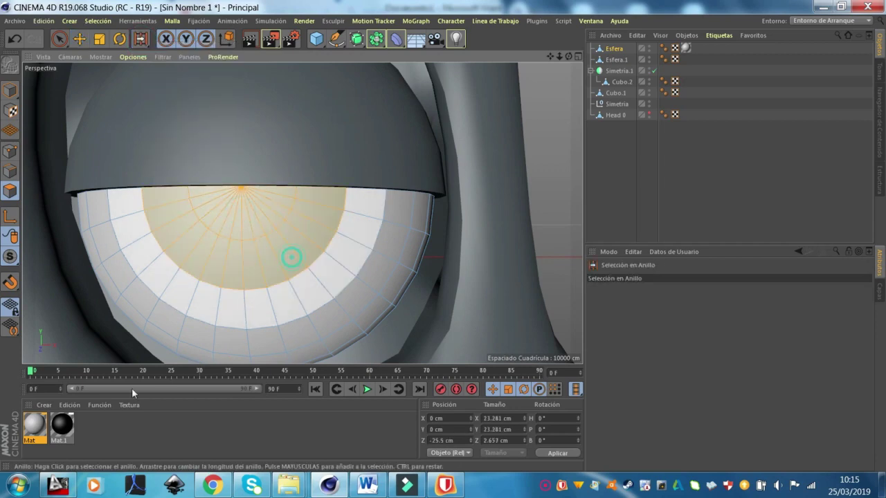
drag(62, 425, 207, 280)
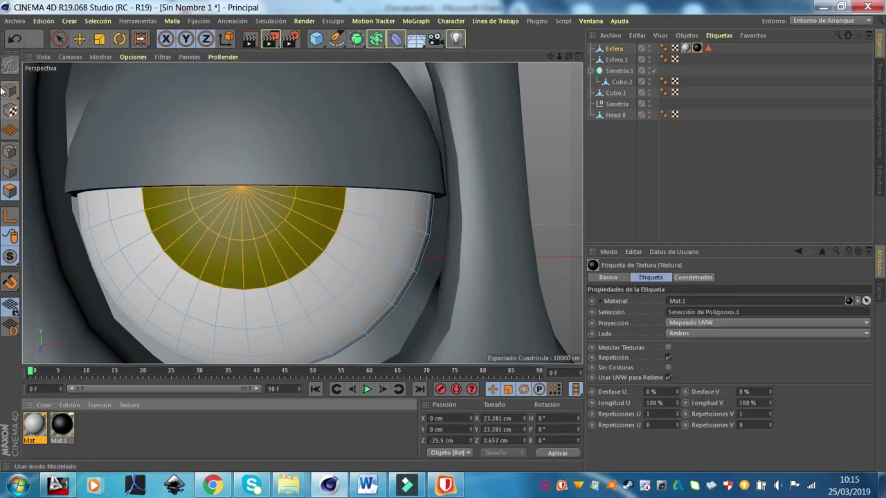
click(10, 90)
scroll(333, 303, down, 3)
click(419, 240)
scroll(364, 217, down, 2)
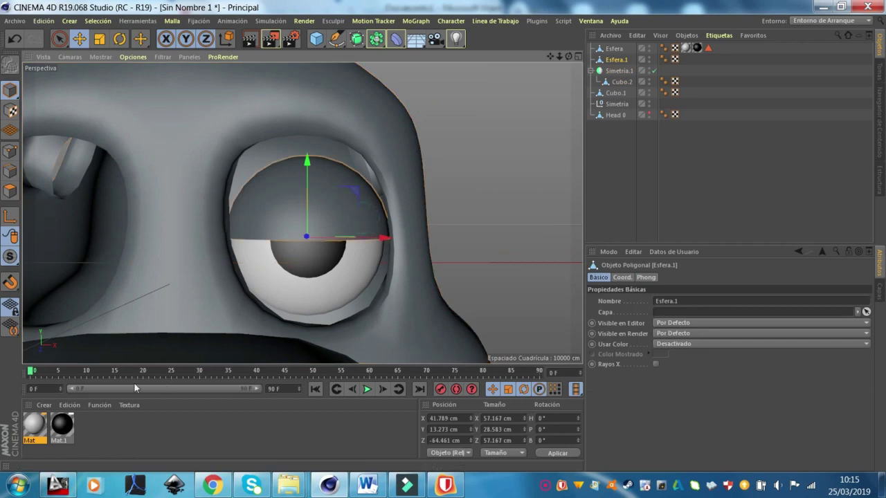
- Tilt the eyelid down to about -38° and reselect the eyeball sphere
key(r)
mouse_move(310, 213)
mouse_down()
mouse_move(317, 170)
mouse_move(422, 184)
mouse_up()
scroll(443, 181, down, 3)
scroll(394, 189, up, 4)
click(339, 171)
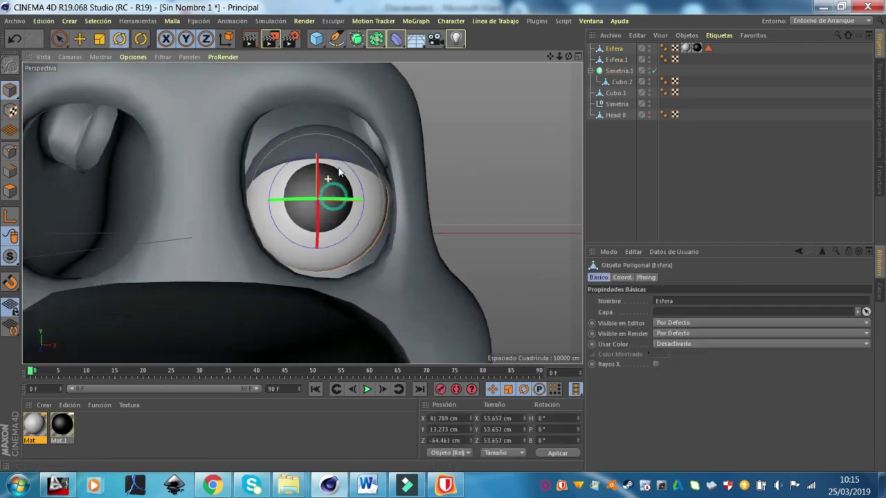
scroll(339, 172, down, 2)
scroll(318, 185, up, 2)
key(e)
scroll(345, 185, down, 2)
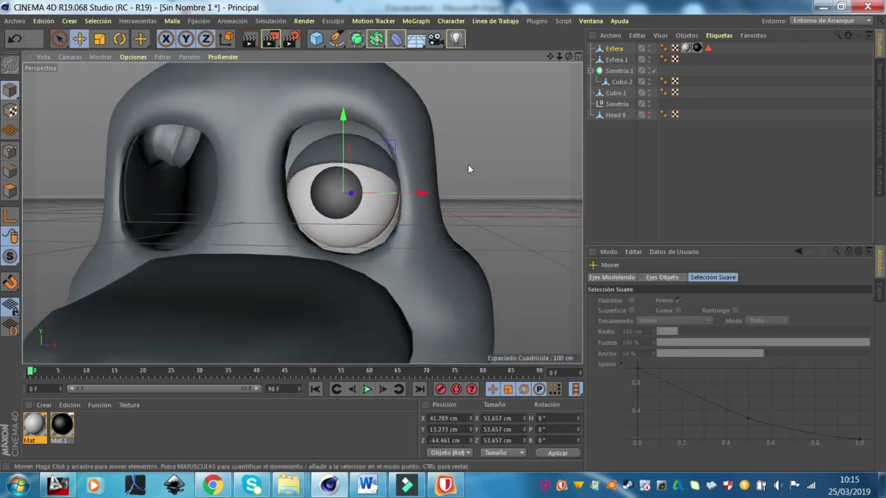
scroll(468, 165, up, 1)
alt+drag(543, 87, 365, 51)
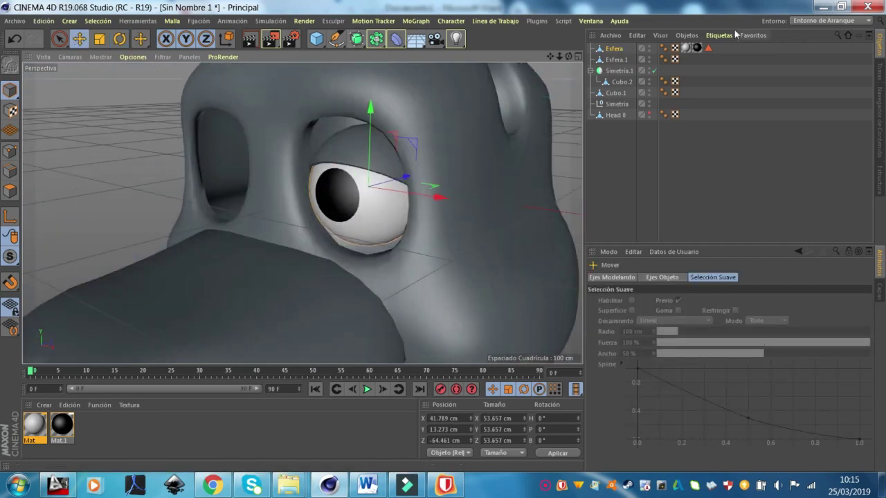
click(612, 48)
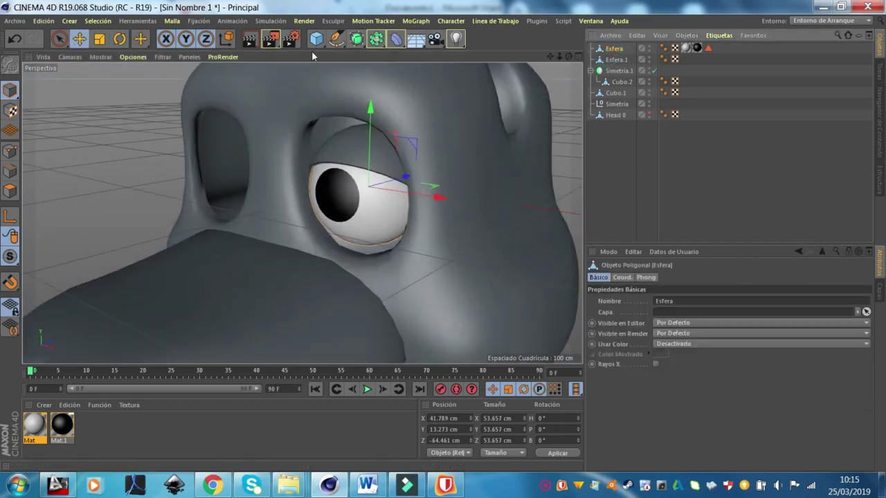
scroll(299, 175, down, 2)
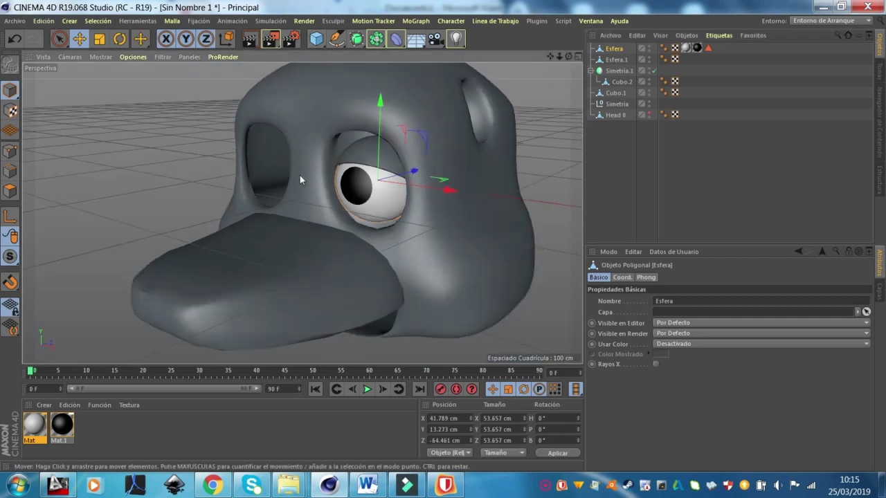
- Add a Null object displayed as a Circle with XY orientation
click(331, 42)
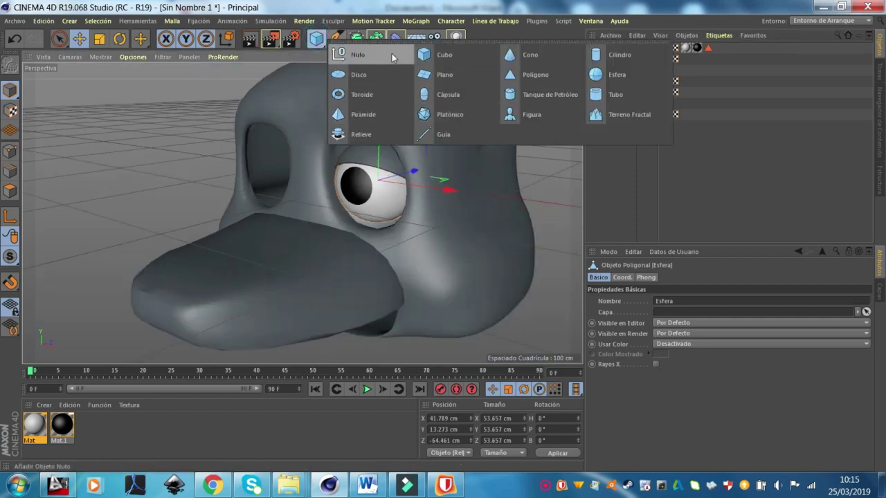
click(392, 55)
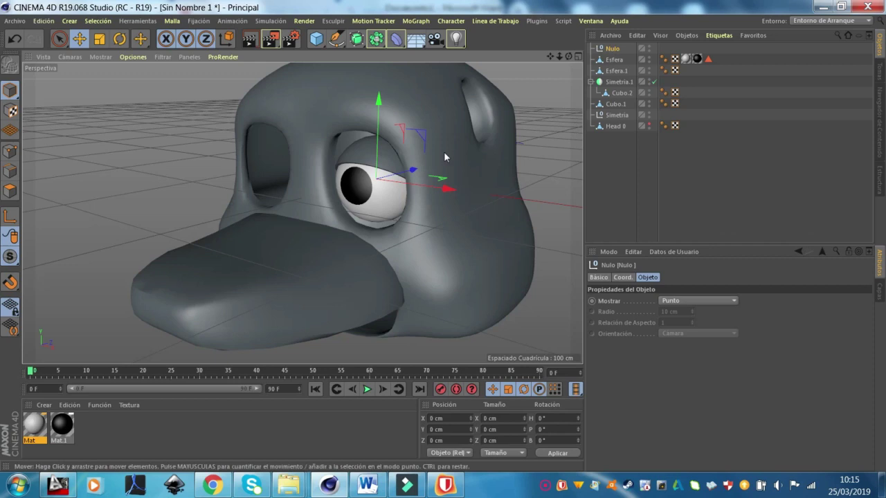
click(706, 301)
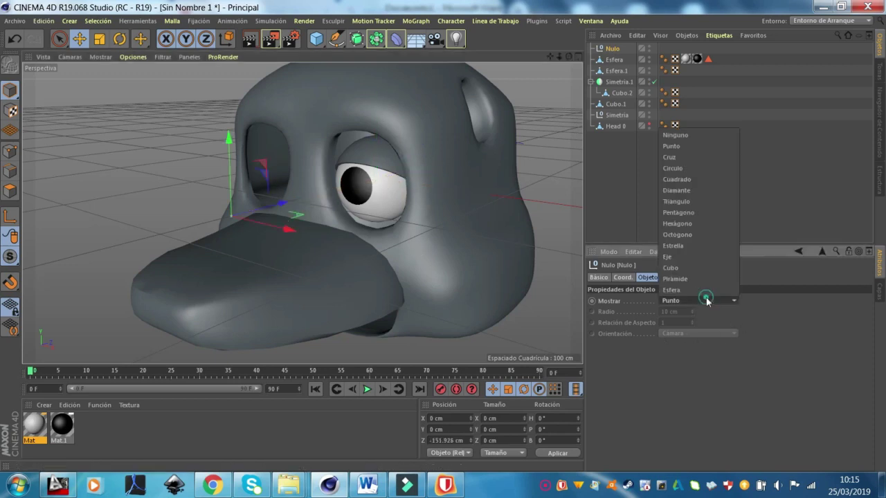
click(685, 267)
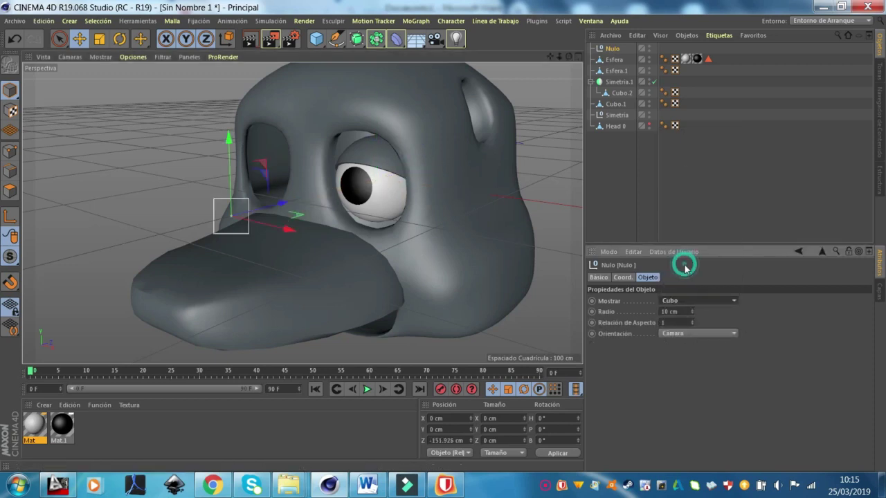
click(698, 299)
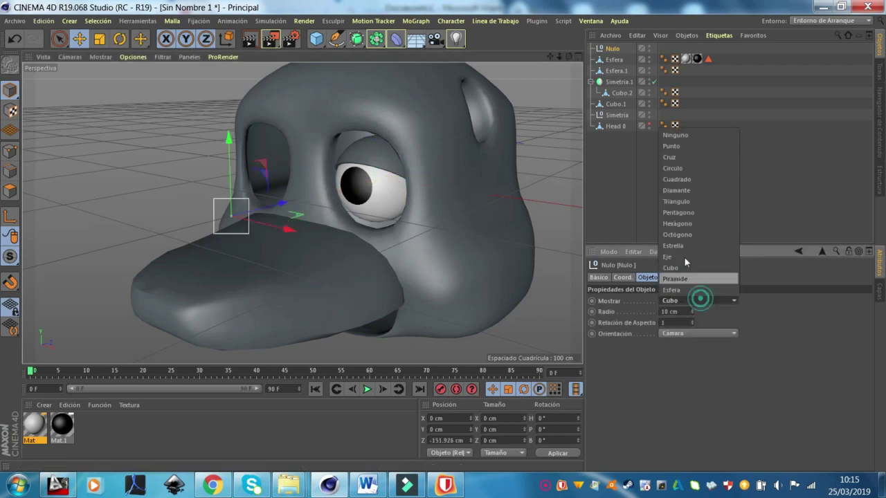
click(690, 167)
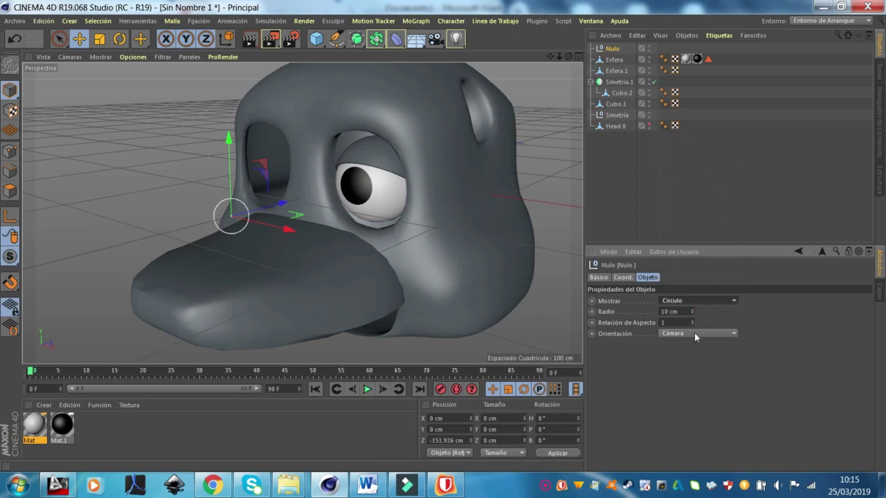
click(685, 356)
alt+drag(475, 203, 415, 296)
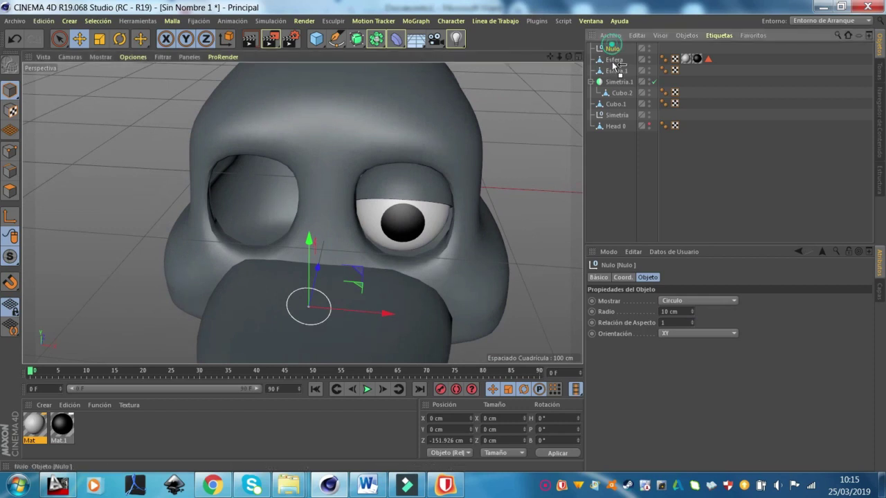
- Snap the Nulo onto the eye by parenting it to Esfera, resetting, then unparenting
drag(614, 63, 613, 61)
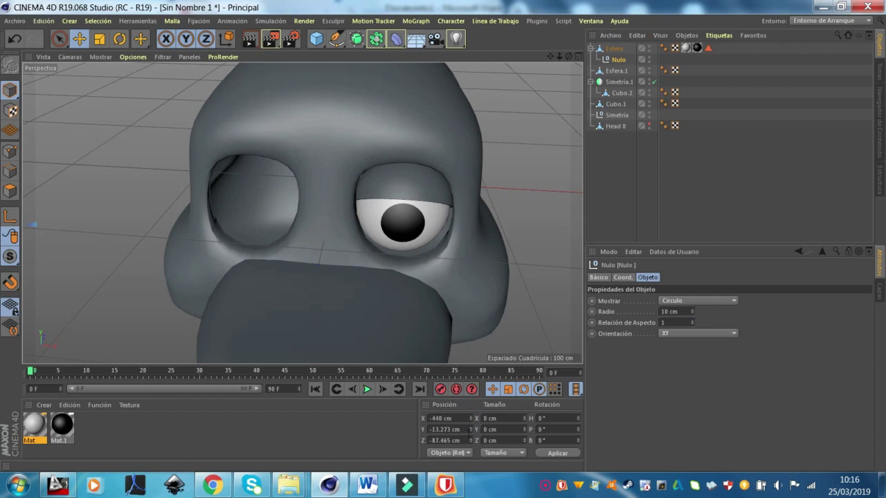
click(470, 432)
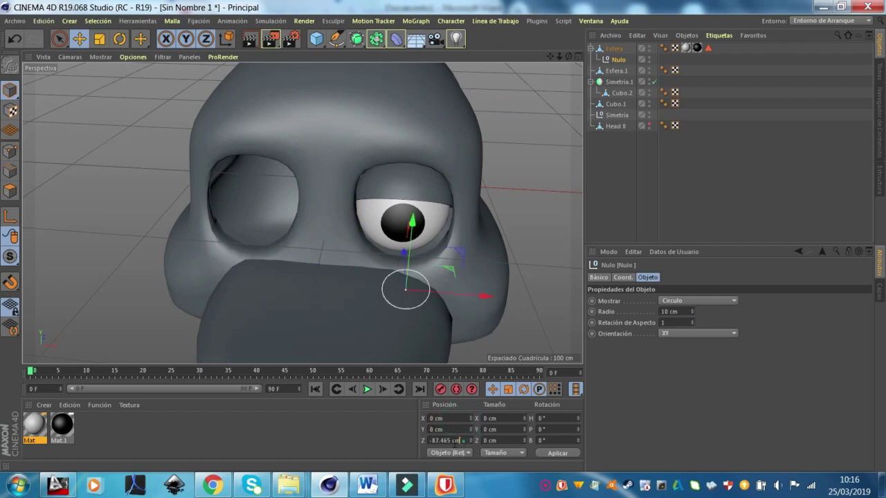
text(0)
mouse_move(618, 60)
mouse_down()
mouse_move(613, 37)
mouse_move(620, 44)
mouse_up()
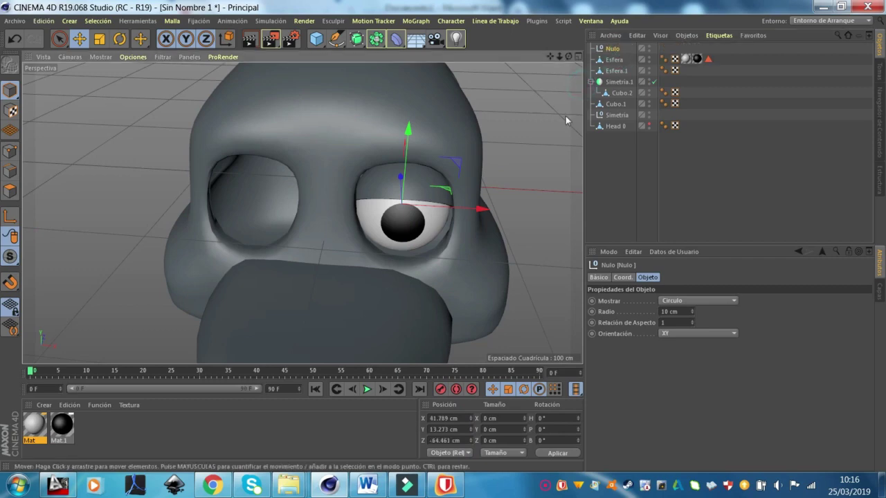
- Move the Nulo forward along Z to about -210.5 cm in front of the face
alt+drag(565, 116, 480, 115)
drag(351, 217, 349, 183)
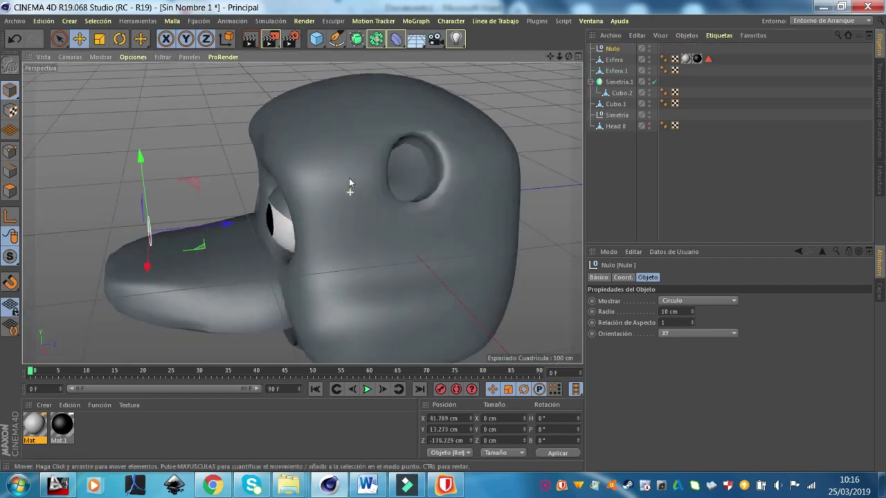
mouse_move(248, 219)
mouse_down()
mouse_move(186, 223)
mouse_move(541, 73)
mouse_up()
click(613, 59)
right_click(614, 57)
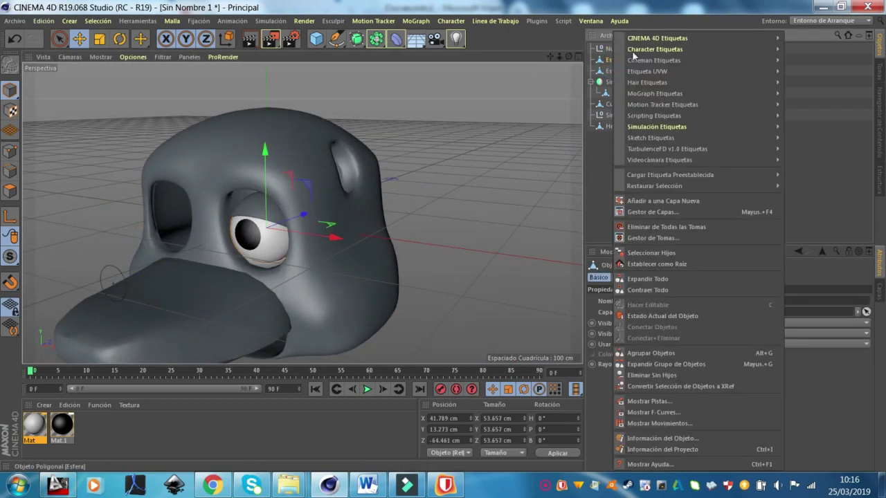
mouse_move(657, 39)
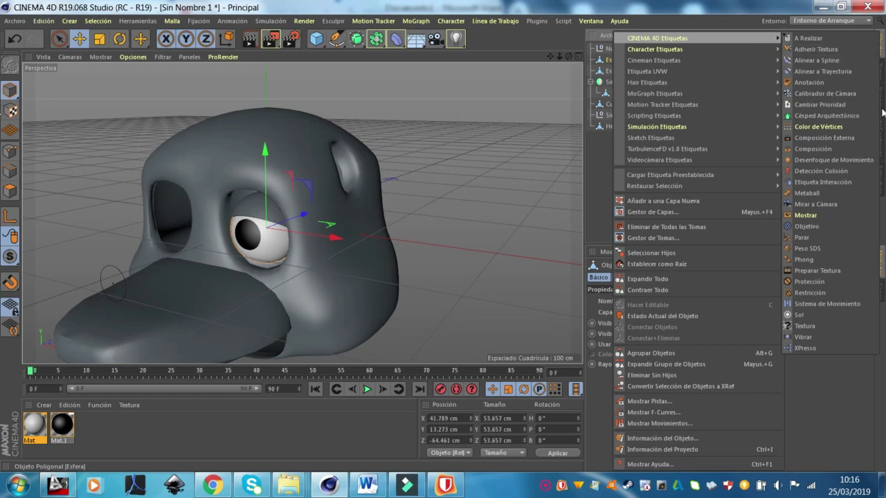
- Add a Target tag to the Esfera eyeball with Nulo as its Target Object
click(803, 226)
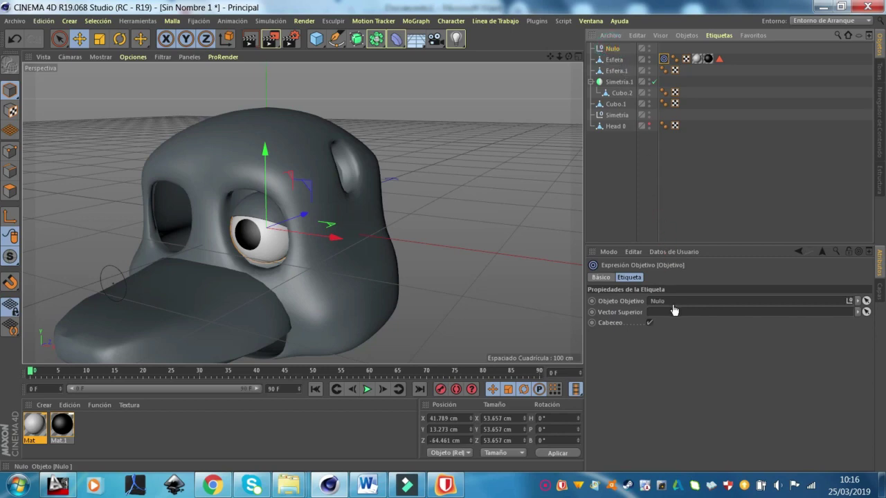
drag(674, 310, 673, 305)
mouse_move(463, 170)
alt+mouse_down()
mouse_move(549, 135)
mouse_move(318, 248)
alt+mouse_up()
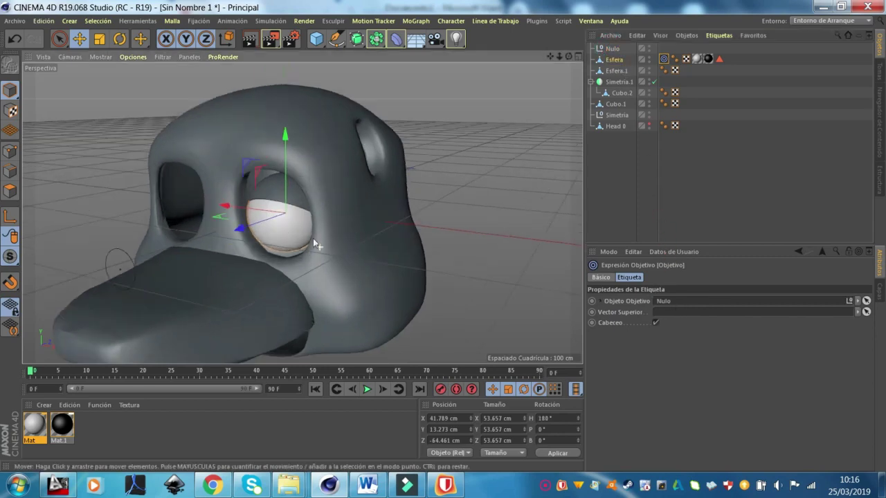
scroll(318, 248, up, 5)
- With Rotate and Axis mode on, tilt the Esfera's axis so the pupil turns toward the camera
click(293, 231)
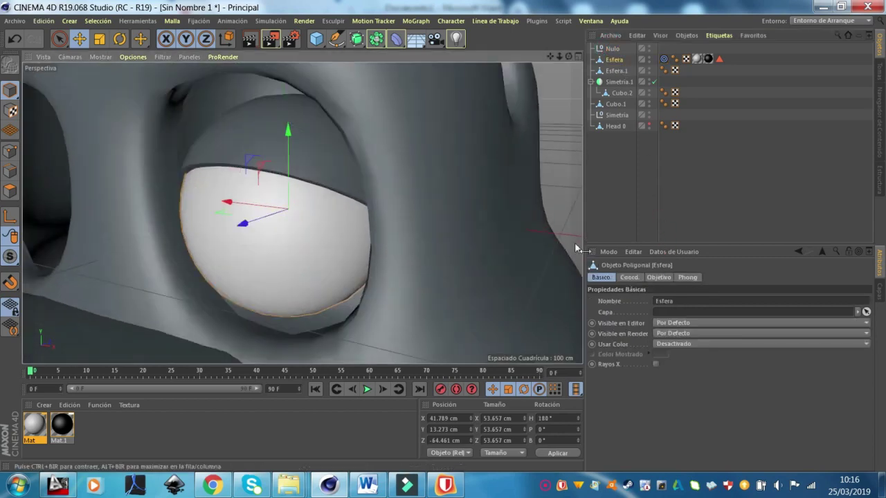
alt+drag(520, 196, 421, 257)
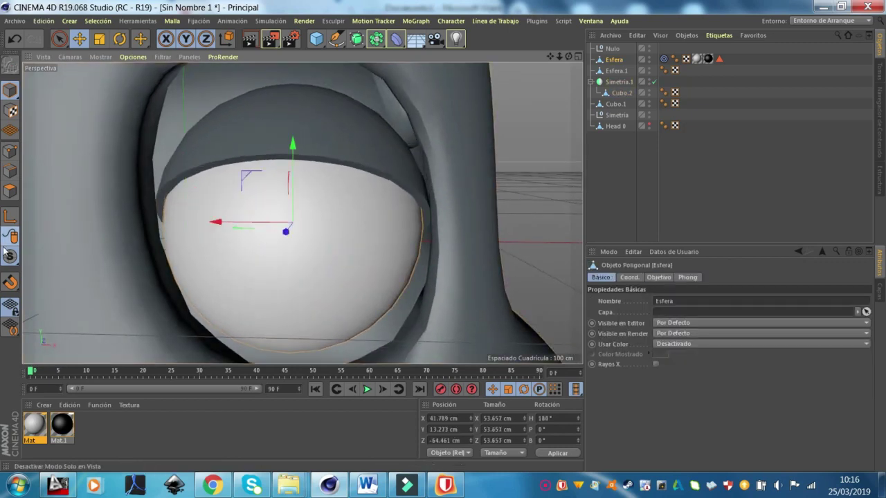
key(r)
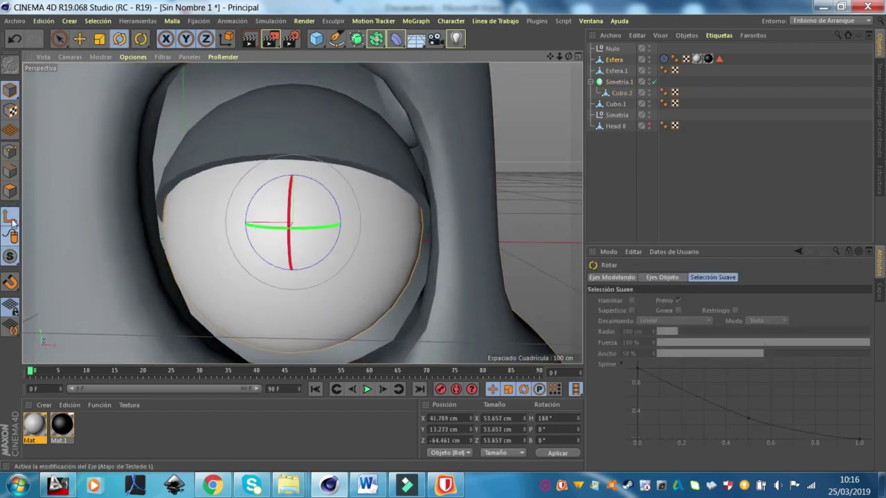
click(10, 220)
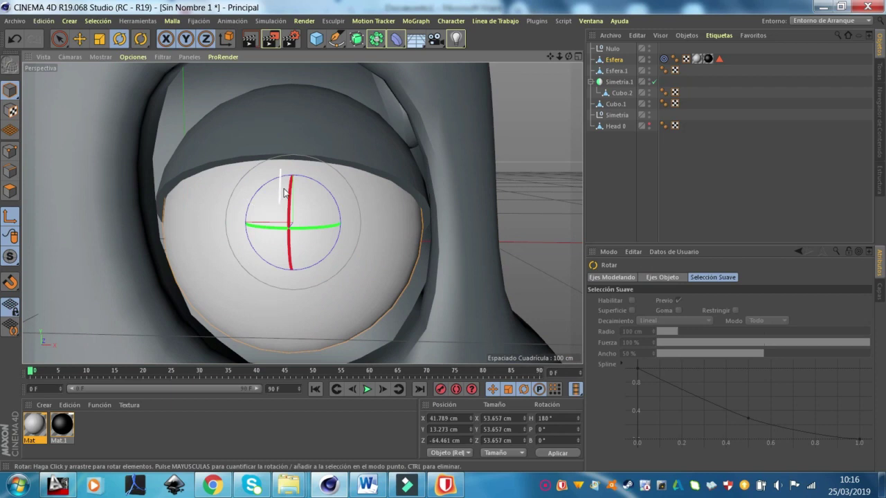
drag(289, 187, 288, 219)
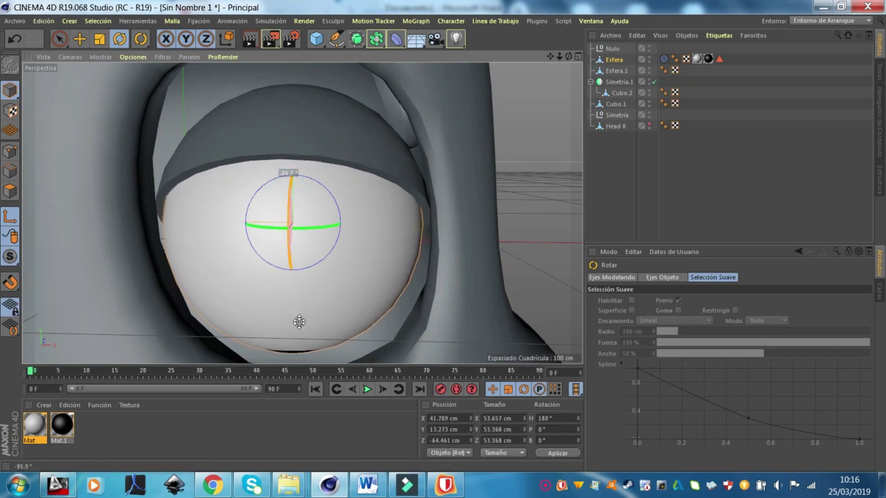
drag(299, 320, 301, 457)
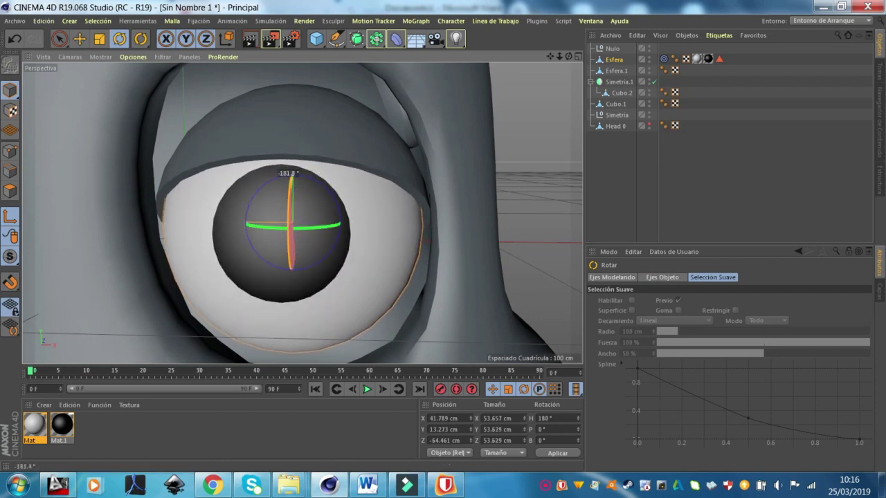
- In the front view with shaded wireframe display, rotate the eyeball until its pupil faces front
click(578, 58)
click(578, 214)
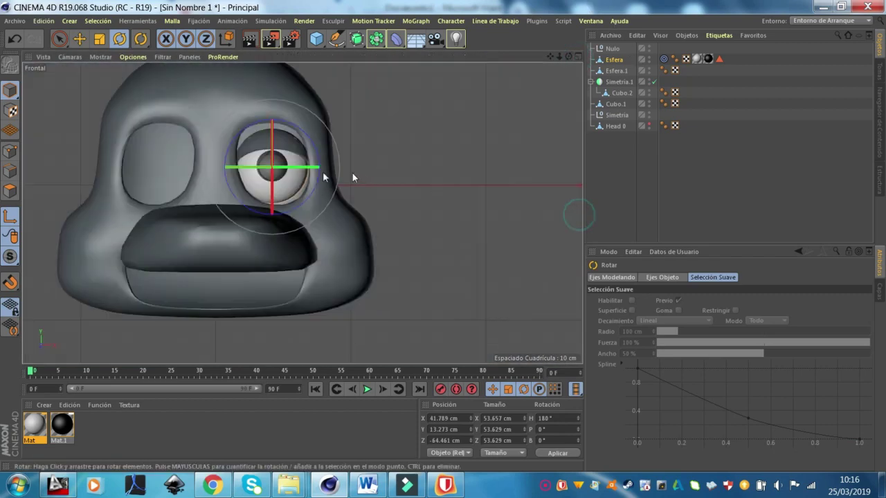
scroll(169, 114, up, 5)
click(70, 57)
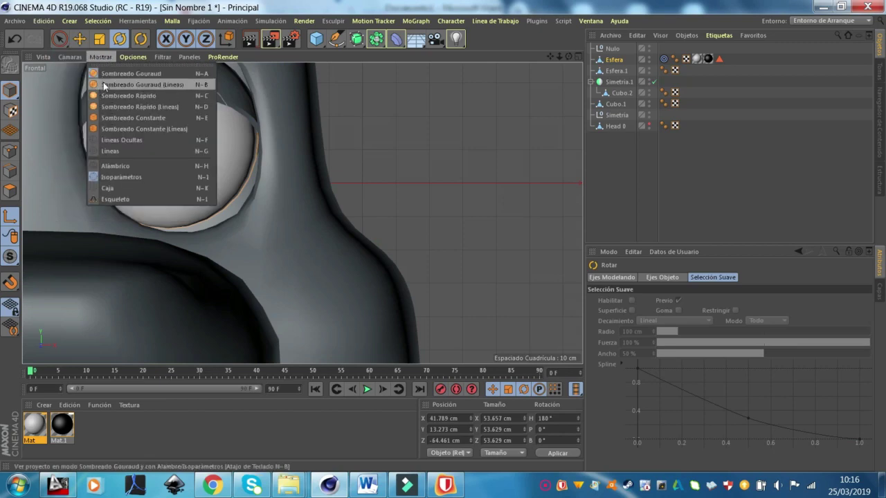
click(142, 85)
scroll(140, 108, up, 3)
scroll(163, 132, up, 5)
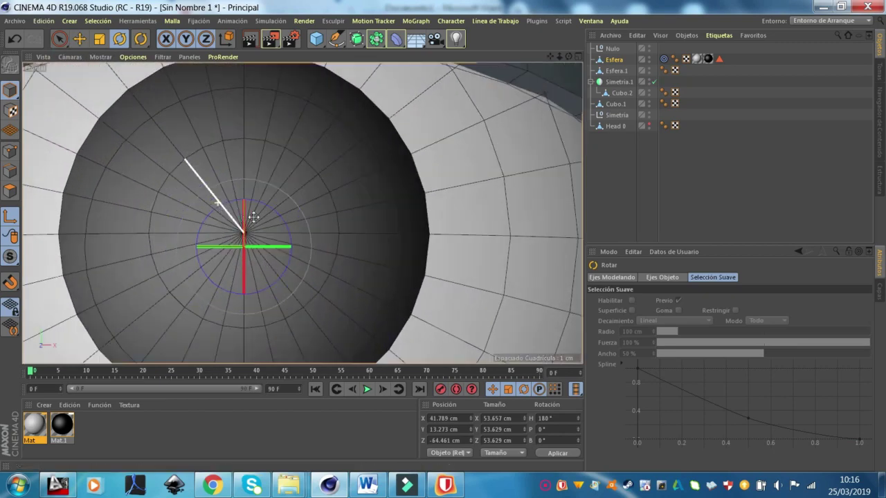
scroll(247, 214, up, 4)
scroll(256, 230, up, 1)
drag(256, 230, 326, 254)
scroll(311, 249, down, 3)
scroll(297, 252, up, 3)
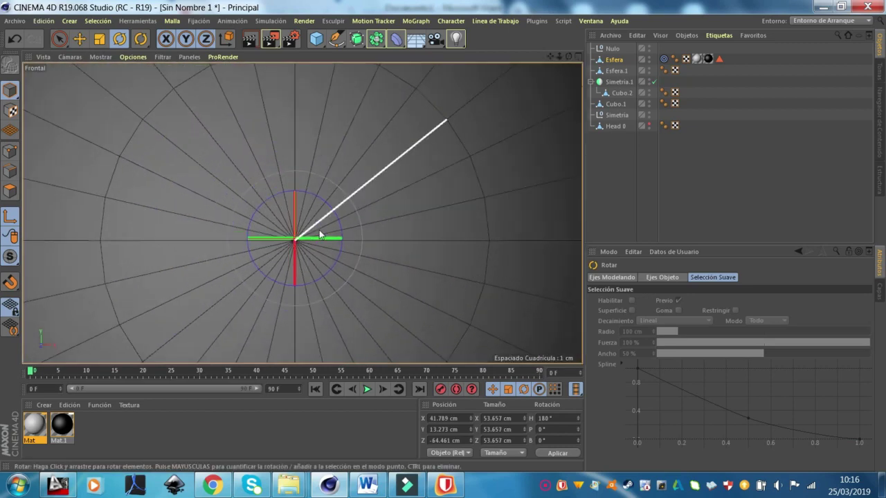
scroll(304, 239, down, 5)
scroll(330, 245, down, 5)
- Return to the maximised perspective view and select the Nulo target with the Move tool
middle_click(368, 204)
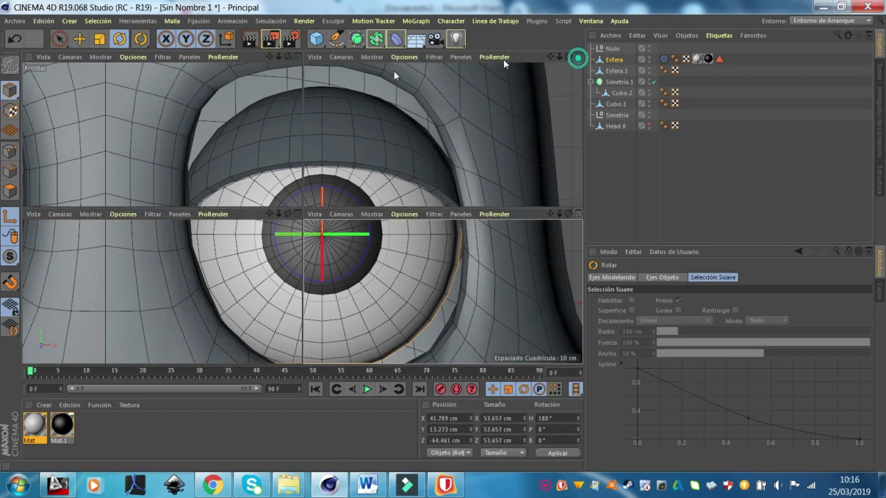
middle_click(291, 76)
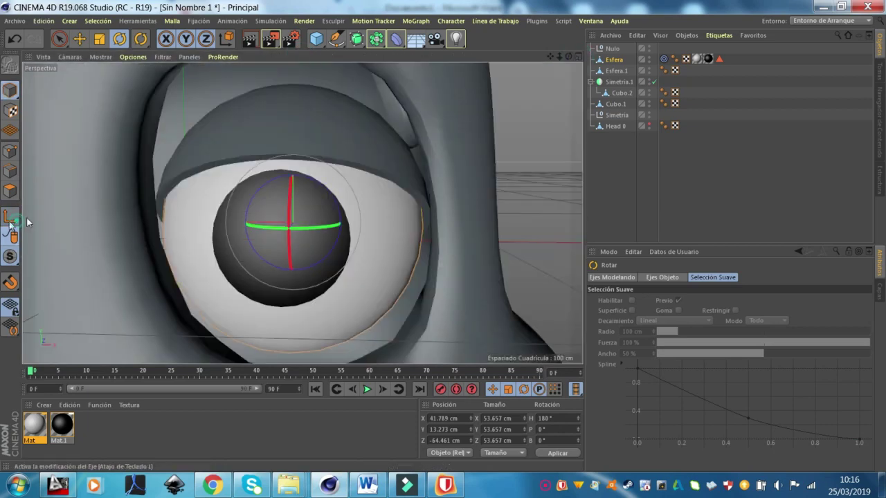
scroll(302, 213, down, 5)
click(612, 48)
key(e)
scroll(418, 166, down, 3)
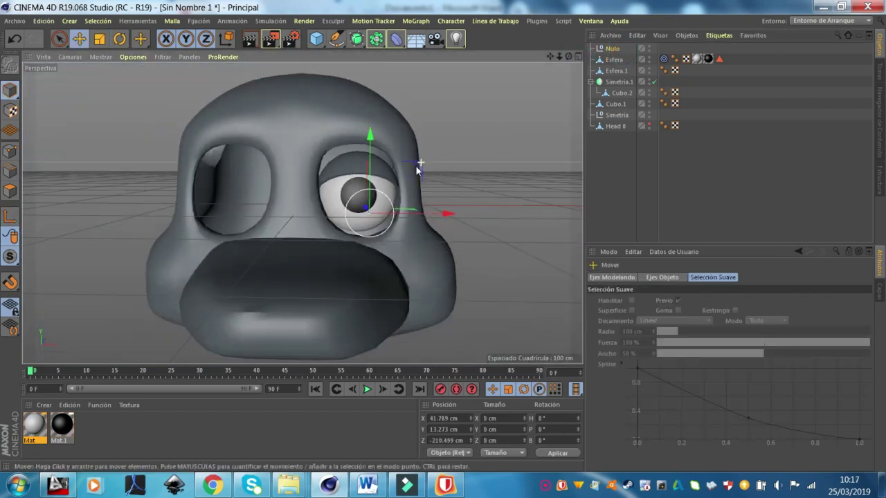
scroll(418, 166, down, 3)
mouse_move(457, 192)
mouse_down()
mouse_move(518, 232)
mouse_move(252, 301)
mouse_up()
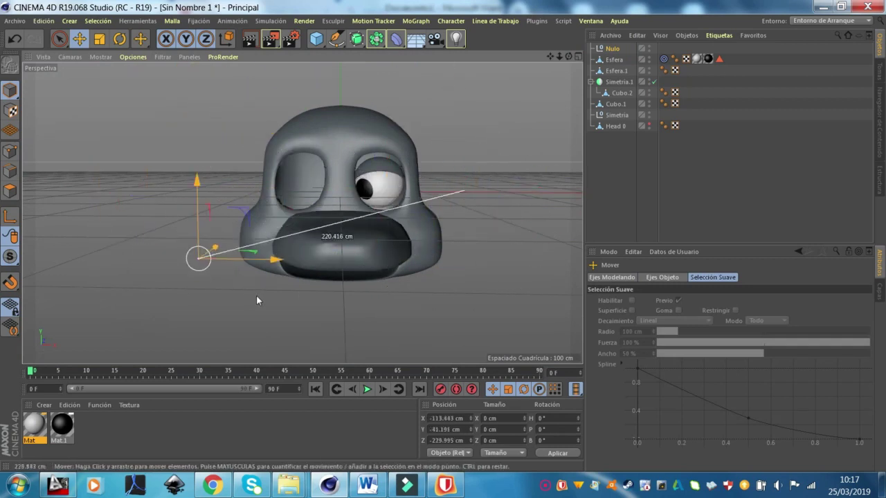
key(ctrl+z)
click(614, 59)
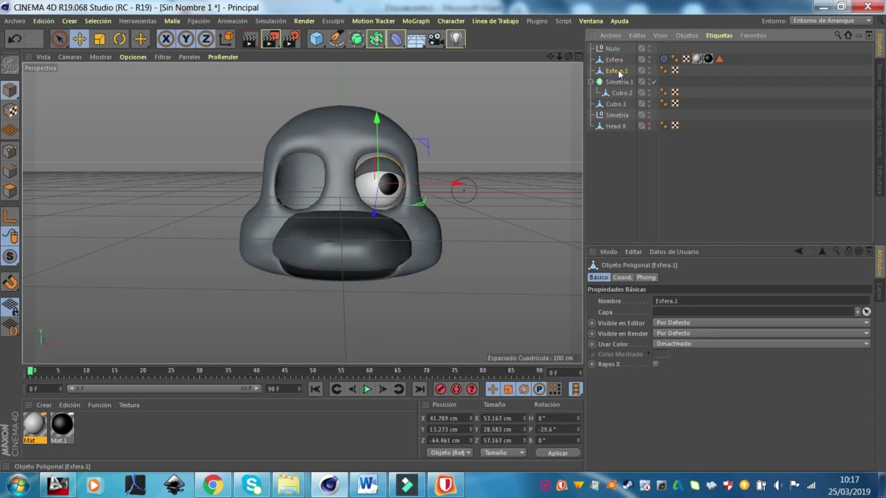
key(ctrl+z)
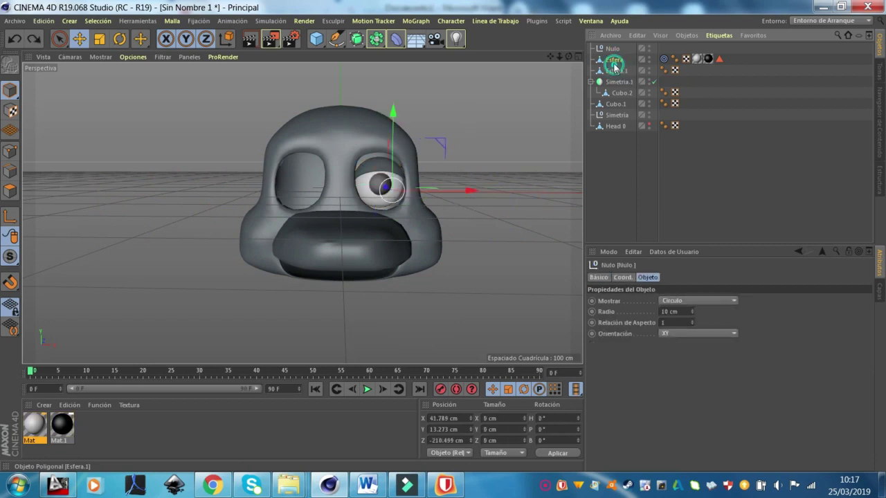
click(614, 60)
ctrl+click(612, 71)
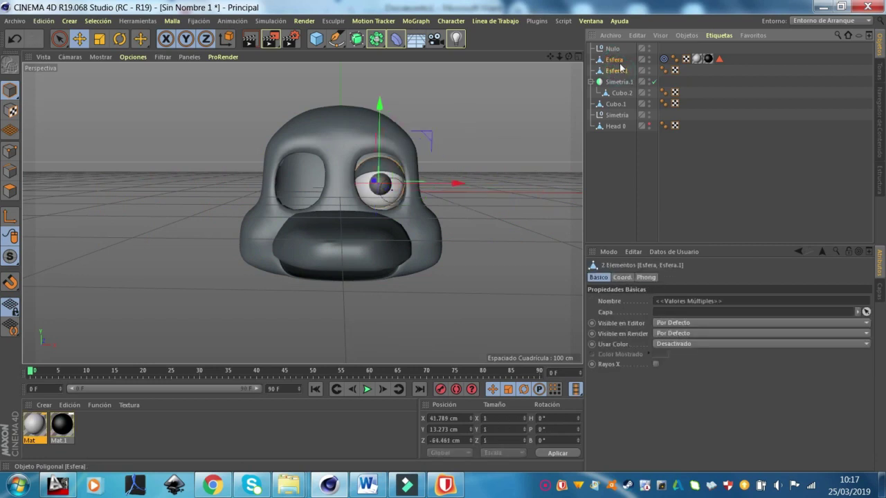
- Group both eyeball objects under a new null named 'eye'
right_click(621, 67)
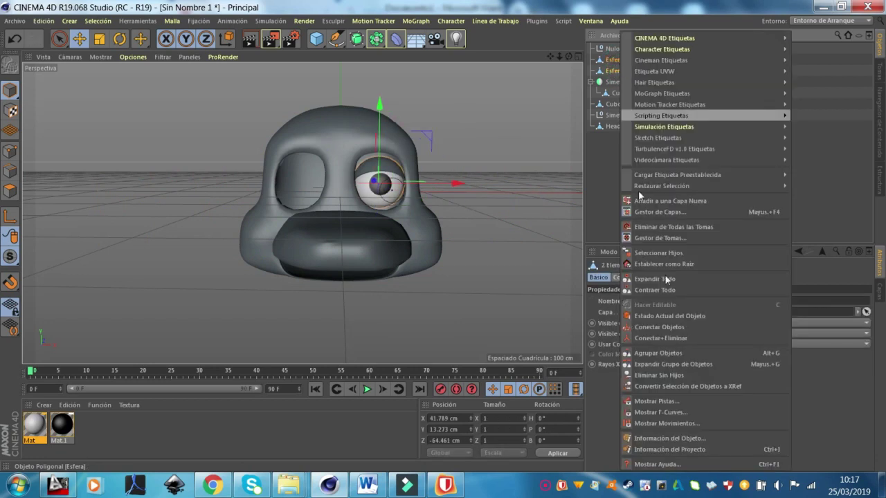
click(663, 354)
double_click(618, 59)
text(eye)
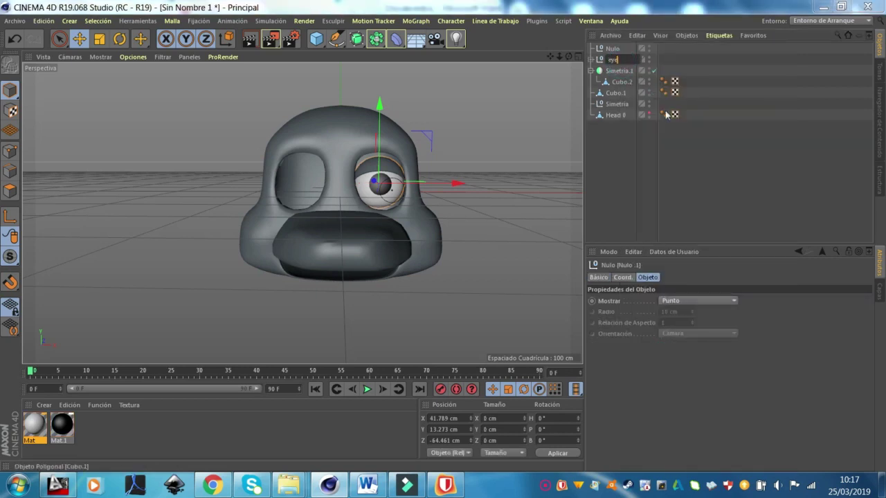
key(Return)
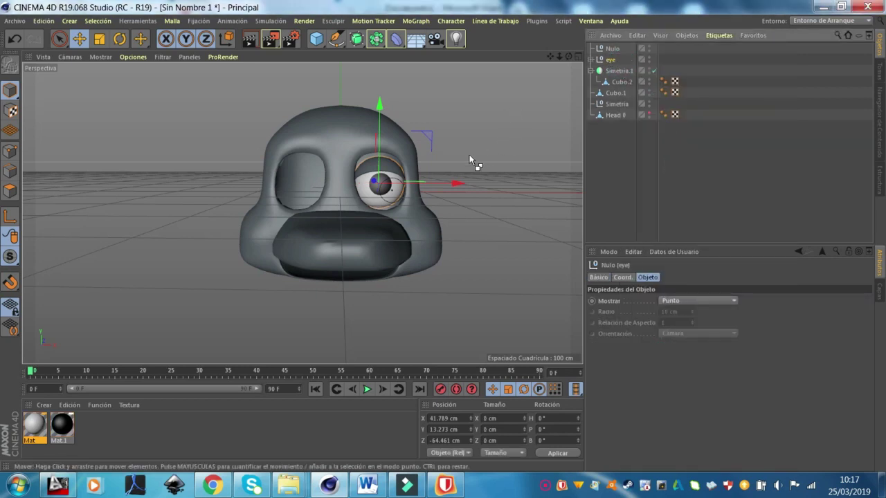
- Copy the eye group into the empty left socket and set the original eye to X 41 cm
ctrl+drag(455, 181, 382, 186)
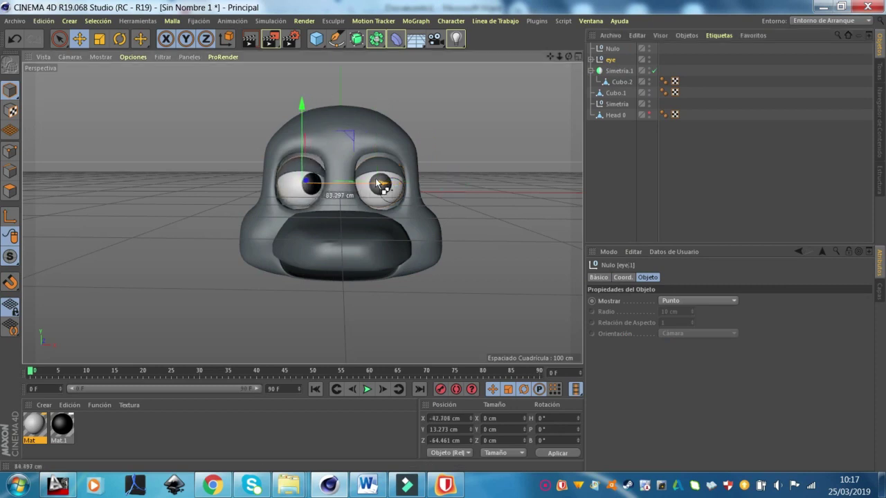
scroll(396, 186, up, 3)
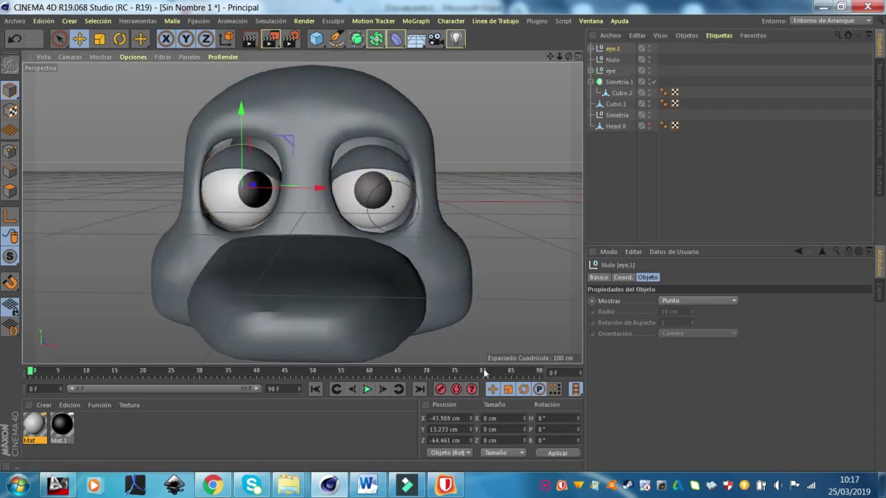
click(612, 60)
click(609, 71)
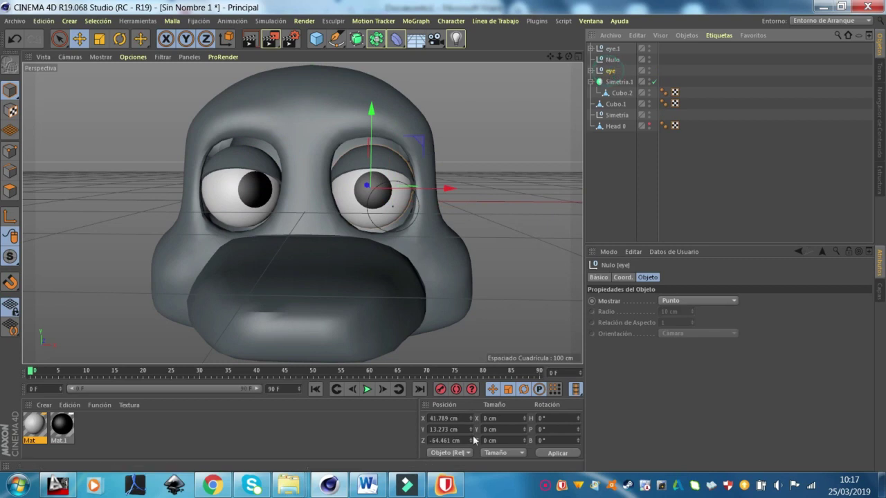
double_click(452, 418)
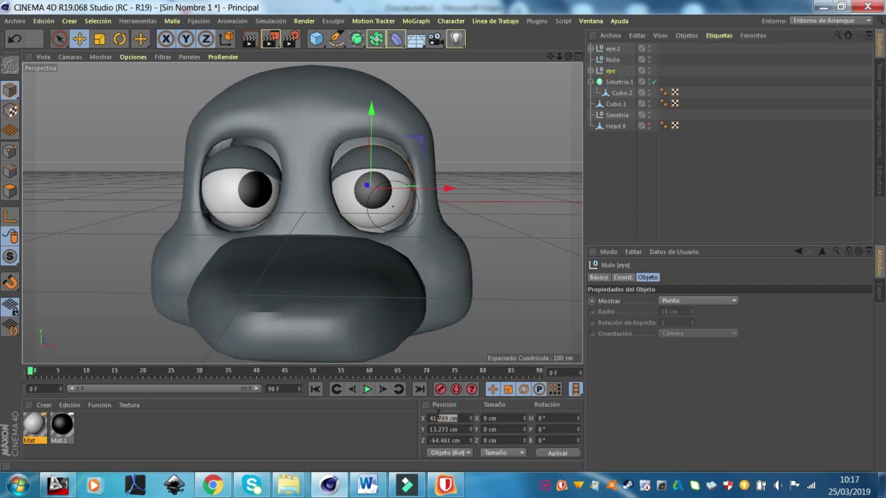
key(Return)
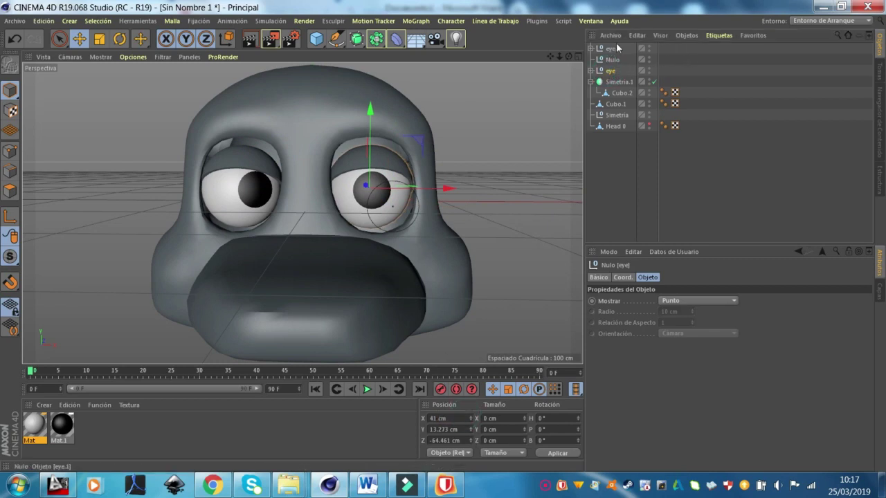
- Set the copy eye.1 to X -41 cm so the eyes are symmetric
click(612, 48)
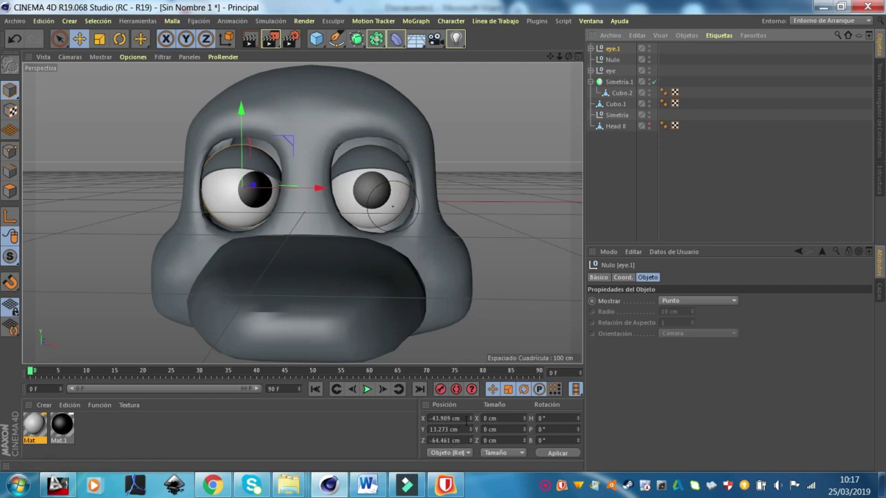
click(465, 418)
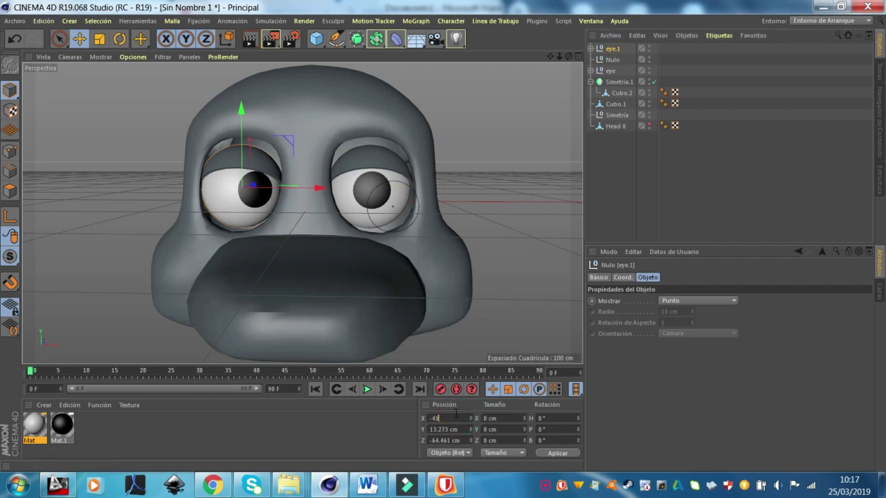
key(Return)
click(613, 60)
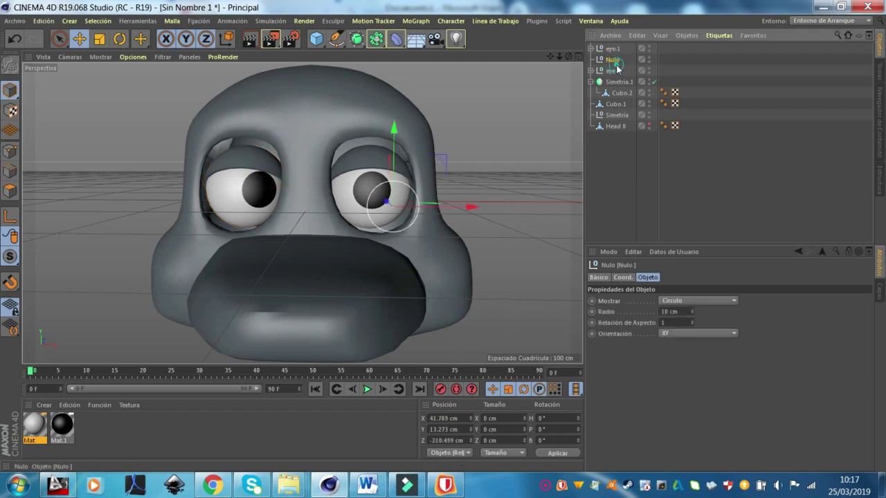
- Rename the Nulo null to 'Objetivo'
double_click(616, 60)
text(Objetivo)
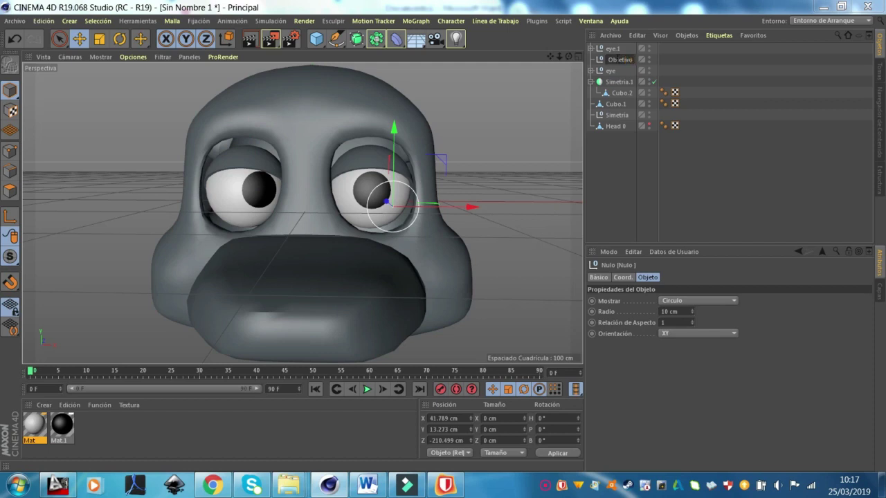
click(617, 60)
click(684, 84)
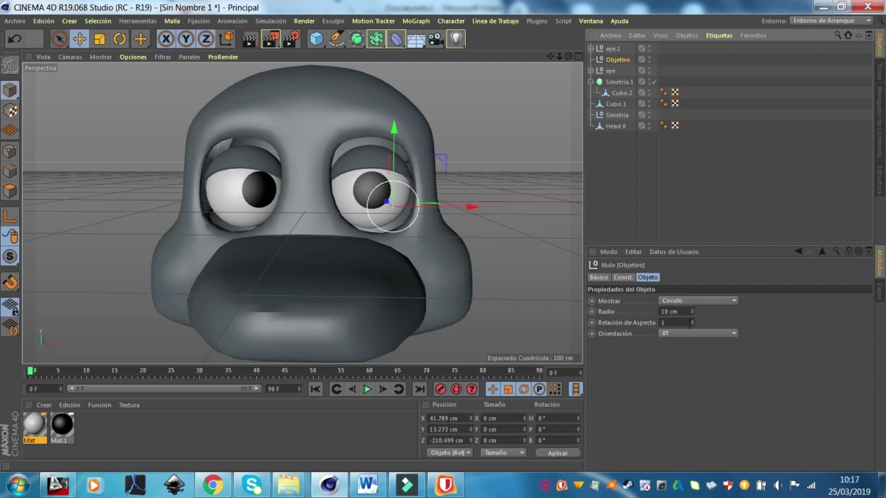
- Give Objetivo an automatic bright green display colour
click(622, 277)
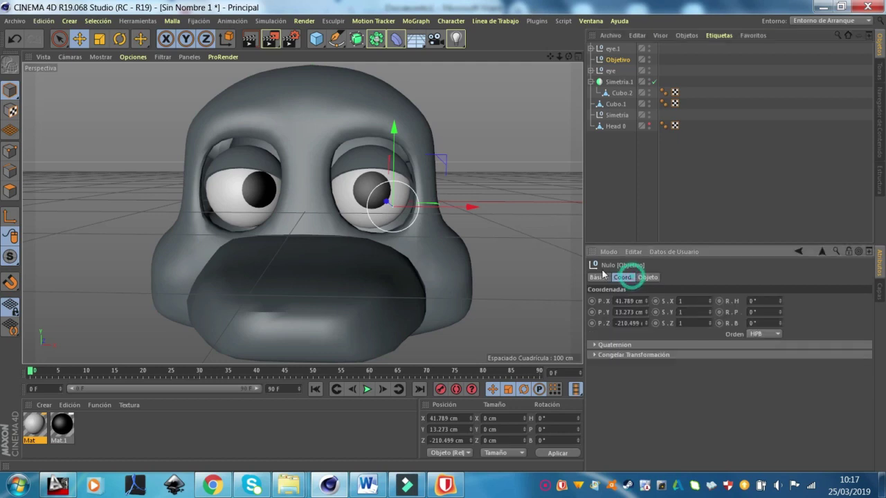
click(598, 277)
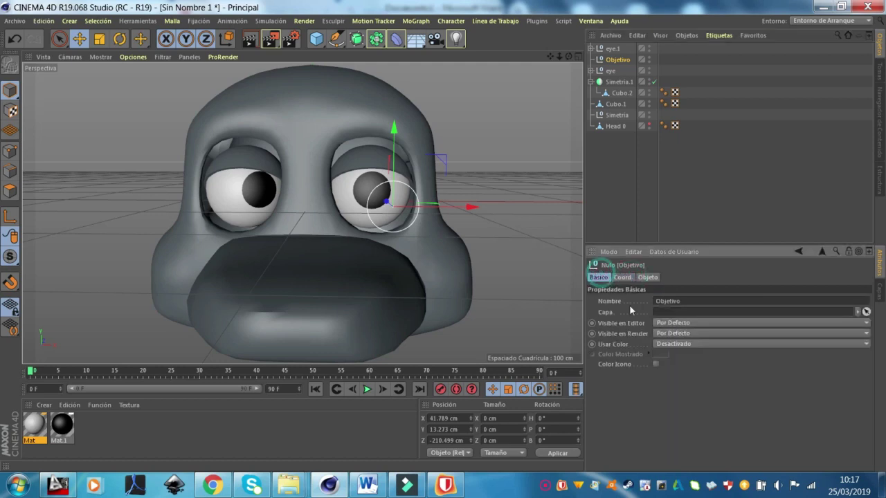
click(663, 343)
click(684, 369)
click(665, 355)
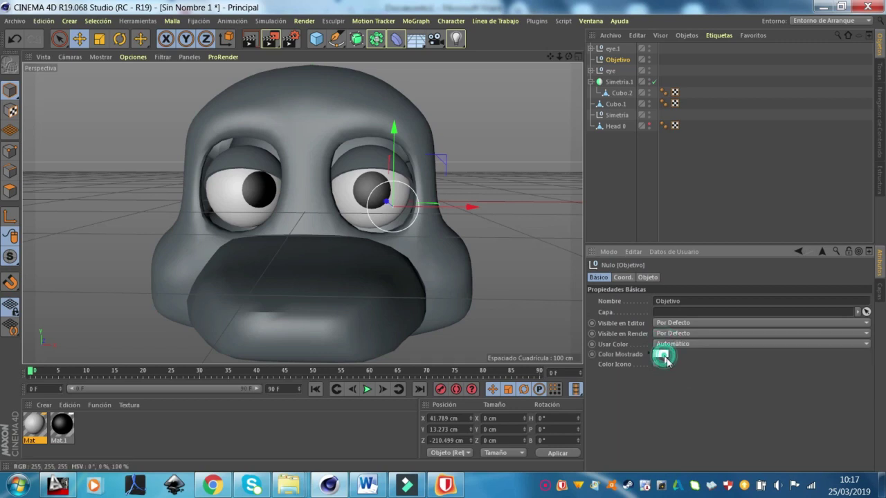
click(685, 367)
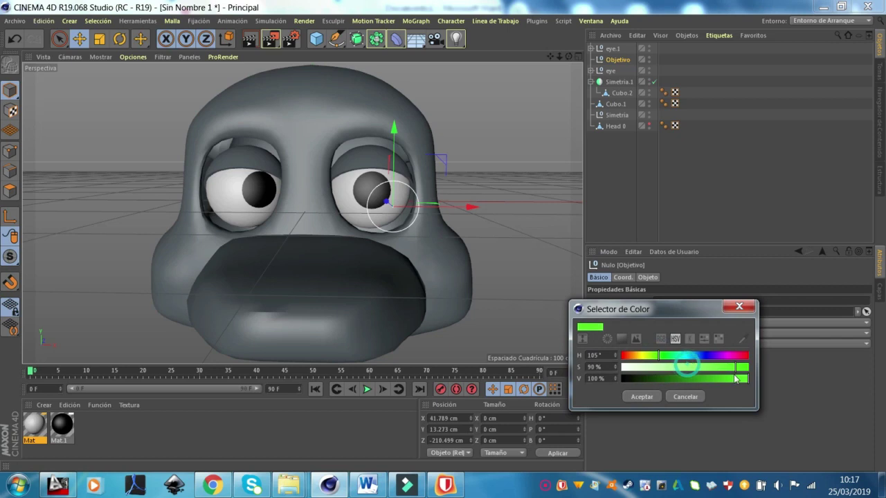
click(642, 396)
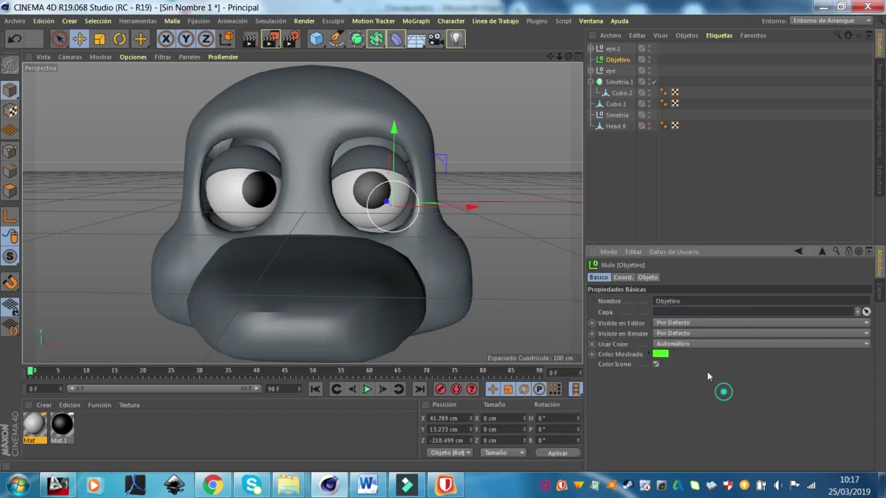
click(491, 153)
- Centre the Objetivo target at X 0 cm
click(617, 60)
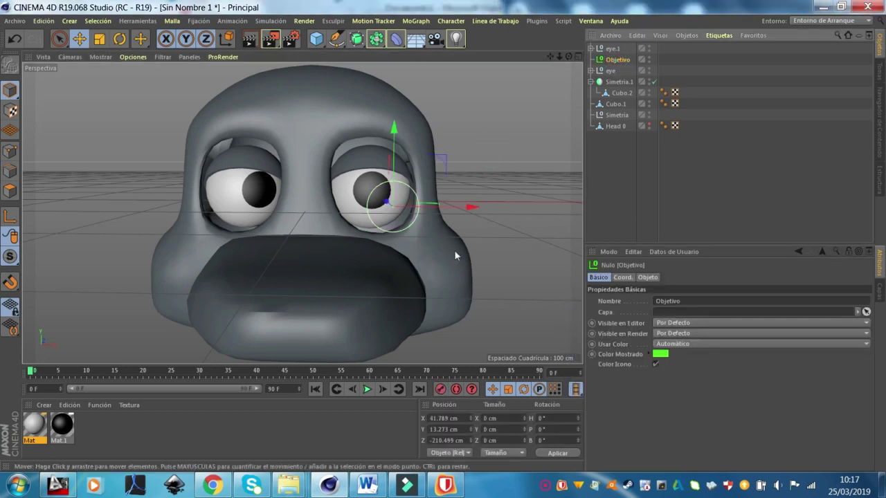
click(446, 418)
text(0)
key(Return)
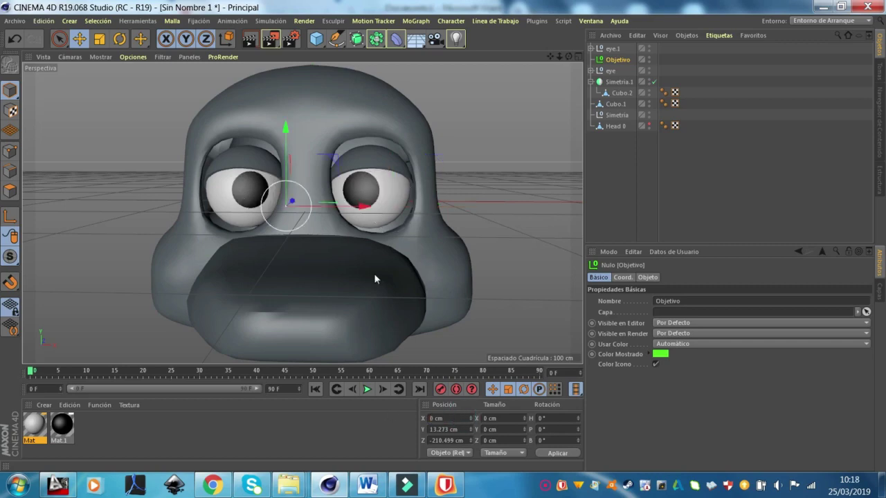
- Drag Objetivo forward to Z -382.039 cm, undoing the accidental sideways move
mouse_move(556, 145)
alt+mouse_down()
mouse_move(463, 151)
mouse_move(516, 195)
alt+mouse_up()
mouse_move(312, 197)
mouse_down()
mouse_move(308, 205)
mouse_move(465, 182)
mouse_up()
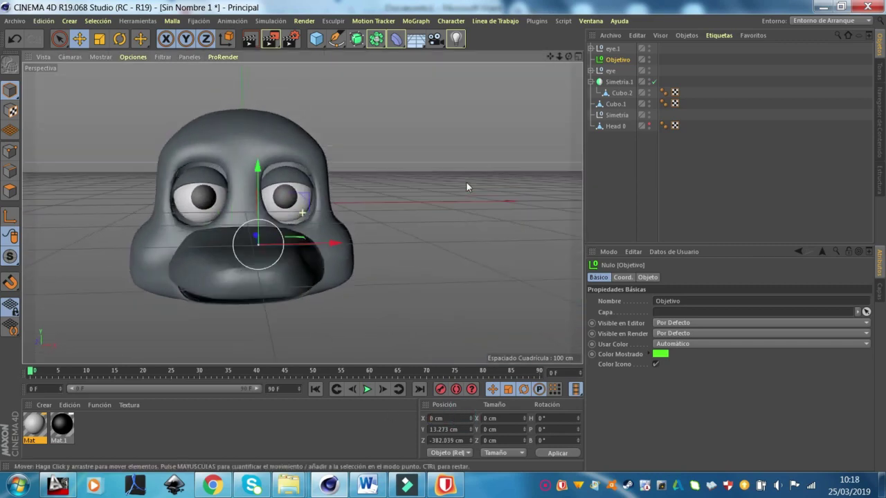
mouse_move(344, 209)
mouse_down()
mouse_move(118, 238)
mouse_move(238, 326)
mouse_up()
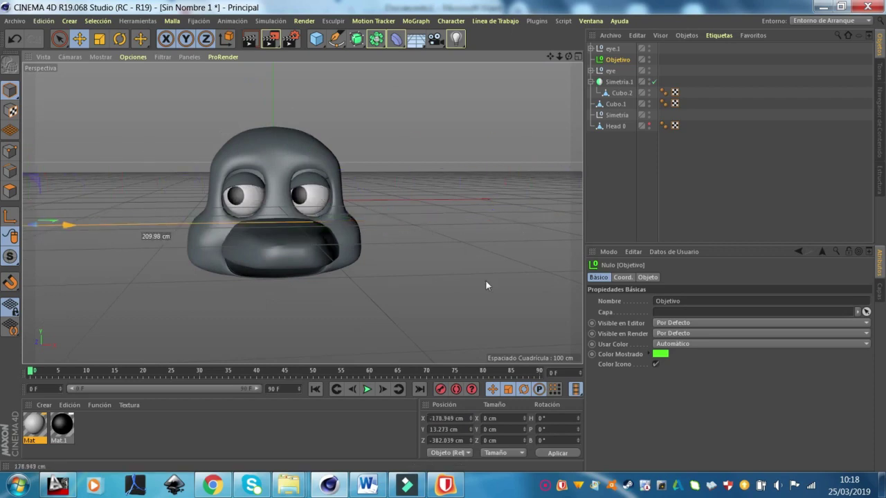
key(ctrl+z)
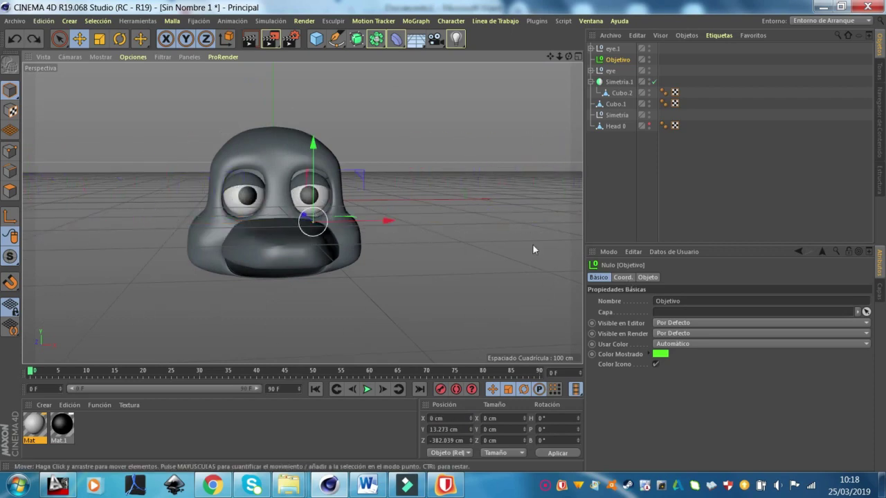
key(super)
key(super)
mouse_move(485, 202)
alt+mouse_down()
mouse_move(392, 200)
mouse_move(452, 102)
alt+mouse_up()
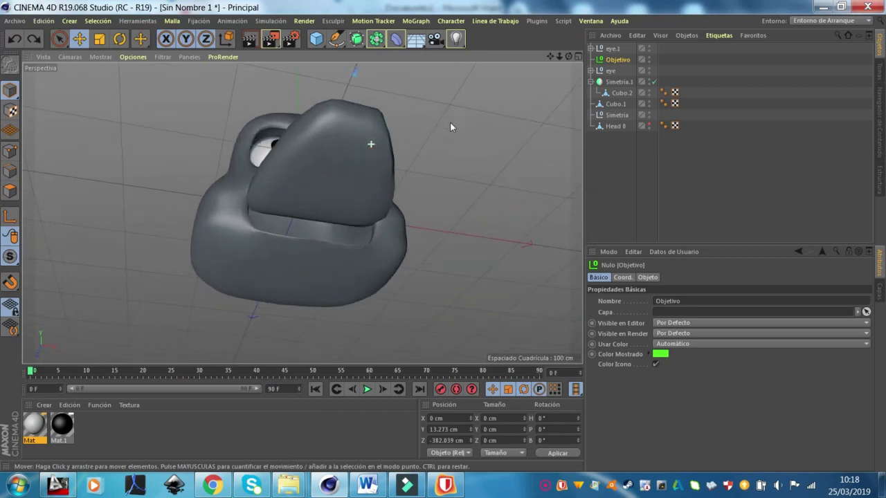
alt+drag(452, 101, 416, 207)
click(418, 225)
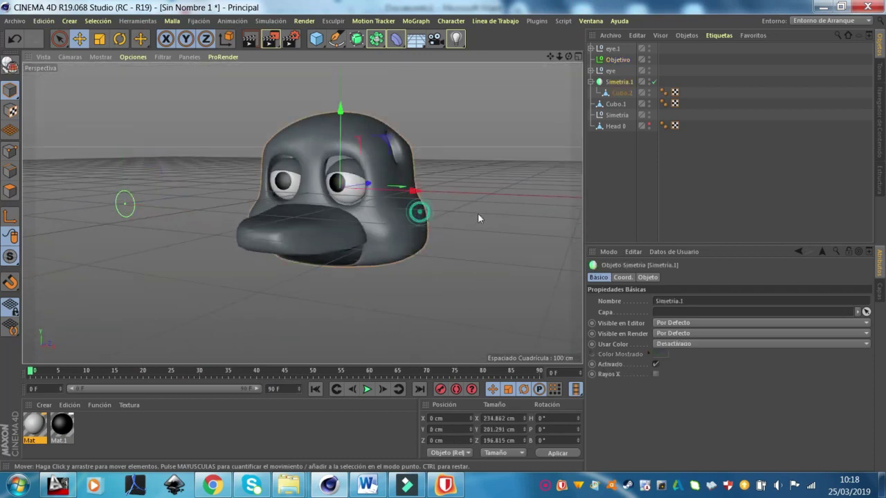
click(500, 245)
alt+drag(500, 244, 420, 149)
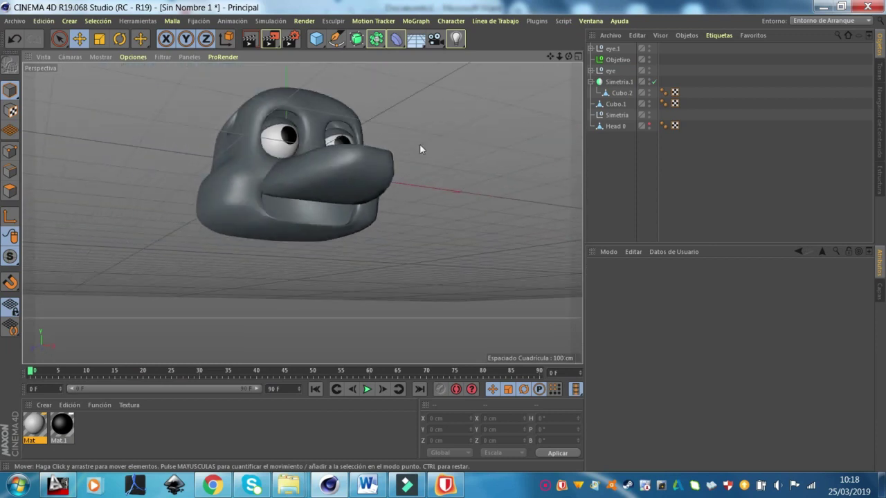
click(315, 39)
scroll(395, 85, down, 2)
mouse_move(325, 74)
mouse_down()
mouse_move(346, 205)
mouse_move(381, 298)
mouse_move(410, 267)
mouse_move(357, 277)
mouse_move(326, 212)
mouse_move(337, 242)
mouse_move(212, 224)
mouse_move(420, 247)
mouse_move(437, 192)
mouse_move(309, 180)
mouse_move(307, 134)
mouse_move(269, 145)
mouse_move(369, 137)
mouse_move(334, 138)
mouse_up()
key(Delete)
scroll(308, 180, up, 5)
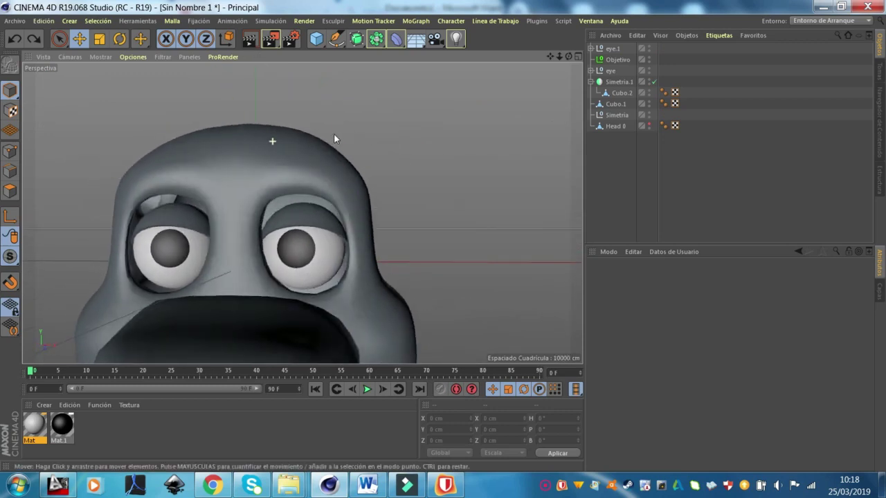
scroll(330, 157, down, 5)
scroll(332, 166, up, 3)
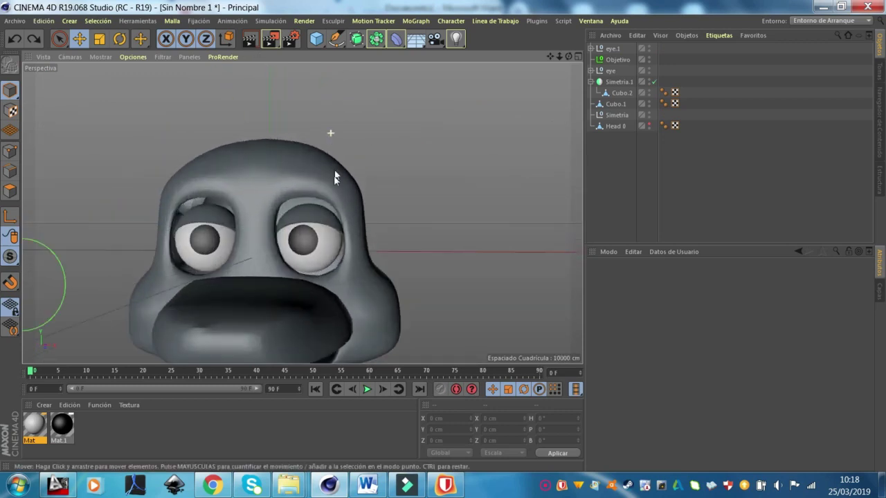
alt+drag(561, 304, 506, 311)
scroll(405, 191, down, 2)
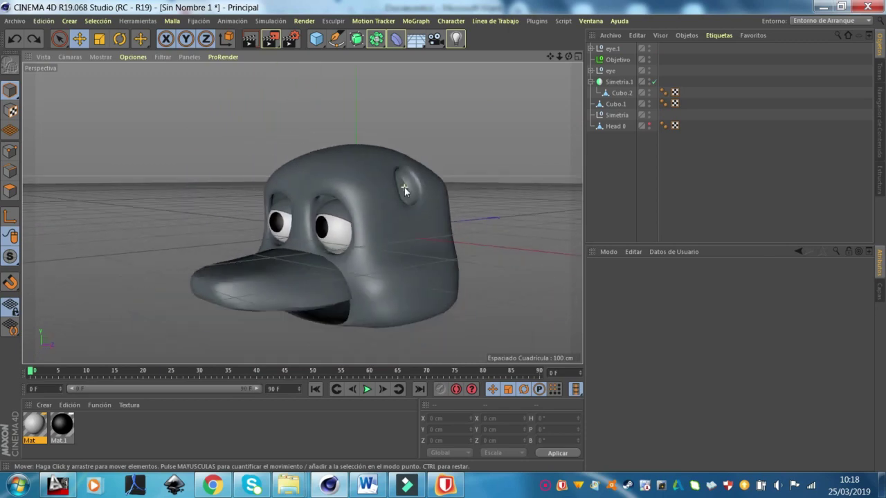
scroll(492, 195, up, 2)
mouse_move(443, 231)
alt+mouse_down()
mouse_move(382, 164)
mouse_move(456, 157)
mouse_move(452, 225)
mouse_move(417, 224)
alt+mouse_up()
scroll(408, 204, down, 2)
mouse_move(448, 257)
alt+mouse_down()
mouse_move(389, 258)
mouse_move(438, 222)
mouse_move(510, 205)
mouse_move(430, 228)
alt+mouse_up()
scroll(388, 258, up, 2)
scroll(268, 210, up, 4)
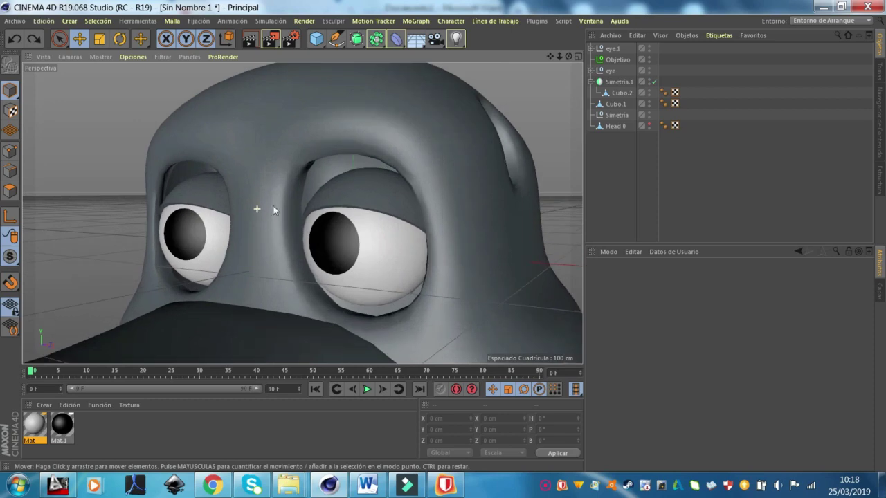
scroll(268, 207, down, 3)
scroll(460, 224, up, 2)
mouse_move(461, 224)
alt+mouse_down()
mouse_move(401, 196)
mouse_move(520, 142)
mouse_move(513, 180)
alt+mouse_up()
scroll(520, 142, up, 3)
scroll(513, 180, down, 2)
mouse_move(463, 223)
alt+mouse_down()
mouse_move(499, 217)
mouse_move(467, 233)
alt+mouse_up()
scroll(381, 158, down, 3)
alt+drag(501, 164, 188, 179)
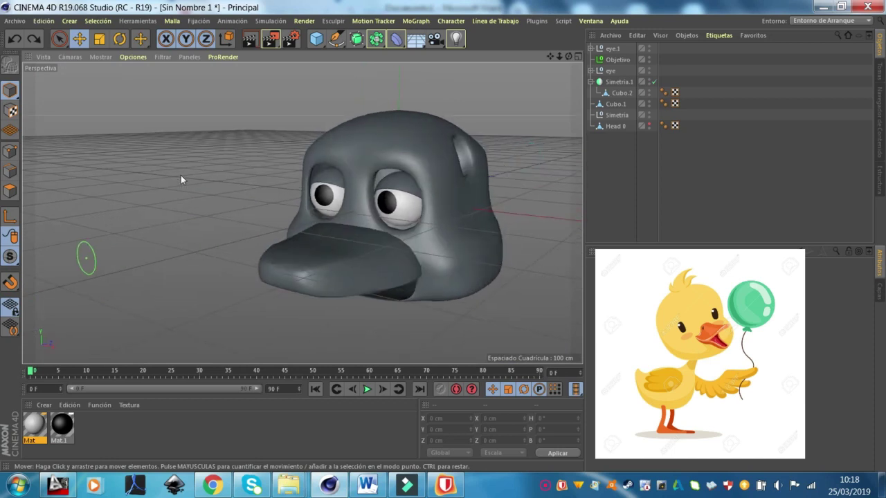
scroll(512, 190, up, 3)
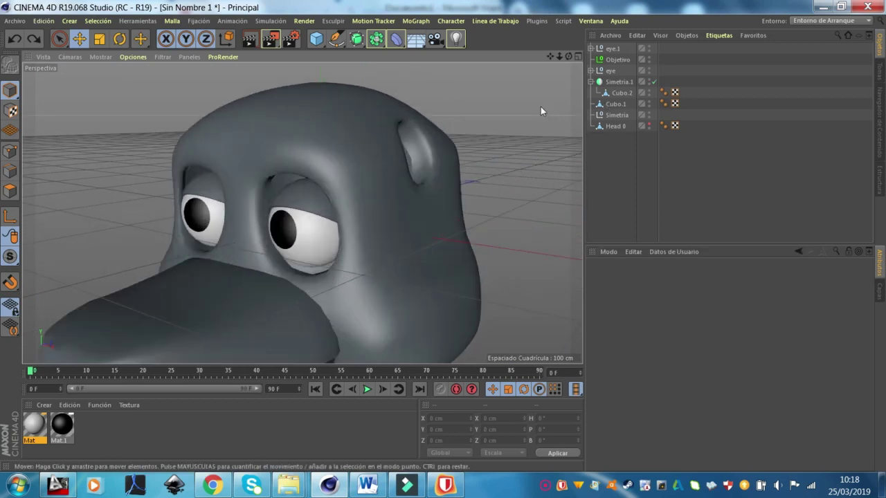
right_click(546, 486)
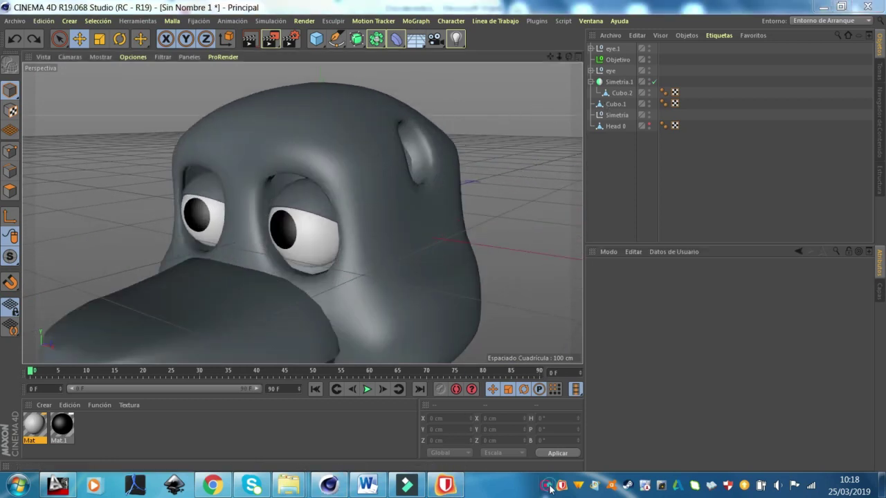